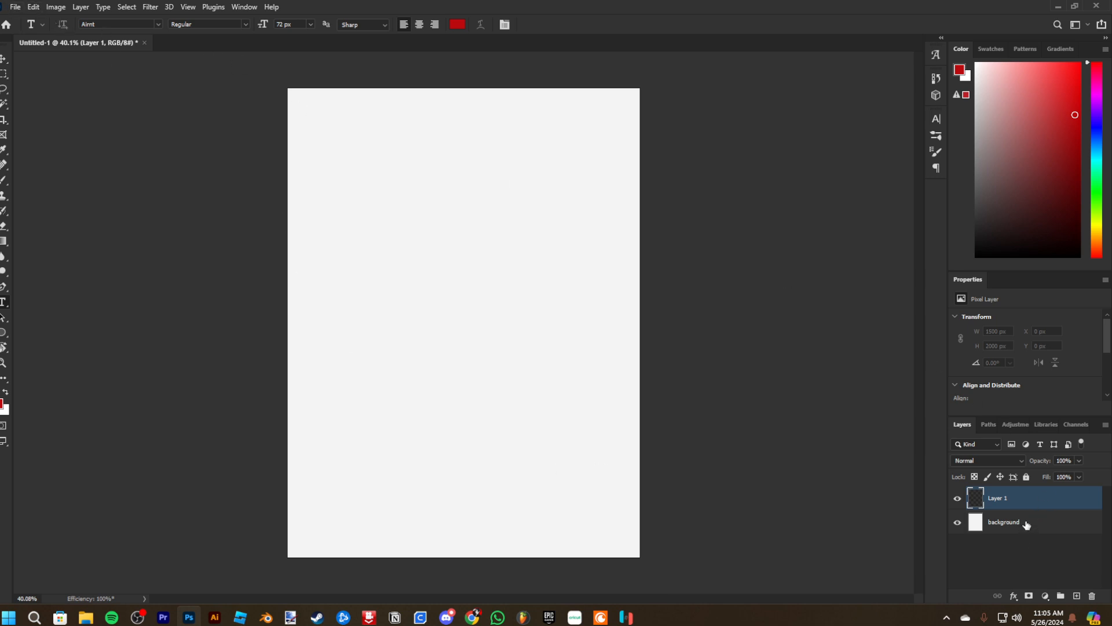
Place the xset character render on the canvas, scale it to about 132%, and position it in the upper centre
click(86, 617)
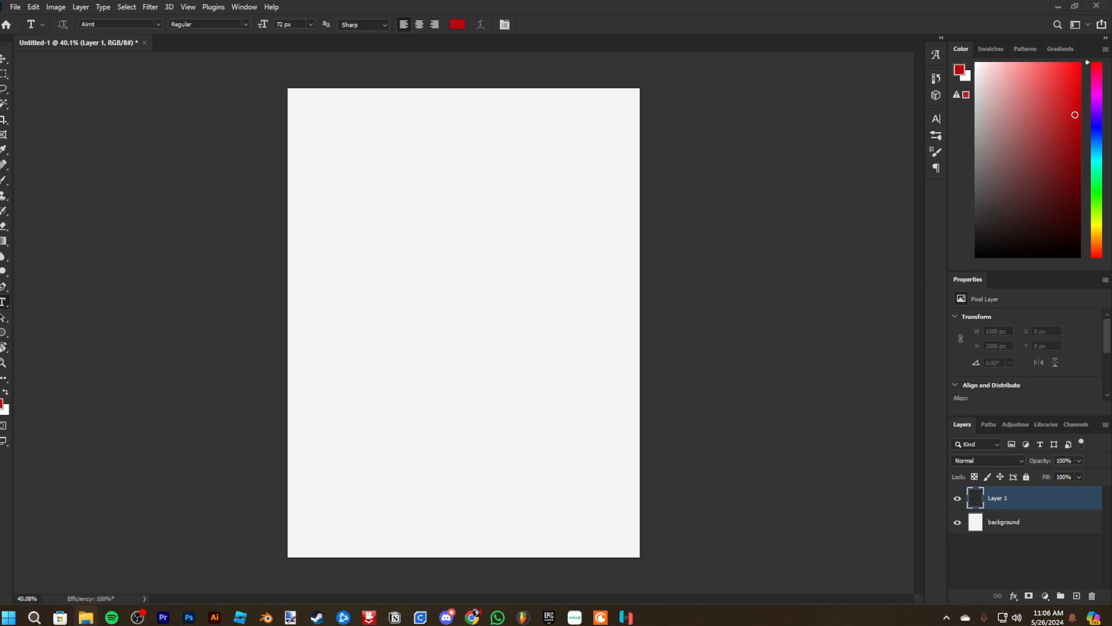
drag(0, 317, 461, 225)
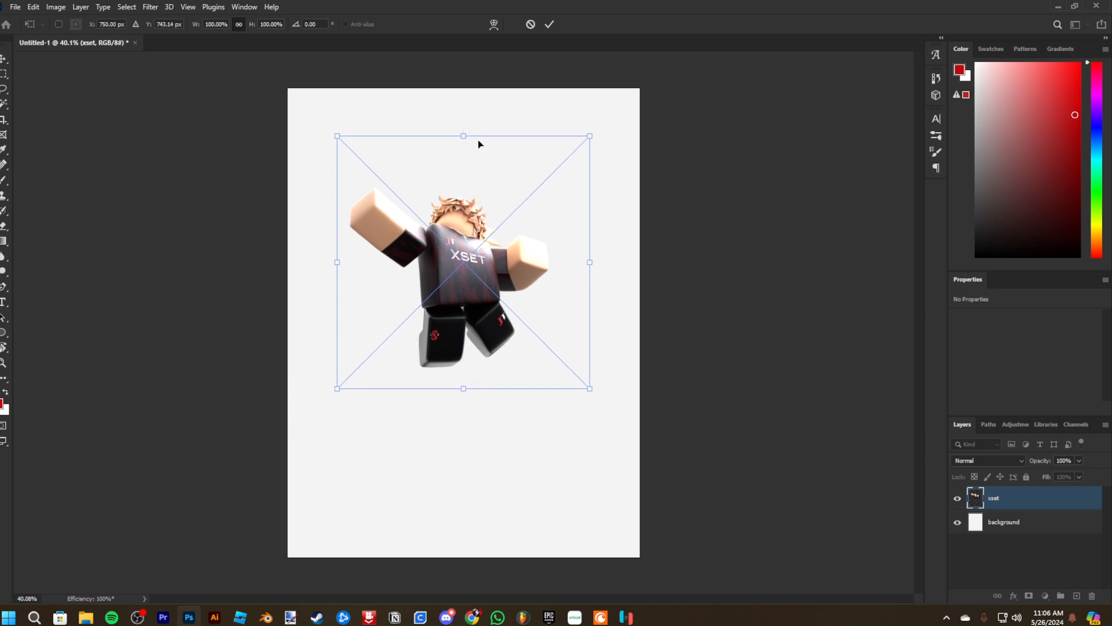
drag(474, 137, 474, 52)
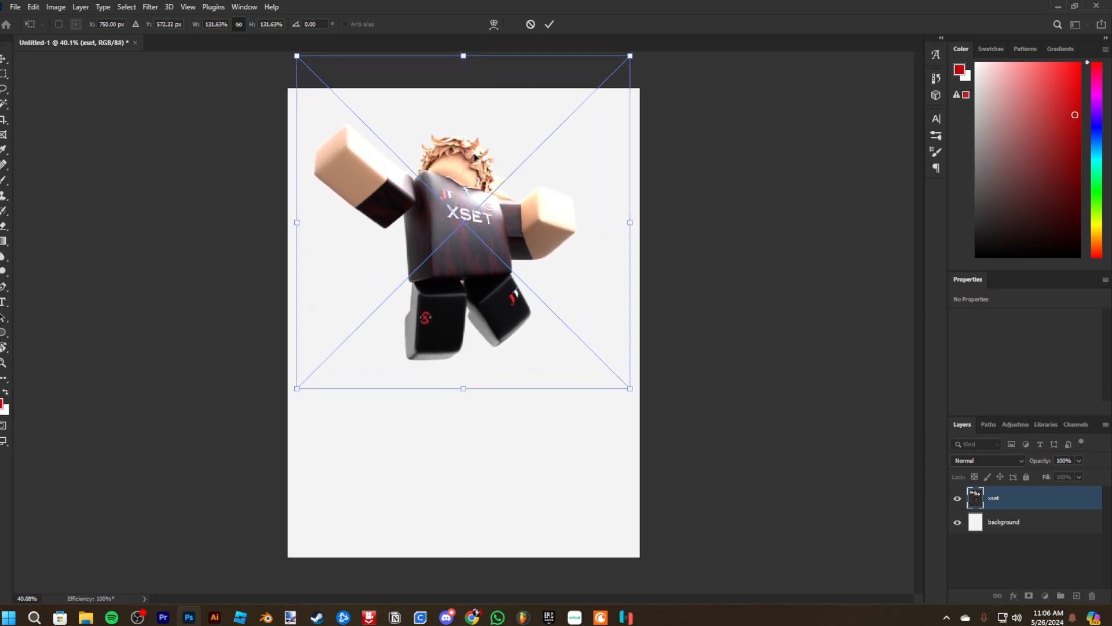
drag(475, 158, 475, 166)
key(Return)
Place the rvl_top_1.6 render, enlarge it slightly, and position it to the lower right of the xset character
key(t)
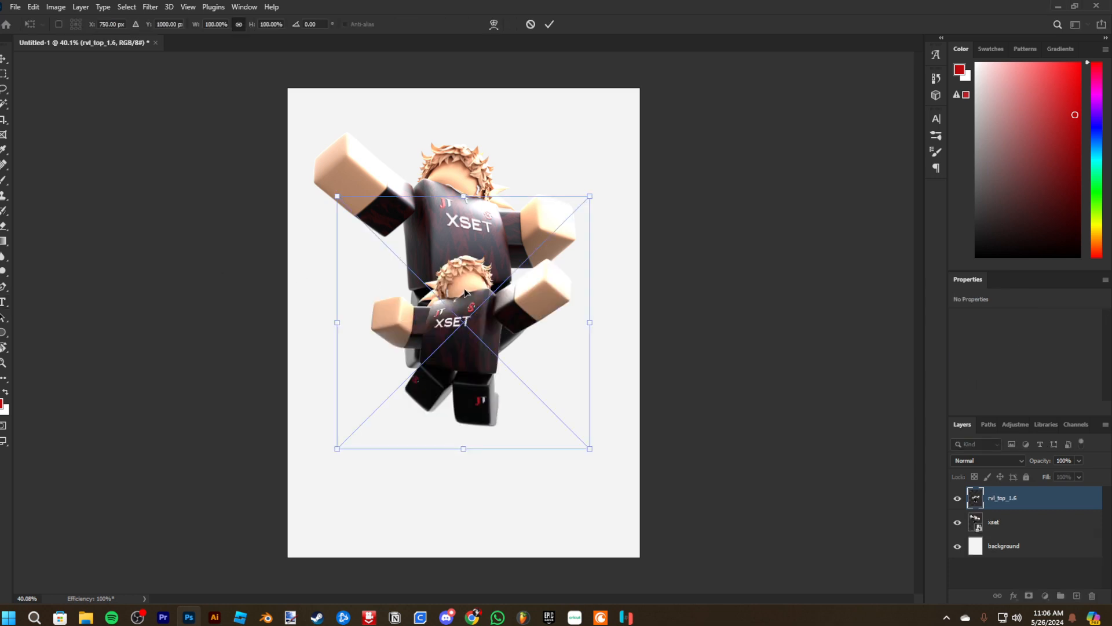
drag(466, 287, 515, 290)
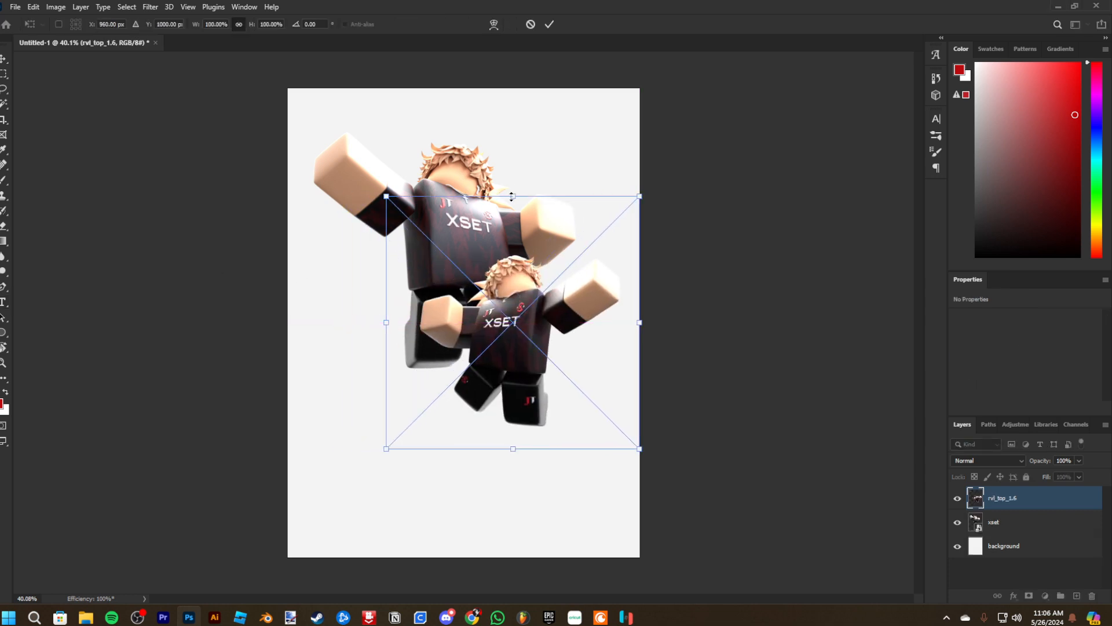
drag(512, 195, 513, 174)
drag(512, 243, 513, 250)
key(Return)
Place the rvl_top_1.4 render, enlarge it slightly, and position it to the lower left of the xset character
key(t)
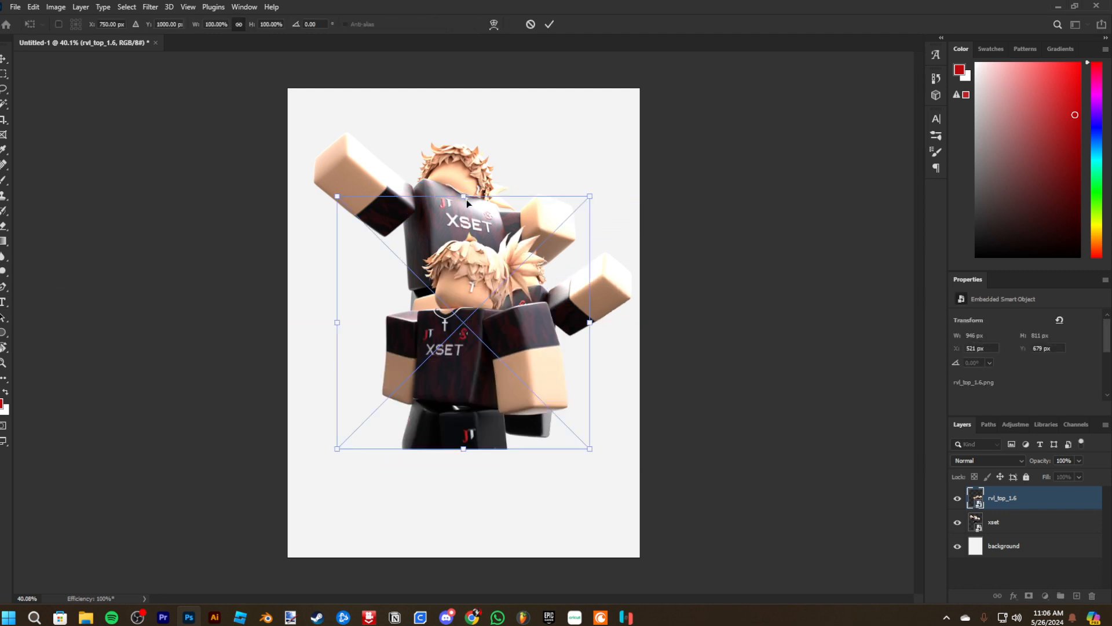
drag(466, 195, 467, 180)
drag(468, 271, 414, 266)
key(Return)
key(t)
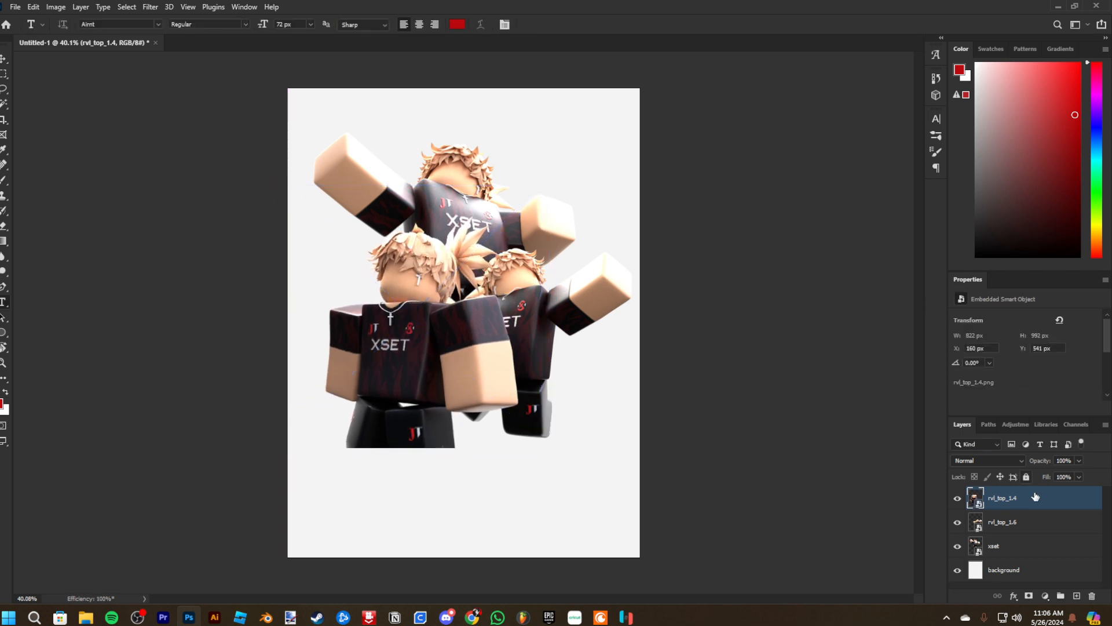
Order the rvl_top_1.6 layer above rvl_top_1.4, scale it to about 124%, and reposition it at the canvas's right side
drag(1035, 497, 1025, 524)
click(1037, 499)
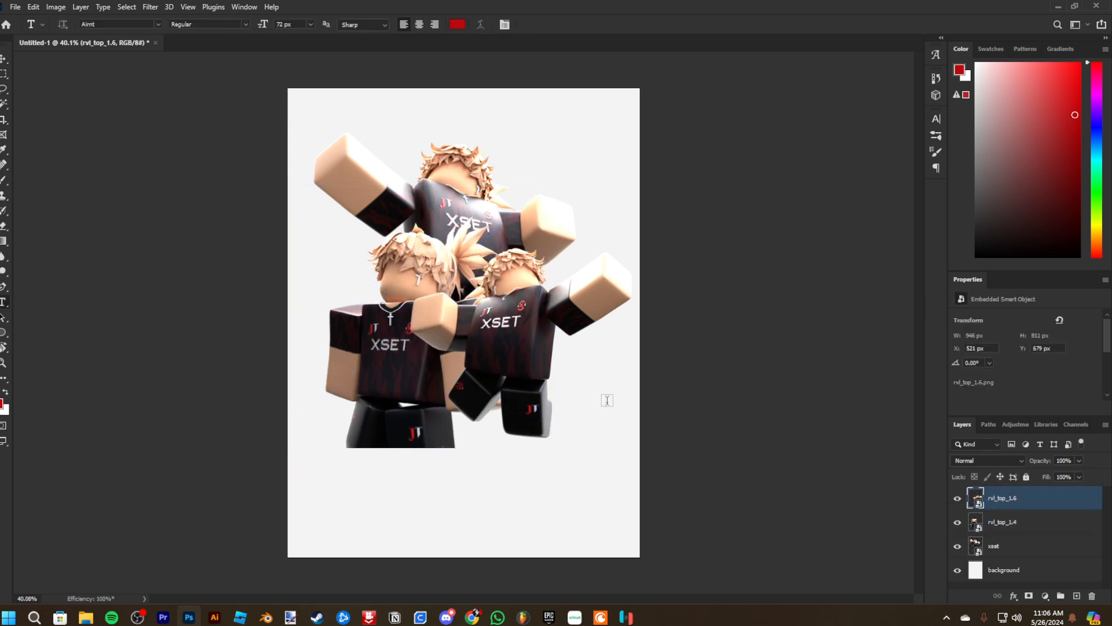
key(ctrl+t)
drag(514, 463, 514, 489)
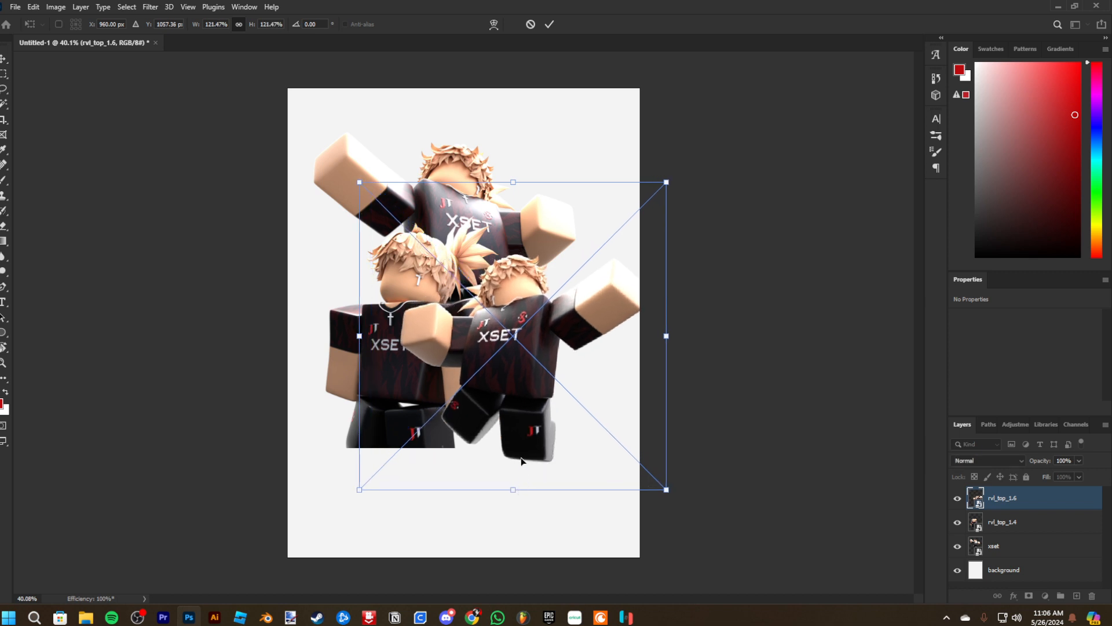
drag(524, 387, 529, 395)
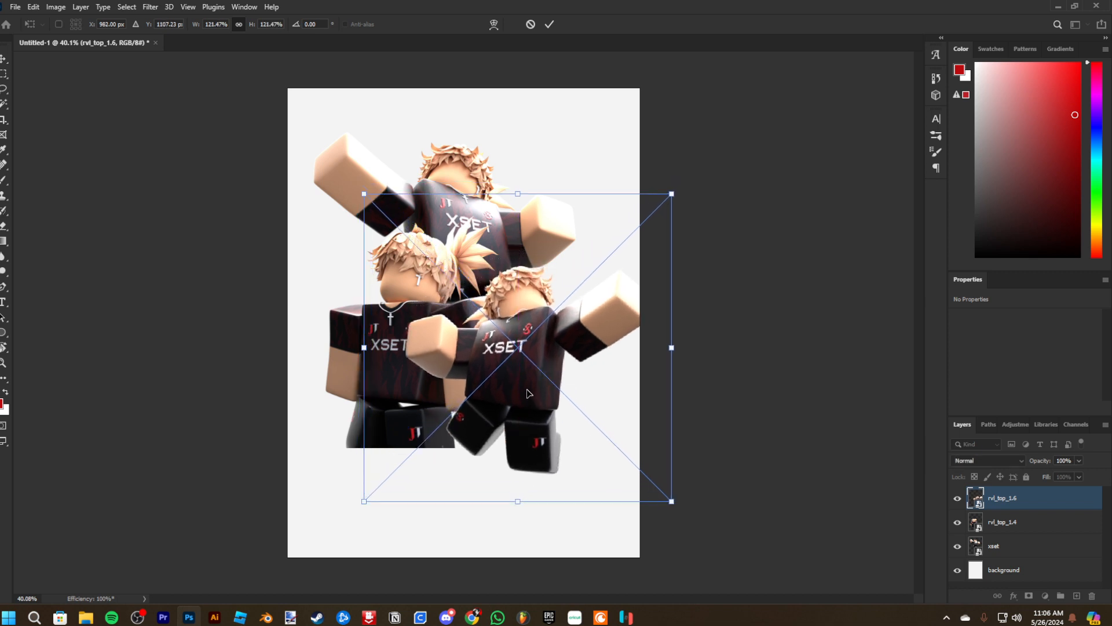
drag(518, 193, 518, 186)
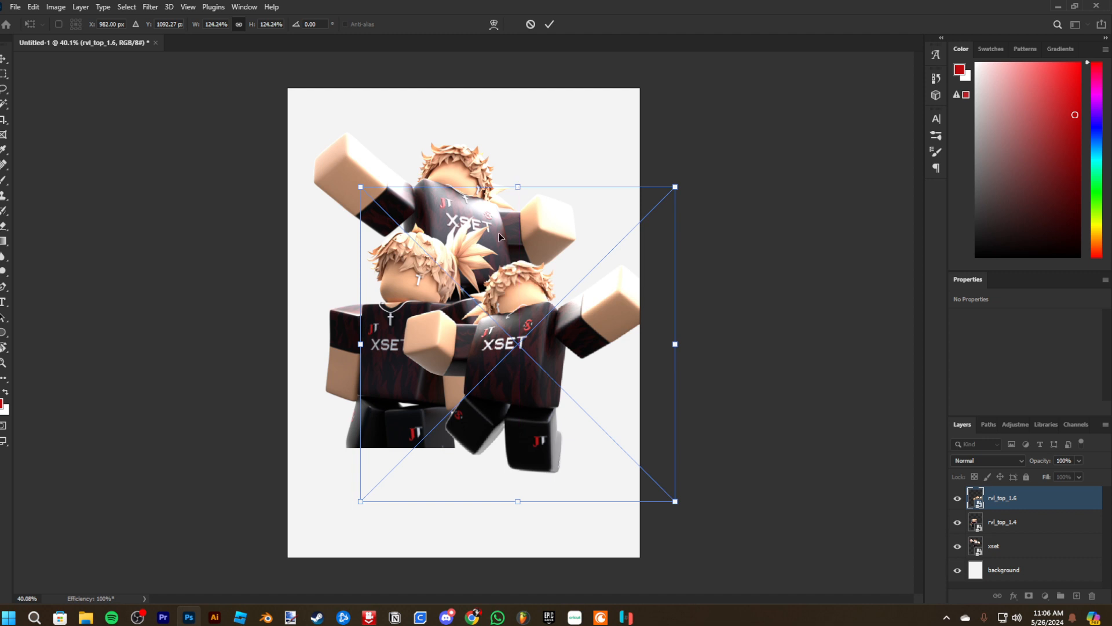
drag(477, 259, 472, 258)
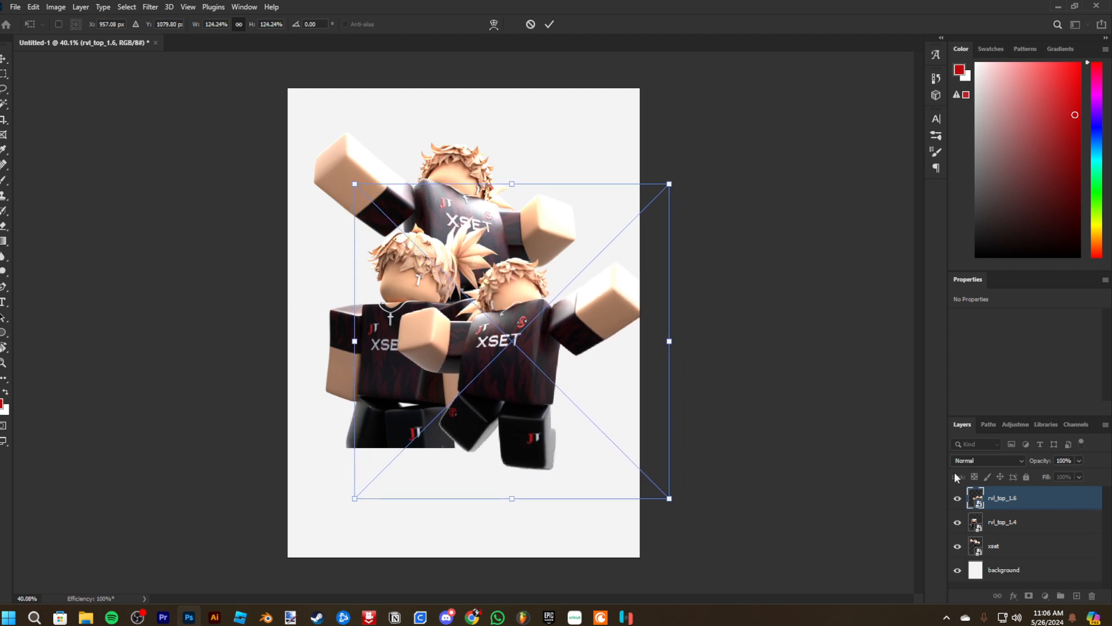
Shift the rvl_top_1.4 character slightly further left on the canvas
click(1005, 529)
key(ctrl+t)
drag(432, 319, 419, 319)
key(Return)
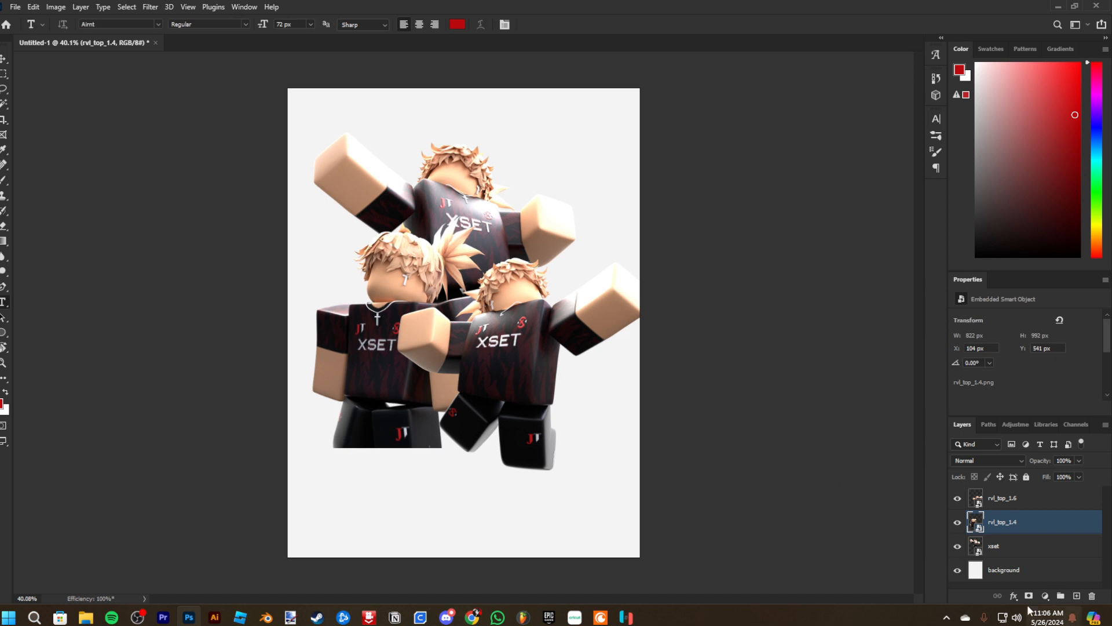
Rasterize the xset, rvl_top_1.4 and rvl_top_1.6 layers together
click(1033, 553)
shift+click(1025, 500)
right_click(1025, 499)
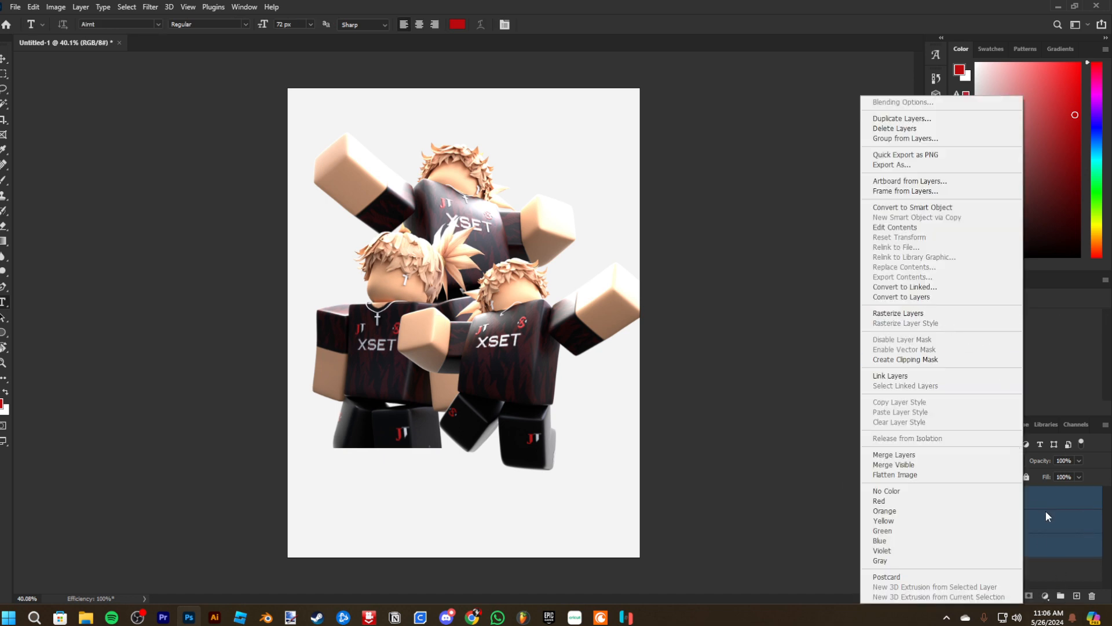
click(916, 313)
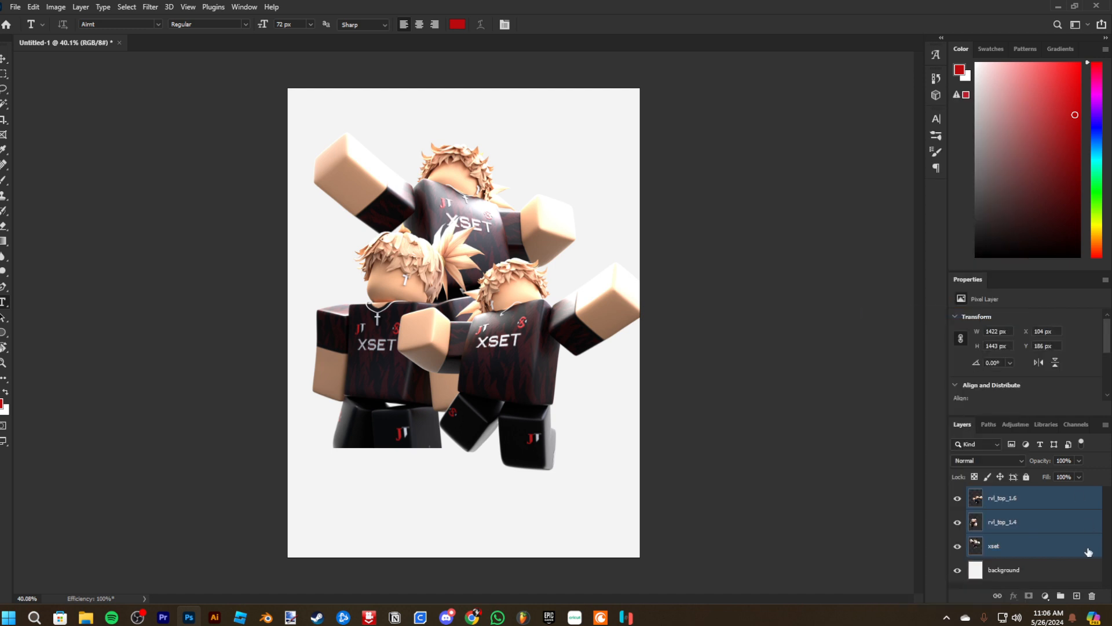
Fade the lower body of the xset character behind the front two using a soft 600 px eraser at 45% opacity
click(1036, 525)
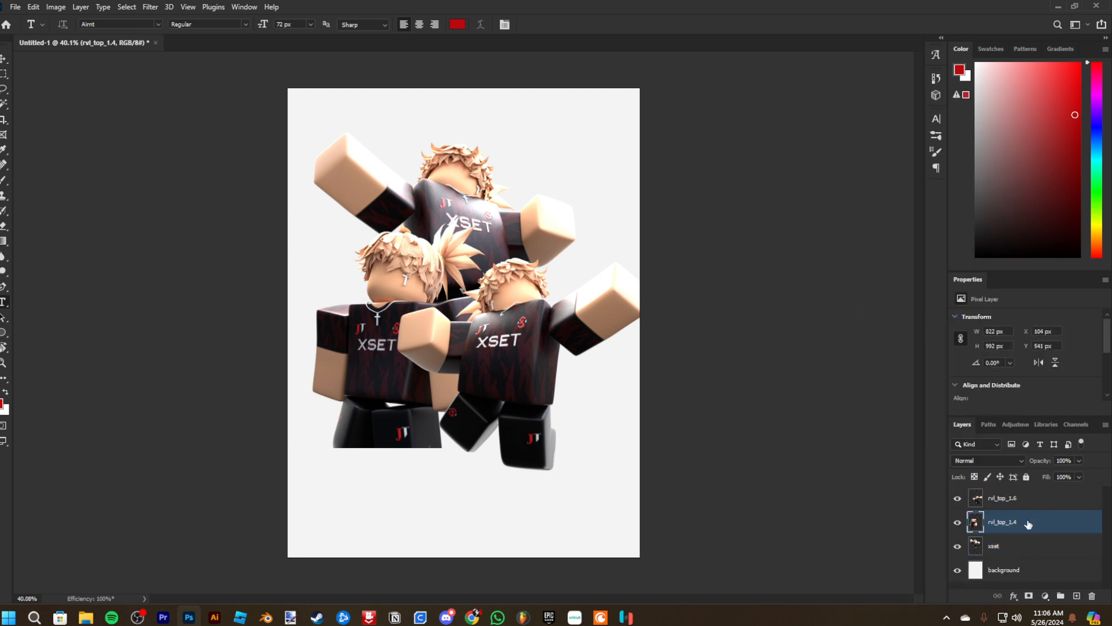
click(1027, 550)
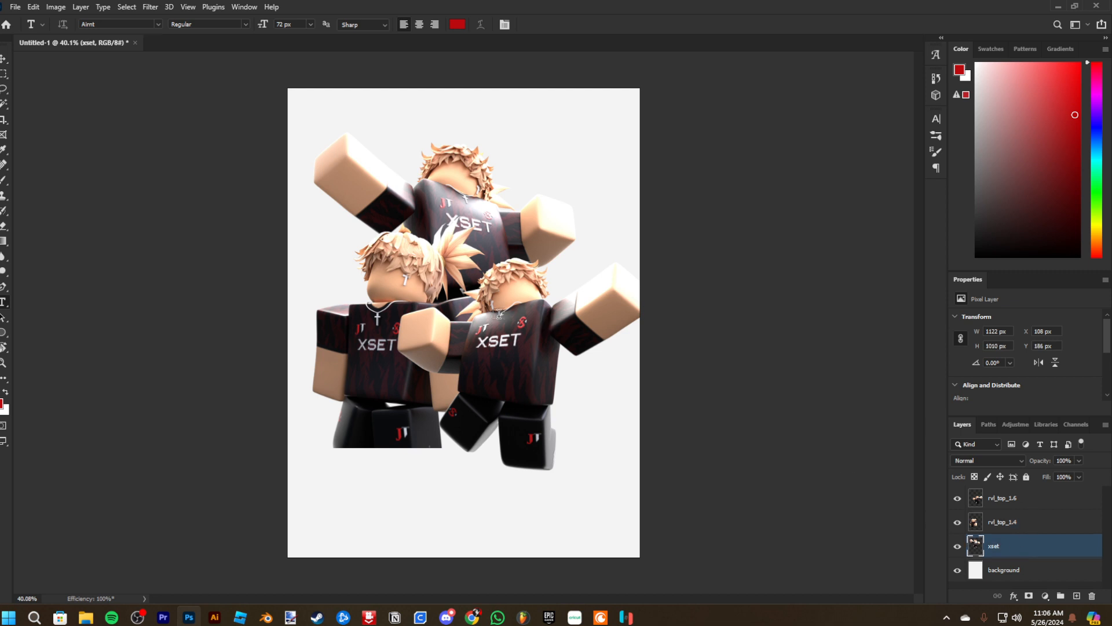
key(e)
scroll(453, 284, up, 4)
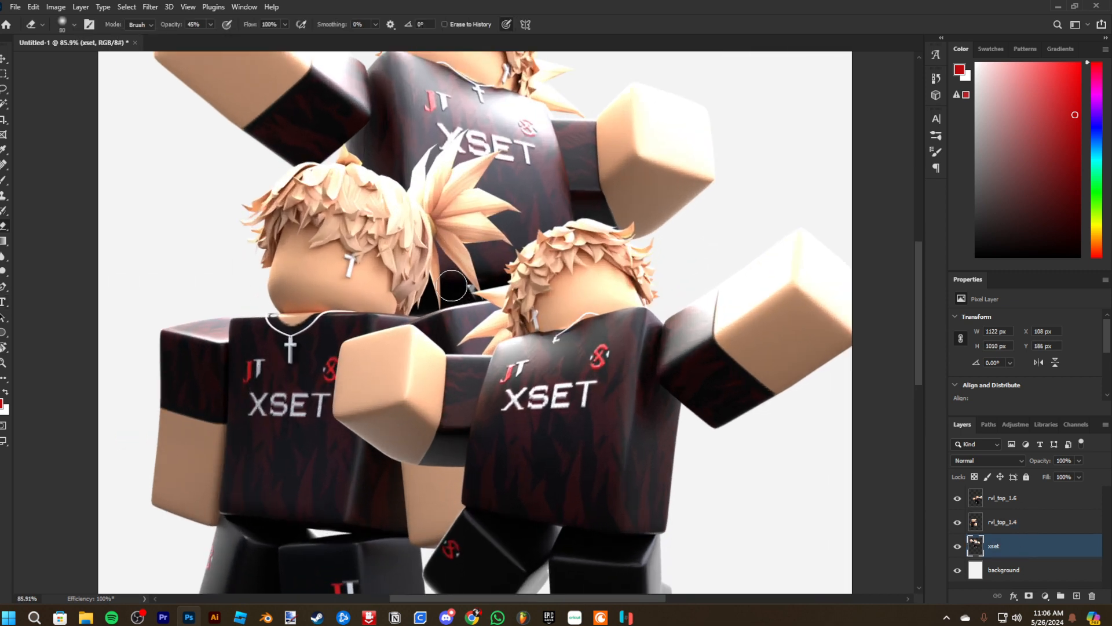
key(bracketright)
key(bracketright)
key(bracketright)
key(bracketright)
key(bracketright)
key(bracketright)
key(bracketright)
key(bracketright)
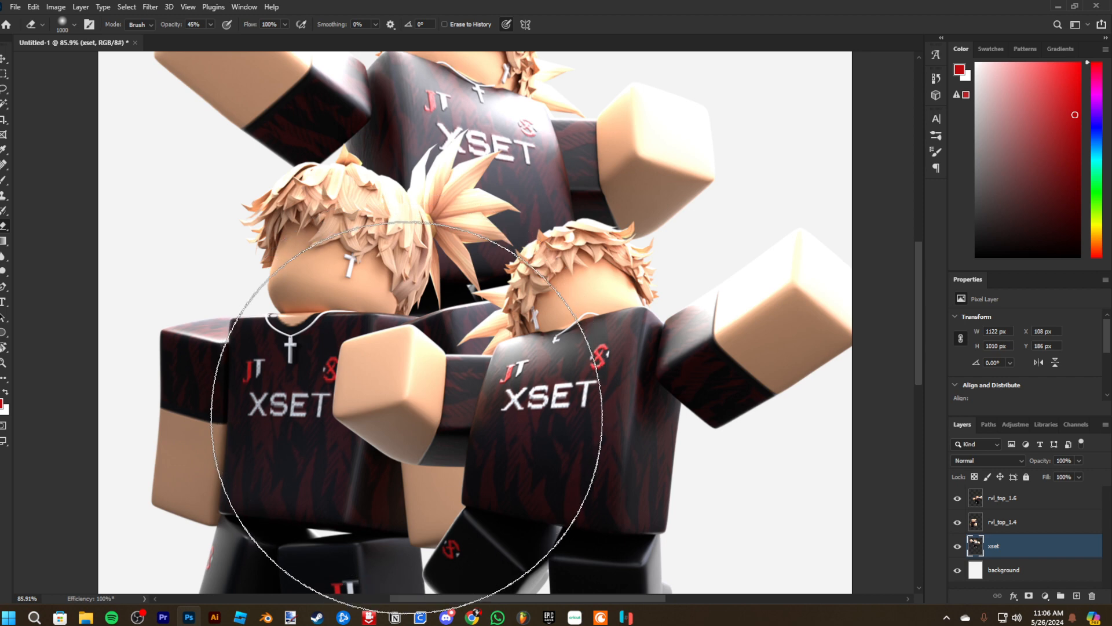
click(75, 25)
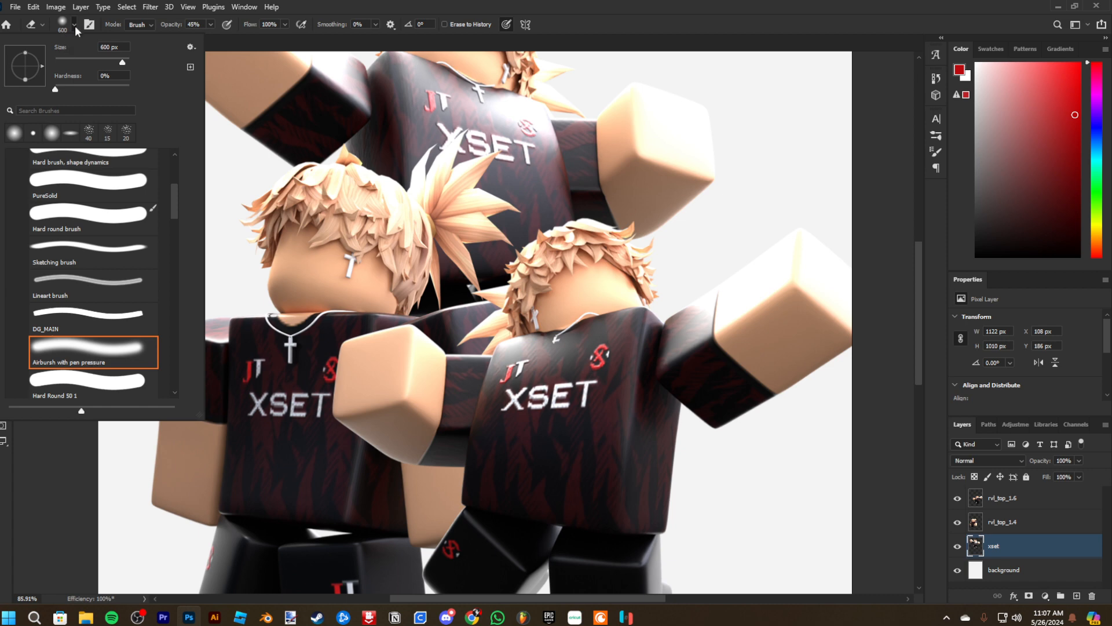
click(75, 26)
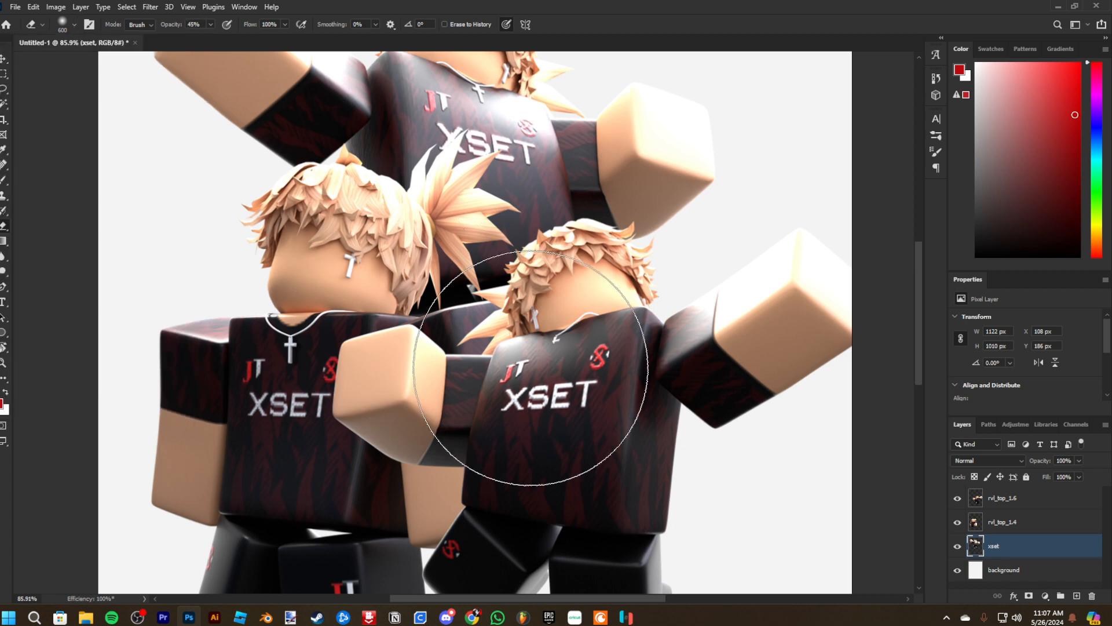
click(435, 375)
click(436, 376)
click(395, 347)
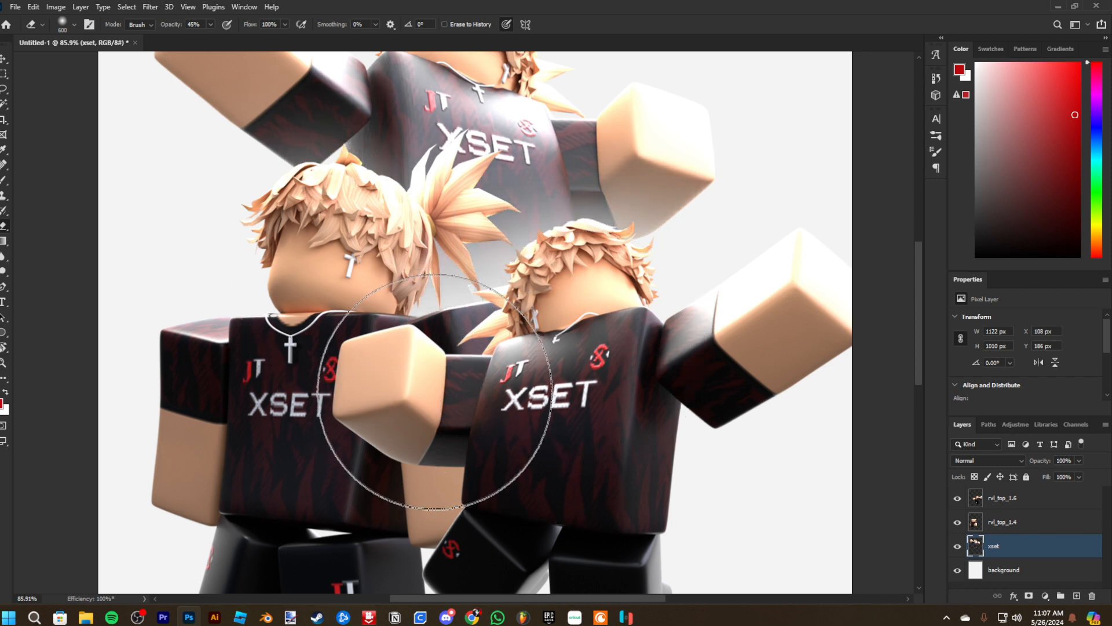
scroll(345, 251, down, 3)
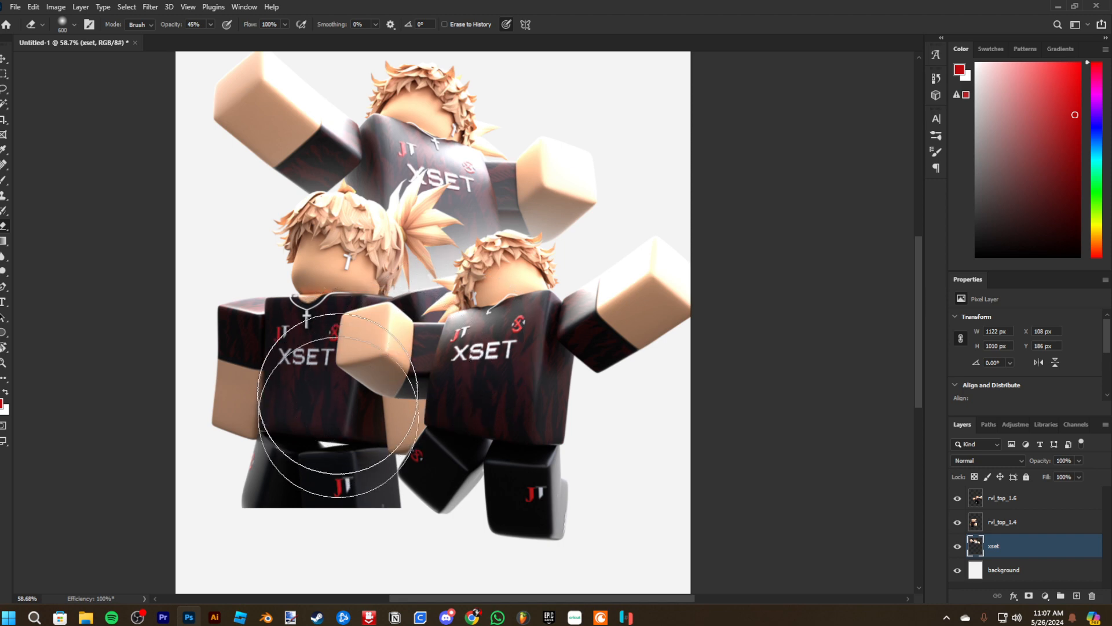
Fade the right side of the rvl_top_1.4 character around the overlapping fist, reducing the soft eraser to 250 px
click(1051, 524)
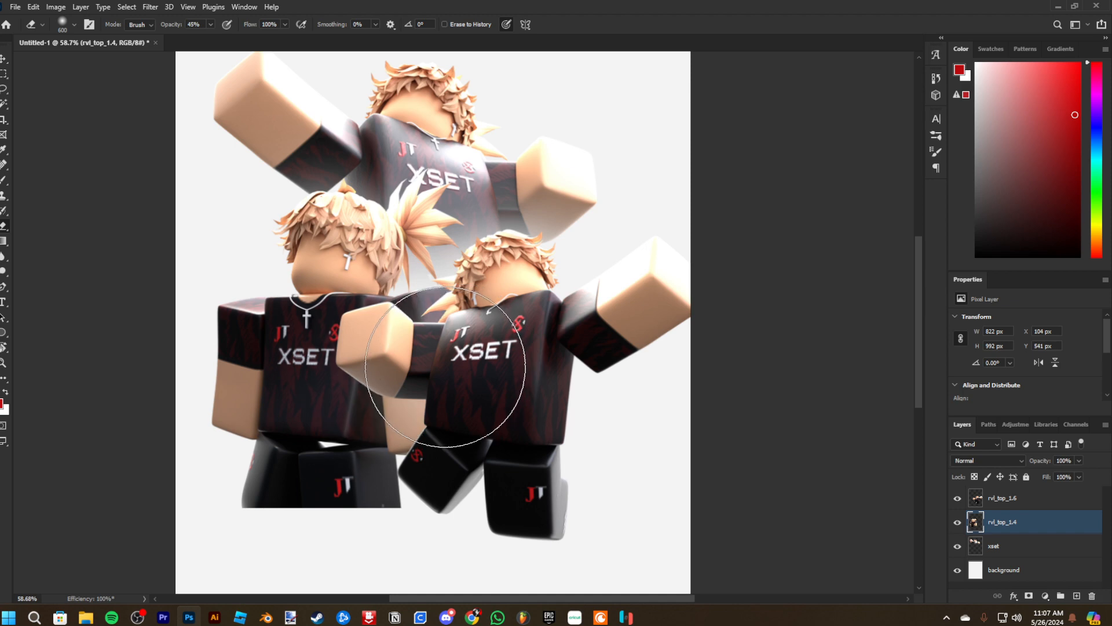
key(bracketleft)
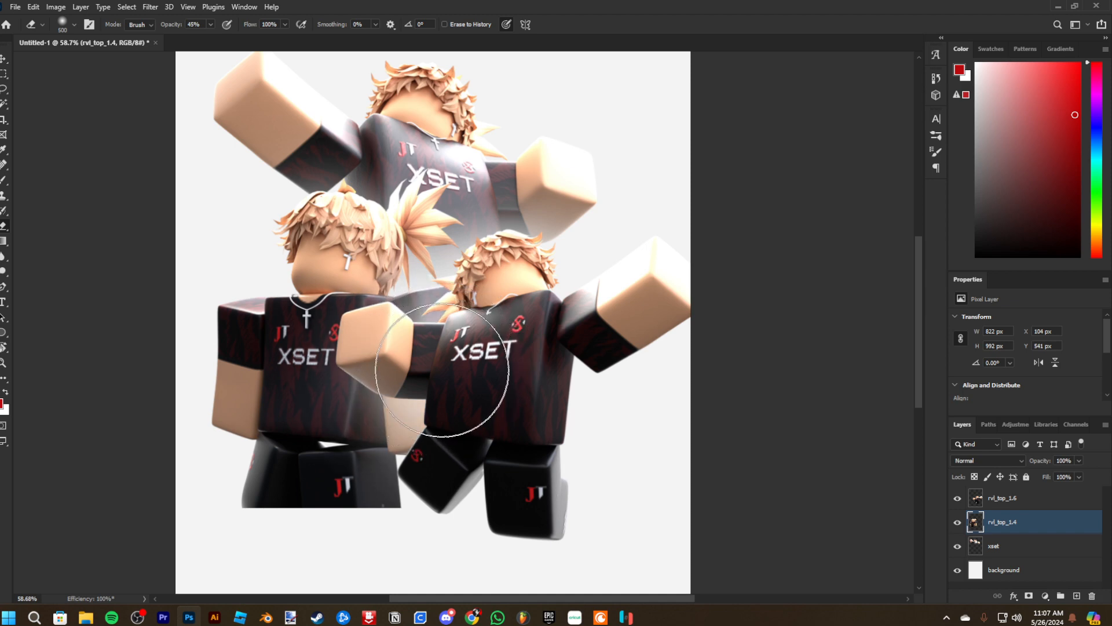
key(bracketleft)
key(bracketleft)
key(bracketleft)
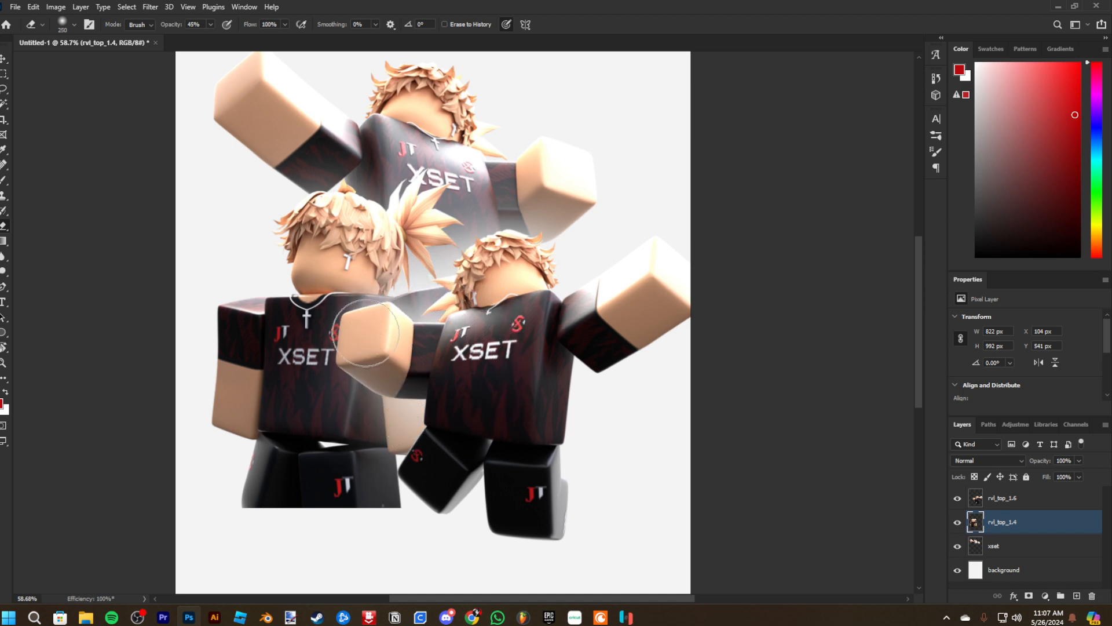
mouse_move(366, 333)
mouse_down()
mouse_move(371, 358)
mouse_move(354, 331)
mouse_move(421, 384)
mouse_move(411, 385)
mouse_move(421, 442)
mouse_up()
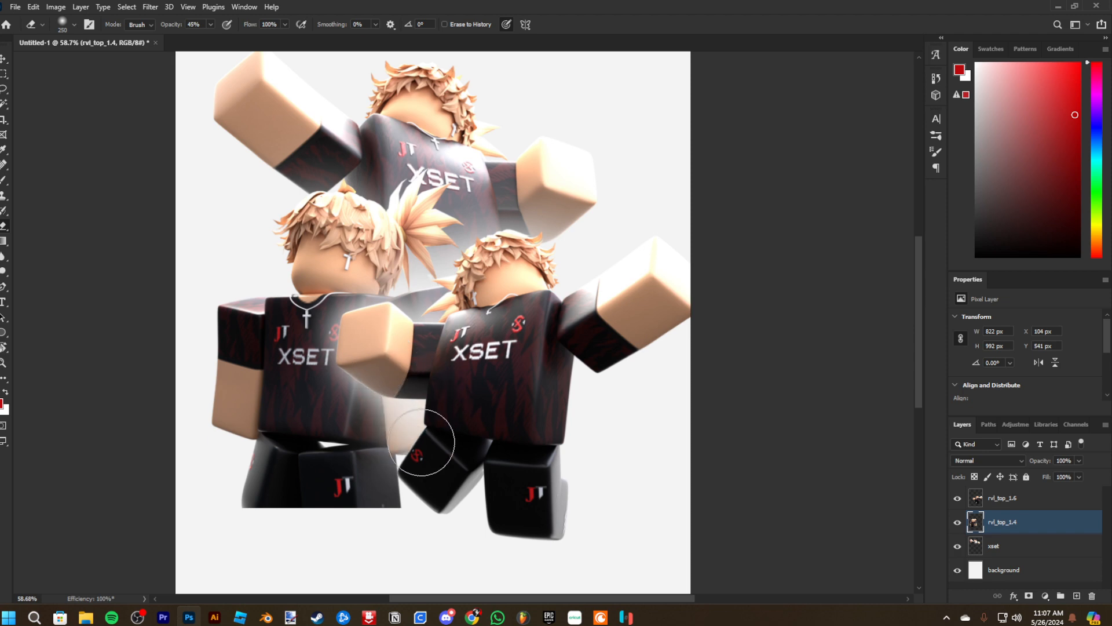
scroll(291, 399, down, 5)
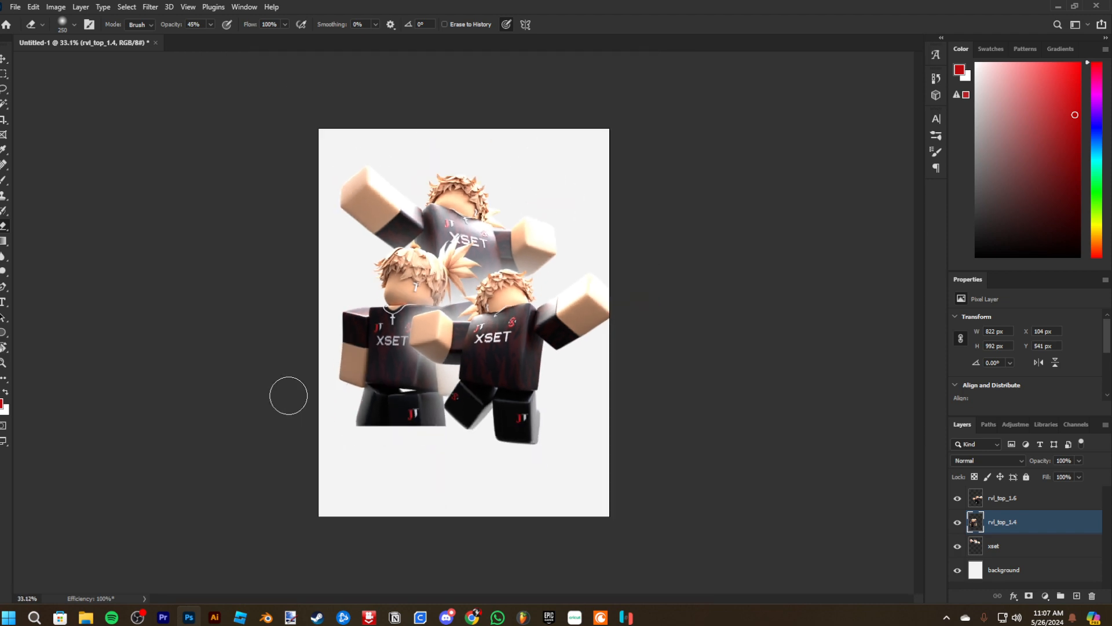
Fade out the cut-off legs of the rvl_top_1.4 character with the soft 250 px eraser
scroll(289, 396, up, 6)
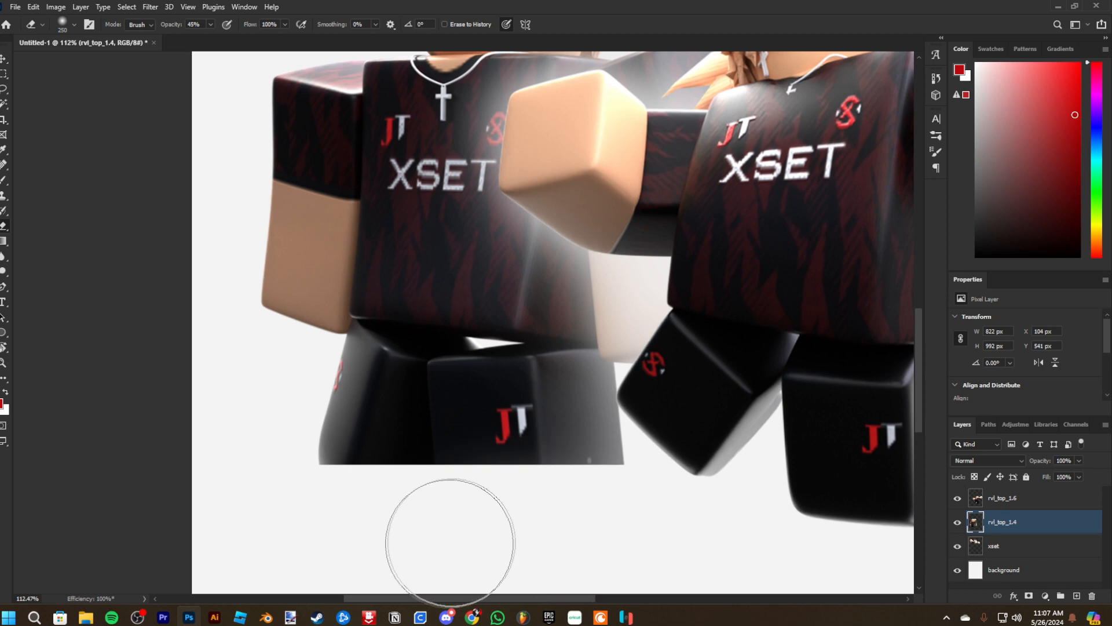
mouse_move(450, 542)
mouse_down()
mouse_move(665, 488)
mouse_move(460, 534)
mouse_up()
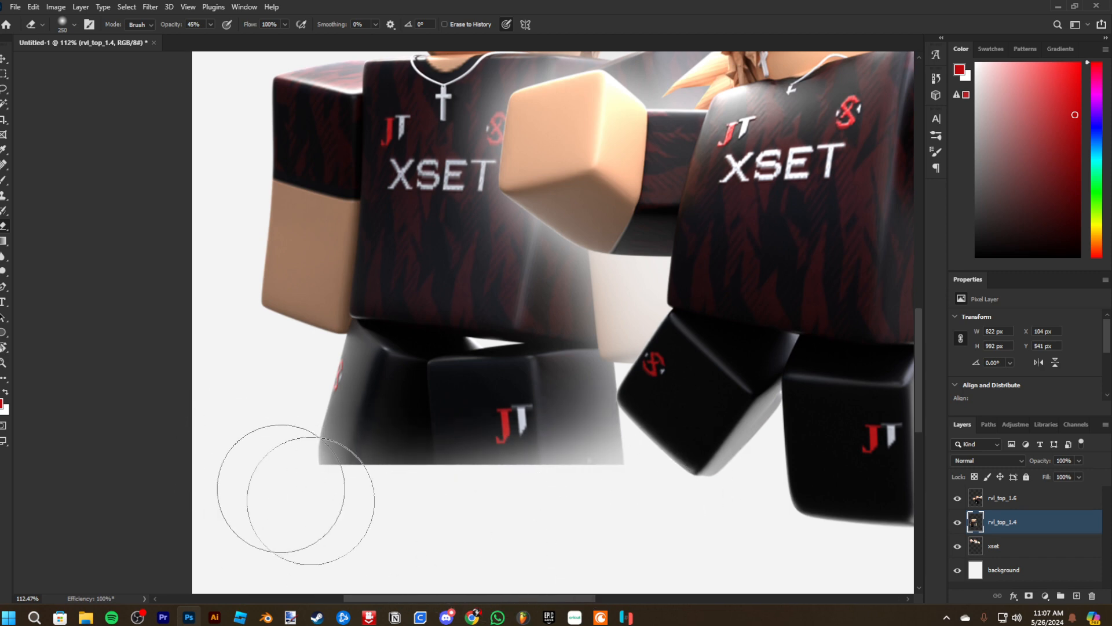
mouse_move(312, 493)
mouse_down()
mouse_move(375, 518)
mouse_move(377, 506)
mouse_move(320, 471)
mouse_move(485, 498)
mouse_move(330, 483)
mouse_move(518, 496)
mouse_move(445, 504)
mouse_move(481, 513)
mouse_move(645, 477)
mouse_move(393, 507)
mouse_move(580, 504)
mouse_move(464, 517)
mouse_move(508, 520)
mouse_move(631, 500)
mouse_move(415, 512)
mouse_move(621, 507)
mouse_up()
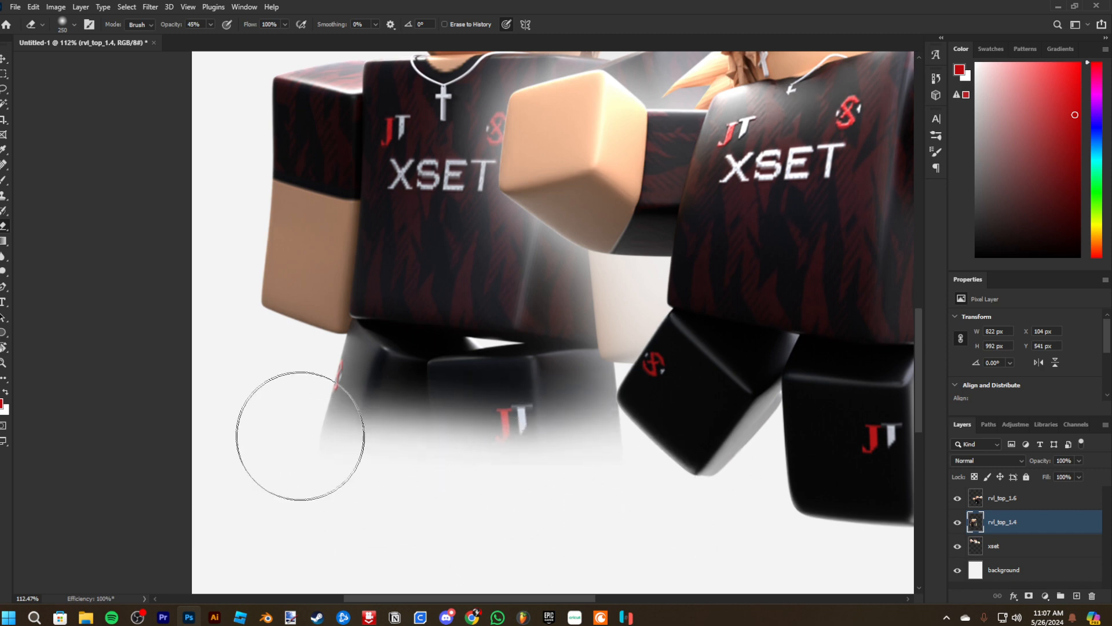
mouse_move(300, 436)
mouse_down()
mouse_move(328, 470)
mouse_move(244, 392)
mouse_move(384, 501)
mouse_move(283, 420)
mouse_move(512, 499)
mouse_move(449, 492)
mouse_move(729, 439)
mouse_move(609, 495)
mouse_move(668, 442)
mouse_move(348, 481)
mouse_move(485, 468)
mouse_move(671, 397)
mouse_up()
scroll(745, 392, down, 5)
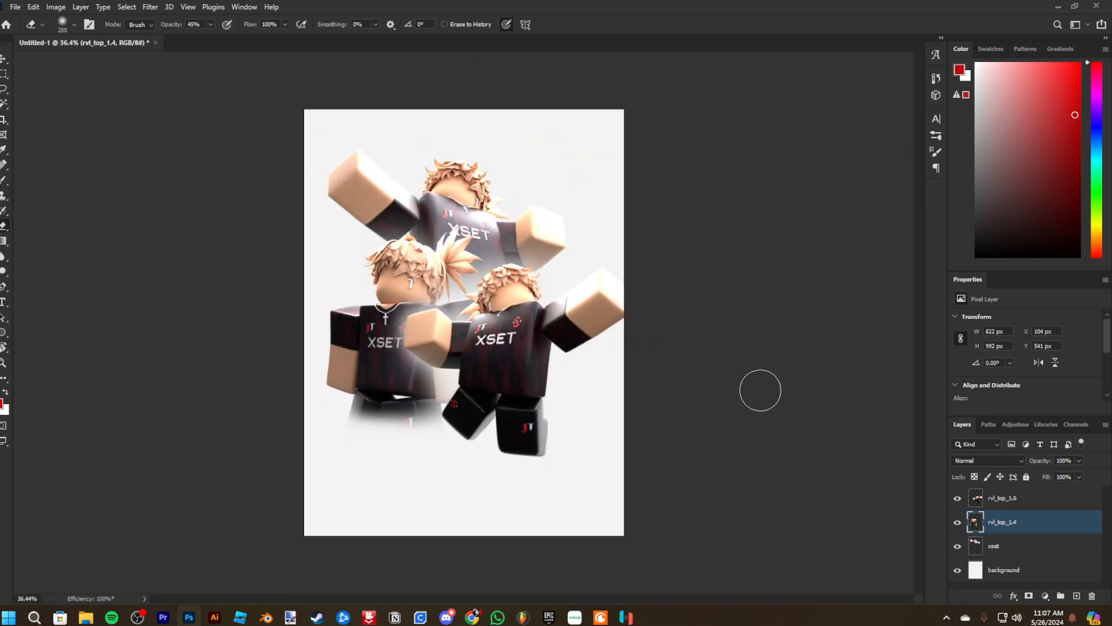
Fade the right side of the rvl_top_1.6 character's torso, leg and raised arm with a larger soft eraser, up to 500 px
scroll(475, 463, up, 2)
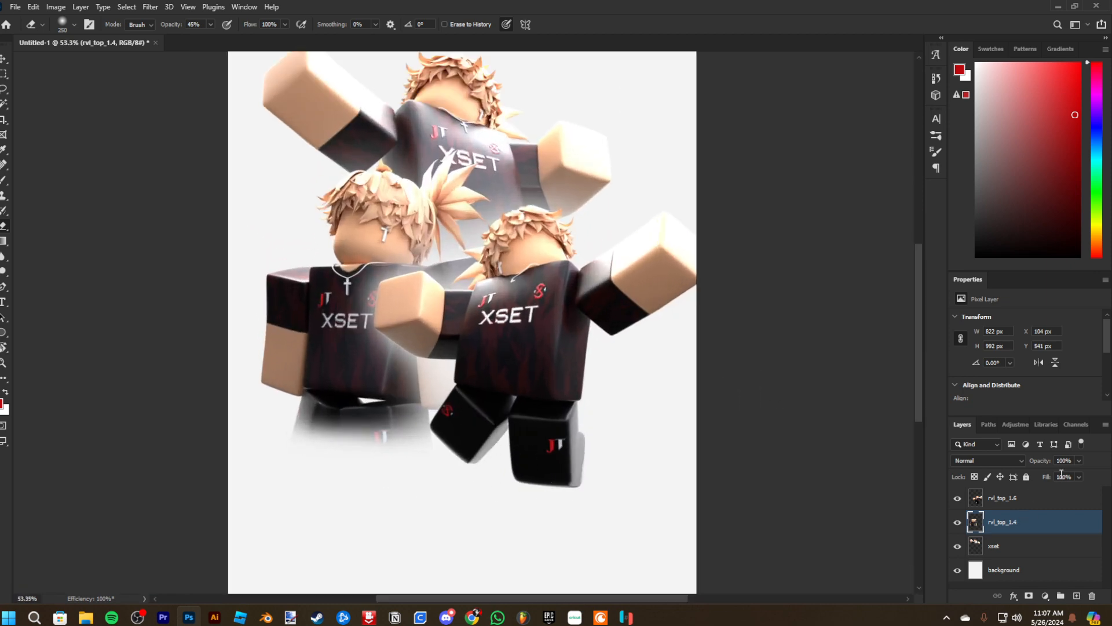
click(1054, 499)
key(bracketright)
key(bracketright)
key(bracketright)
key(bracketright)
key(bracketright)
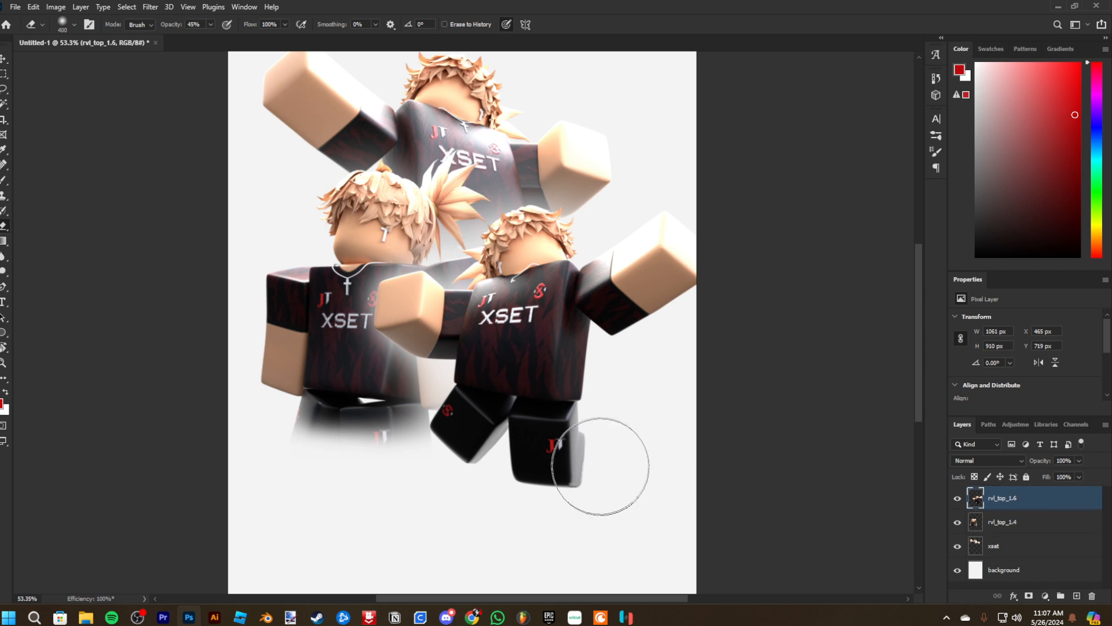
mouse_move(615, 444)
mouse_down()
mouse_move(619, 414)
mouse_move(628, 516)
mouse_move(623, 384)
mouse_move(654, 364)
mouse_move(648, 355)
mouse_move(682, 346)
mouse_move(617, 364)
mouse_move(744, 344)
mouse_move(696, 351)
mouse_move(615, 419)
mouse_move(601, 405)
mouse_move(638, 390)
mouse_move(658, 470)
mouse_move(652, 358)
mouse_up()
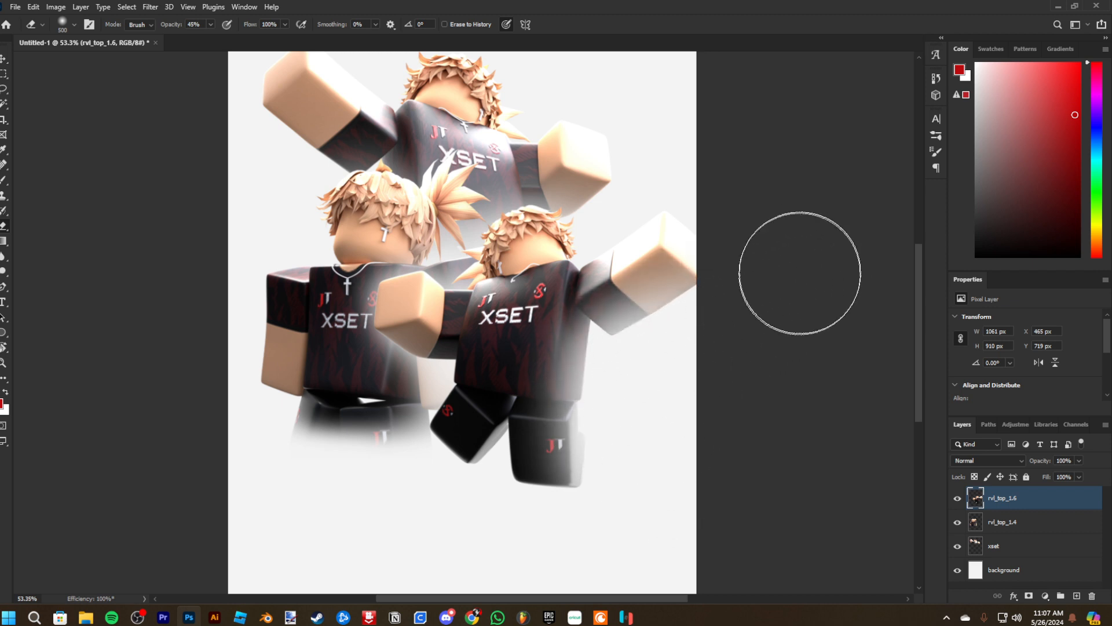
Add a new empty layer directly above the background layer
scroll(799, 273, down, 5)
scroll(393, 167, up, 4)
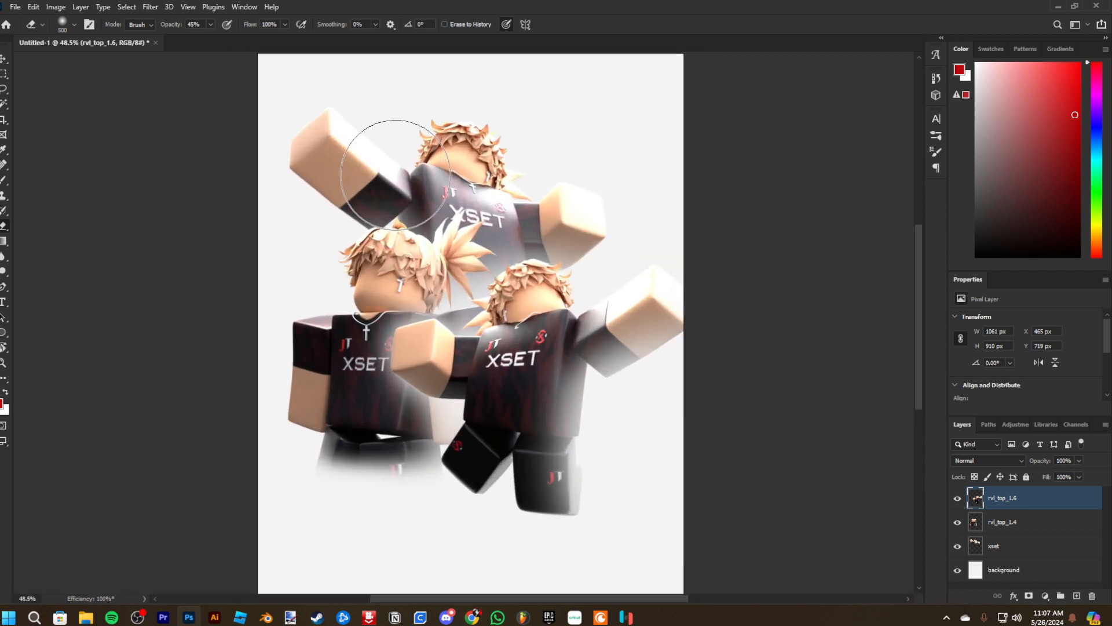
scroll(459, 459, up, 2)
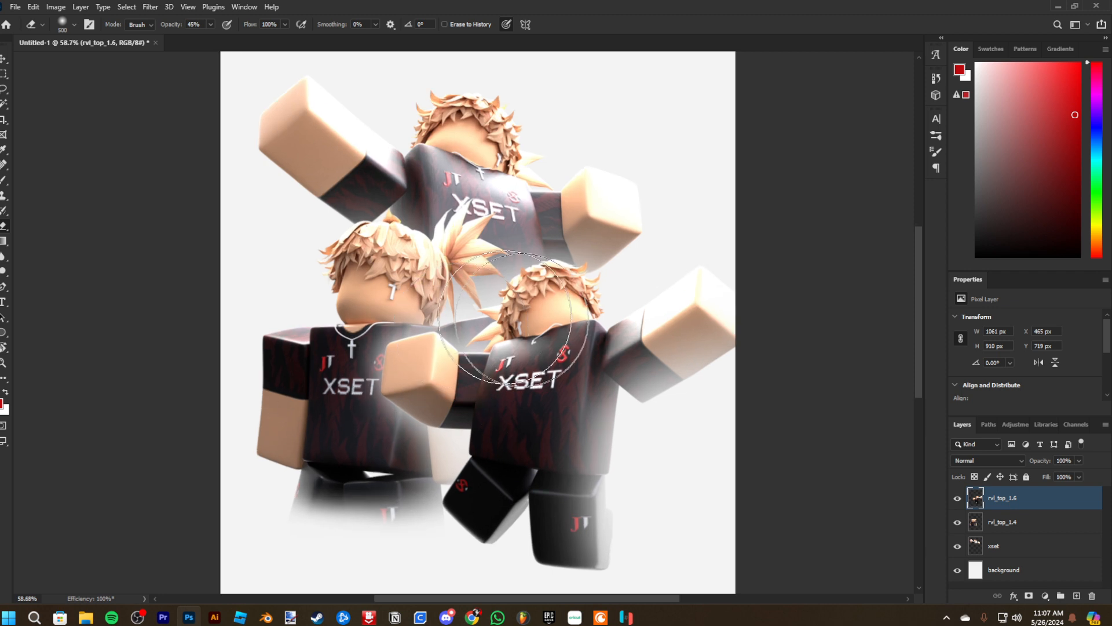
scroll(579, 400, down, 3)
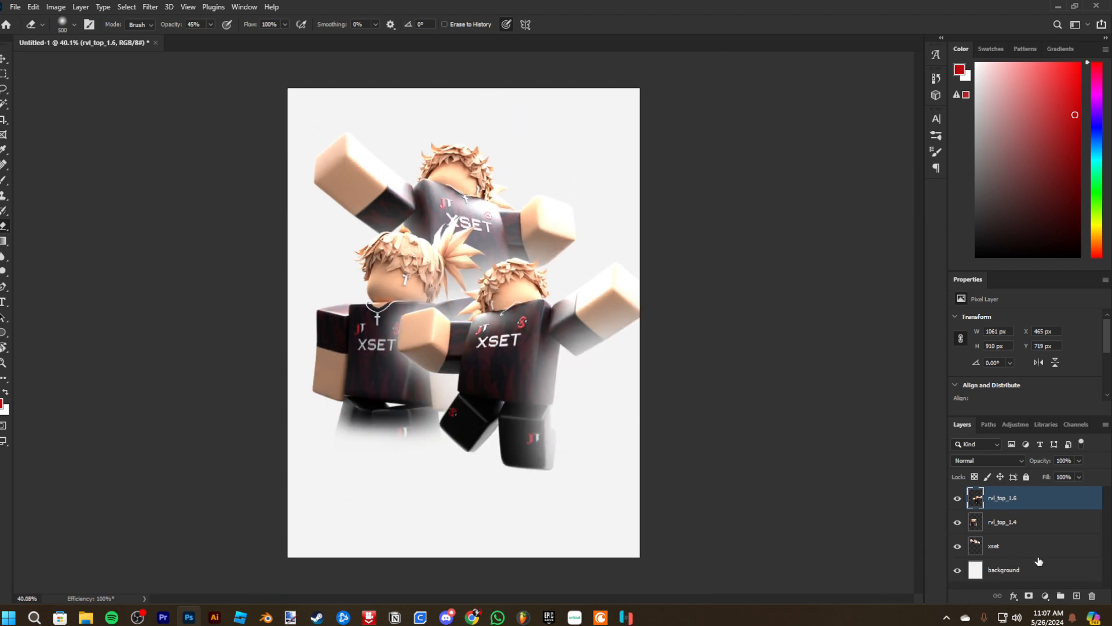
click(1062, 578)
click(1078, 596)
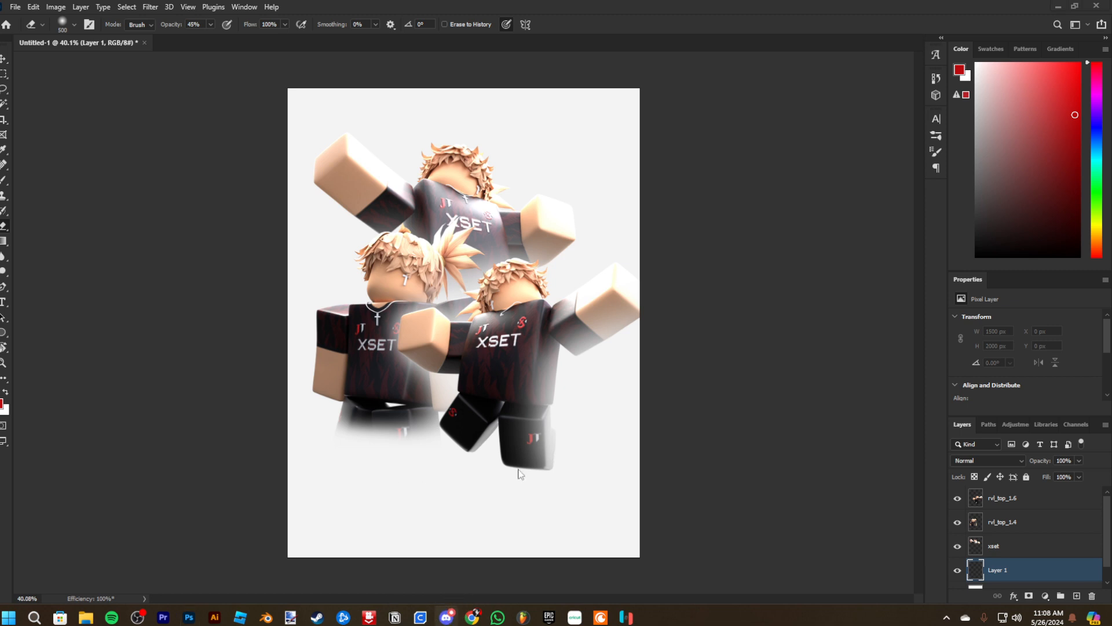
key(t)
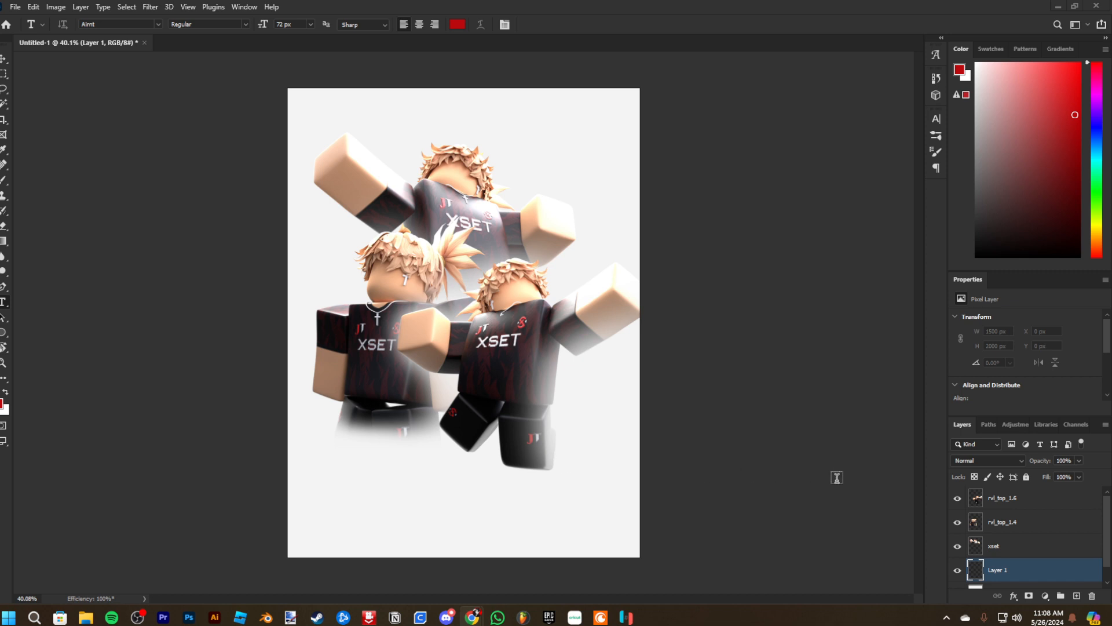
Shift the rvl_top_1.6 and rvl_top_1.4 characters together slightly to the left, to X 39 px
click(1032, 503)
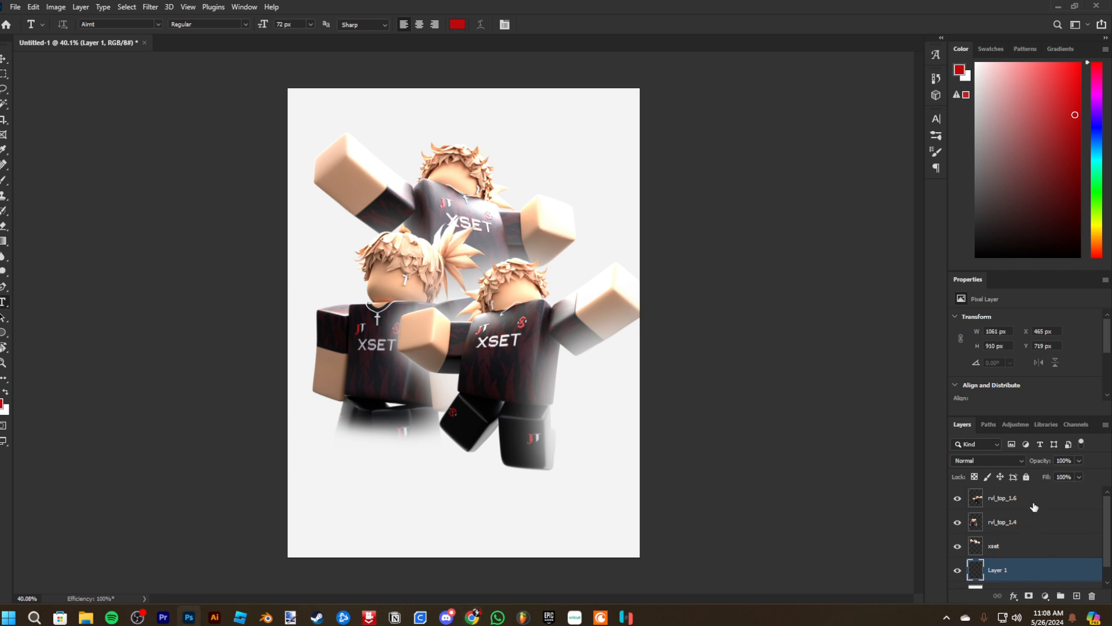
shift+click(1043, 523)
key(ctrl+t)
drag(491, 372, 495, 355)
key(Return)
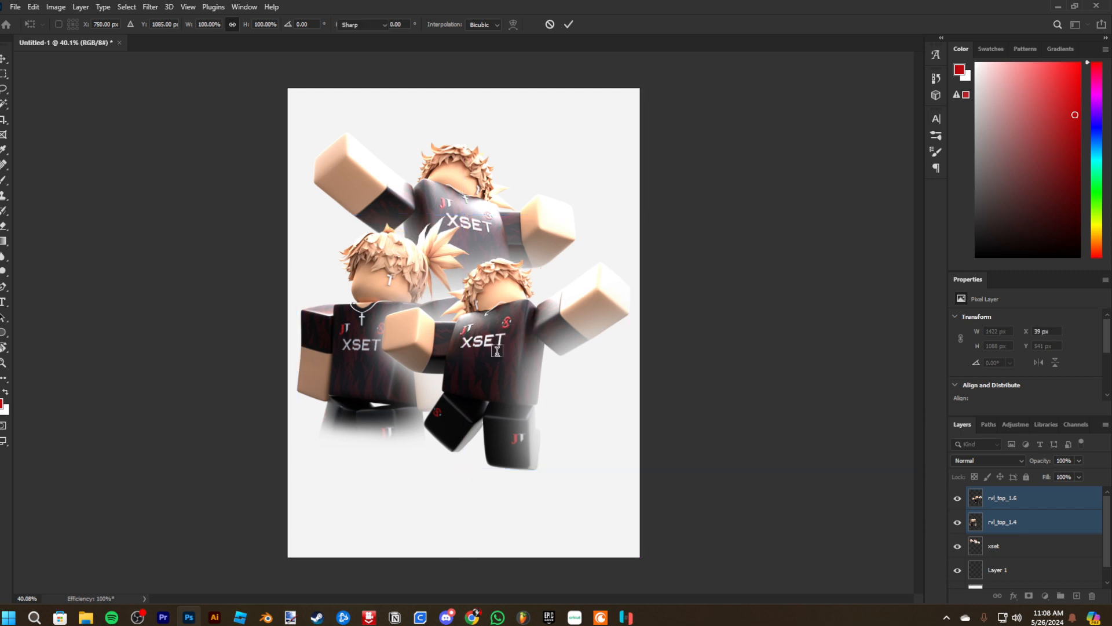
key(t)
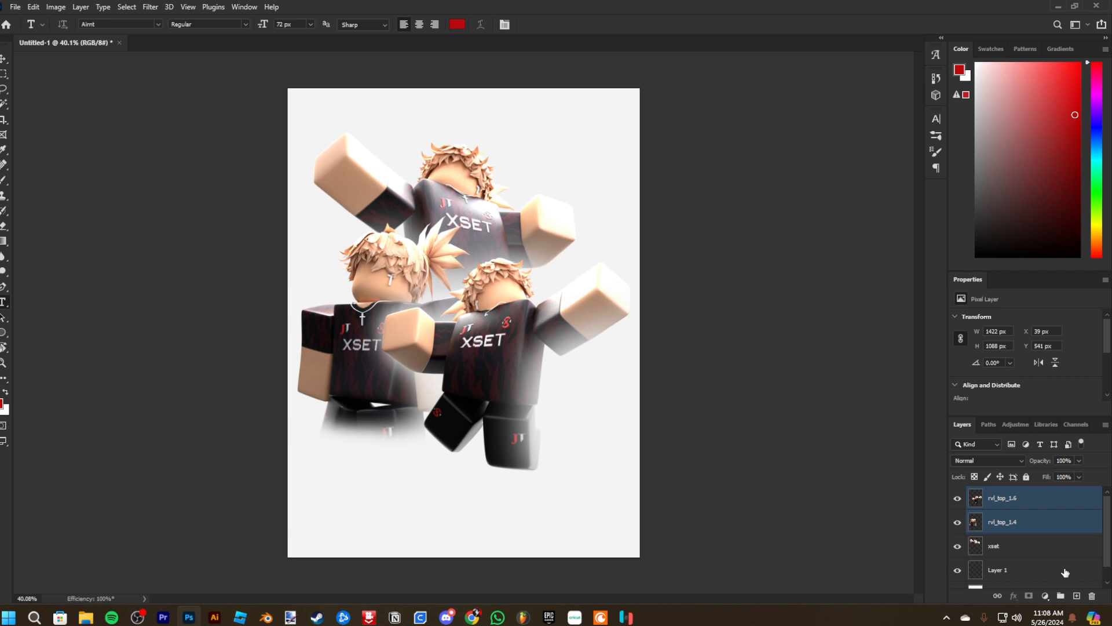
Show the rulers and enlarge the xset character behind the front two to about 1203 by 1082 px, nudging its position
click(1022, 548)
key(ctrl+t)
key(ctrl+r)
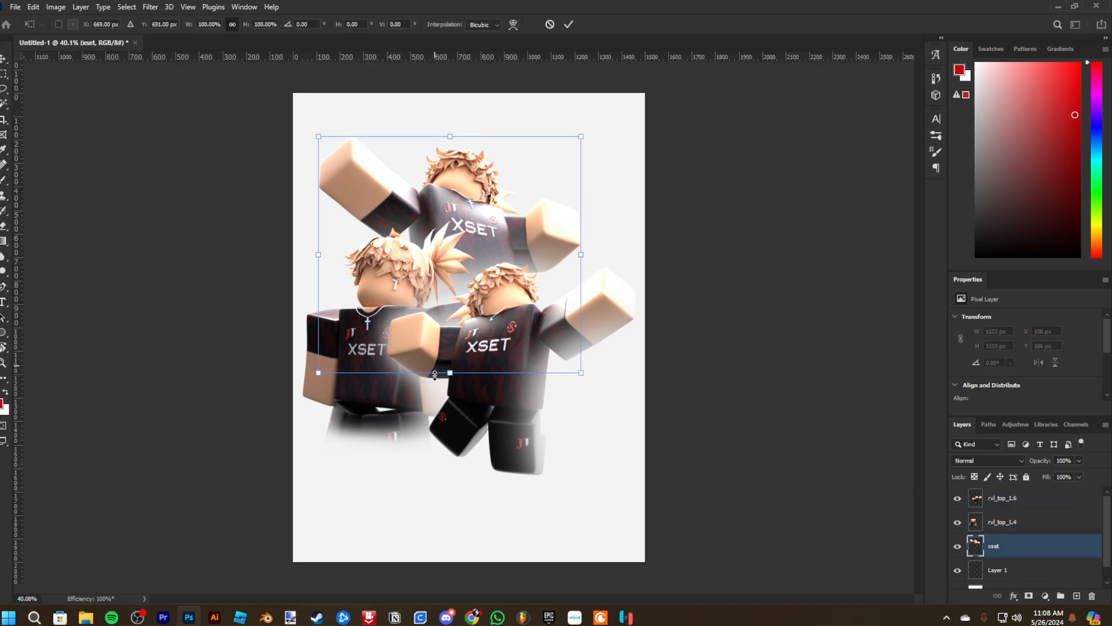
drag(447, 375, 454, 391)
drag(467, 316, 478, 313)
key(Return)
key(t)
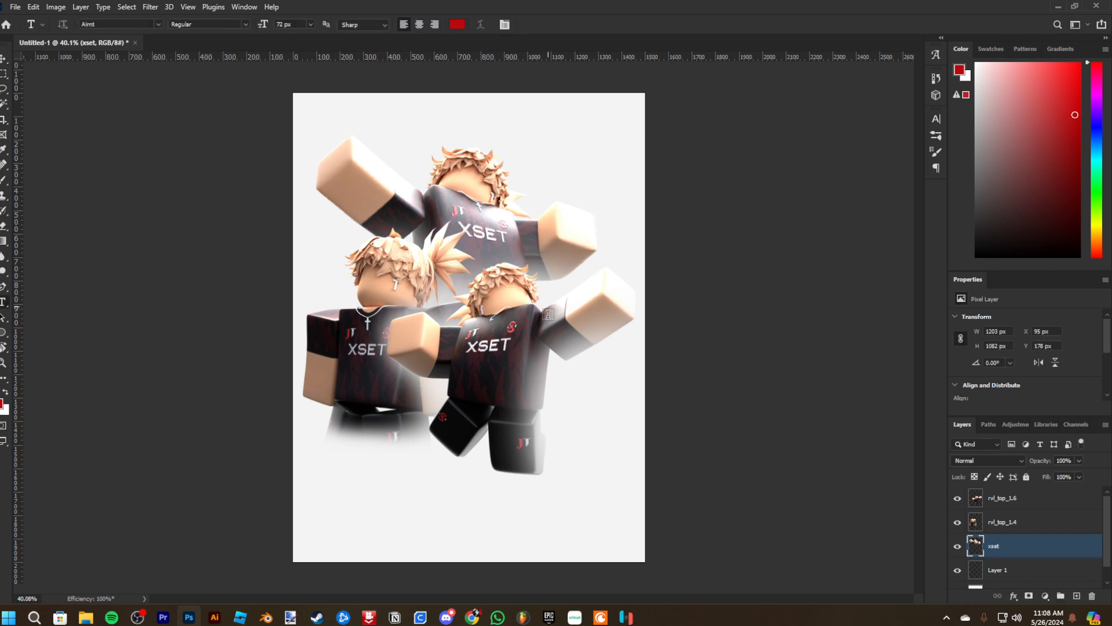
Add the title text "GAME DAY" above the characters at the top of the poster, behind the character layers
click(1034, 573)
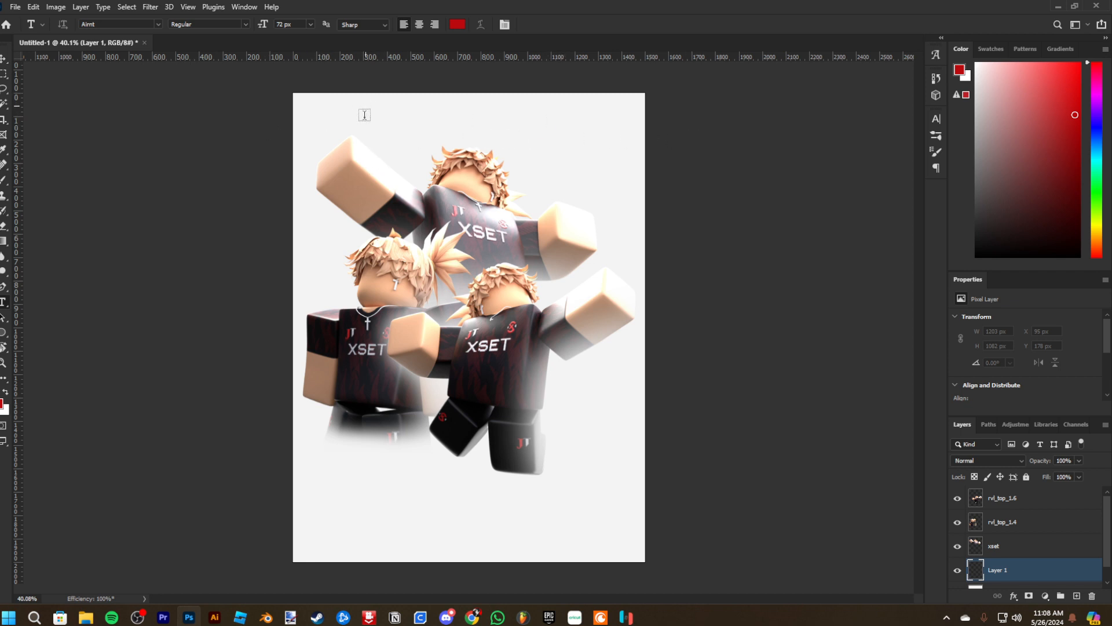
click(327, 125)
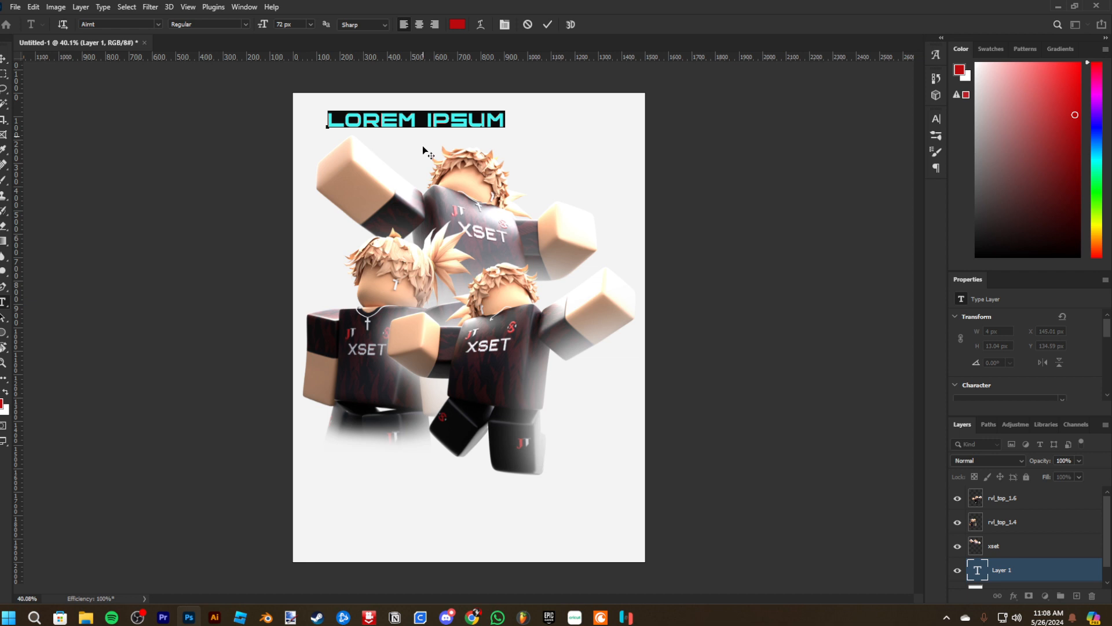
text(GAME DAY)
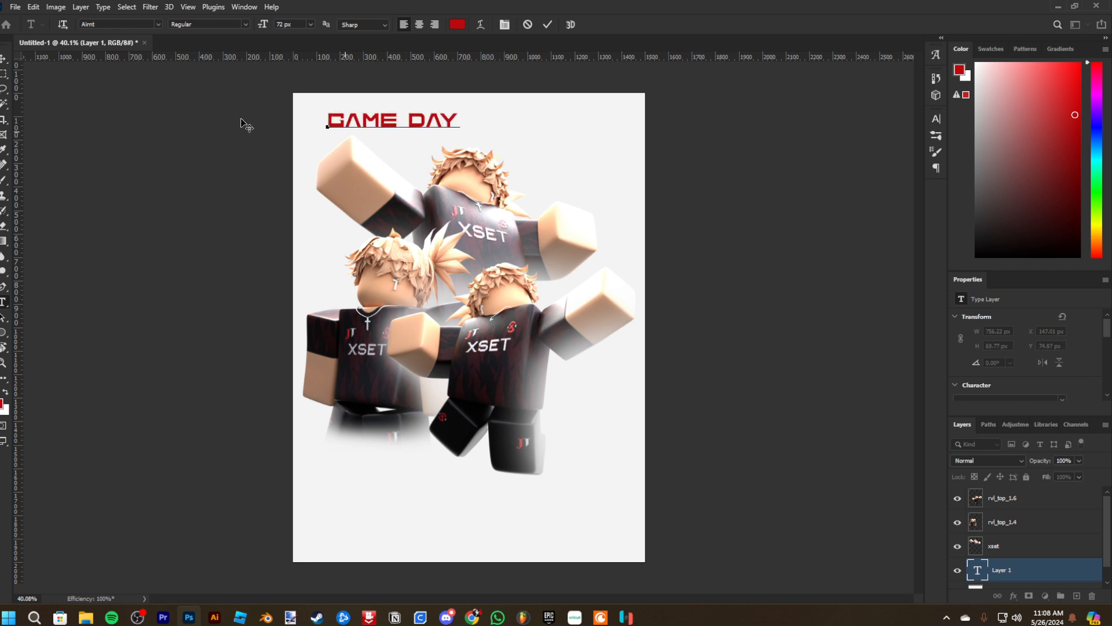
key(ctrl+Return)
Scale the GAME DAY title to about 1473 px wide and center it across the top of the poster
key(ctrl+t)
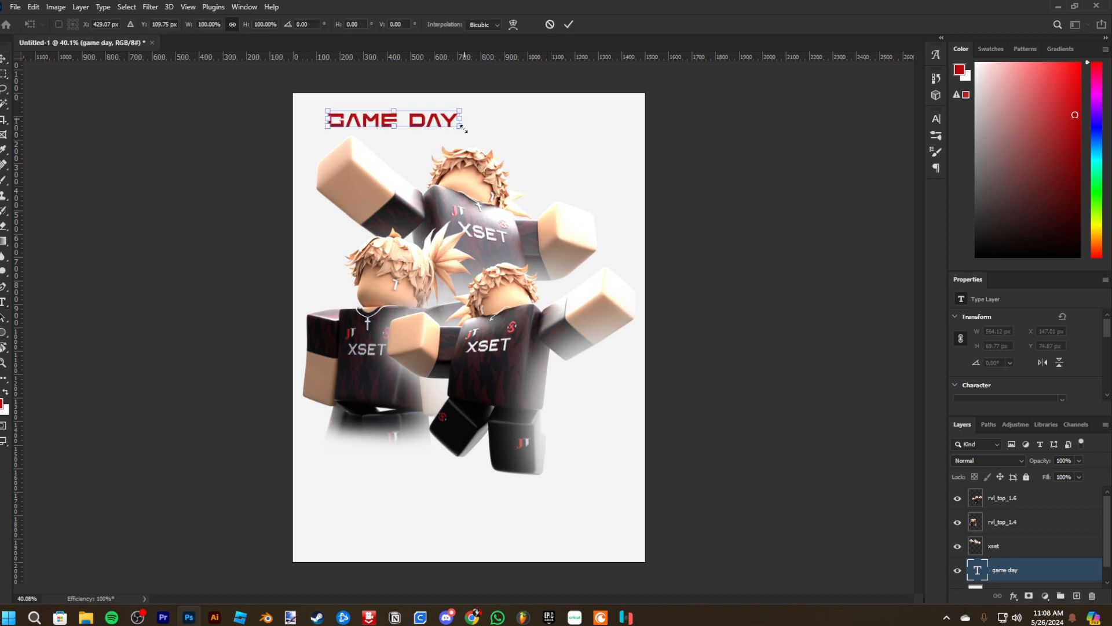
drag(465, 131, 672, 164)
drag(586, 139, 556, 127)
mouse_move(471, 141)
mouse_down()
mouse_move(474, 122)
mouse_move(483, 127)
mouse_up()
key(Return)
key(ctrl+t)
key(Return)
Recolor the entire GAME DAY title black
key(t)
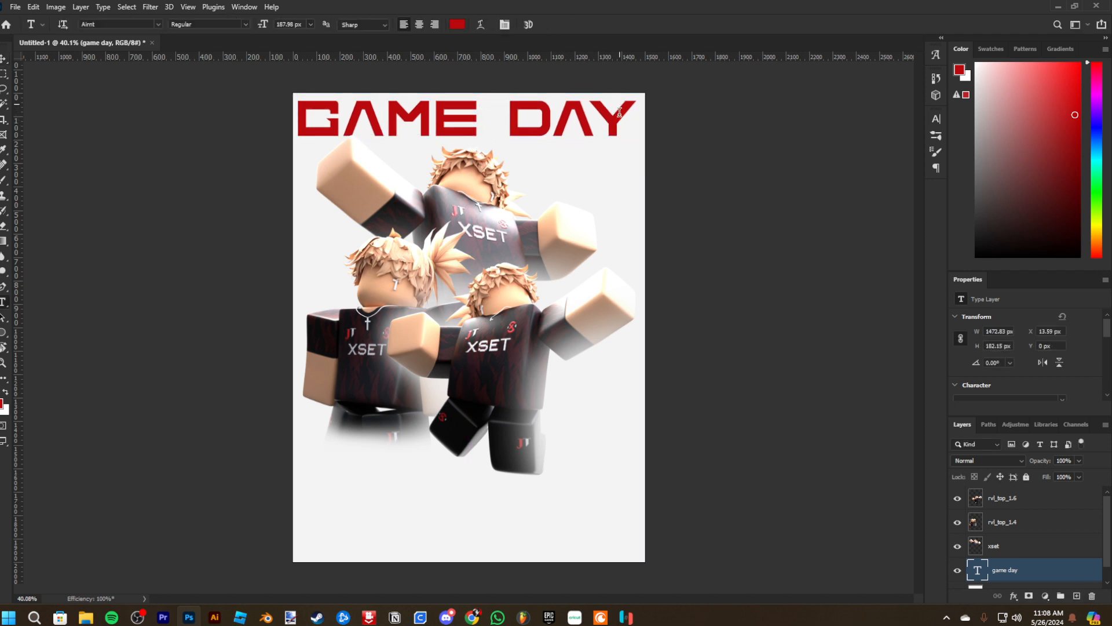
click(619, 114)
key(ctrl+a)
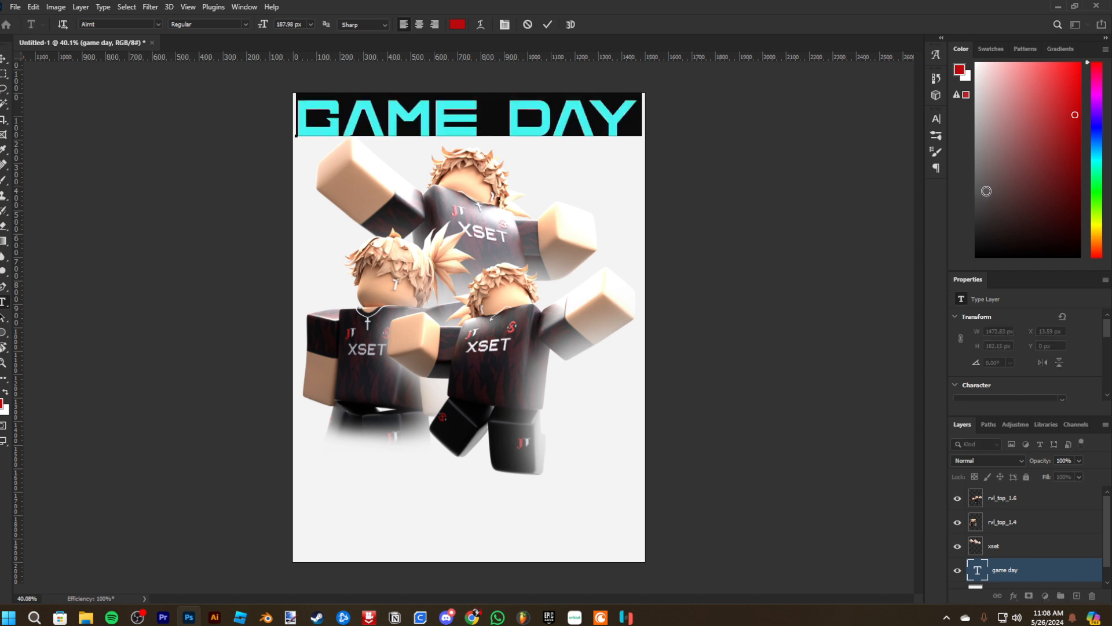
click(976, 255)
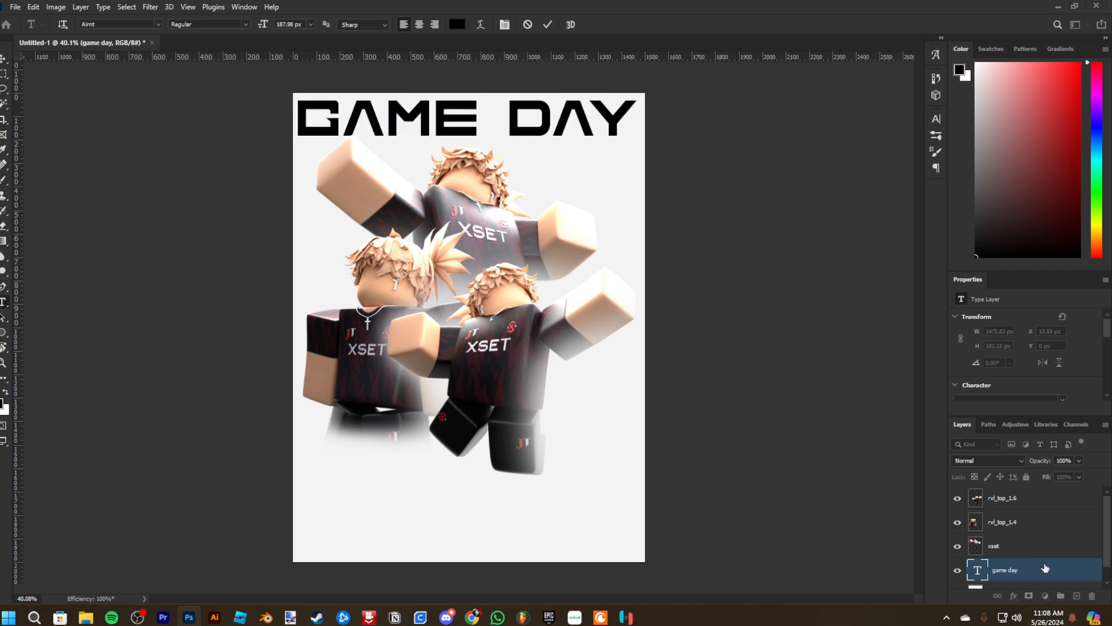
click(1046, 568)
Rasterize the game day text layer
scroll(968, 426, down, 2)
scroll(432, 219, up, 2)
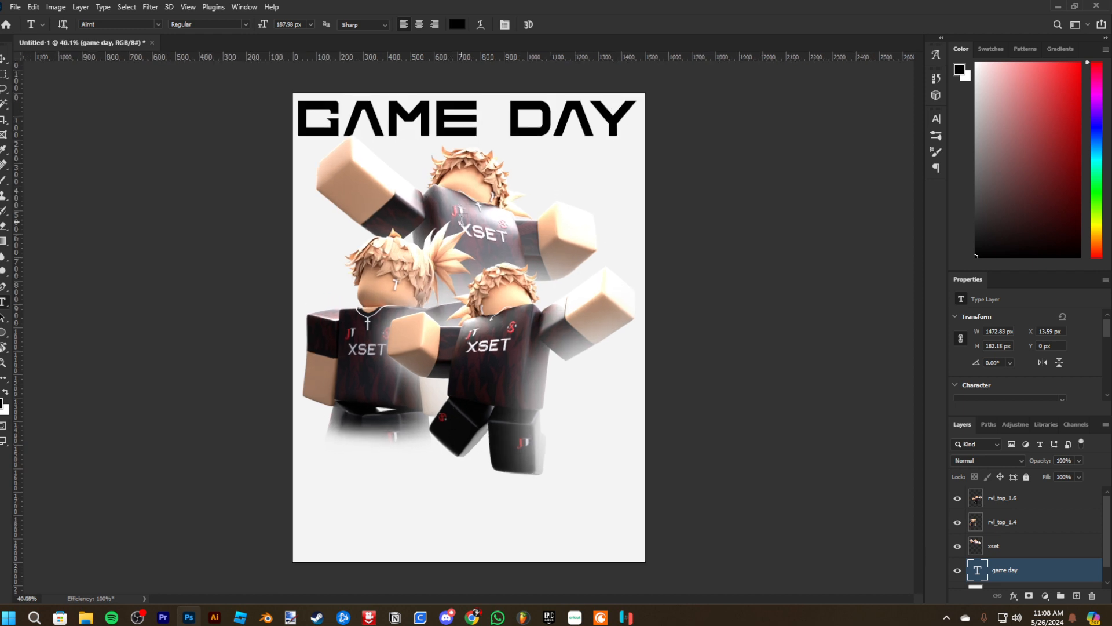
scroll(1043, 558, down, 1)
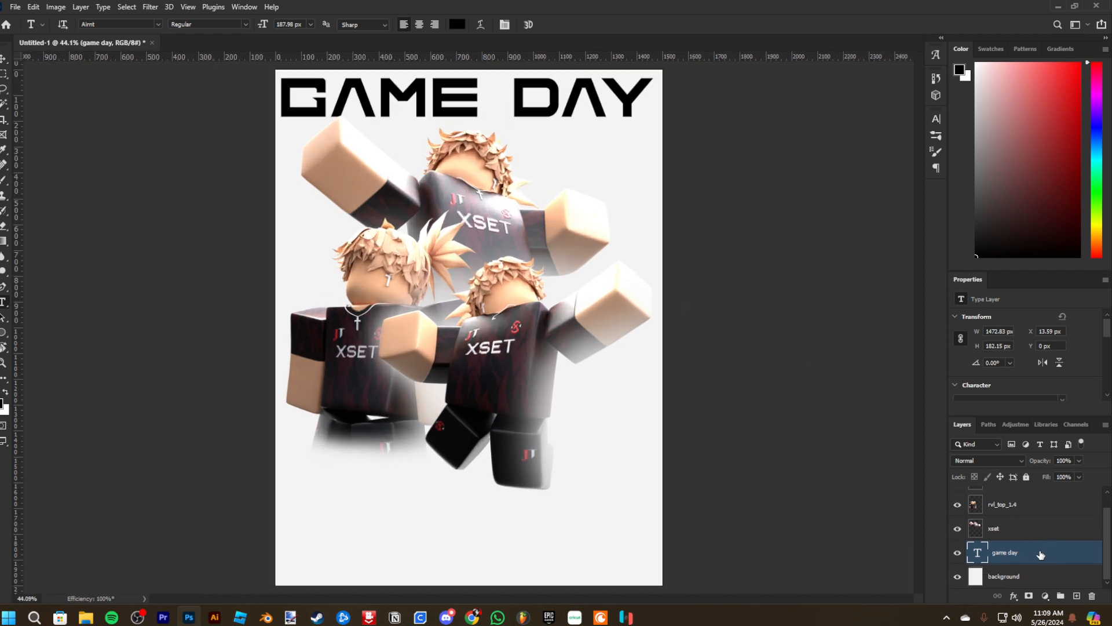
right_click(1044, 558)
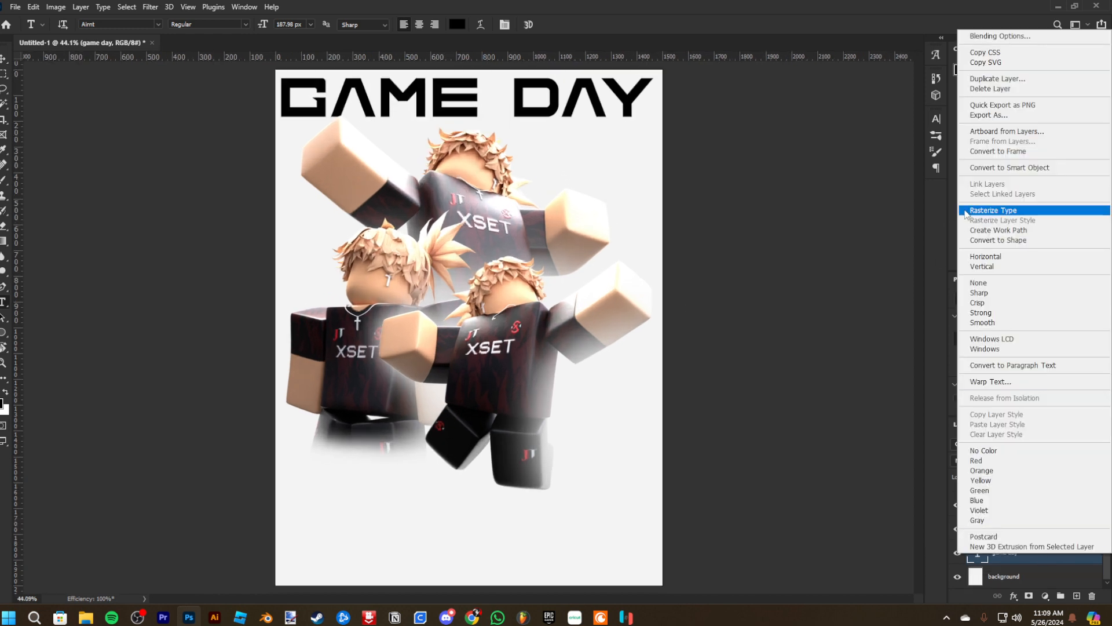
click(985, 212)
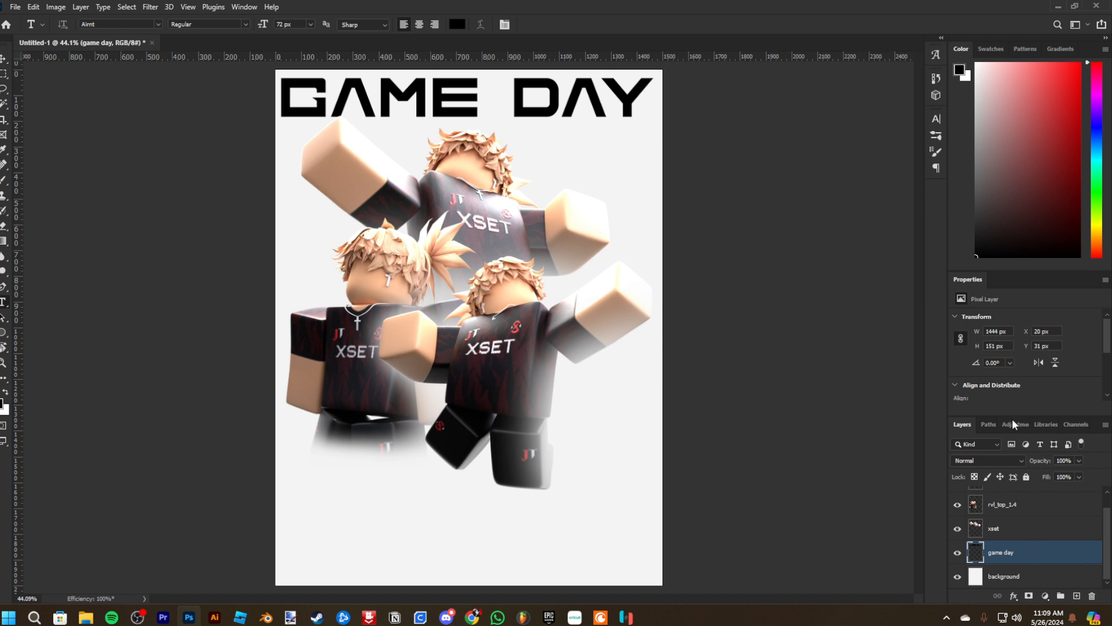
Apply a white 4 px stroke to the game day layer, positioned inside with Normal blending at 100% opacity
double_click(1048, 550)
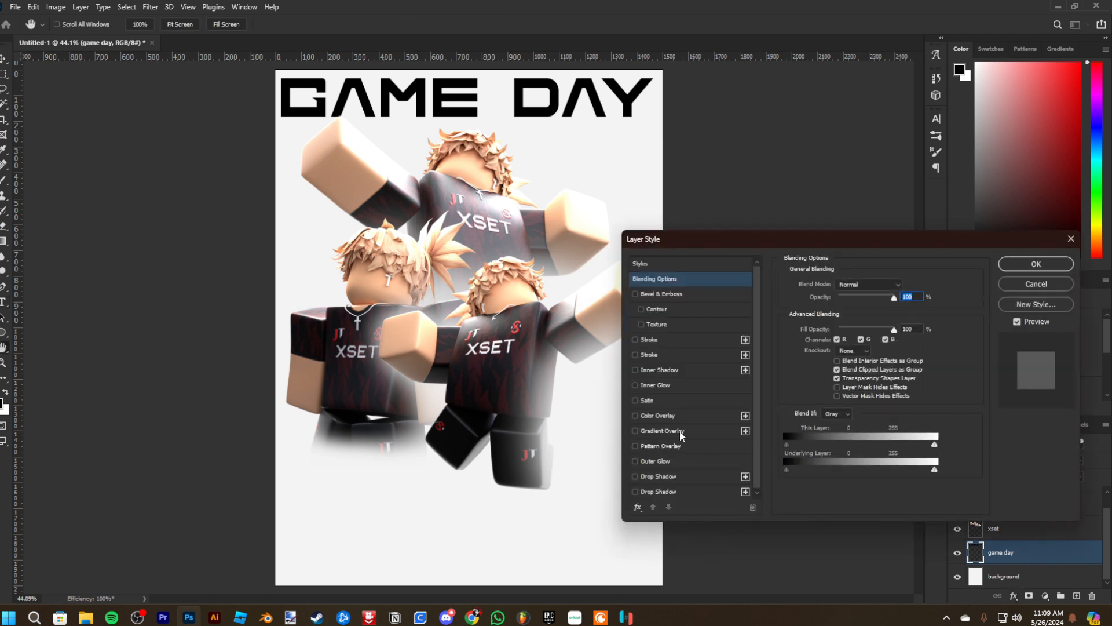
click(635, 354)
click(675, 356)
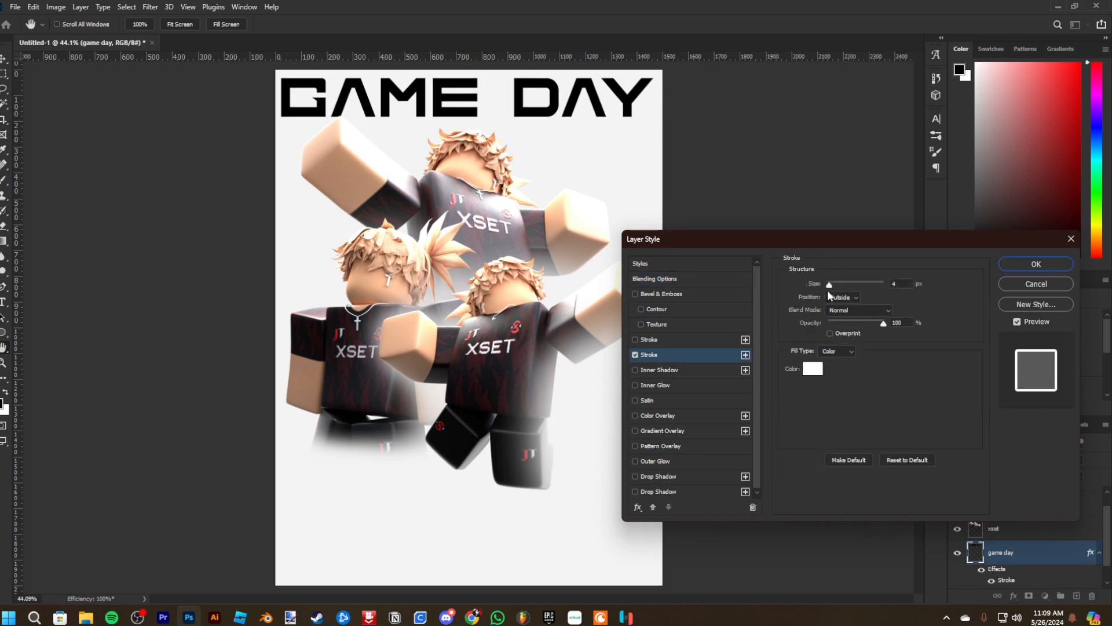
click(835, 310)
click(845, 310)
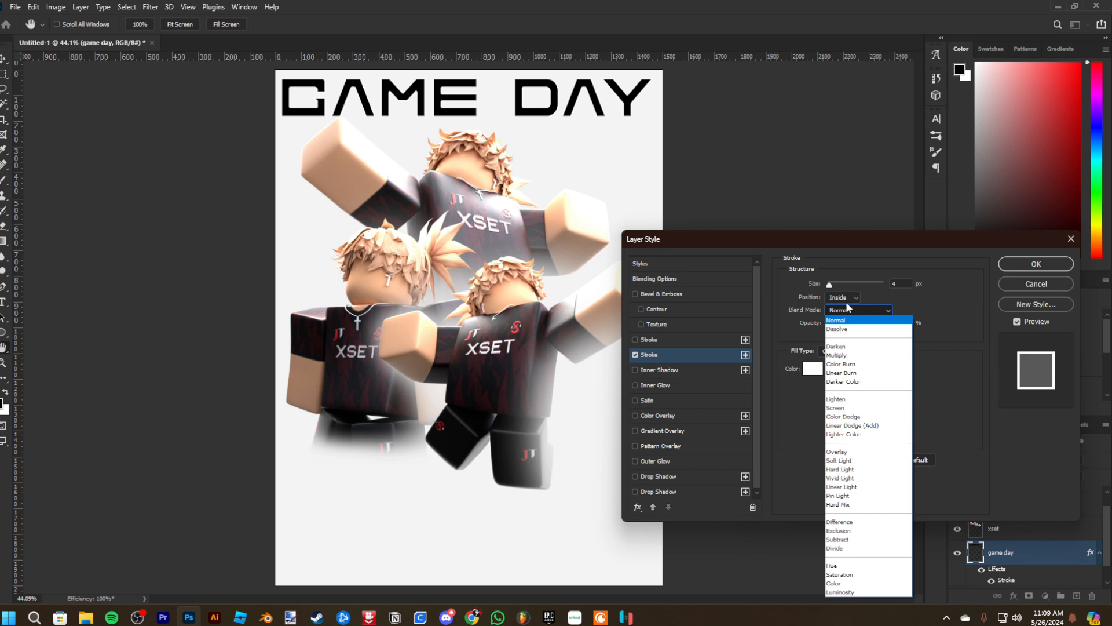
click(847, 311)
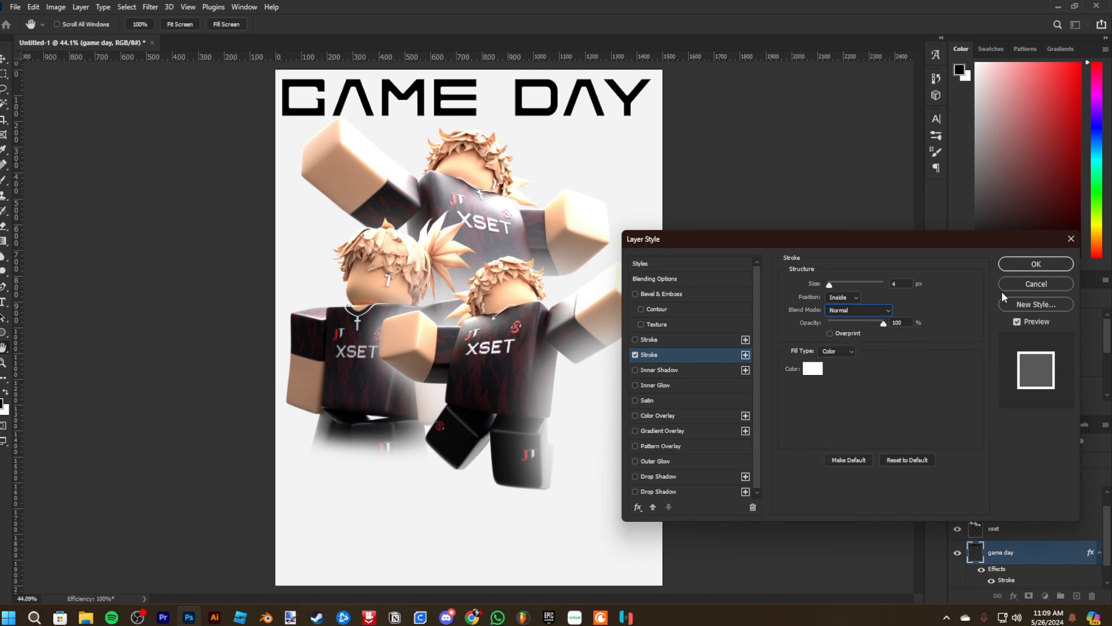
click(1036, 264)
Rasterize the game day layer style and delete the letters' black fill with the Magic Wand, keeping only the white outlines
right_click(1043, 552)
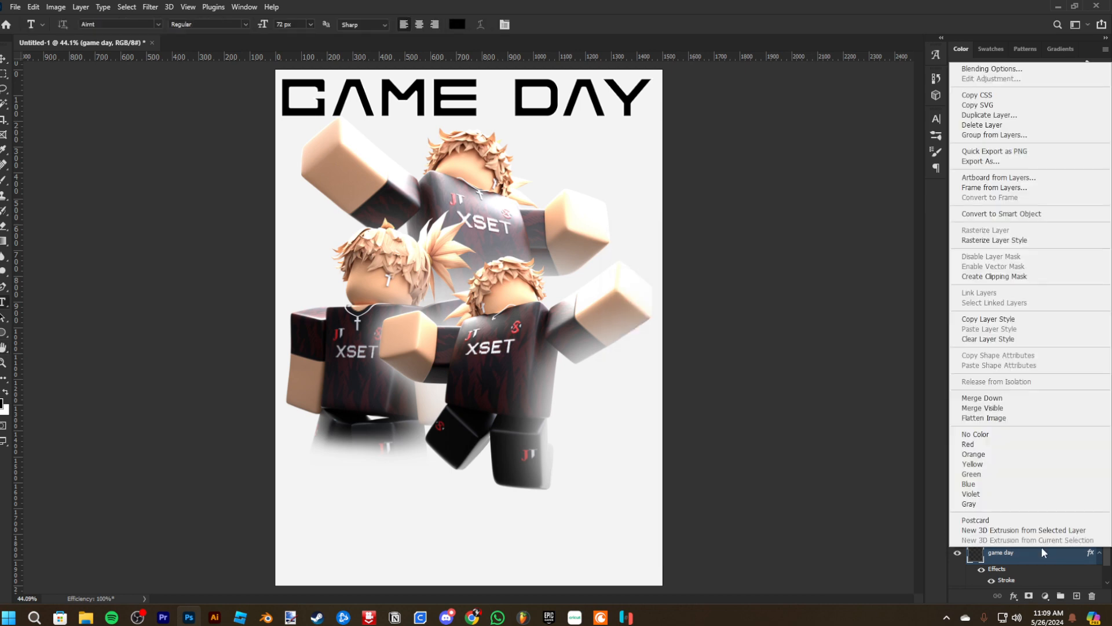
click(991, 240)
scroll(529, 87, up, 5)
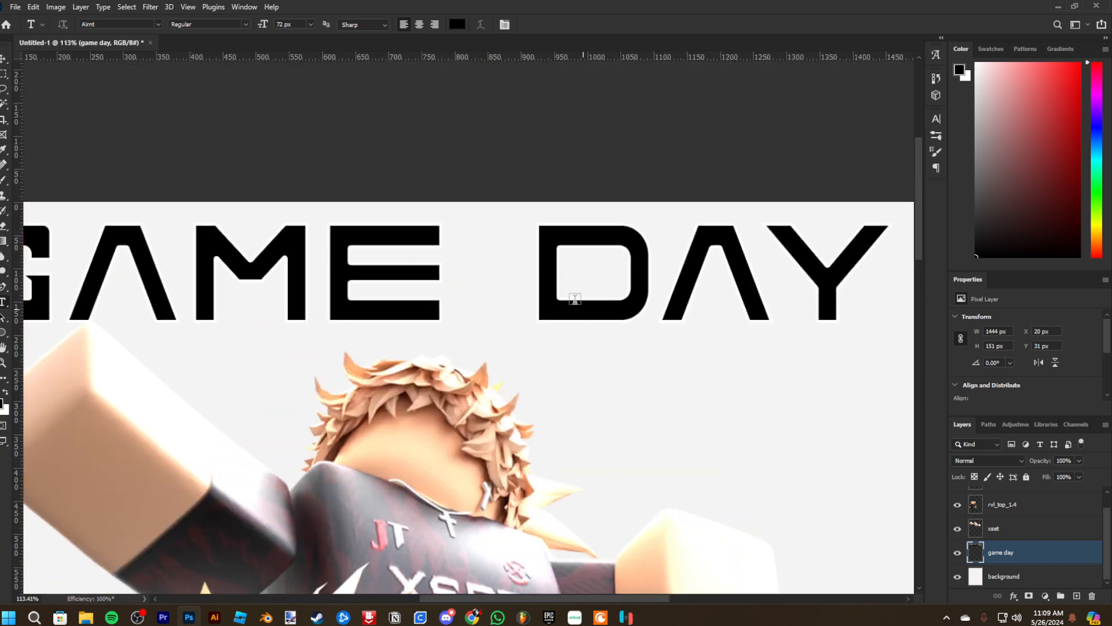
key(w)
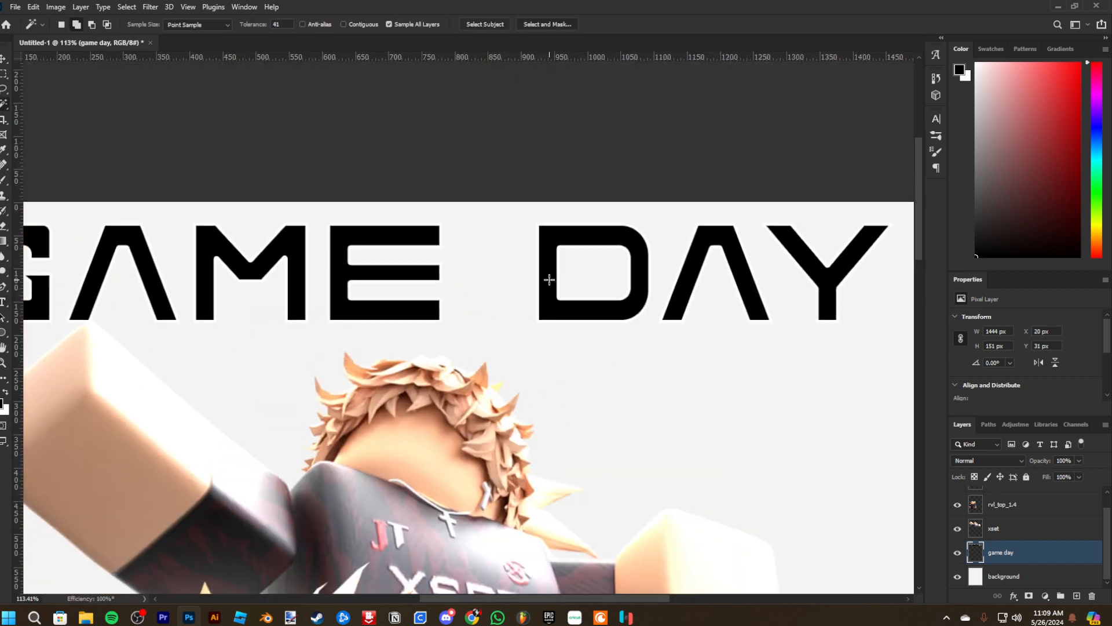
click(550, 280)
key(Delete)
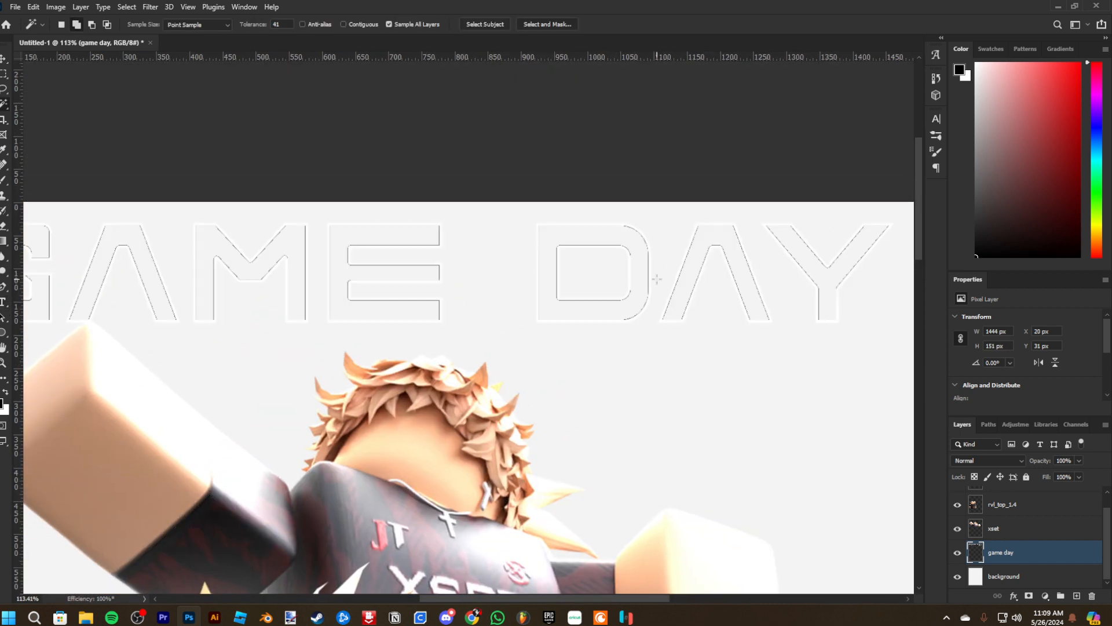
Examine the edges of the GAME DAY letter outlines close up and against the whole poster
scroll(478, 257, down, 3)
scroll(478, 256, down, 3)
scroll(400, 113, up, 3)
drag(539, 166, 591, 321)
scroll(394, 191, up, 5)
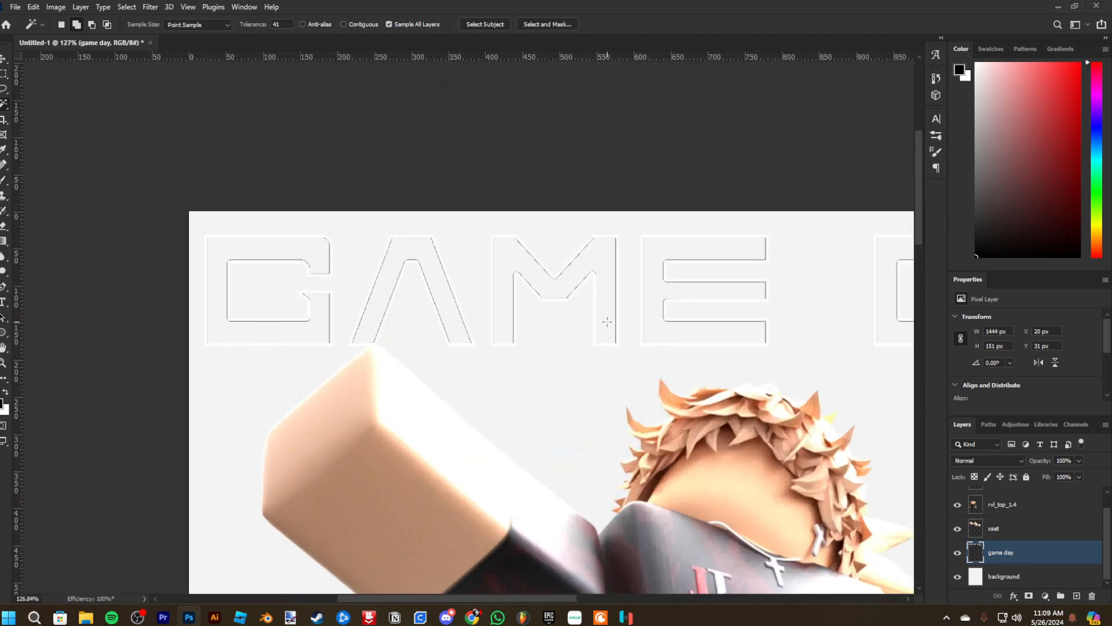
scroll(607, 322, down, 4)
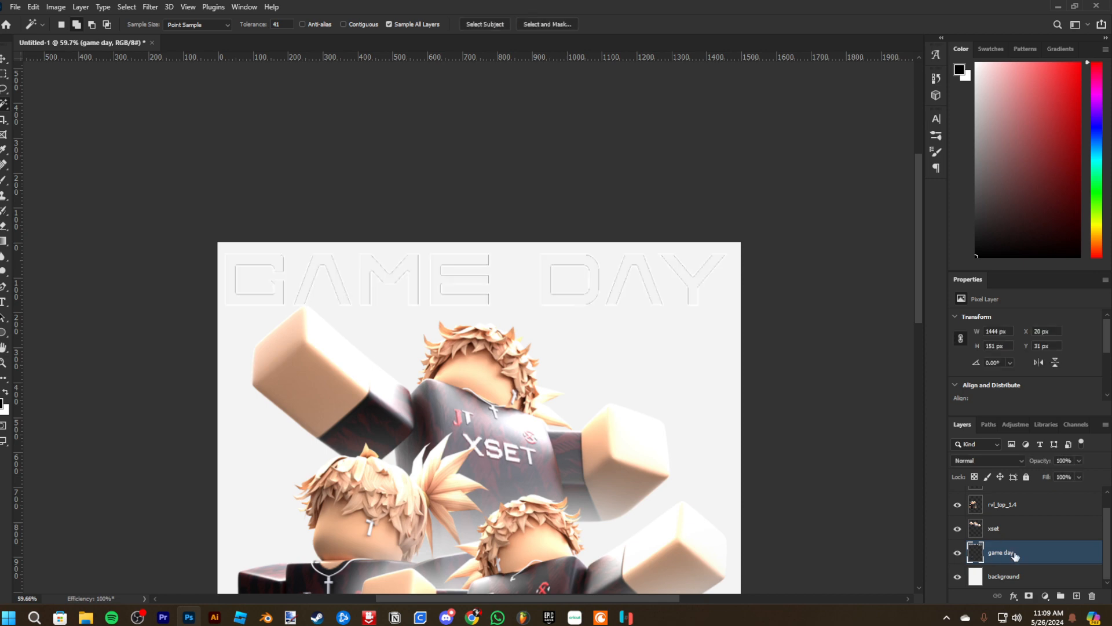
scroll(591, 303, up, 10)
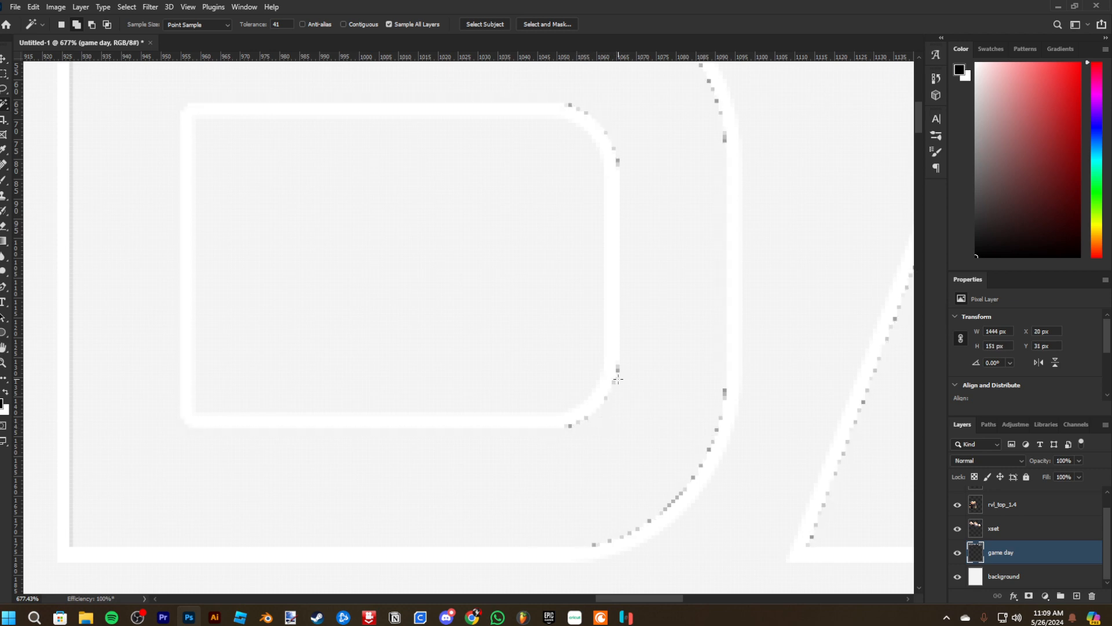
scroll(618, 379, down, 10)
scroll(326, 317, down, 5)
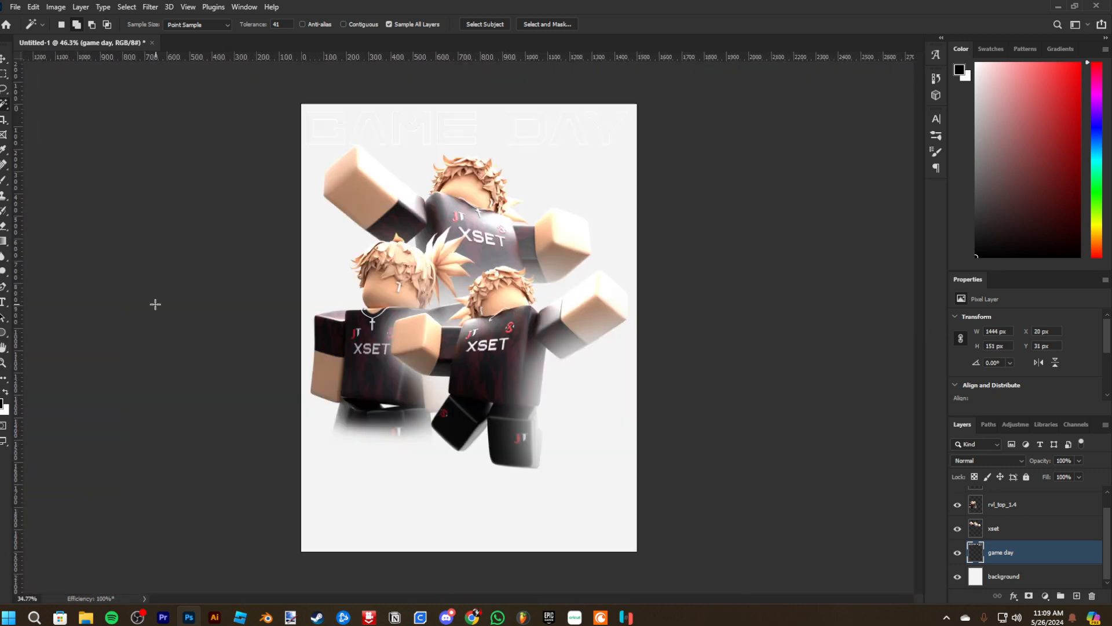
Try a dark red Color Overlay on the outlined game day layer
scroll(379, 185, up, 5)
drag(518, 168, 518, 275)
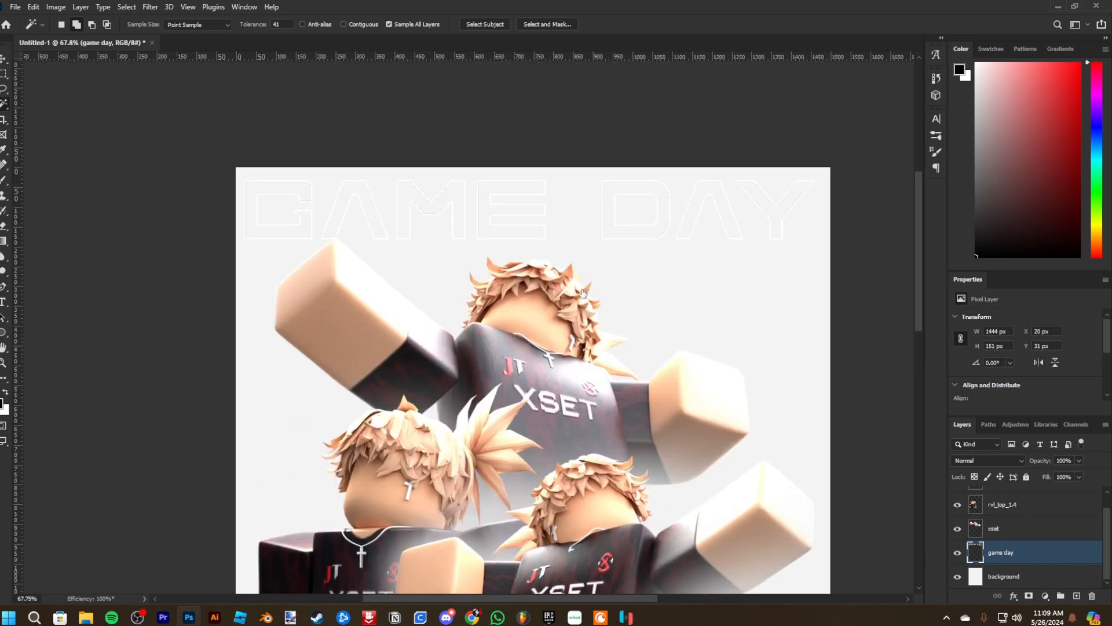
click(636, 415)
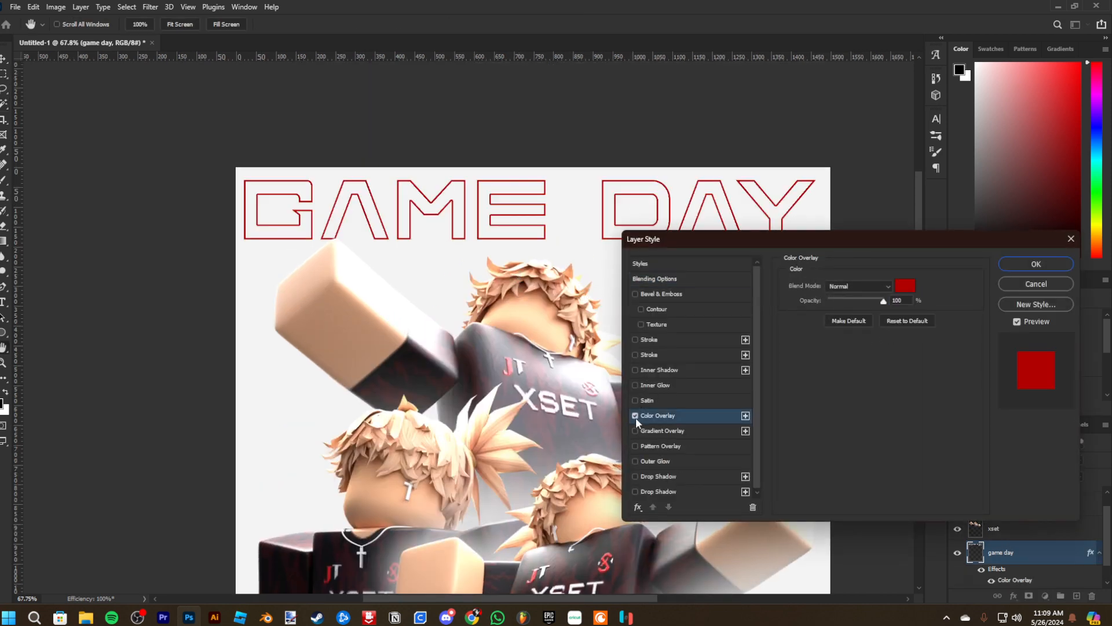
scroll(570, 359, down, 5)
scroll(570, 360, up, 1)
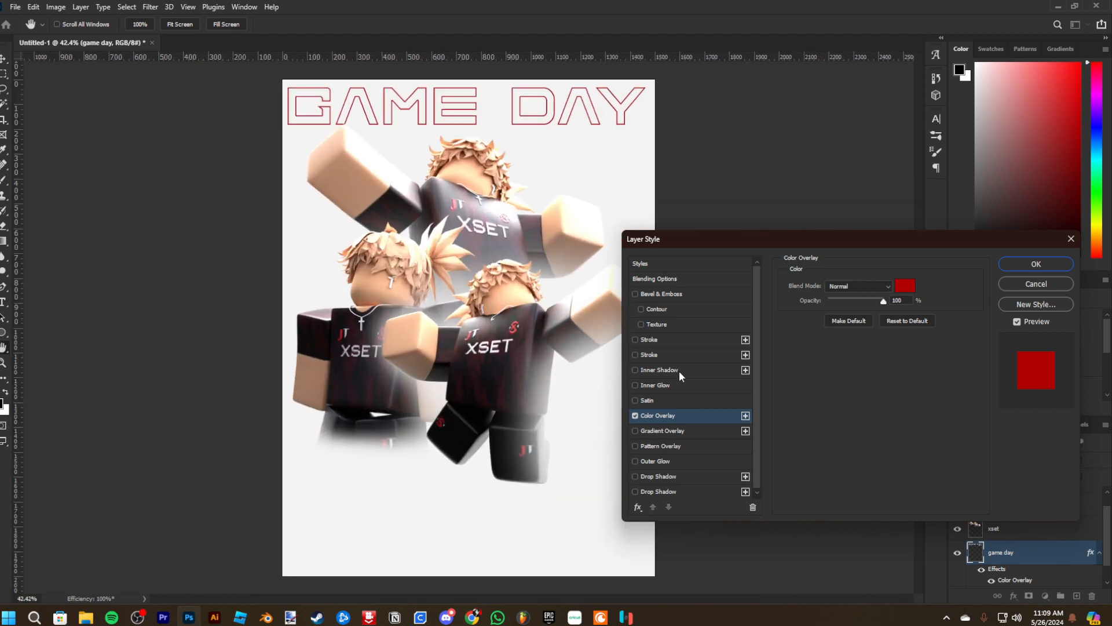
click(634, 415)
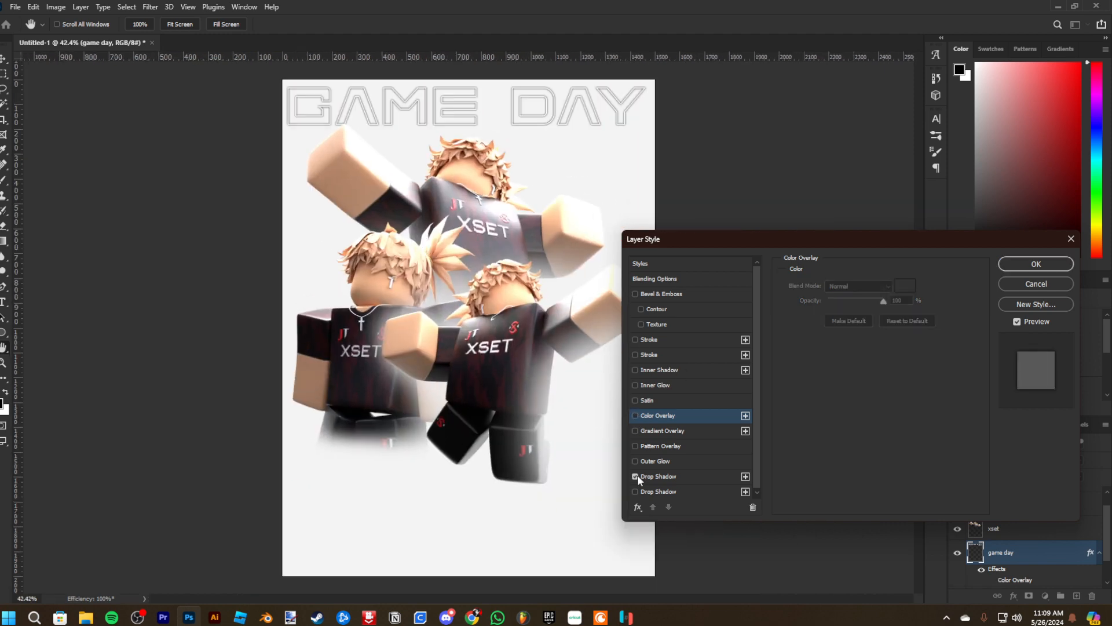
Give the game day layer a black drop shadow with 43% opacity, 9% spread and 10 px size, plus a dark red Color Overlay
click(656, 476)
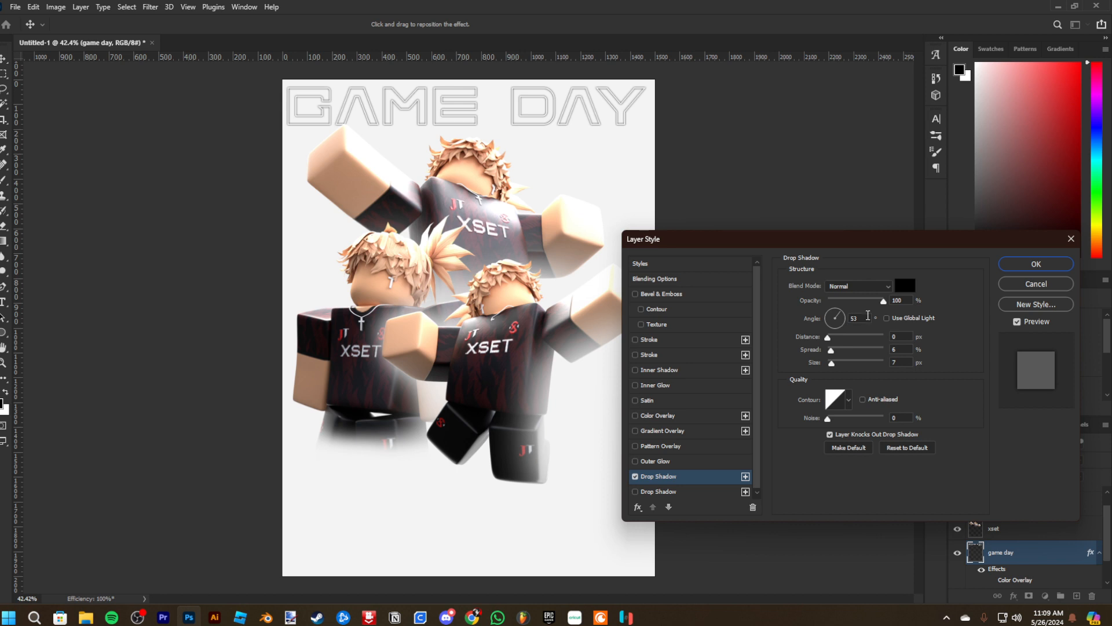
drag(832, 352, 833, 366)
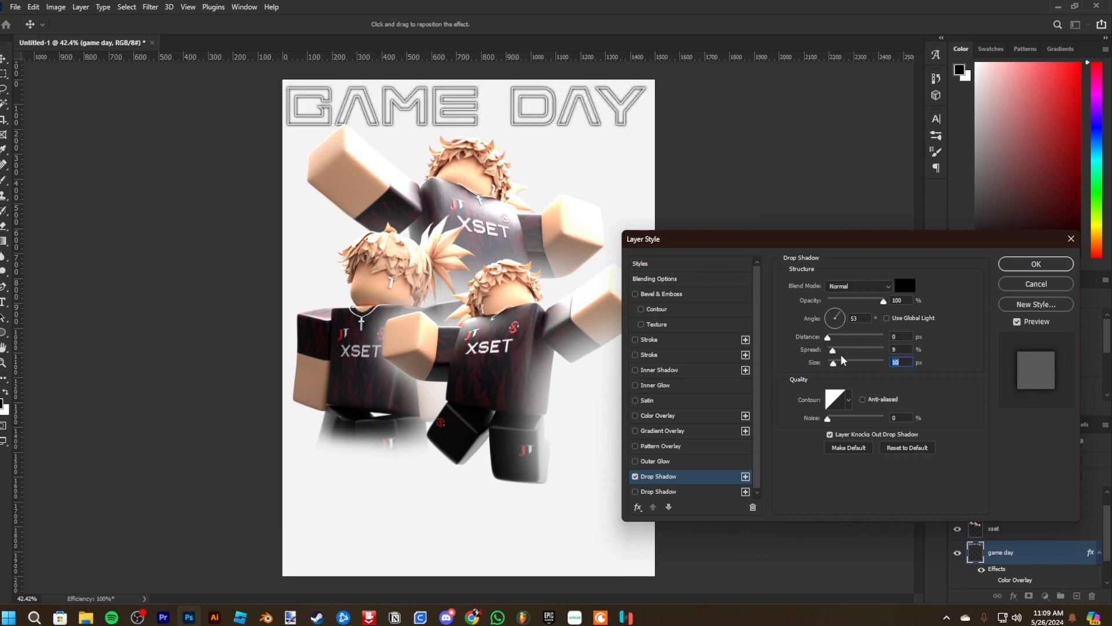
drag(880, 299, 852, 304)
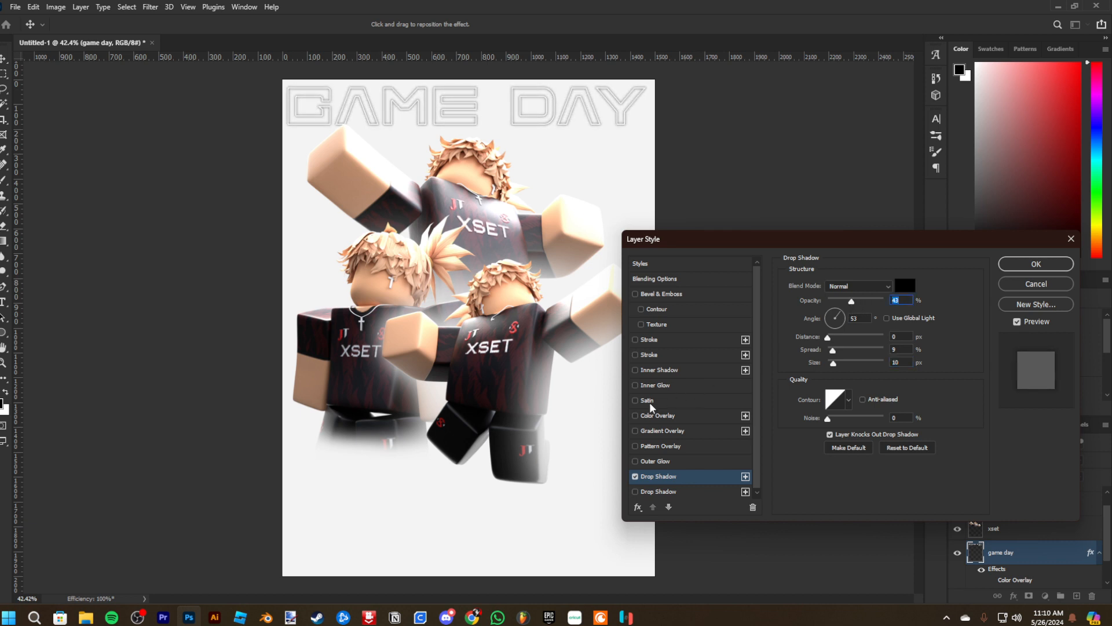
click(636, 415)
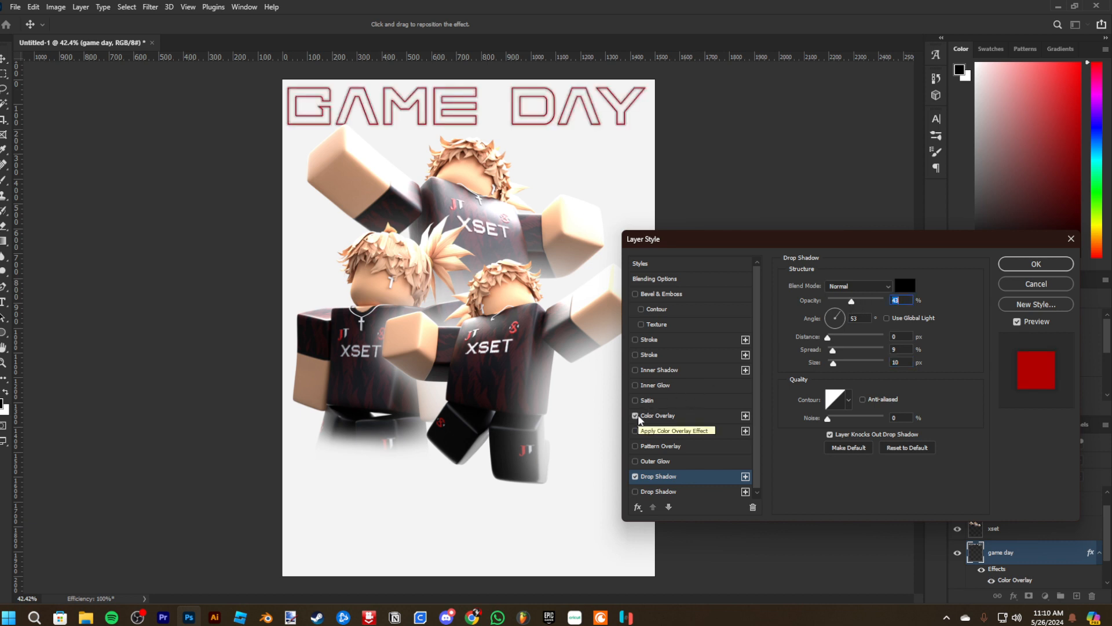
click(1036, 263)
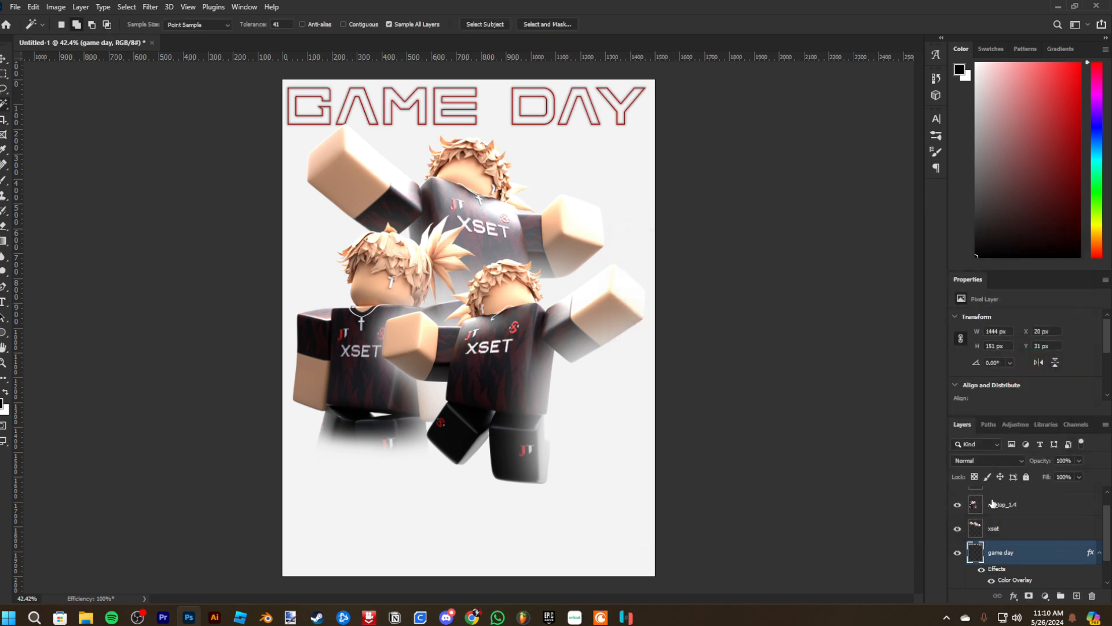
Rasterize the game day layer style and stack two copies of the red GAME DAY title below the original, behind the characters
right_click(1041, 557)
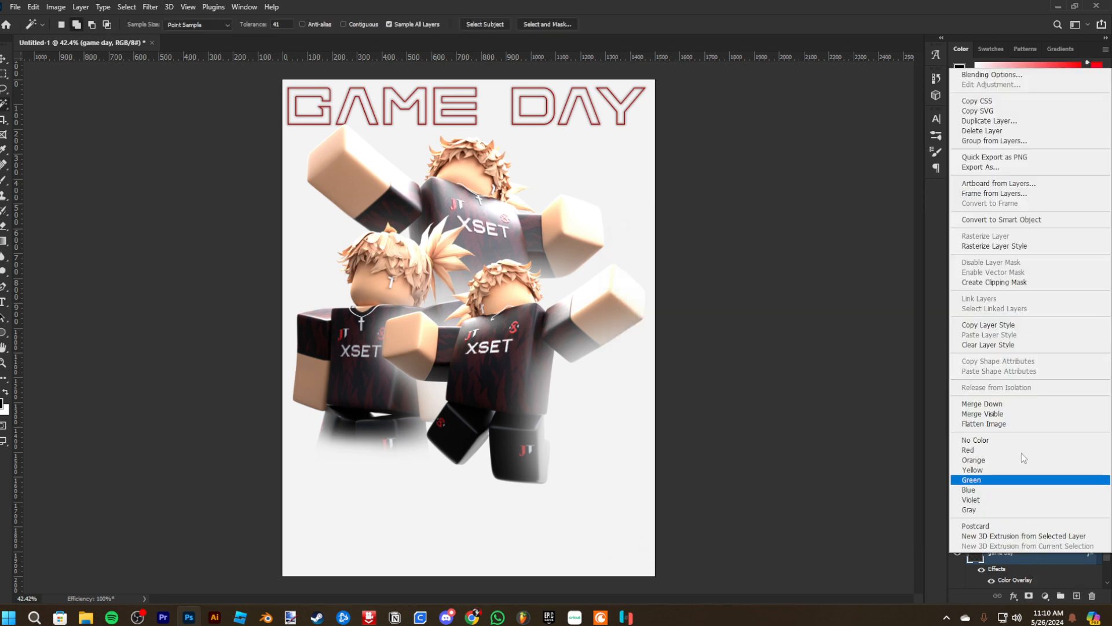
click(1008, 246)
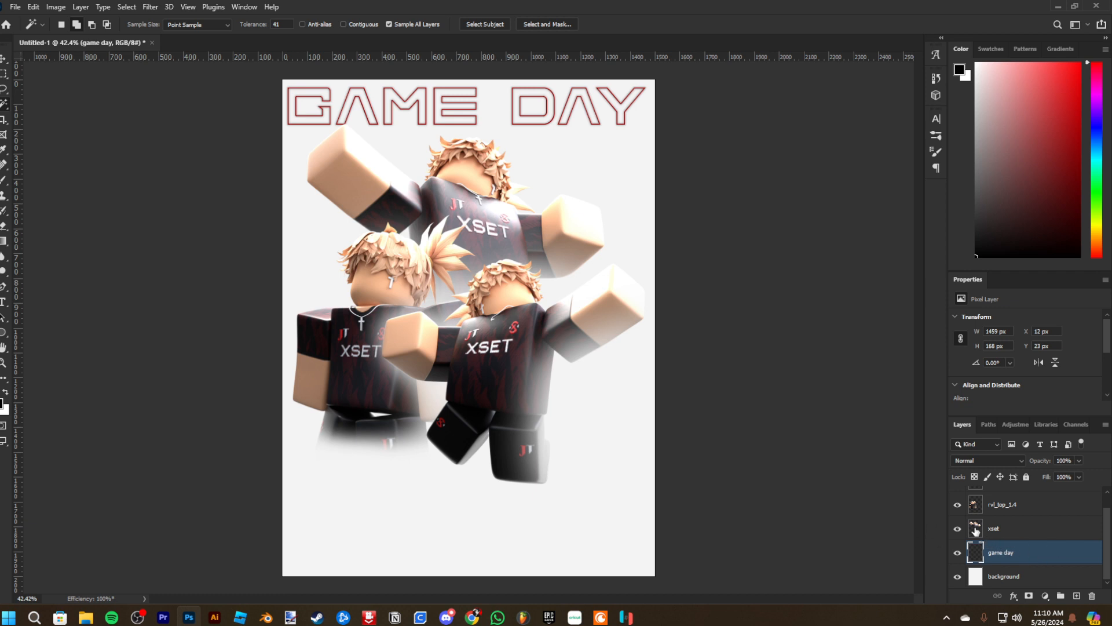
key(ctrl+v)
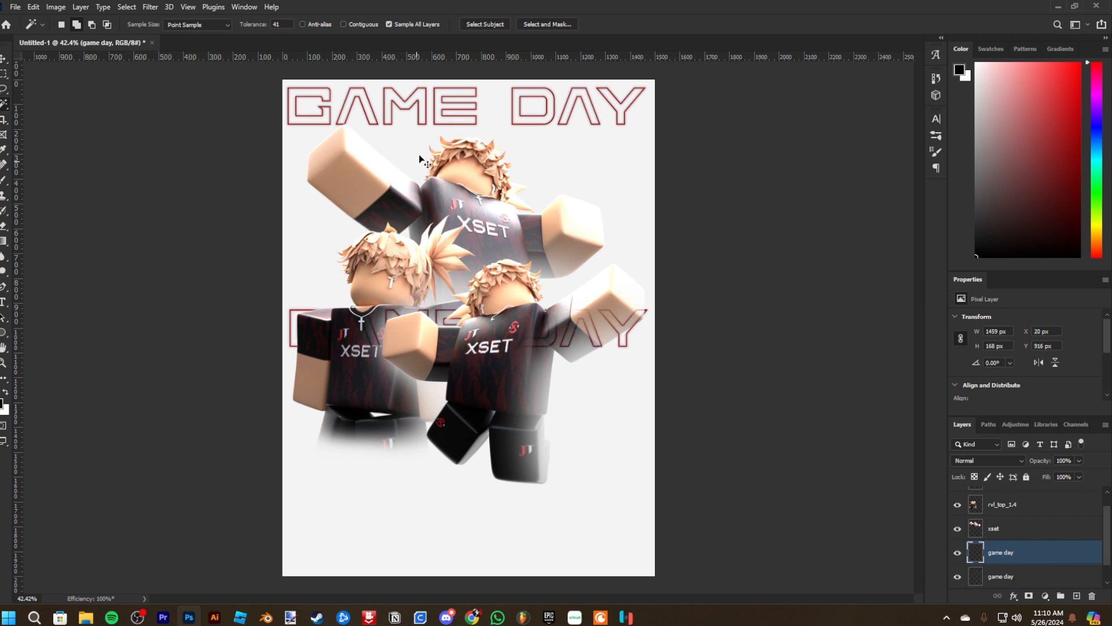
key(ctrl+t)
drag(483, 326, 517, 192)
key(Return)
key(w)
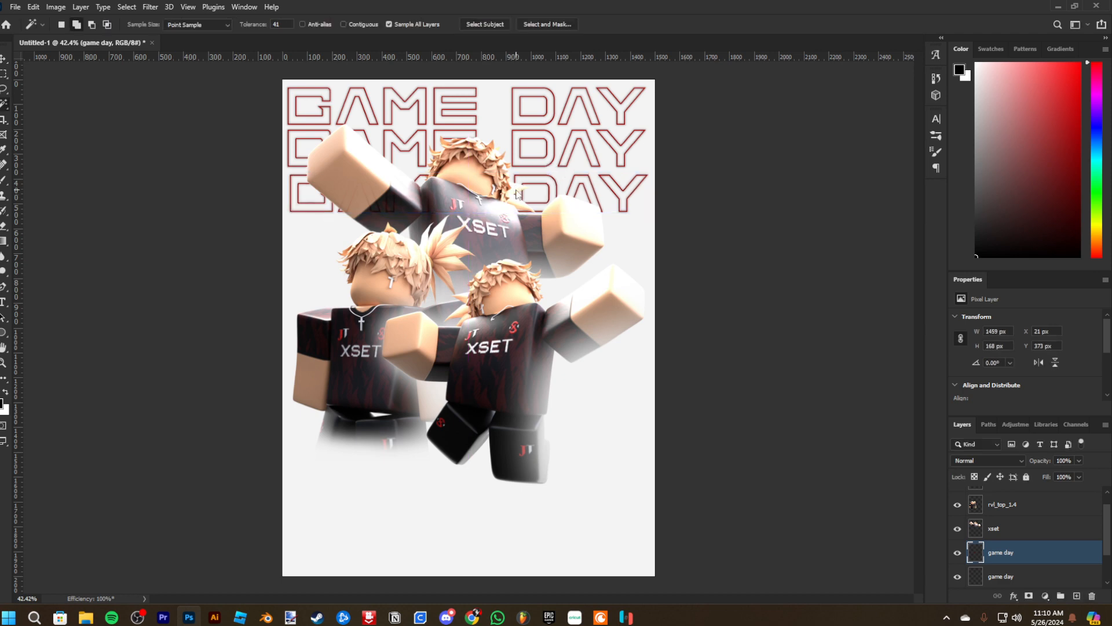
Shift the middle and top GAME DAY rows to X 21 px so they line up with the lowest row
click(983, 576)
key(ctrl+t)
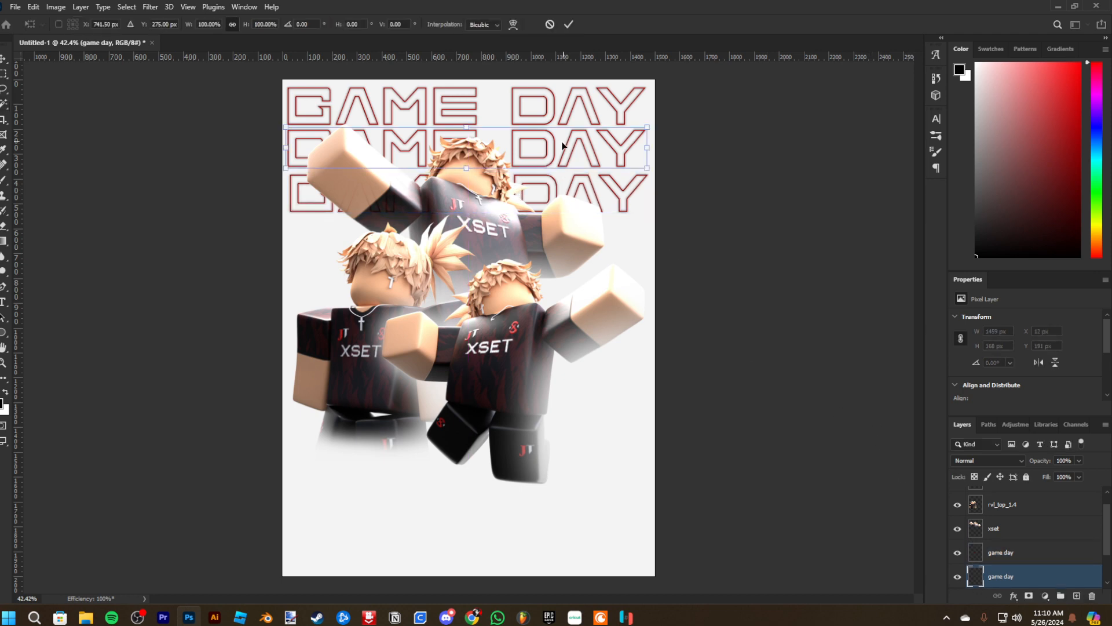
drag(560, 147, 562, 147)
key(Return)
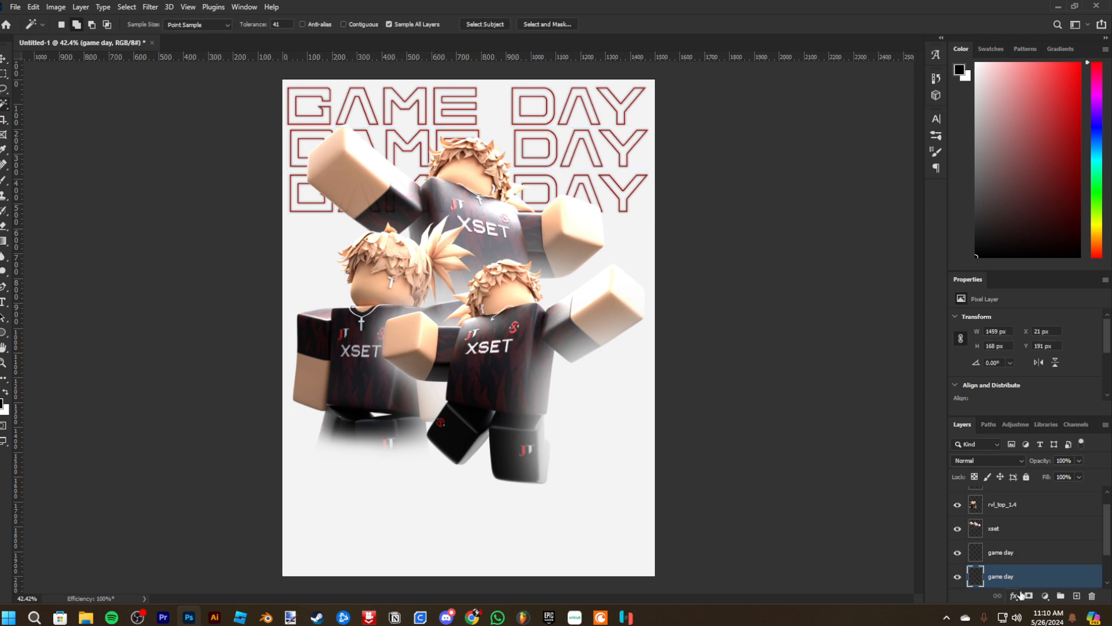
scroll(1020, 556, down, 2)
click(1019, 553)
key(ctrl+t)
drag(501, 107, 504, 107)
key(Return)
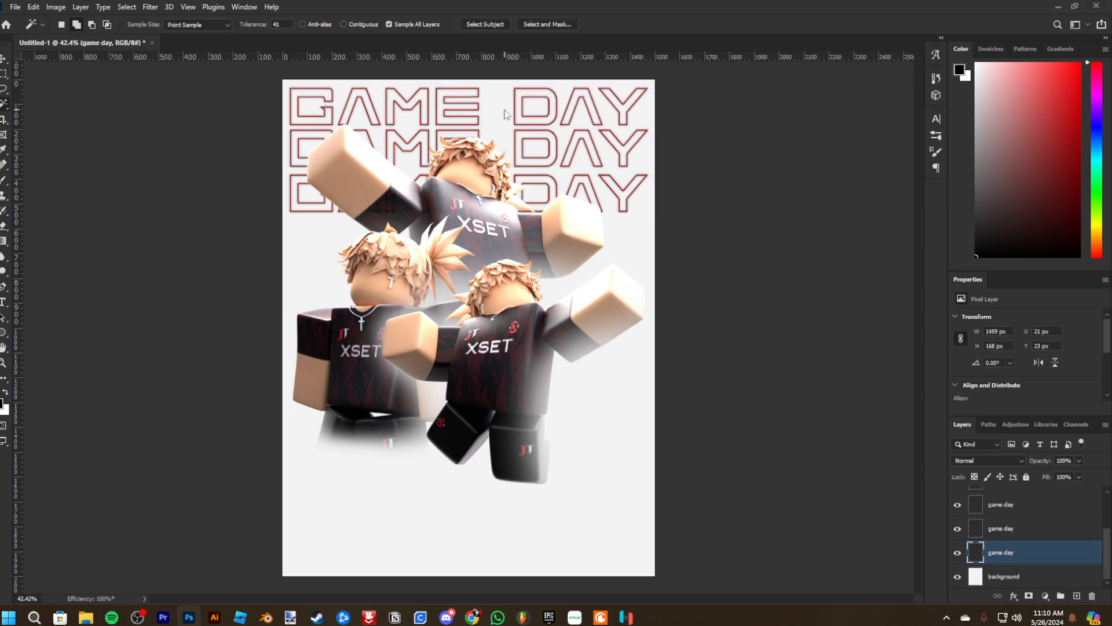
click(1027, 514)
shift+click(1027, 529)
right_click(1028, 531)
click(1030, 533)
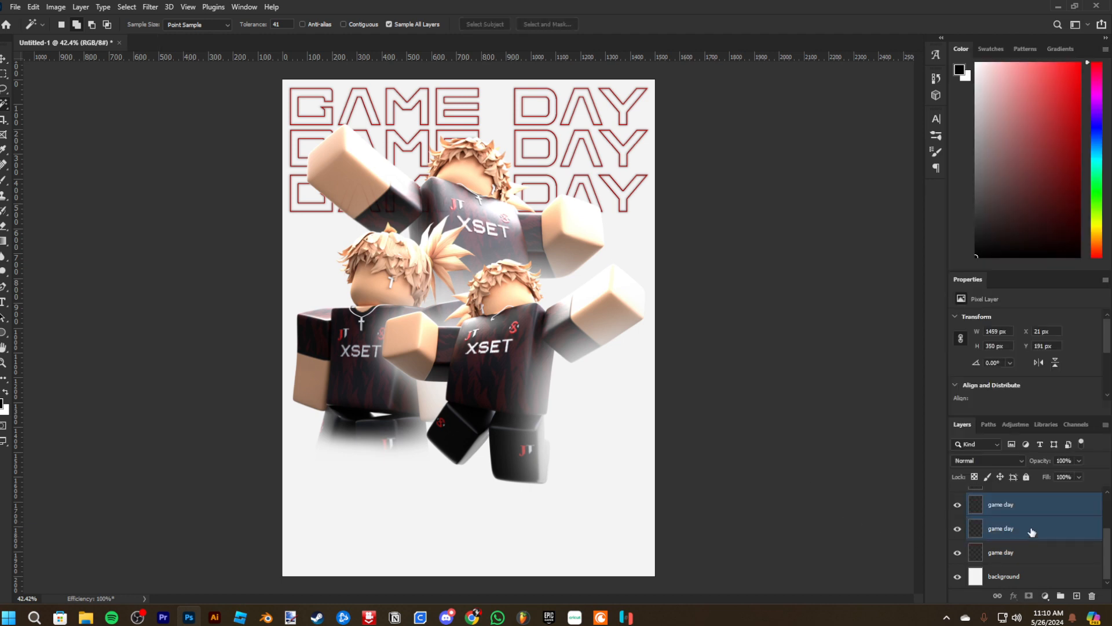
Set the layer opacity of the middle GAME DAY row to 50% and of the lowest row to 25%
click(1029, 530)
click(957, 529)
click(957, 530)
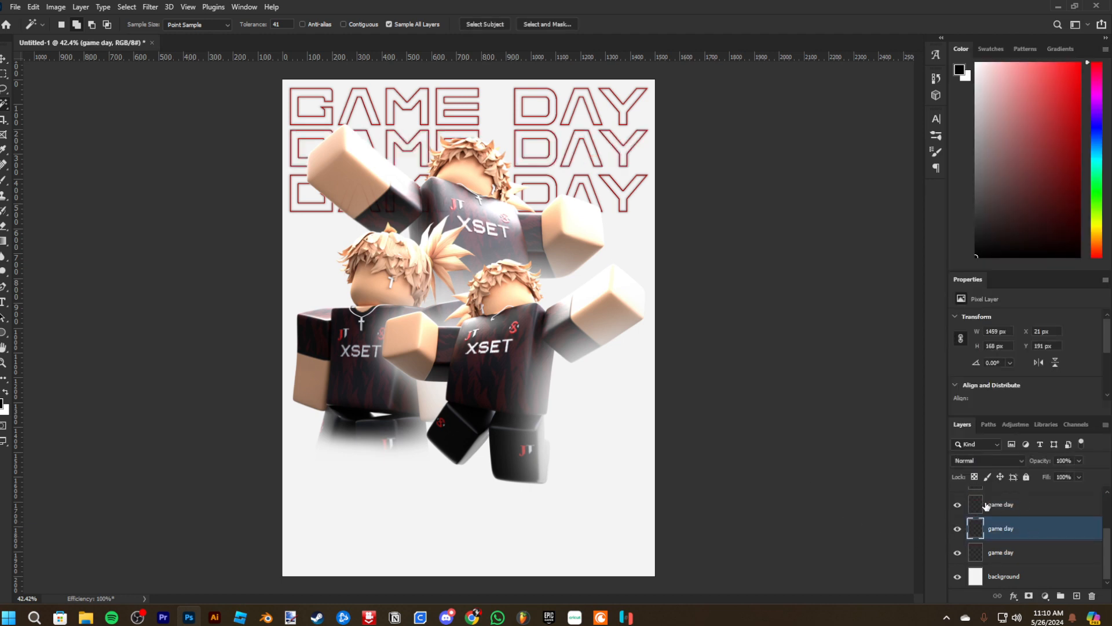
click(1037, 463)
text(50)
key(Return)
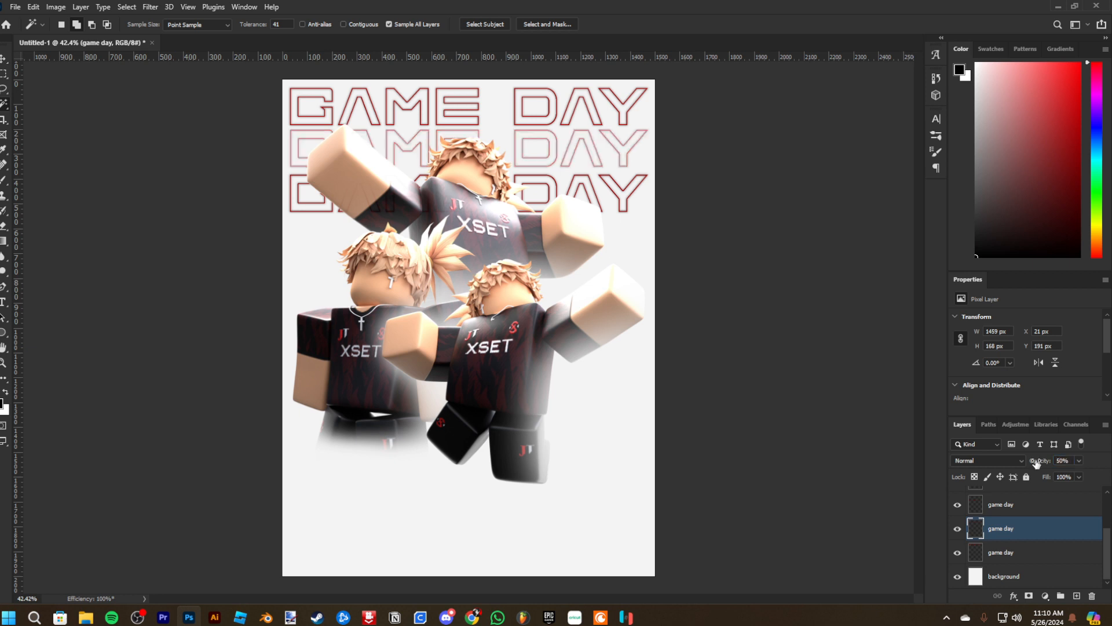
click(1025, 506)
click(1036, 461)
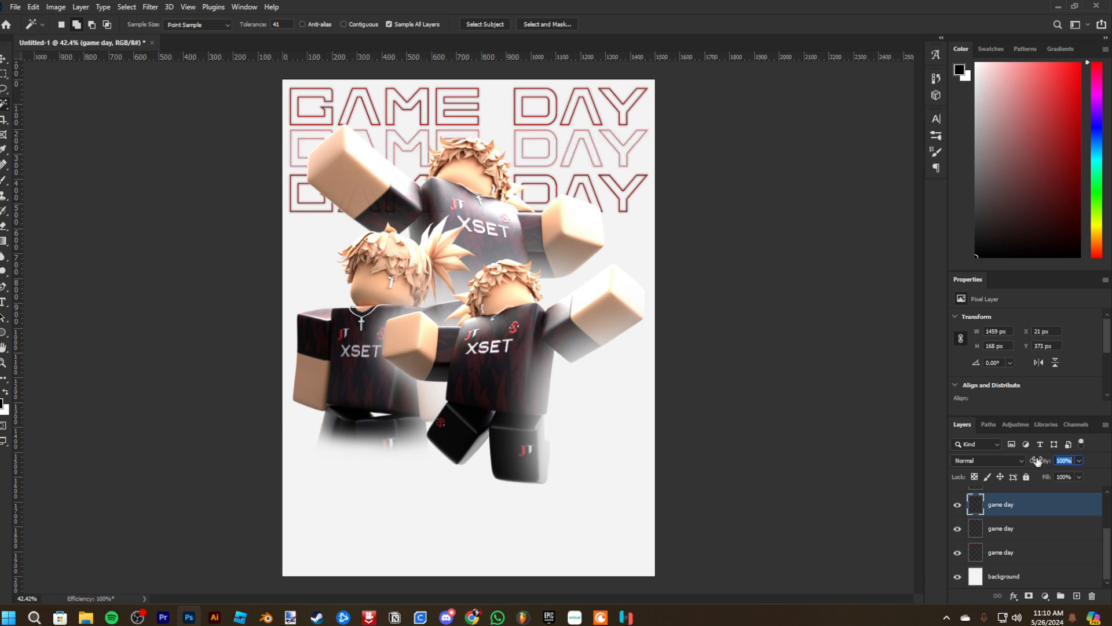
key(Return)
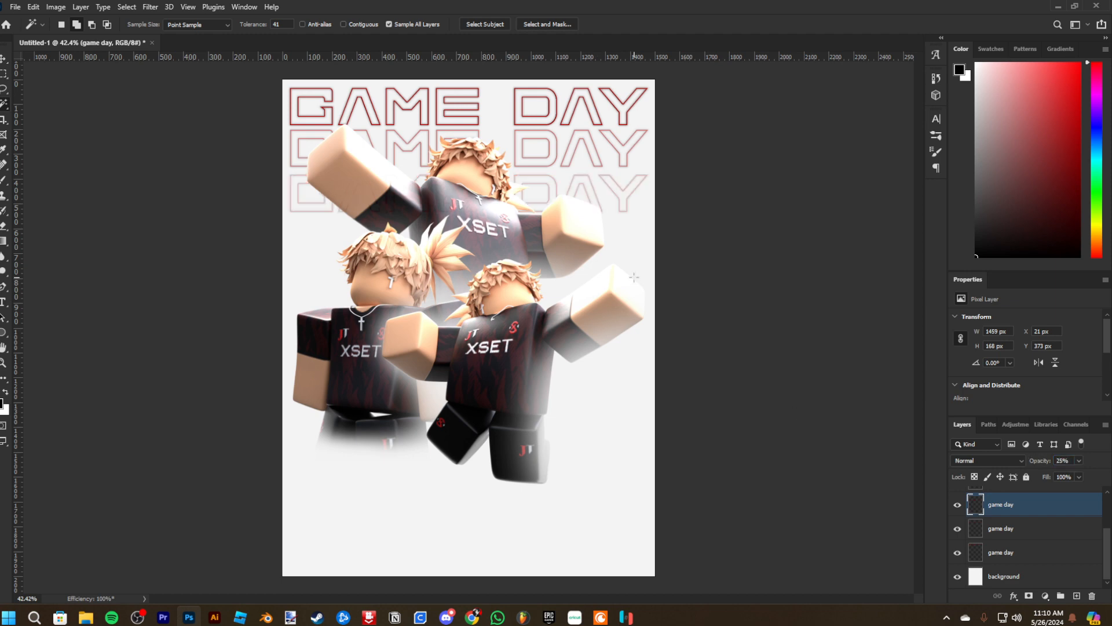
Merge the three game day layers into one layer
scroll(517, 137, down, 3)
scroll(498, 151, up, 4)
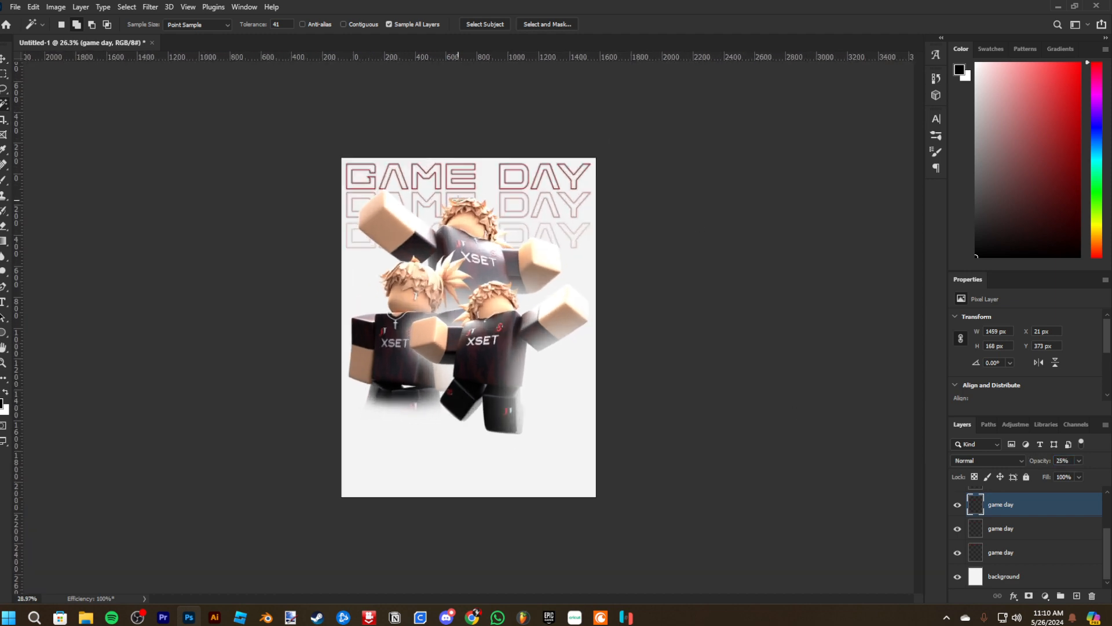
scroll(475, 278, down, 2)
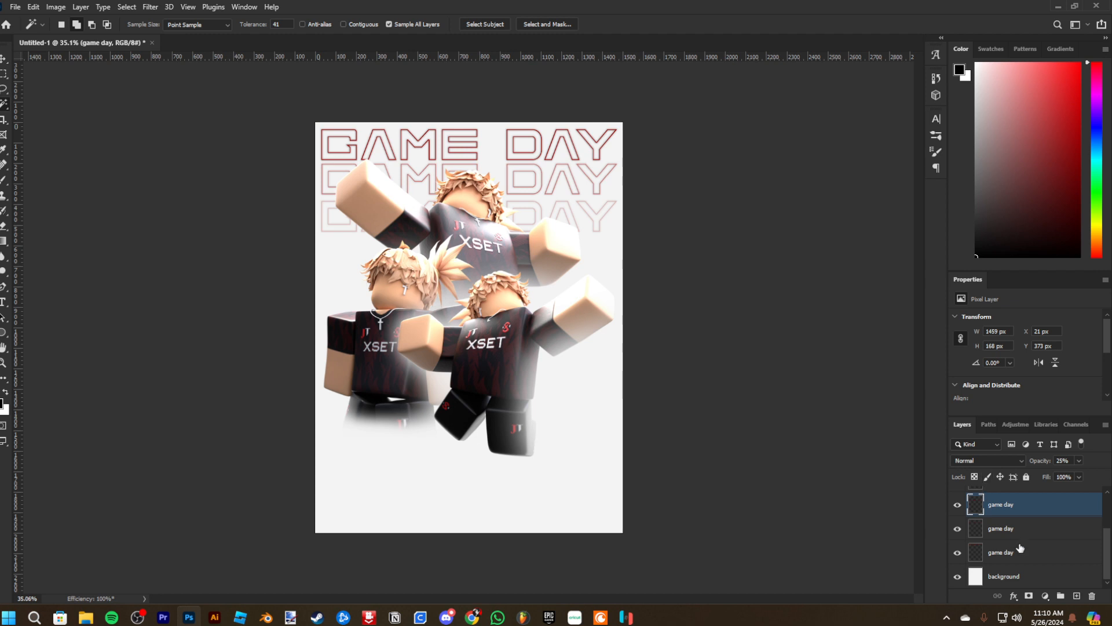
shift+click(1027, 564)
right_click(1027, 544)
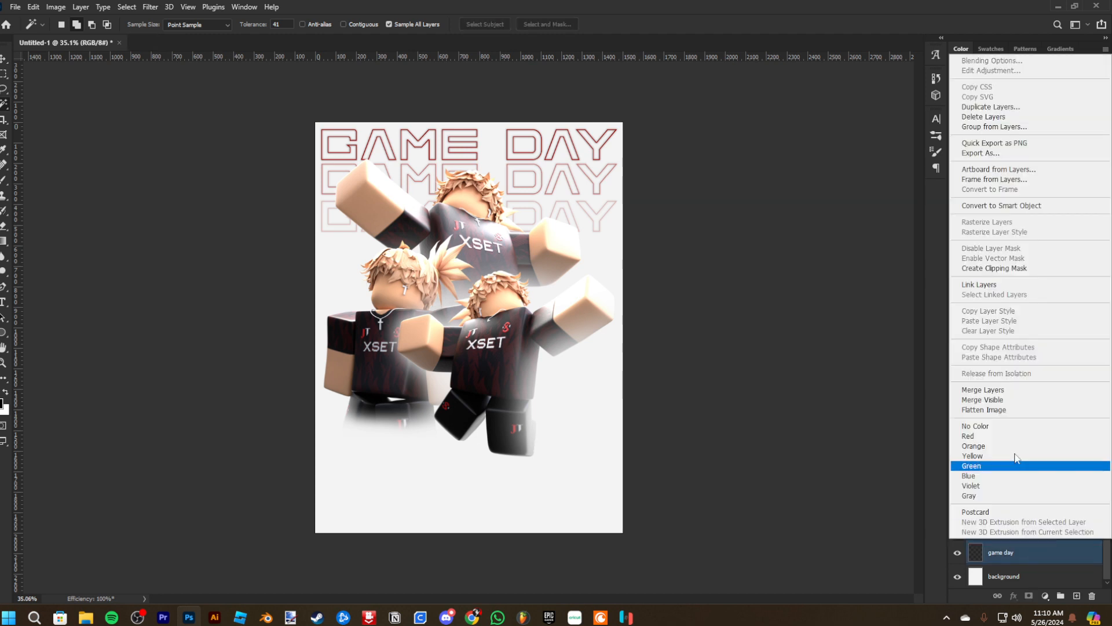
click(998, 389)
Create an empty layer between the background and the merged game day layer and activate the Gradient tool
scroll(379, 89, down, 2)
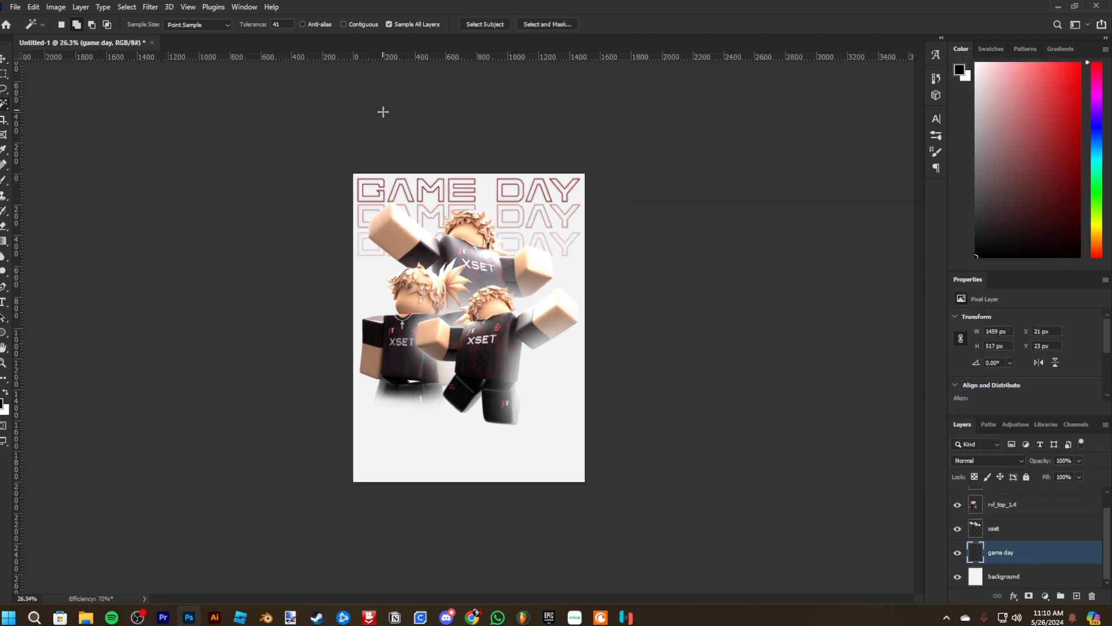
scroll(384, 117, up, 2)
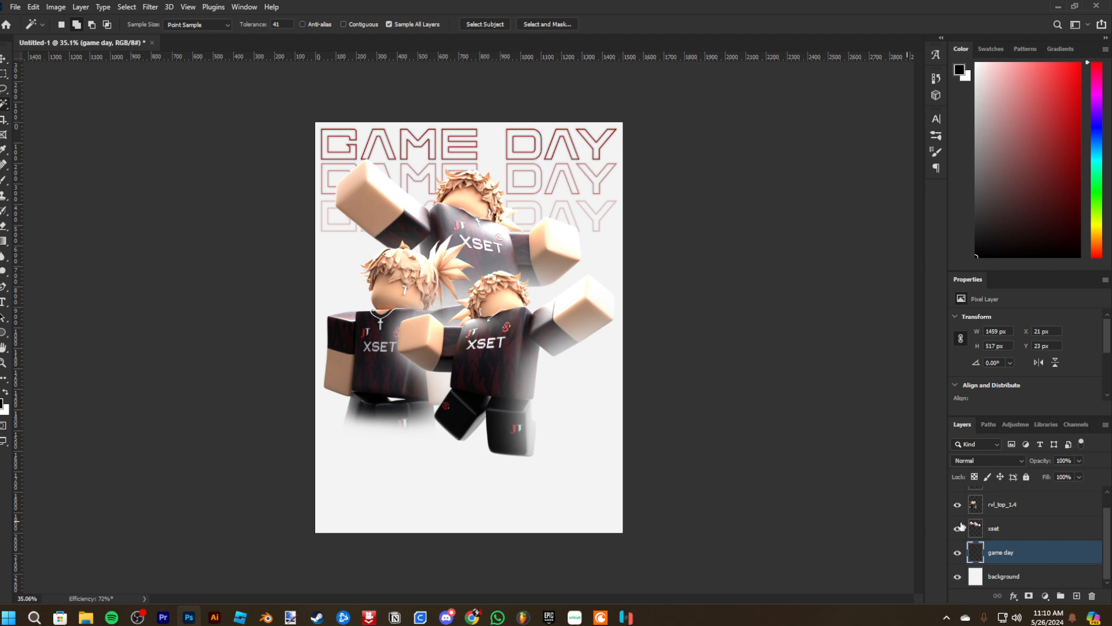
click(1059, 579)
click(1077, 597)
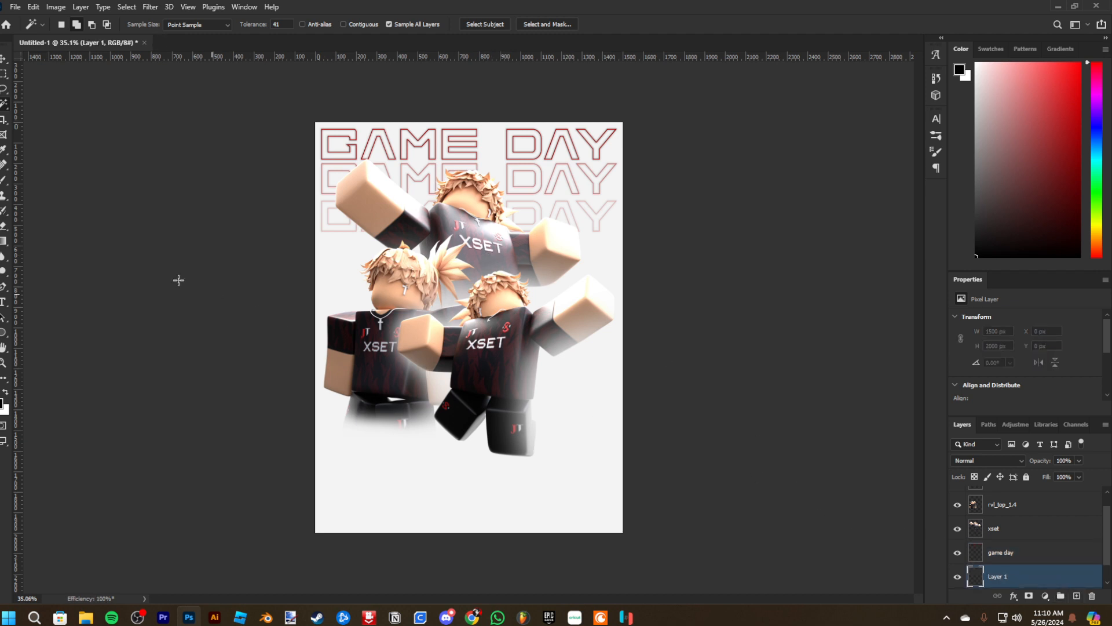
click(4, 242)
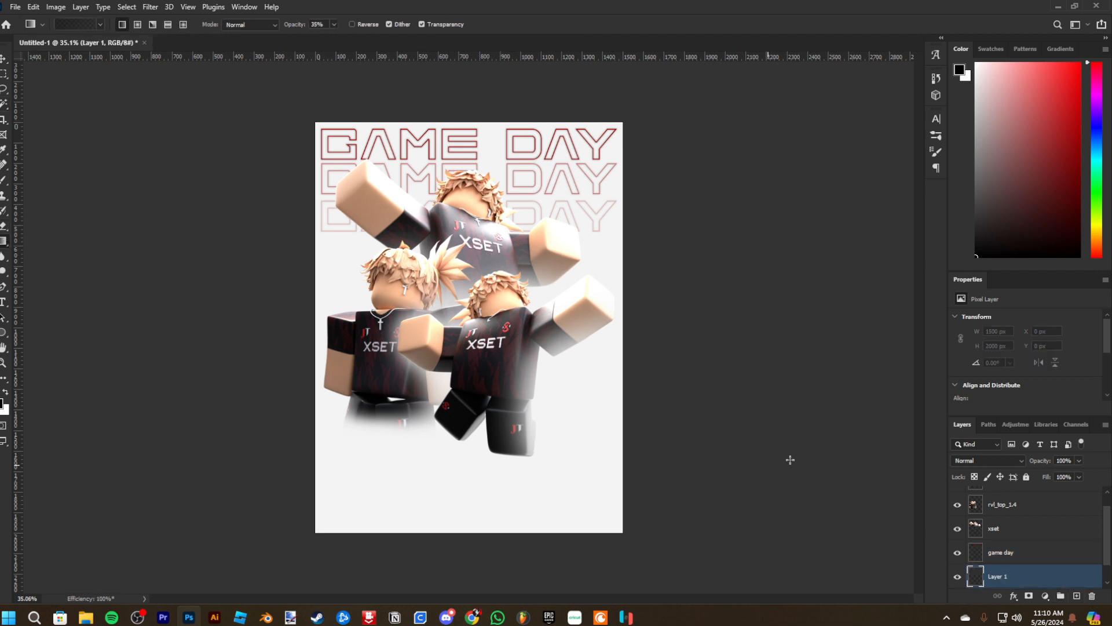
Try a red linear gradient at 35% opacity on the new layer, rising from the poster's lower edge, and undo it
key(x)
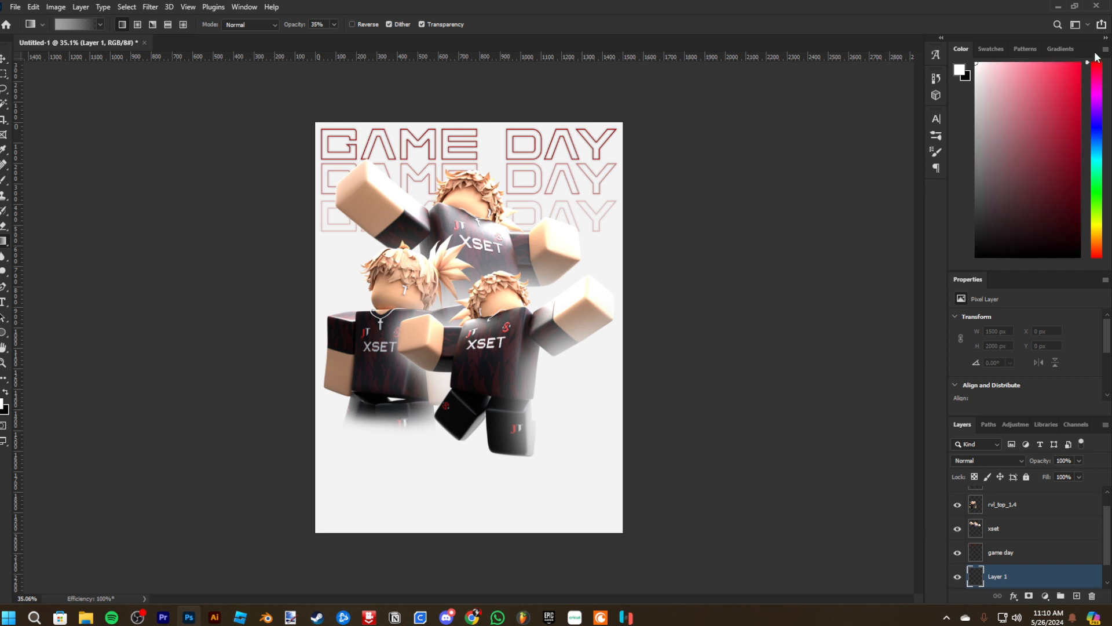
key(x)
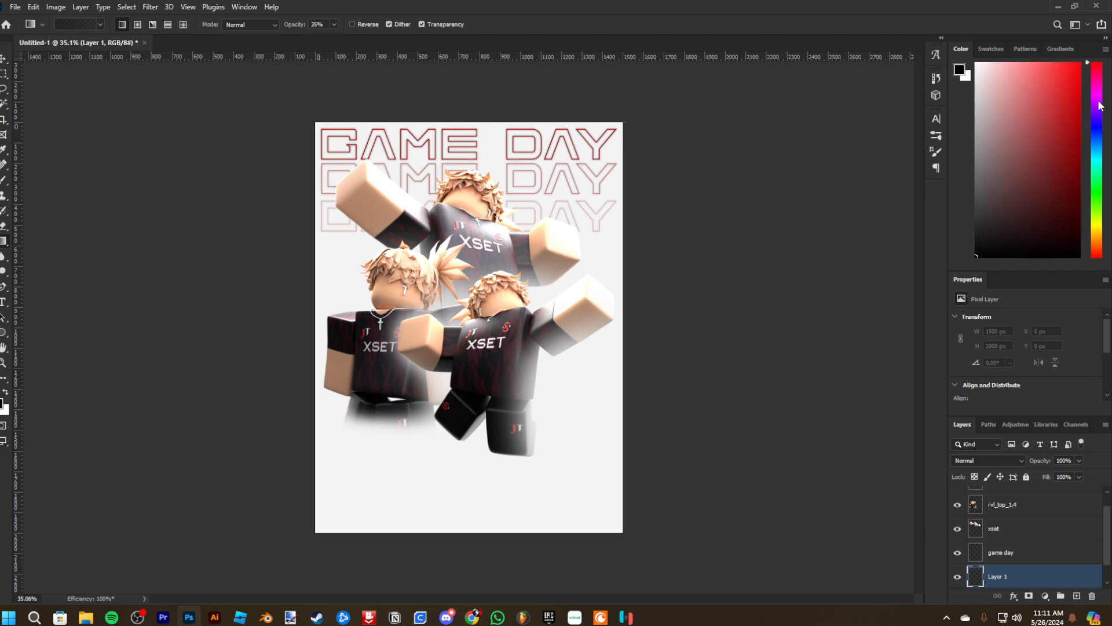
click(1071, 113)
right_click(4, 242)
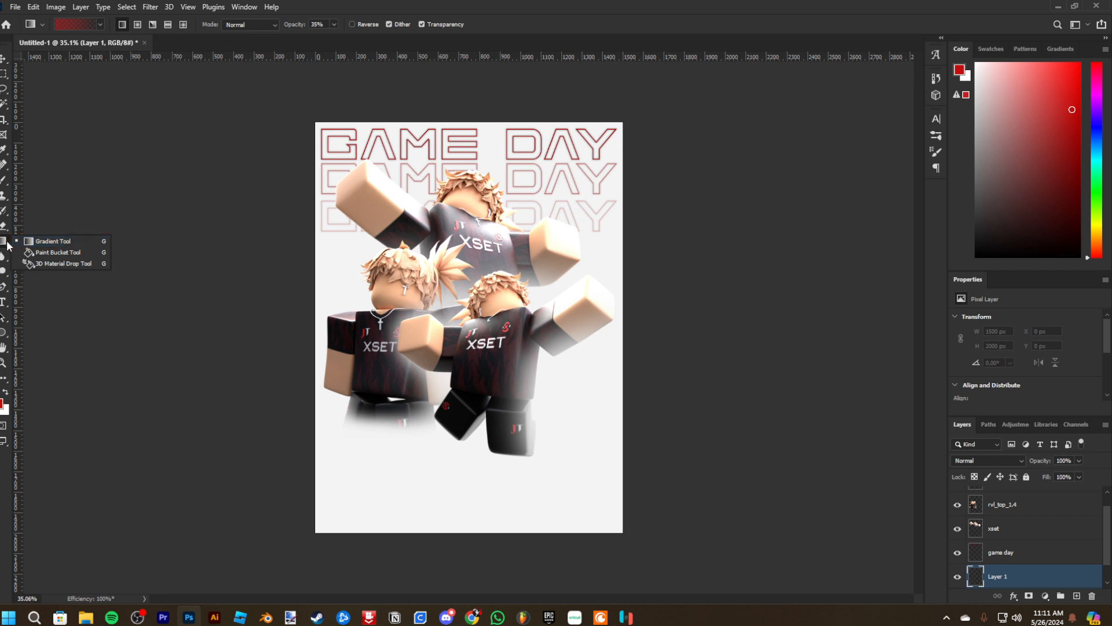
click(20, 242)
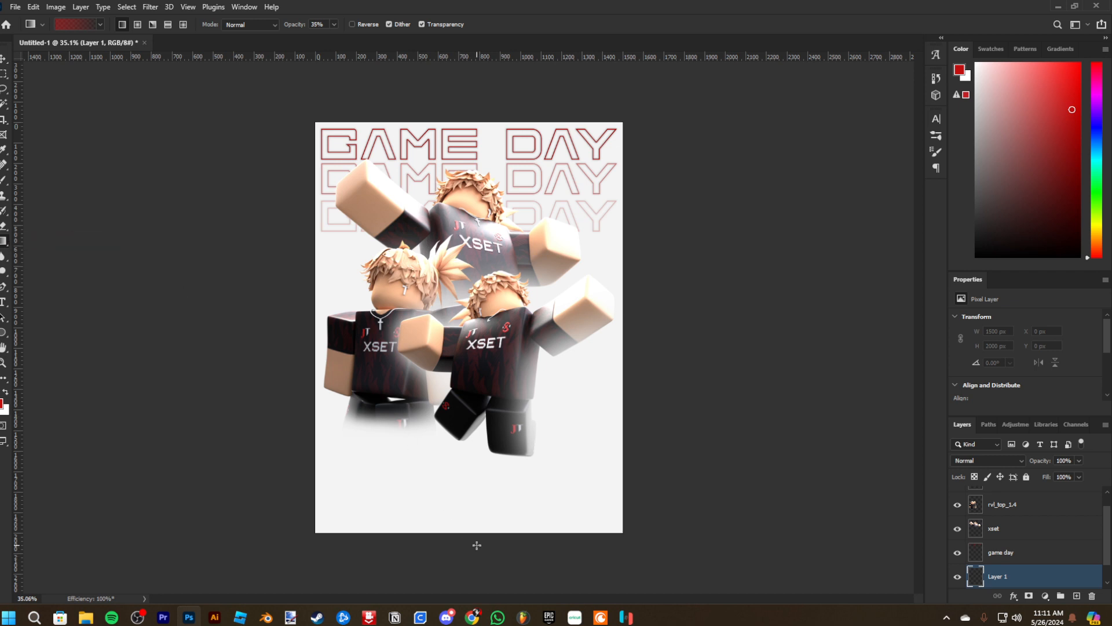
drag(476, 545, 496, 257)
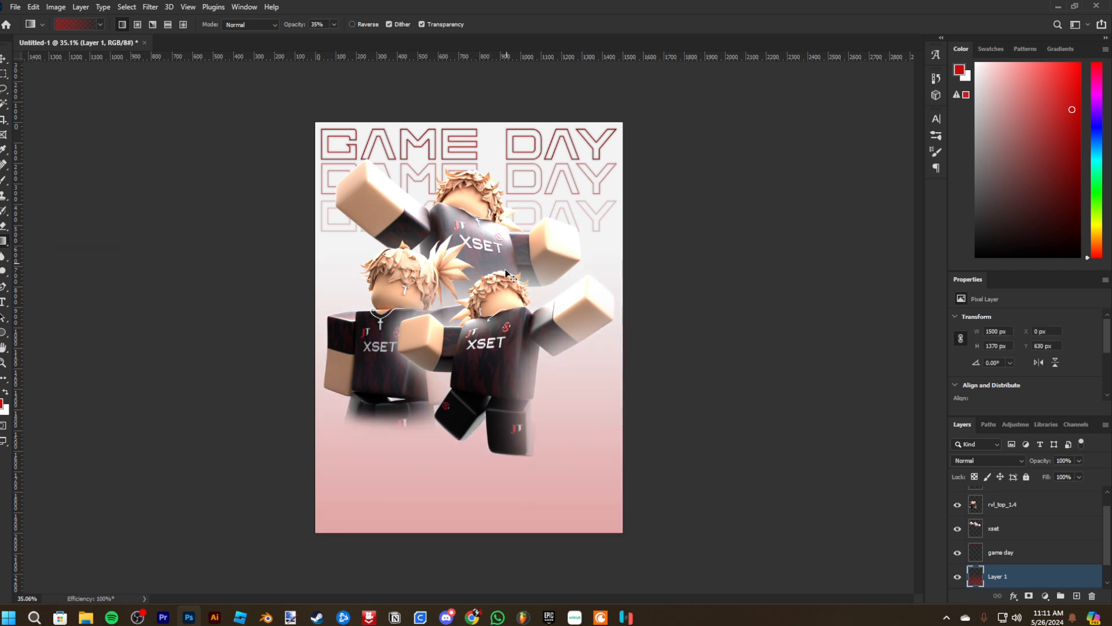
key(ctrl+z)
key(ctrl+shift+z)
key(ctrl+z)
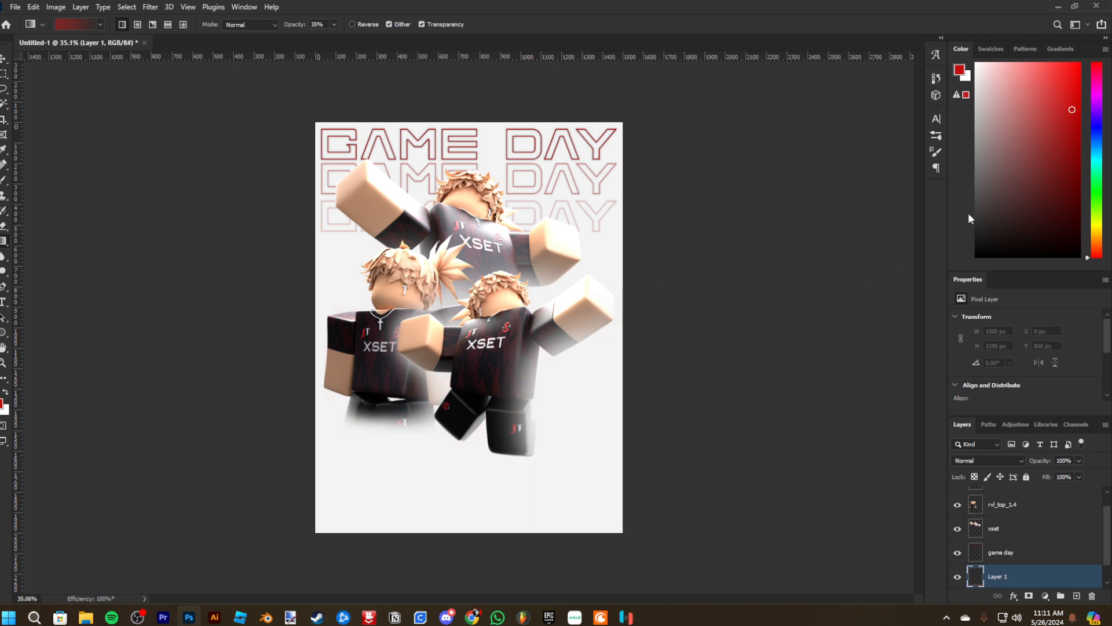
Fill the new layer with a black-to-transparent linear gradient at 35% opacity, fading upward from the poster's lower part to mid-height
key(x)
drag(1037, 163, 1079, 256)
drag(467, 506, 466, 282)
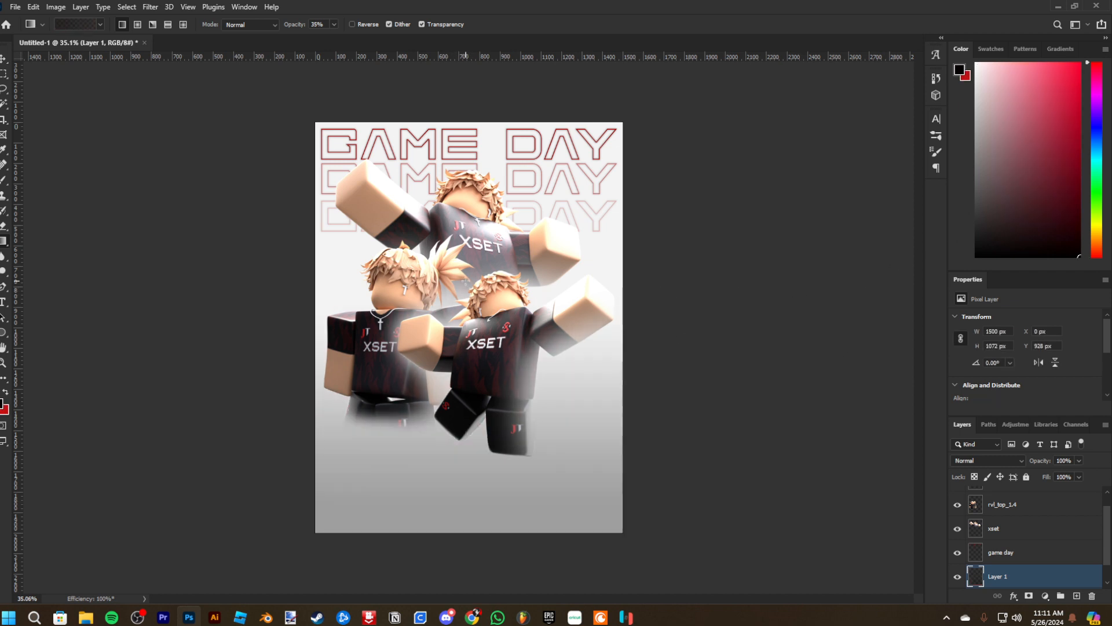
Undo the black gradient and try red-to-transparent linear gradients at 35% opacity rising from the poster's lower part, undoing each one
key(ctrl+z)
key(x)
drag(465, 481, 474, 253)
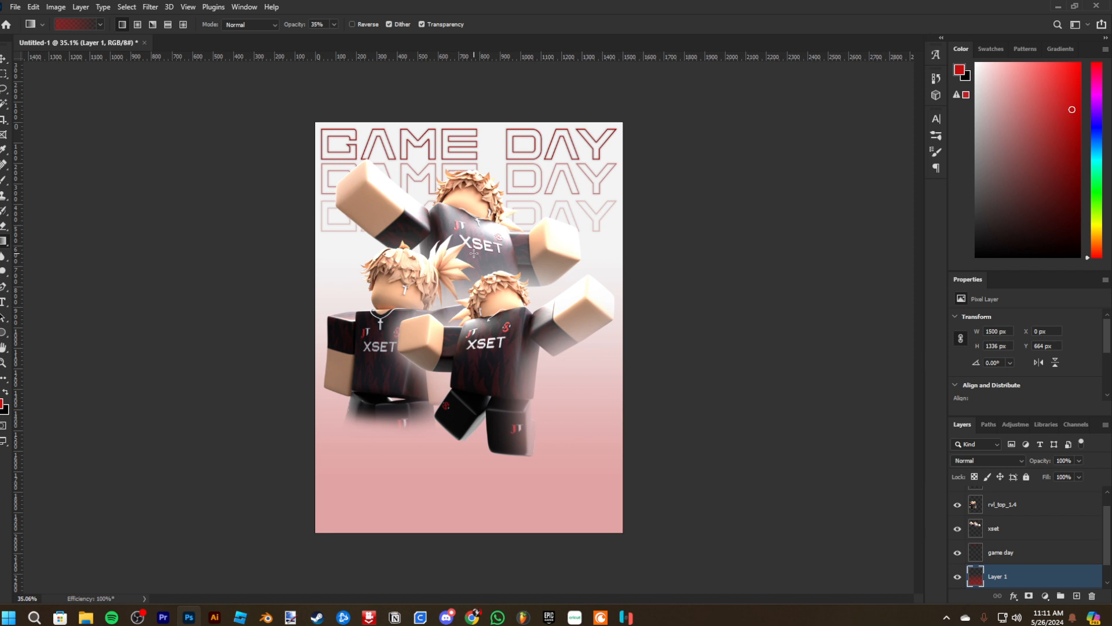
key(ctrl+z)
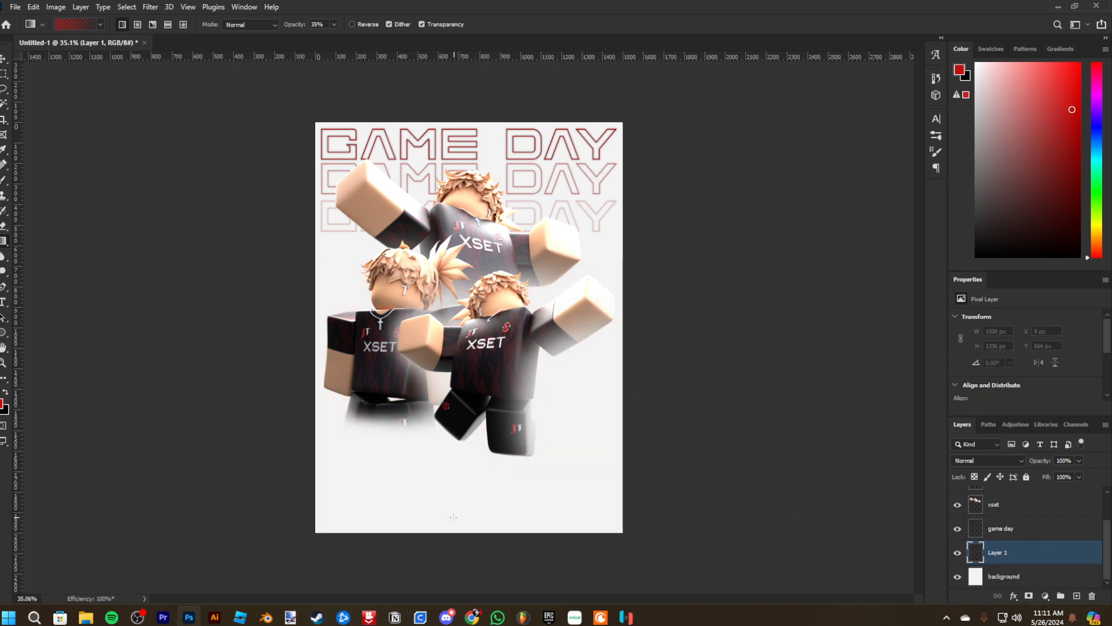
drag(477, 505, 476, 246)
key(ctrl+z)
Set the gradient opacity to 100% and try red, then black, fade-outs rising from the poster's lower part, undoing each attempt
drag(294, 26, 401, 27)
drag(464, 490, 481, 265)
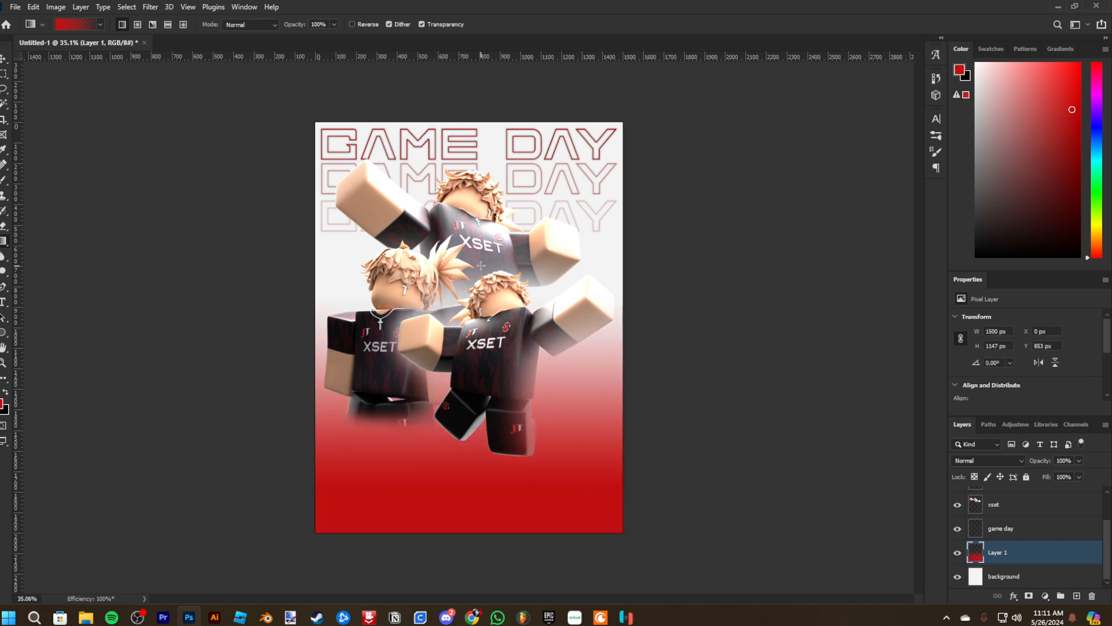
key(ctrl+z)
drag(468, 542, 468, 287)
key(ctrl+z)
key(x)
drag(494, 537, 513, 237)
key(ctrl+z)
Fill Layer 1 with the Basics foreground-to-background gradient, running from black at the poster's upper edge to red at its lower edge
click(101, 25)
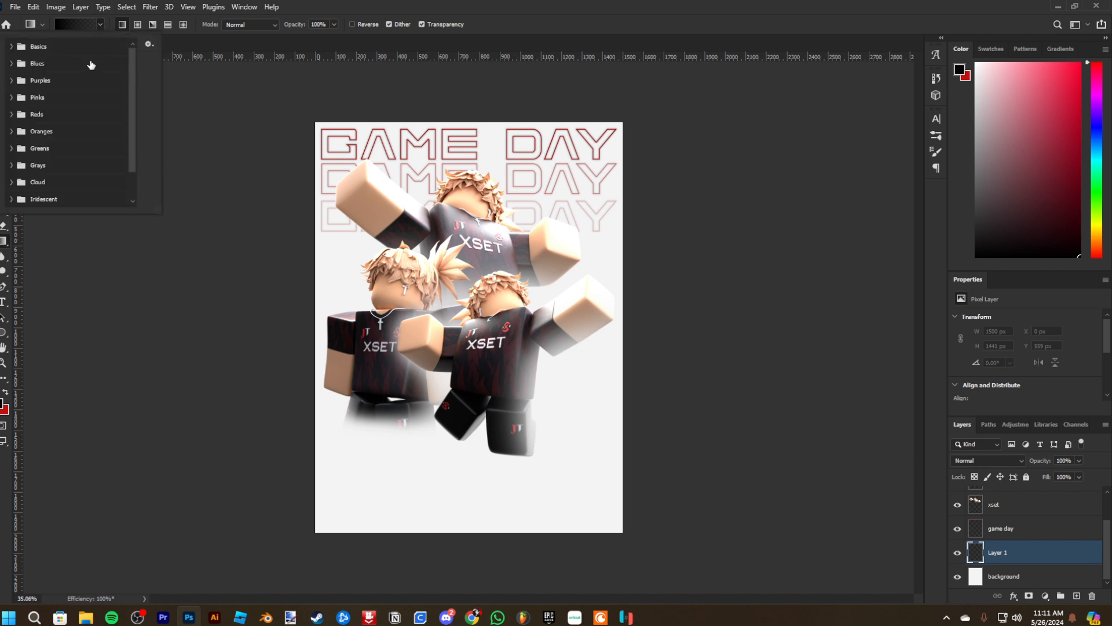
click(12, 47)
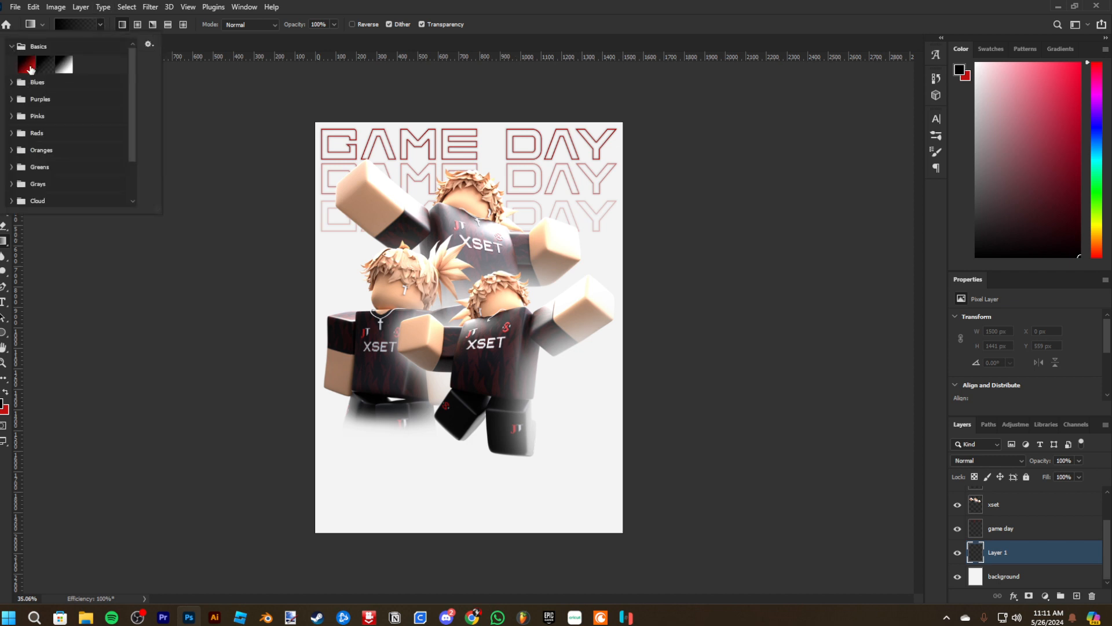
click(29, 65)
click(208, 203)
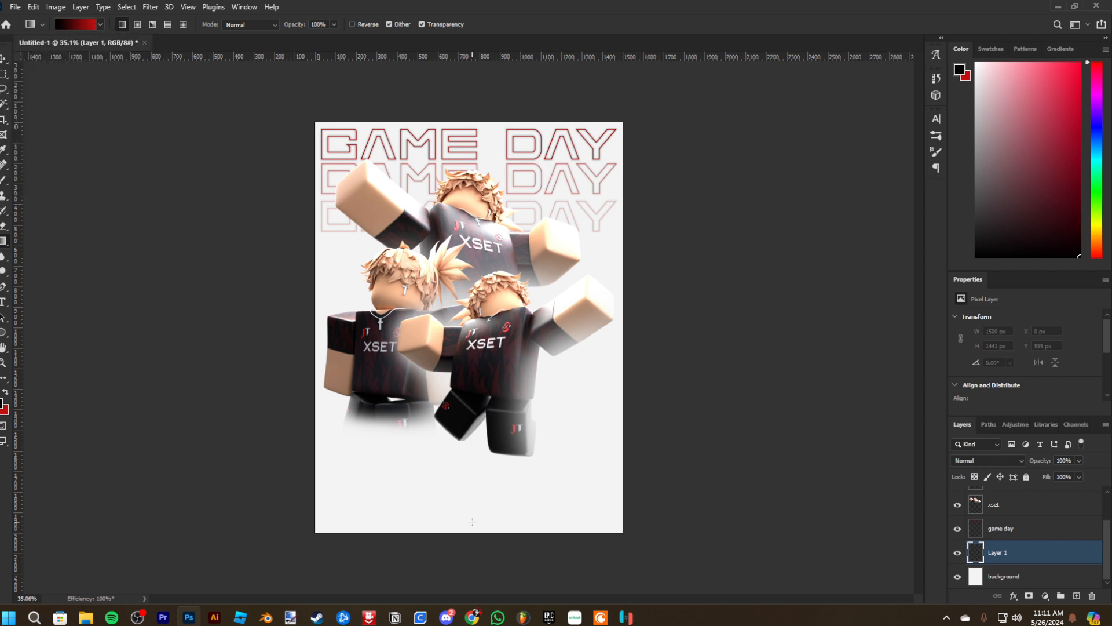
drag(472, 522, 509, 107)
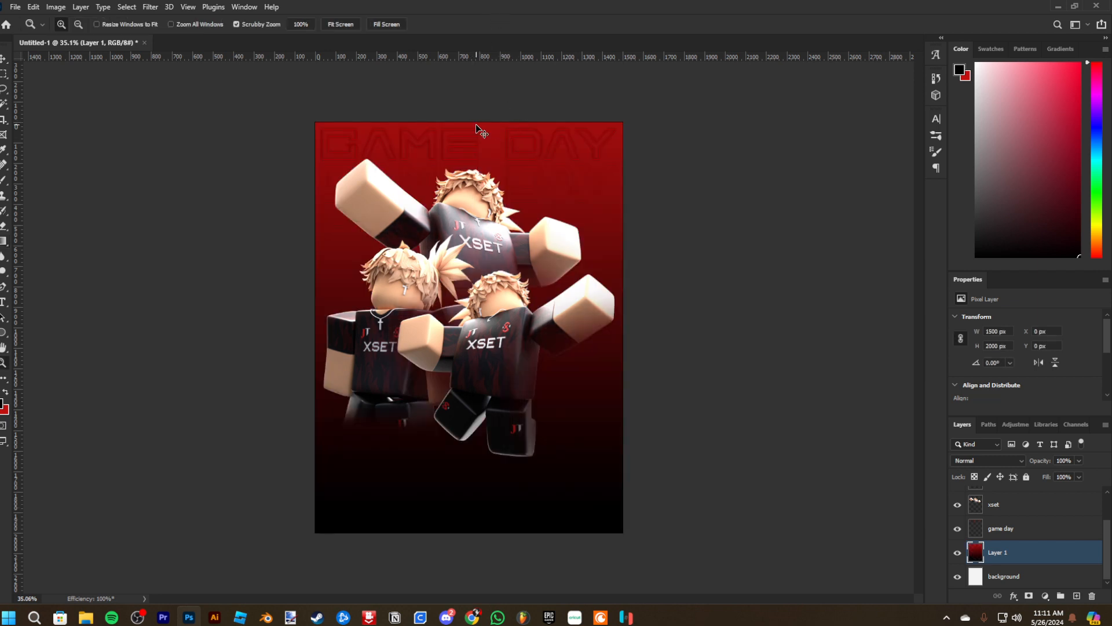
key(ctrl+z)
drag(463, 110, 485, 543)
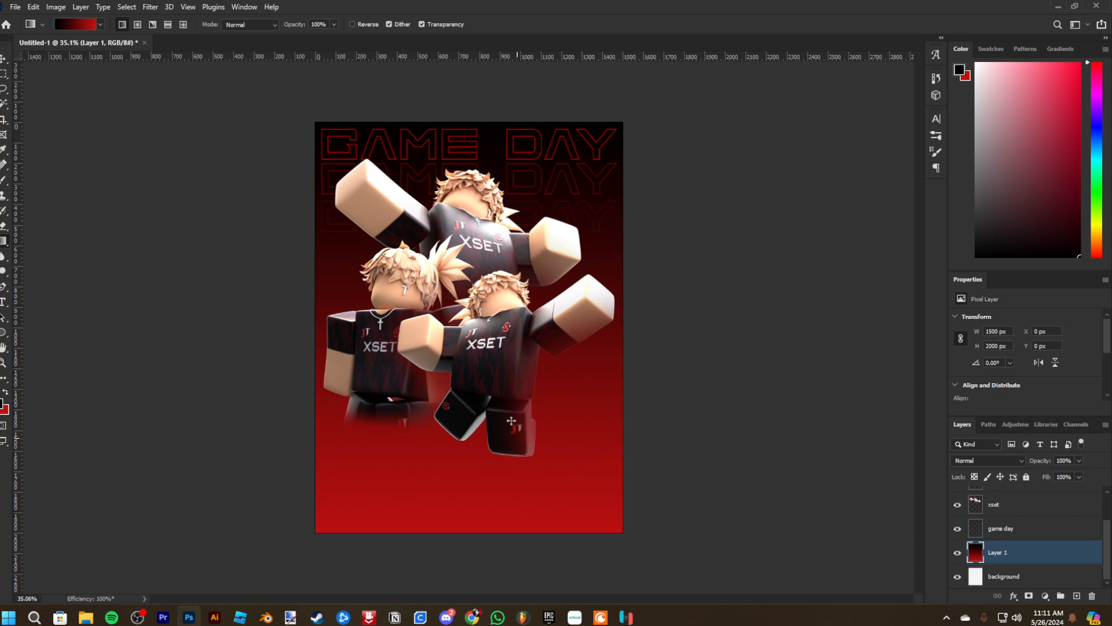
scroll(468, 257, up, 4)
scroll(458, 127, down, 4)
scroll(458, 127, down, 2)
scroll(458, 129, up, 2)
On a new layer above the gradient, fill a full-width strip about 163 px high along the poster's lower edge with white
click(1076, 596)
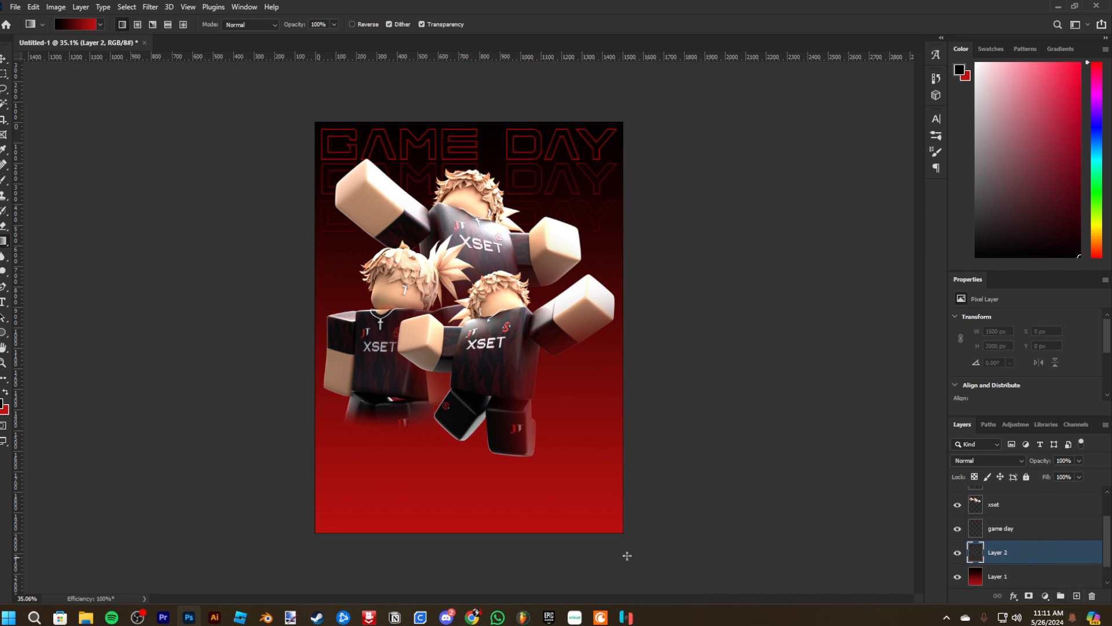
key(m)
drag(306, 499, 640, 536)
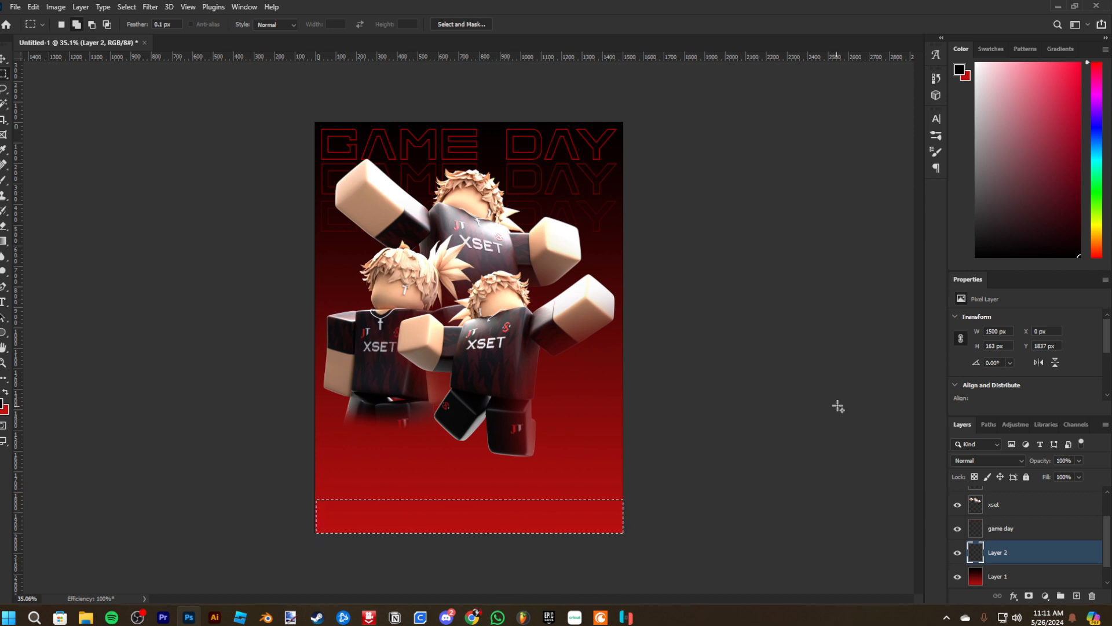
key(d)
key(x)
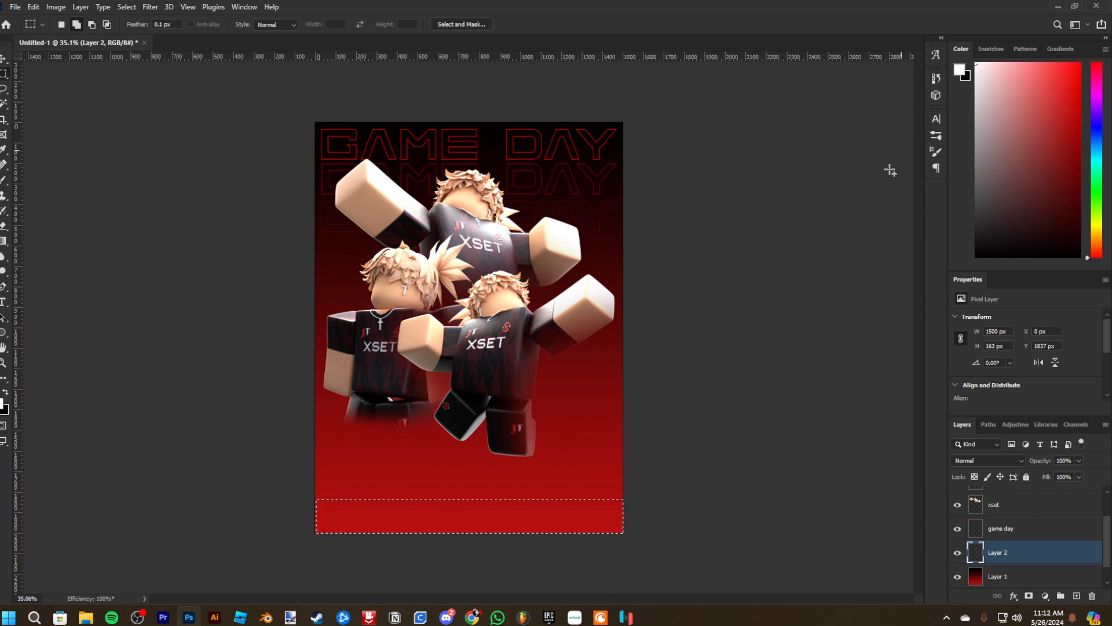
key(x)
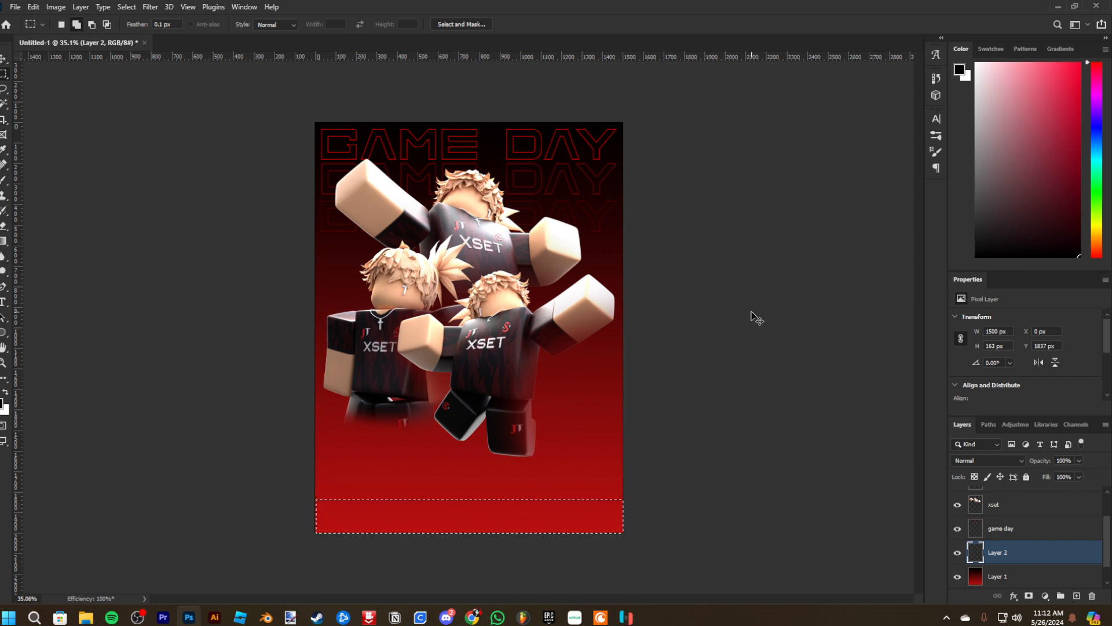
key(ctrl+BackSpace)
key(ctrl+d)
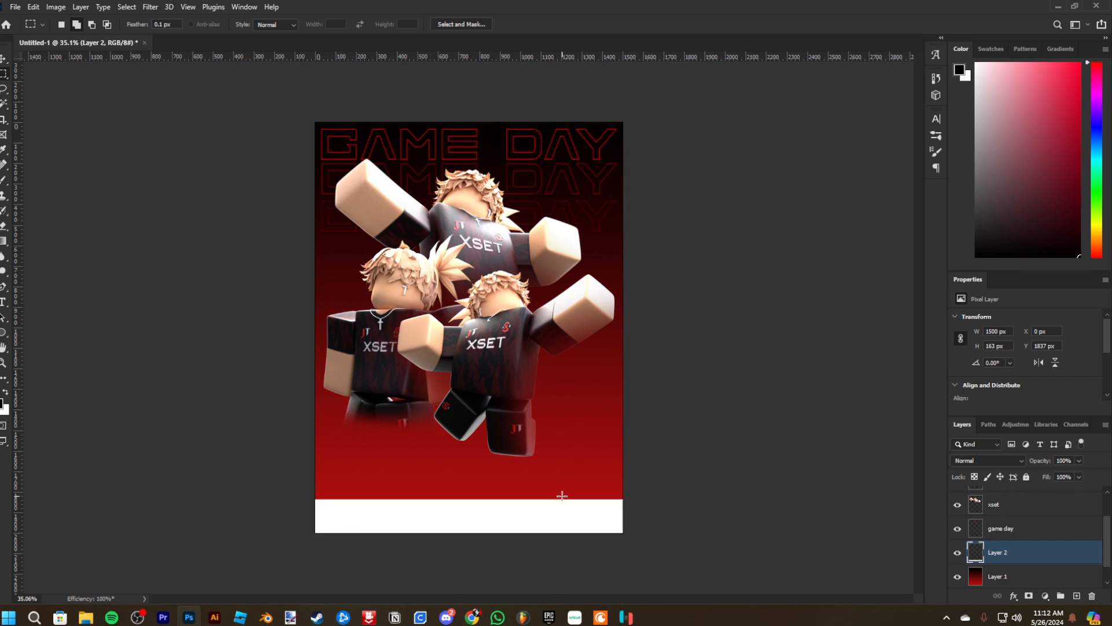
scroll(463, 533, up, 3)
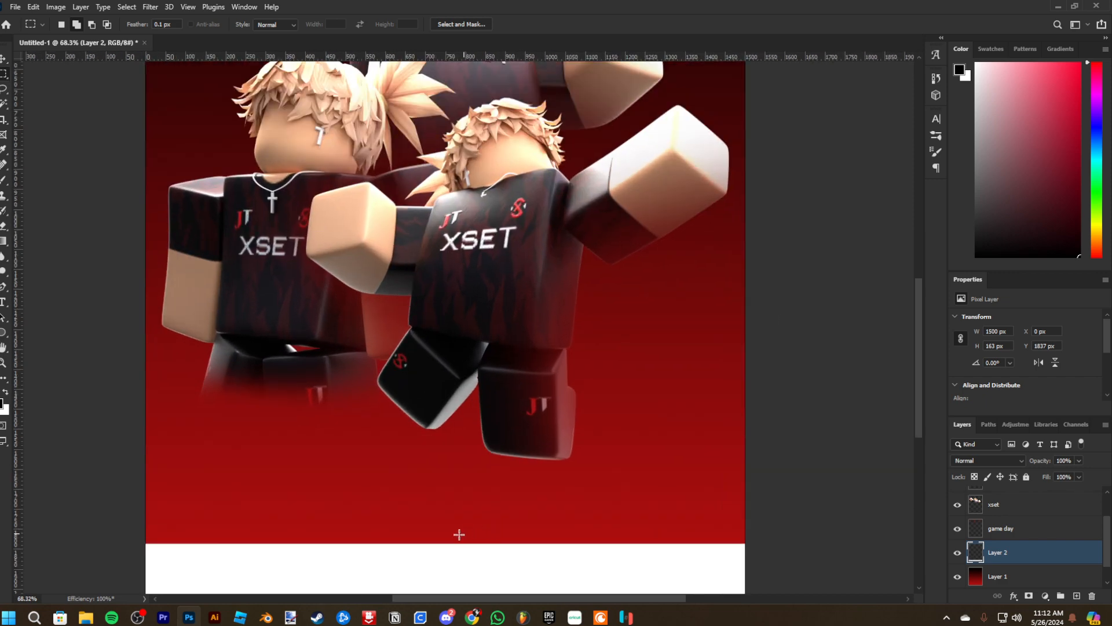
scroll(454, 535, down, 3)
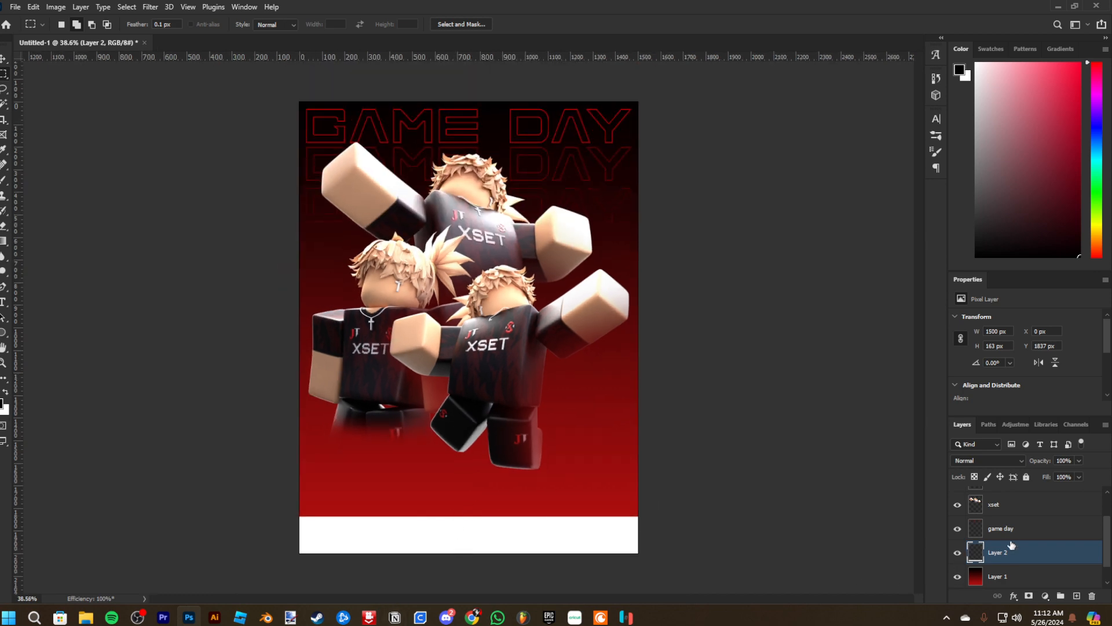
Move the three character render layers together slightly down the poster
scroll(1014, 539, up, 2)
click(1024, 499)
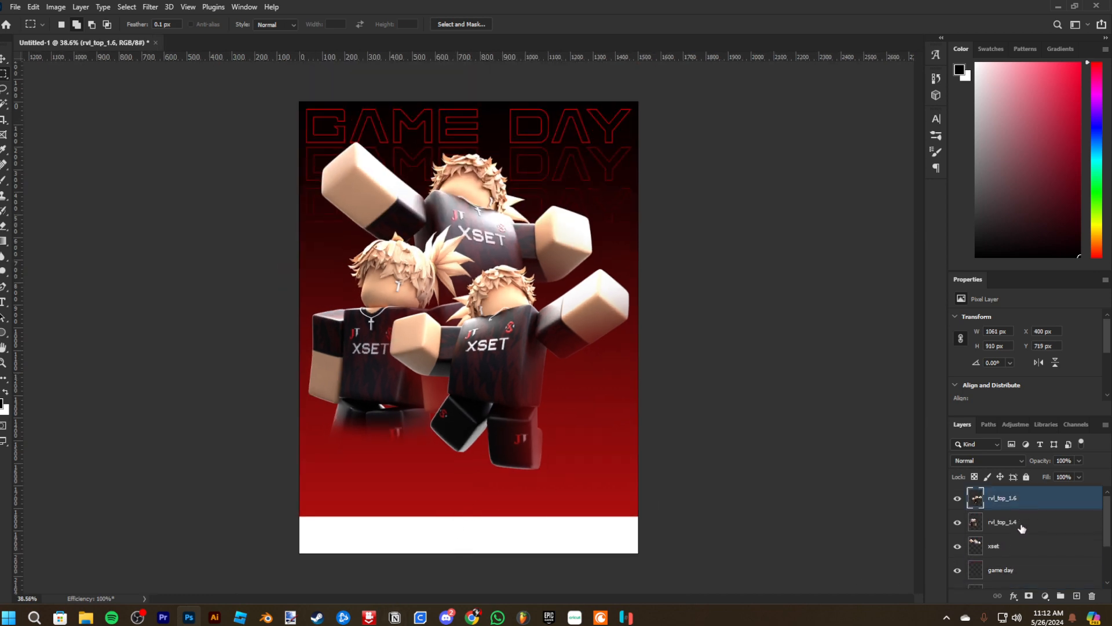
shift+click(1017, 547)
key(ctrl+t)
drag(522, 349, 522, 357)
key(Return)
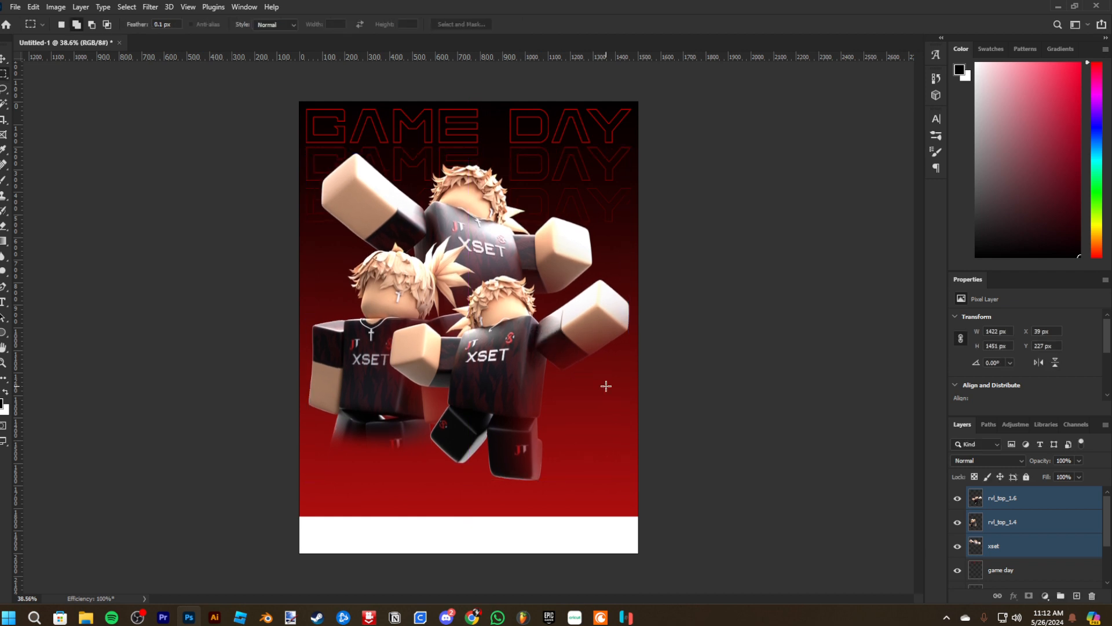
Try inverting the white strip on Layer 2 to black and undo it
scroll(1000, 498, down, 3)
click(1035, 533)
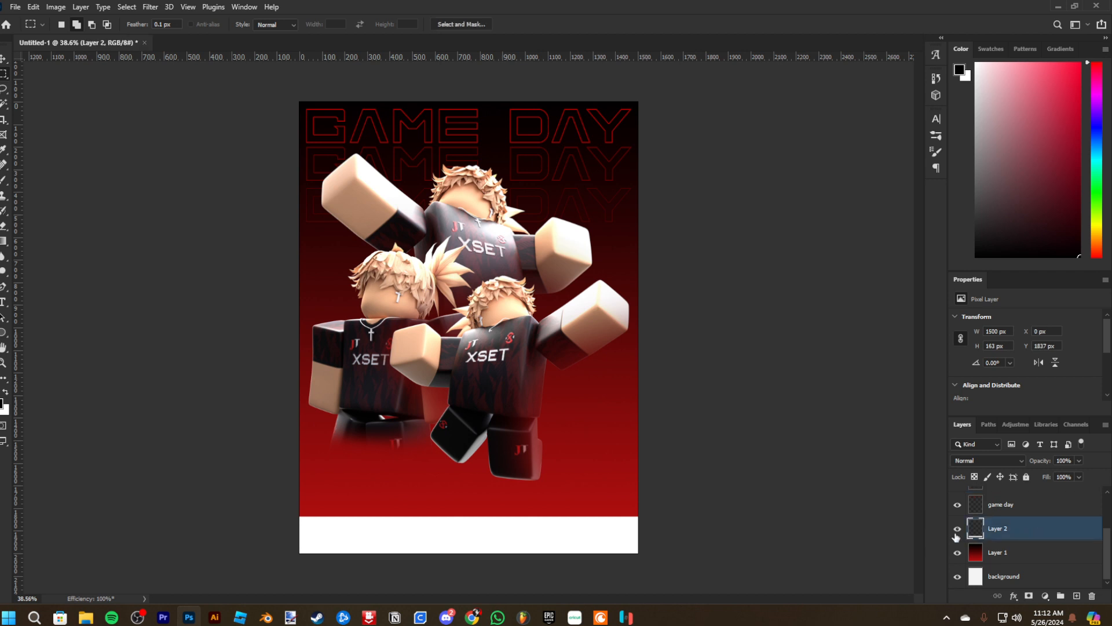
key(ctrl+i)
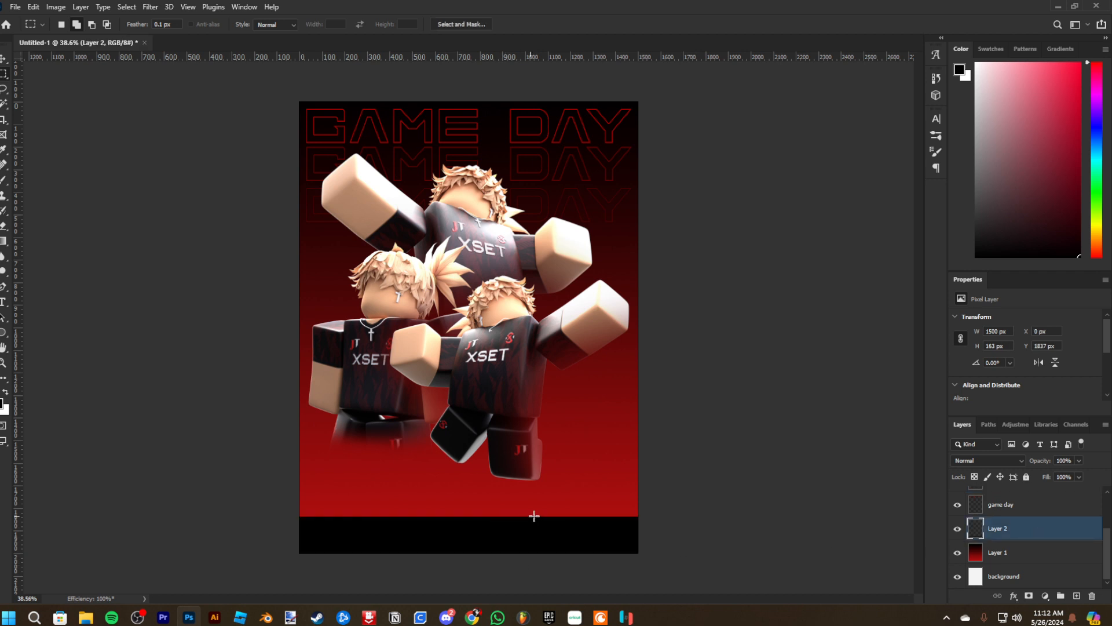
key(ctrl+z)
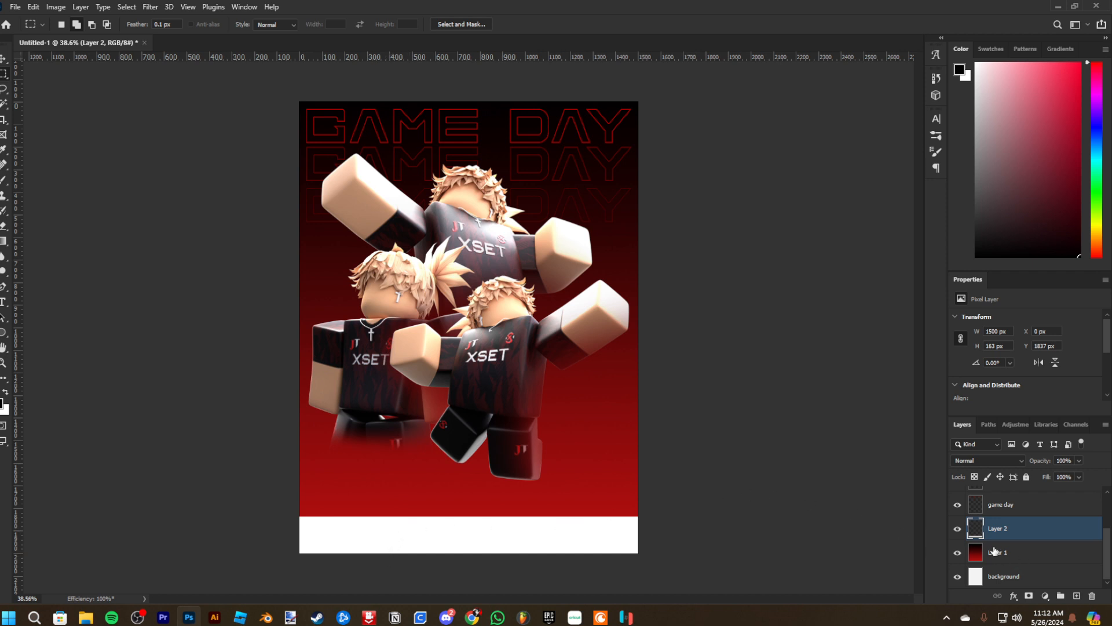
Try to place the file ropro_logo.webp on the poster and dismiss the error
scroll(365, 489, down, 3)
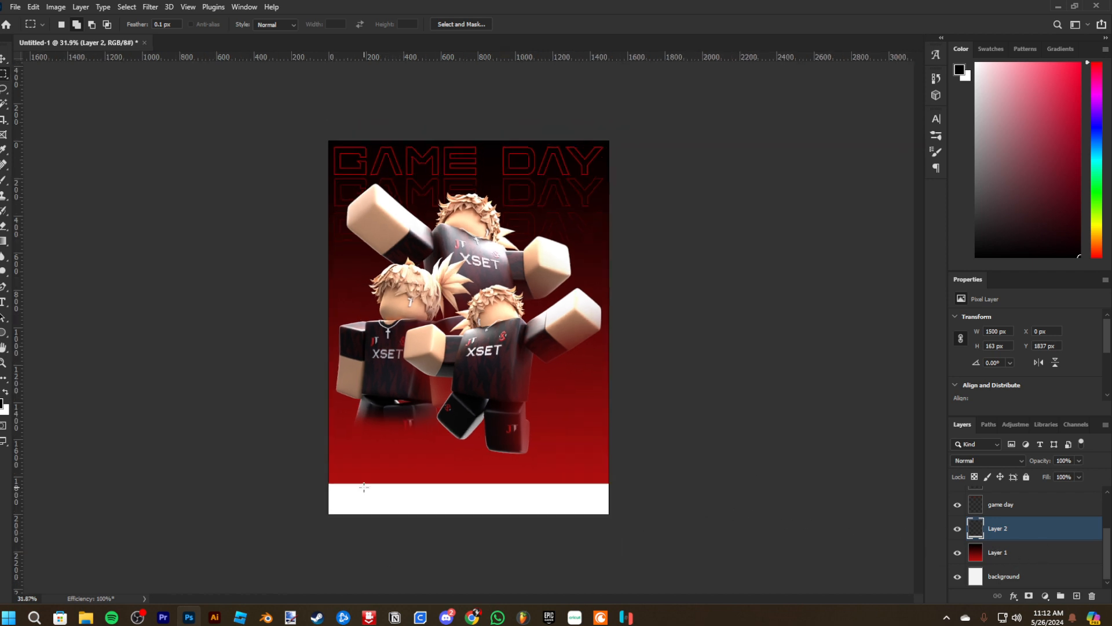
scroll(417, 496, up, 6)
drag(462, 488, 464, 406)
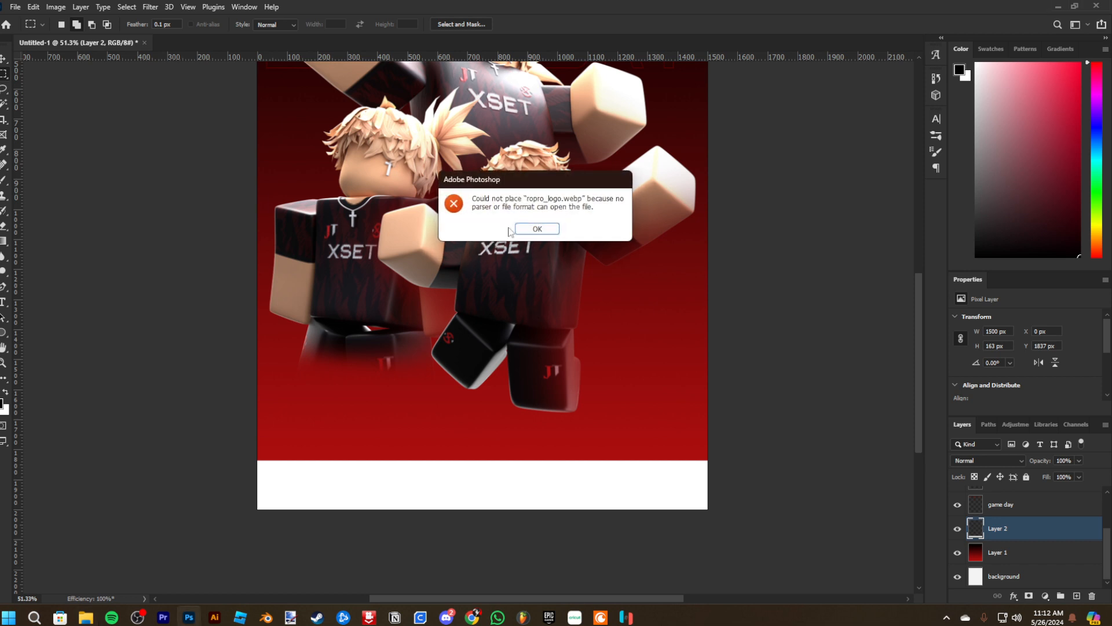
click(532, 228)
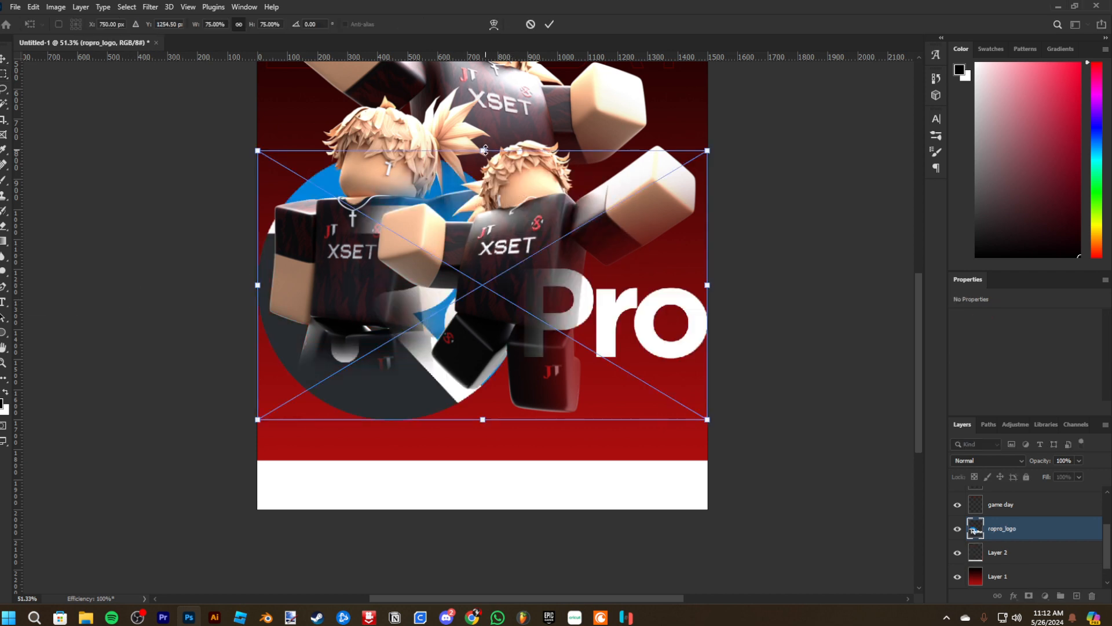
Scale the placed ropro_logo image to about 24% and move it onto the white strip
drag(485, 150, 487, 334)
drag(501, 371, 542, 549)
key(Return)
scroll(572, 466, down, 1)
scroll(572, 474, up, 3)
drag(573, 463, 615, 302)
key(ctrl+z)
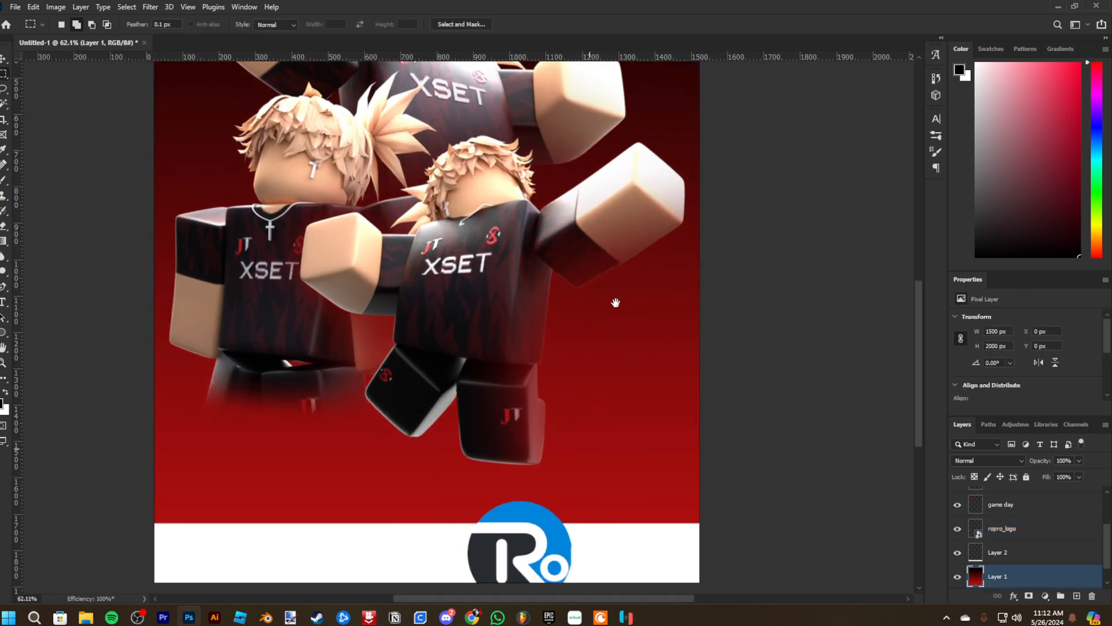
Shrink the ropro_logo layer to about 9.46% and position it near the right end of the white strip
scroll(614, 406, down, 5)
scroll(604, 417, up, 4)
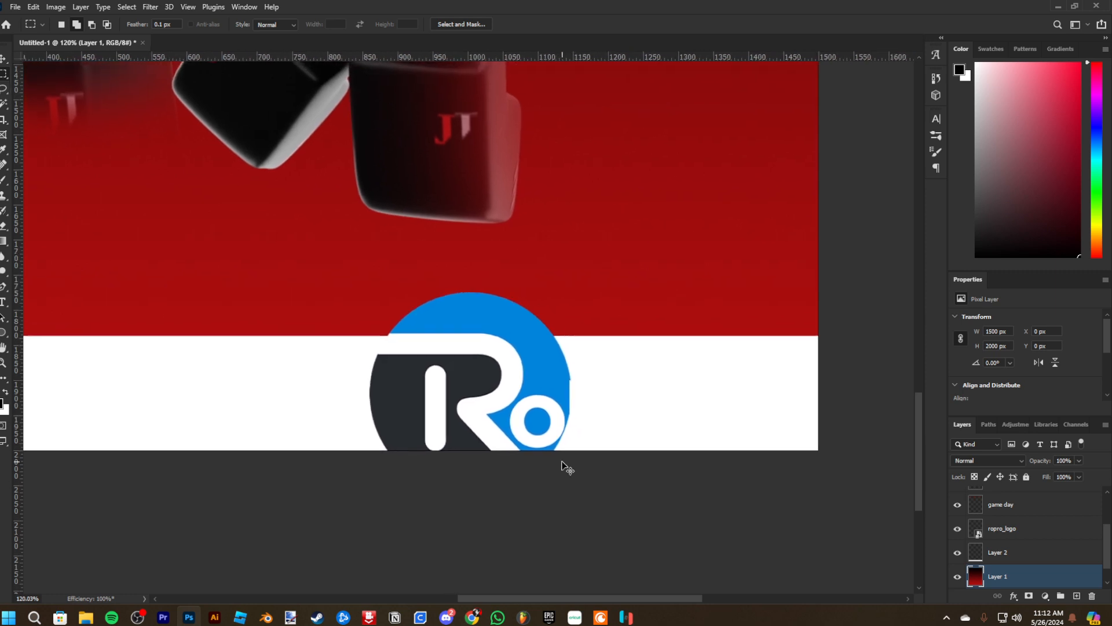
key(ctrl+t)
key(Escape)
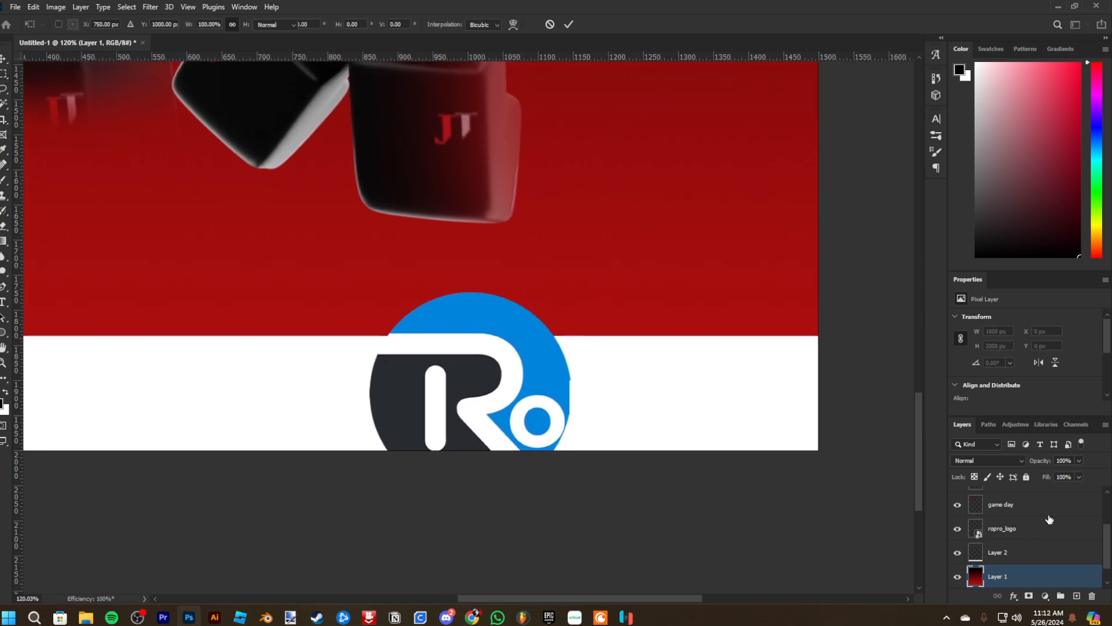
click(1008, 528)
key(ctrl+t)
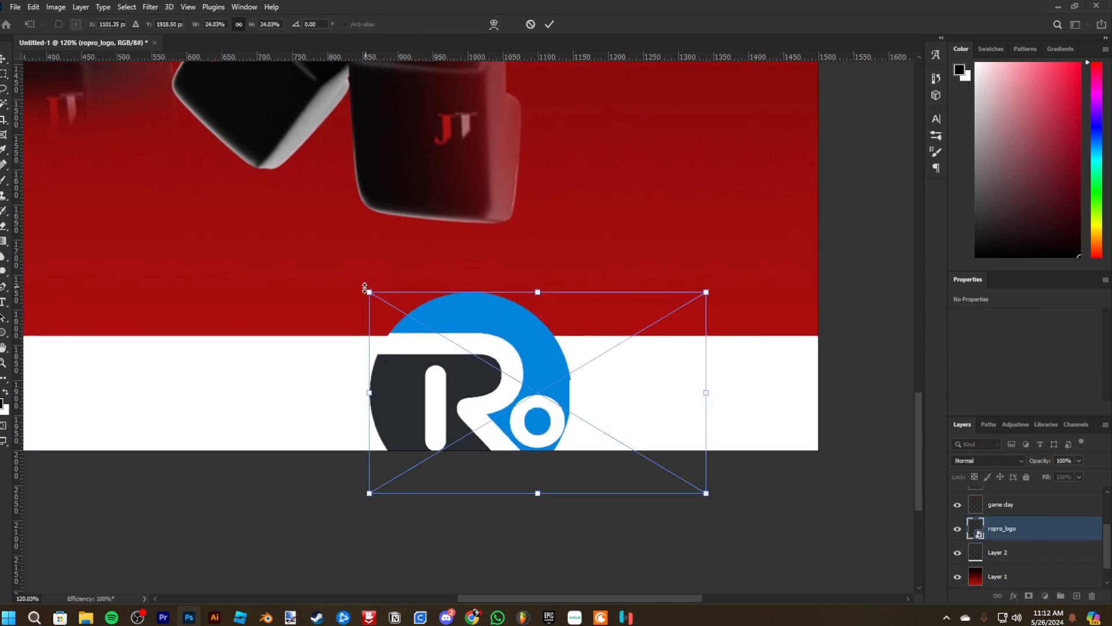
drag(369, 292, 521, 381)
drag(623, 442, 531, 395)
drag(429, 338, 479, 368)
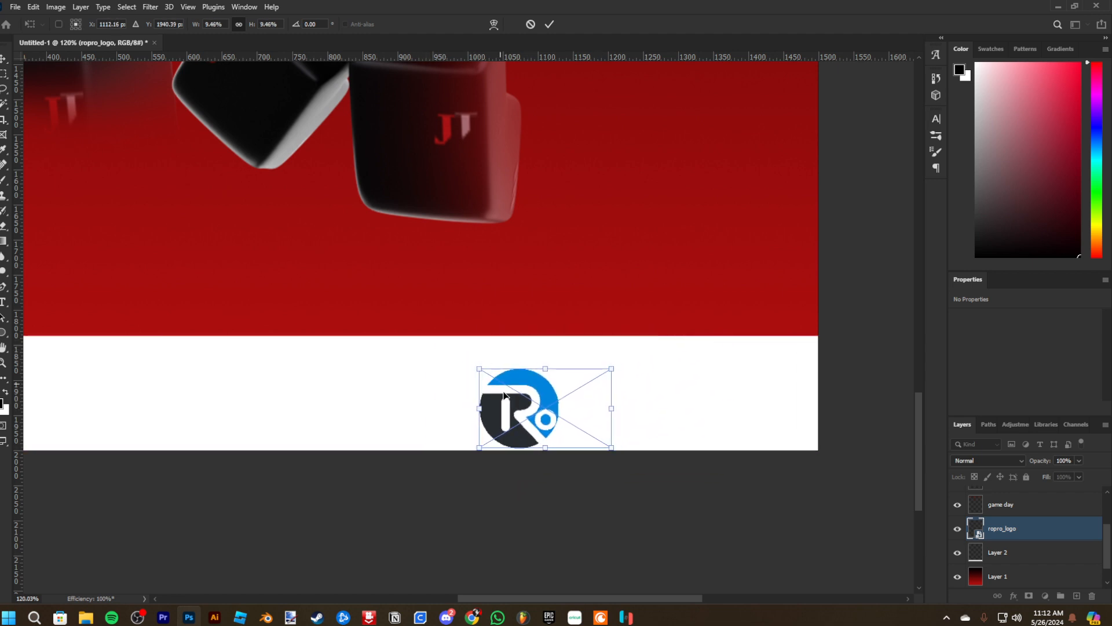
drag(512, 406, 704, 393)
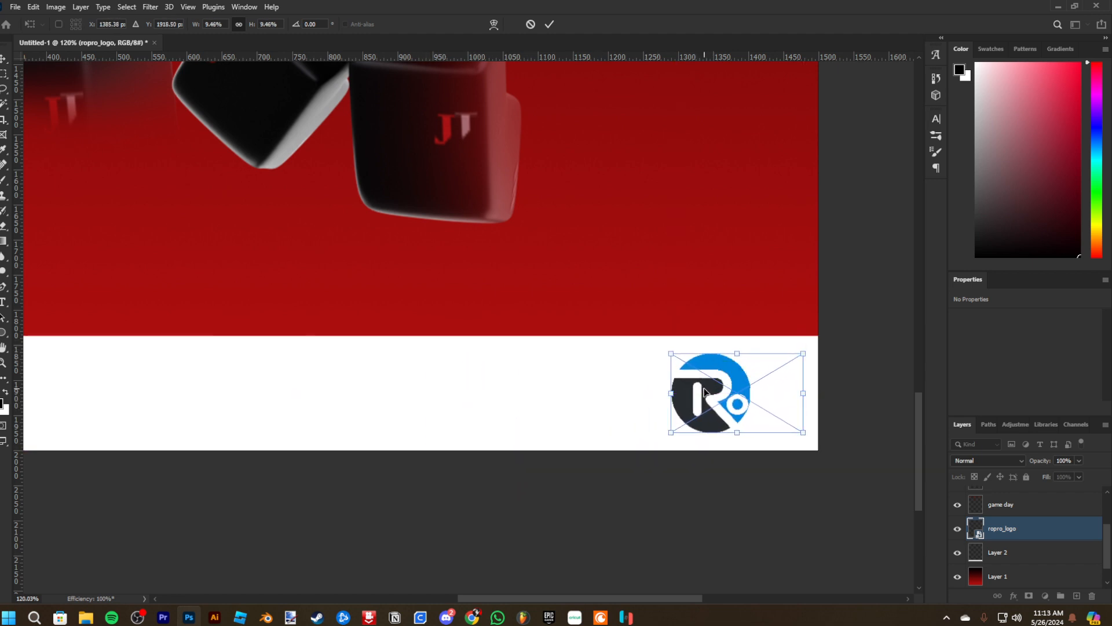
key(Return)
Rasterize the ropro_logo layer
scroll(742, 429, up, 3)
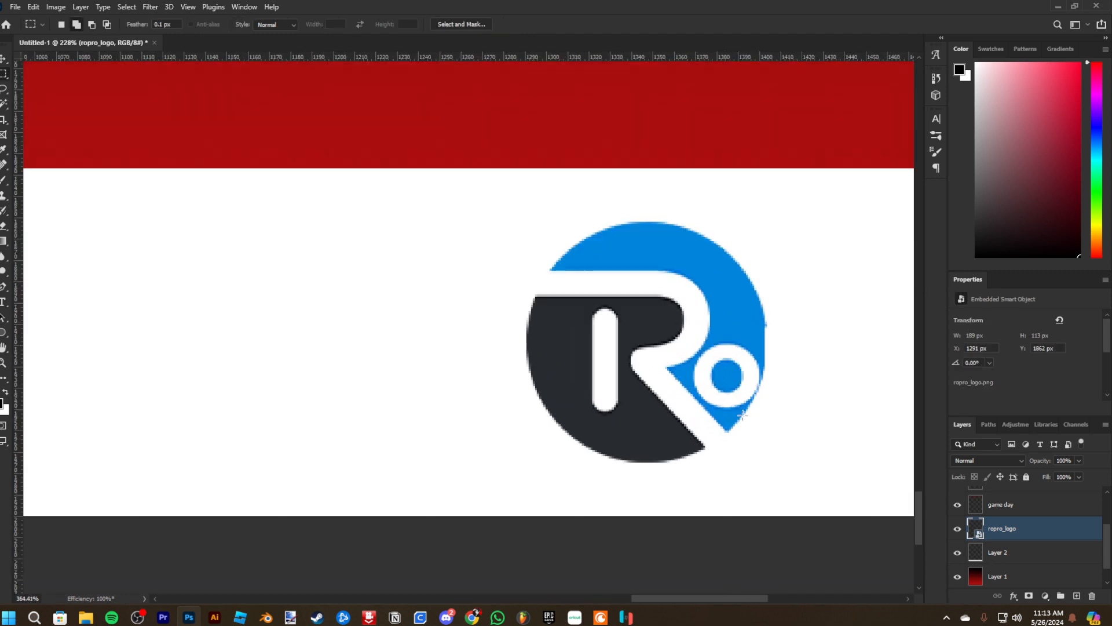
scroll(742, 430, down, 2)
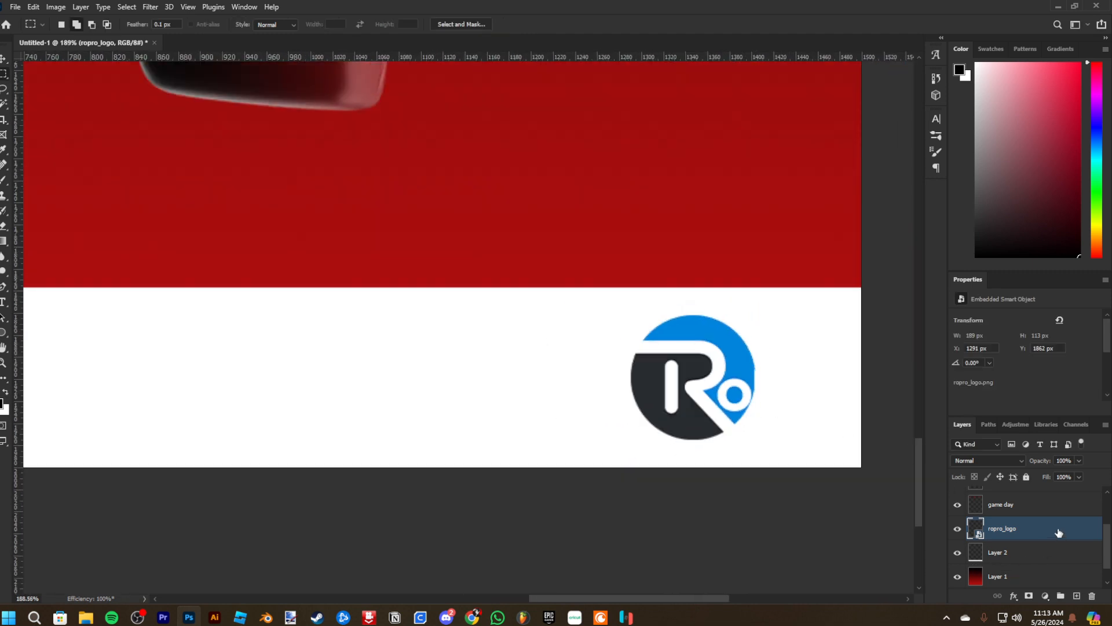
click(1023, 283)
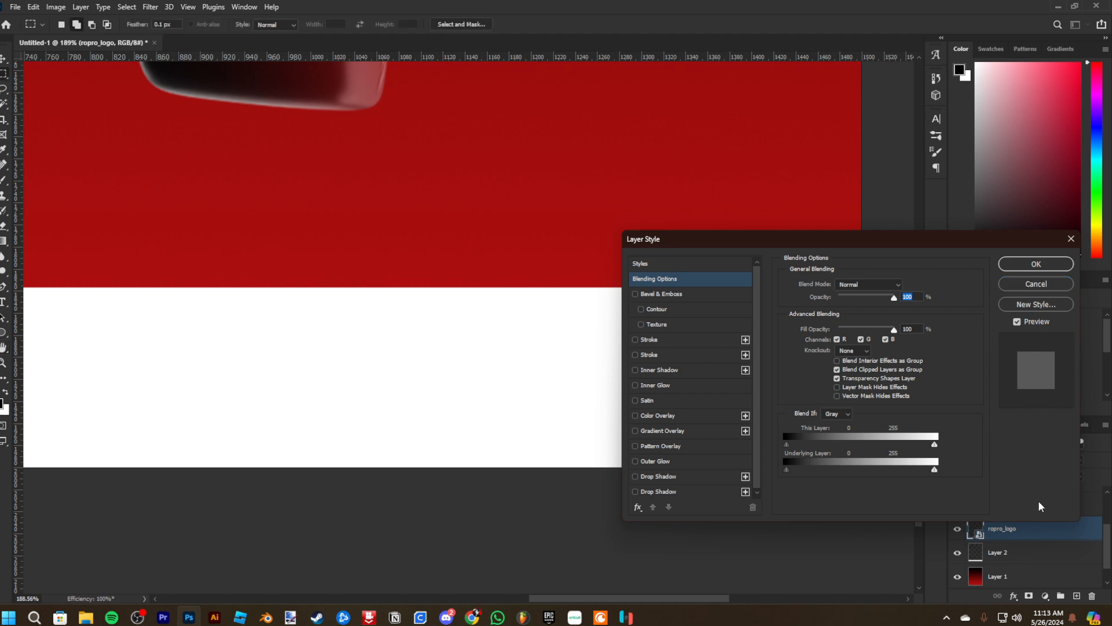
right_click(1034, 529)
click(983, 242)
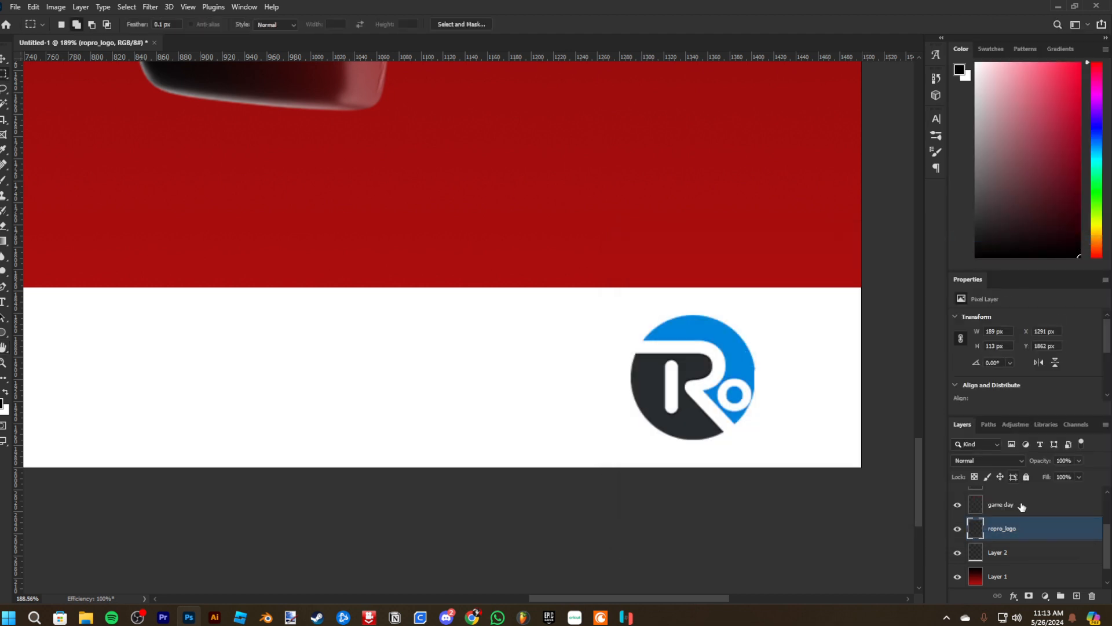
Add a black Drop Shadow with 43% opacity and 10 px size to the ropro_logo layer and rasterize its layer style
double_click(1055, 528)
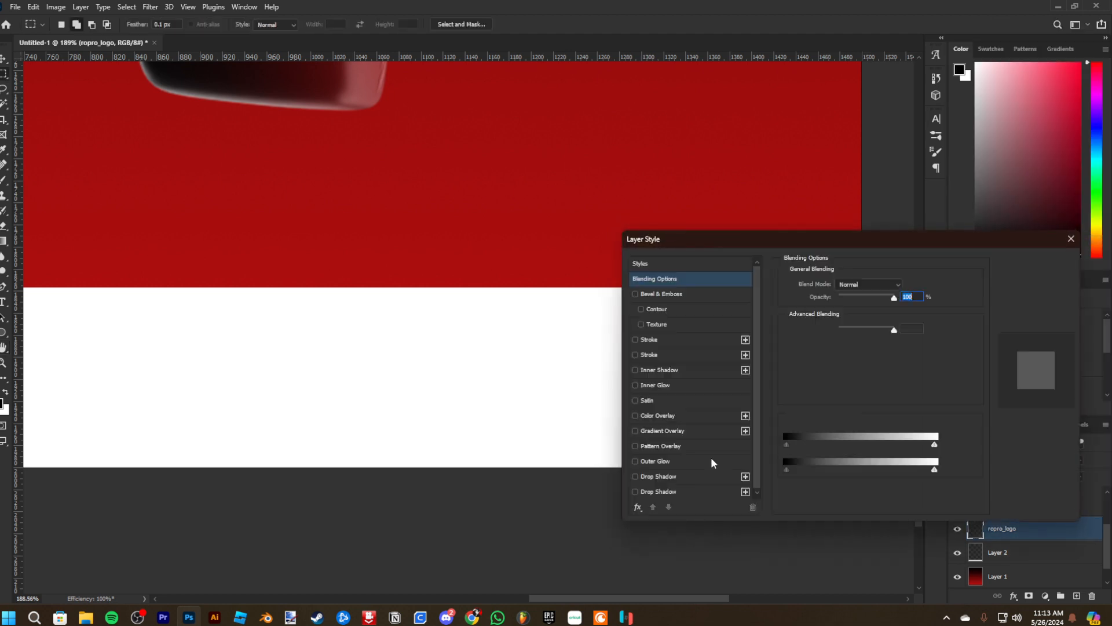
click(646, 478)
drag(701, 248, 168, 229)
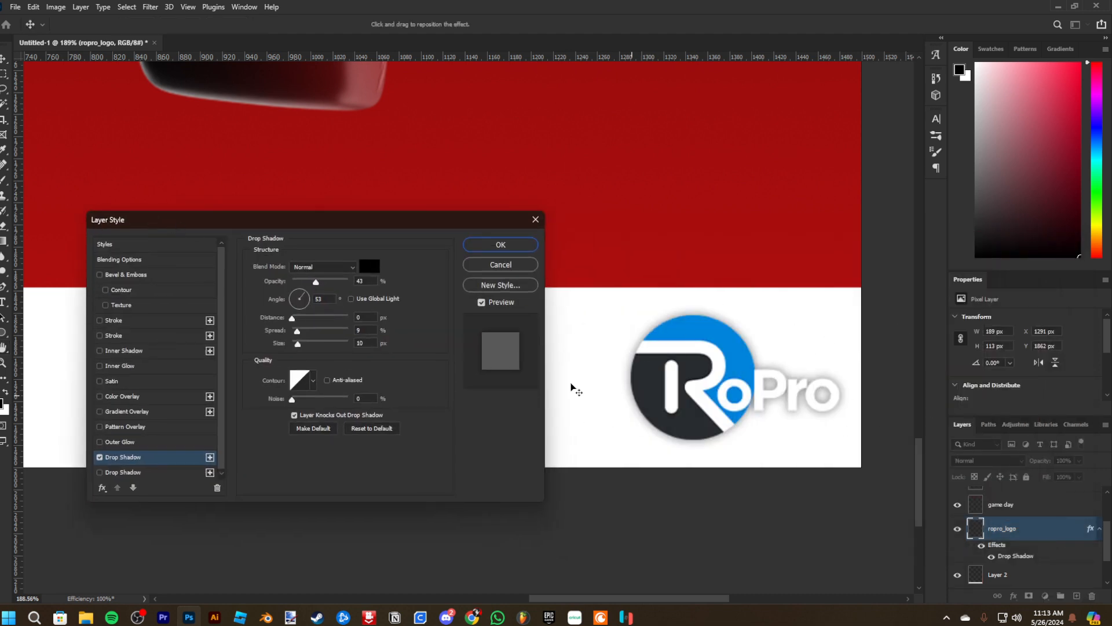
click(501, 246)
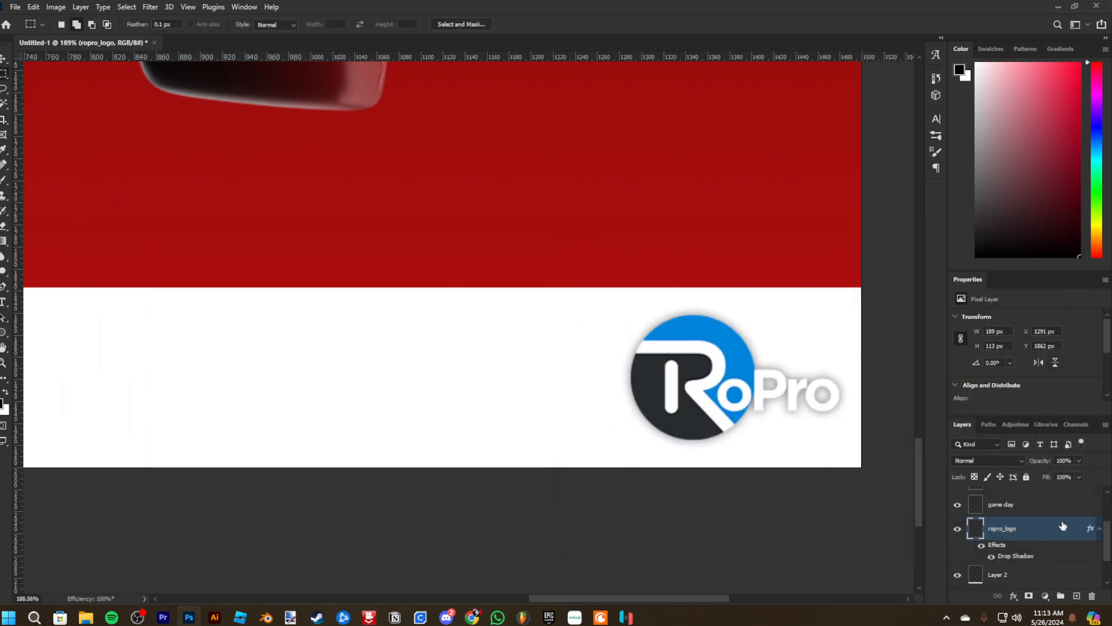
right_click(1031, 528)
click(1001, 217)
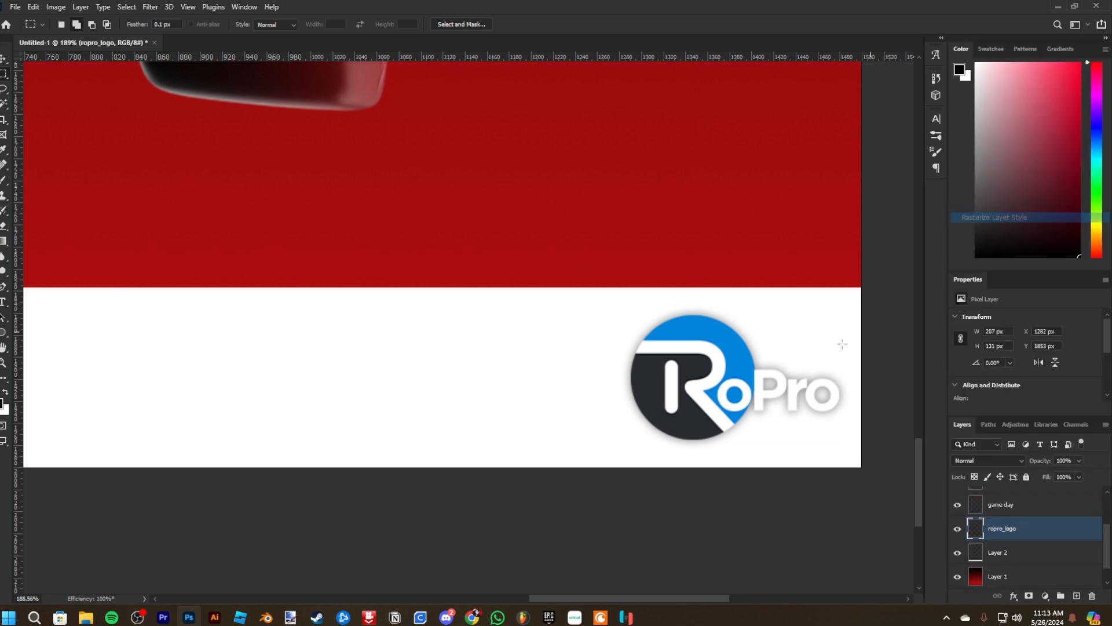
Apply a white (ffffff) Color Overlay at 100% opacity to the game day layer
scroll(493, 342, down, 4)
scroll(466, 337, down, 5)
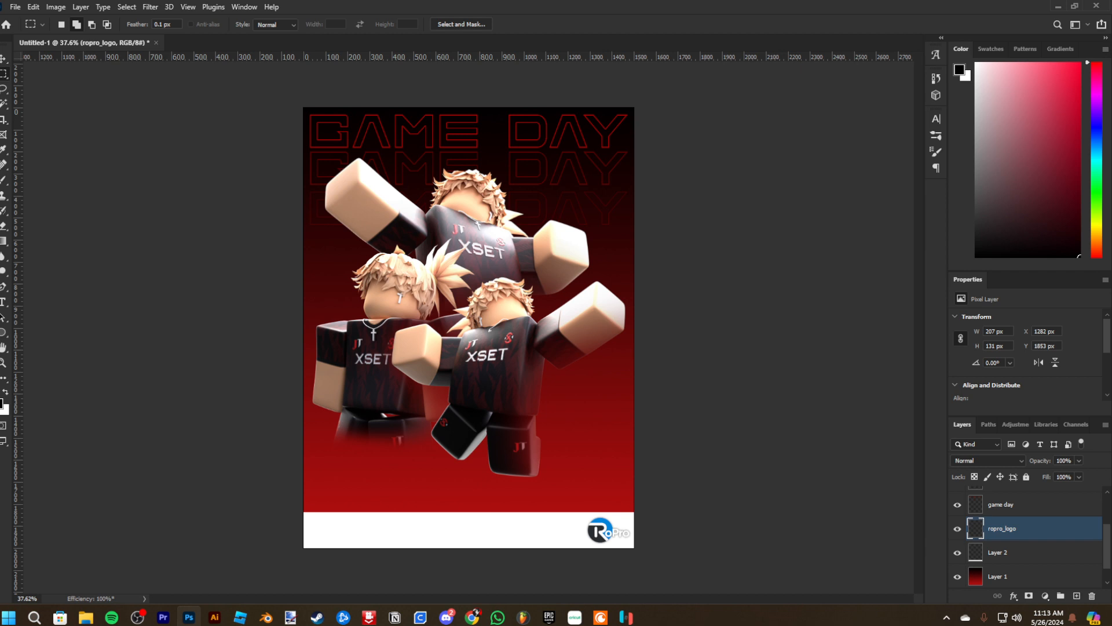
scroll(1009, 545, up, 3)
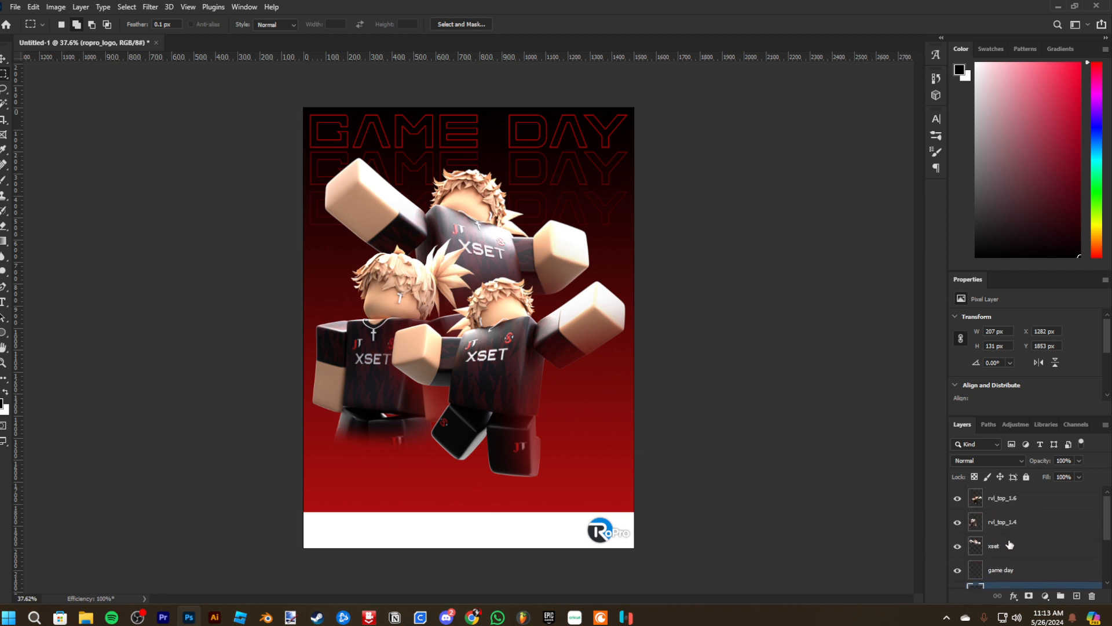
click(958, 571)
click(958, 570)
double_click(1054, 571)
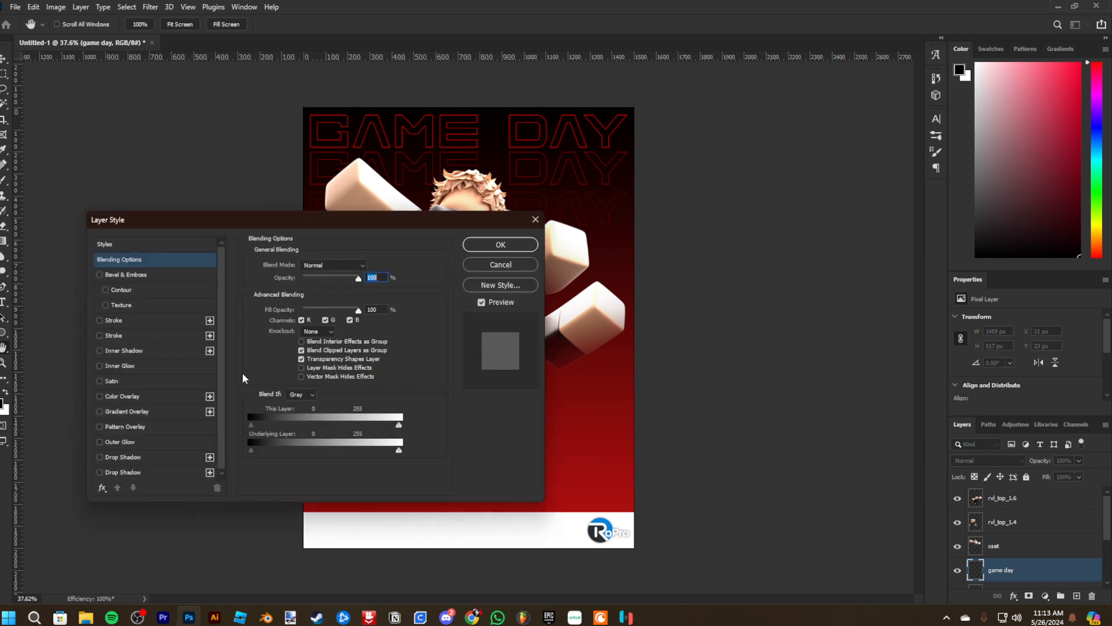
click(121, 396)
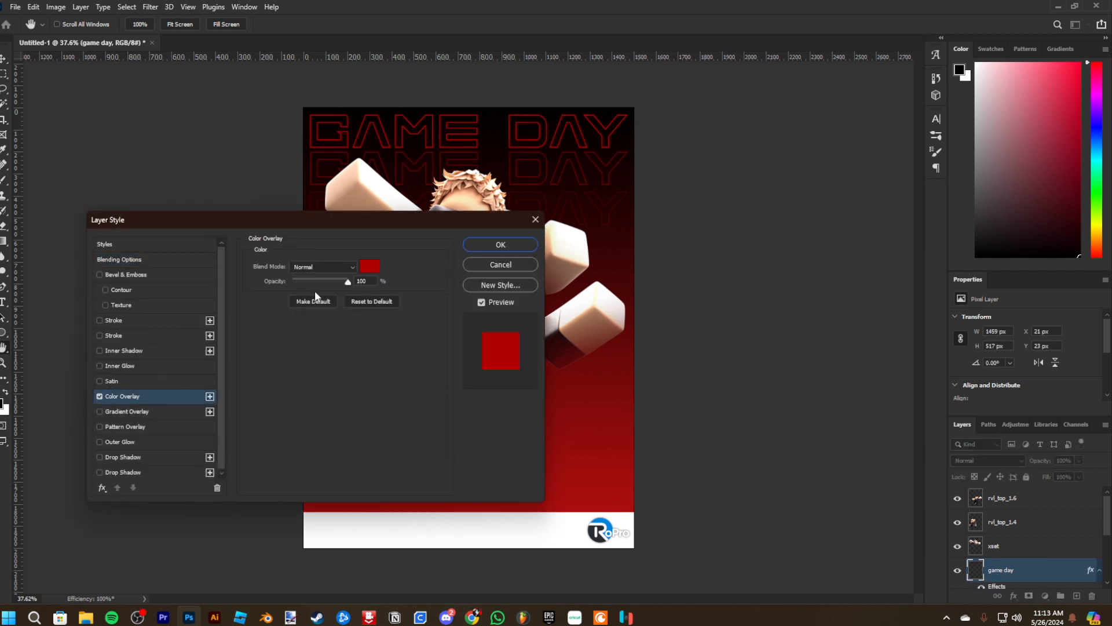
click(361, 267)
drag(812, 271, 472, 114)
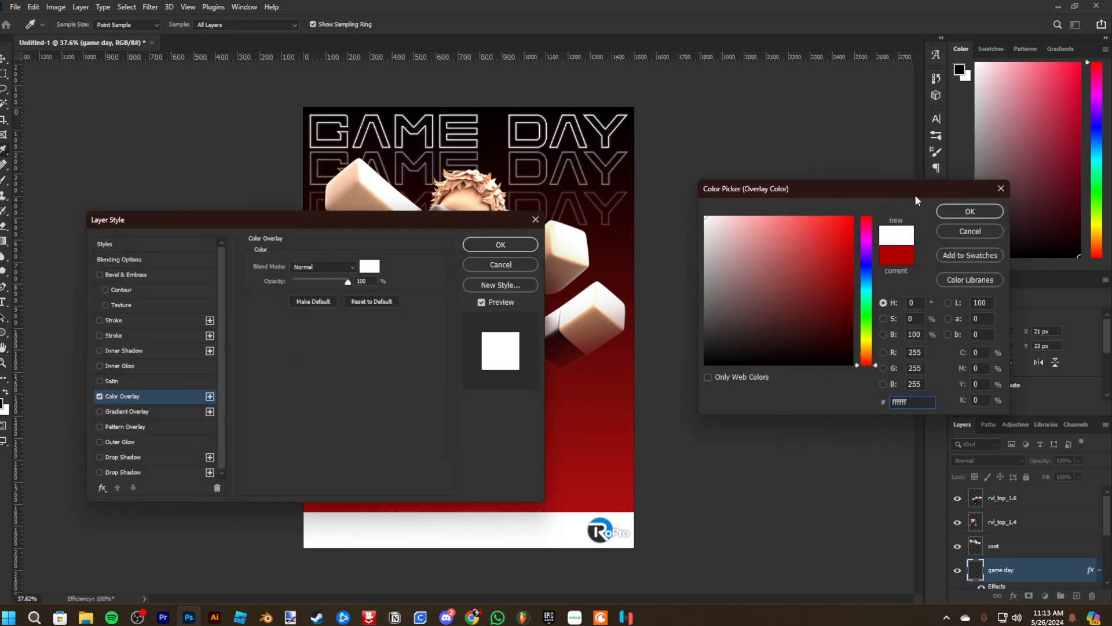
click(963, 212)
click(500, 245)
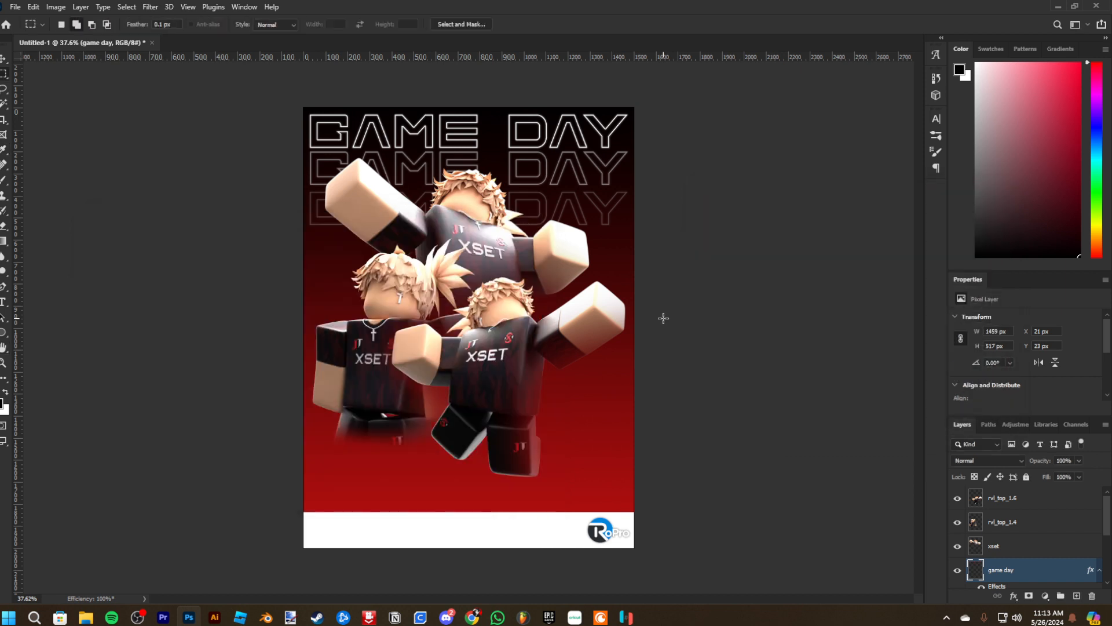
Undo the white Color Overlay, compare both states in the history, and go back to the red titles
key(ctrl+z)
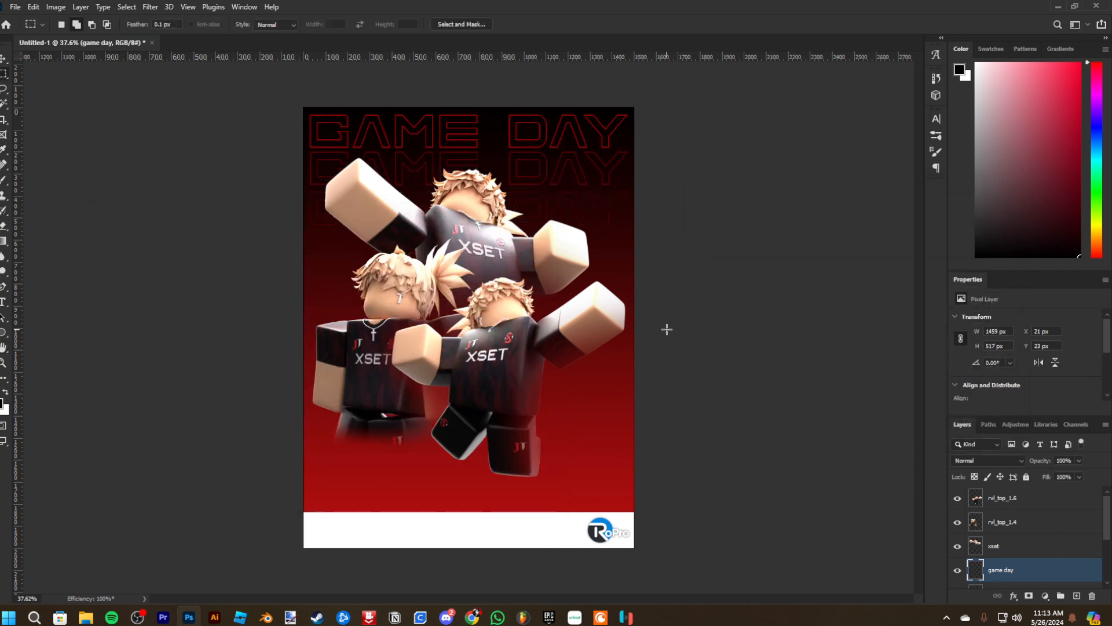
click(935, 76)
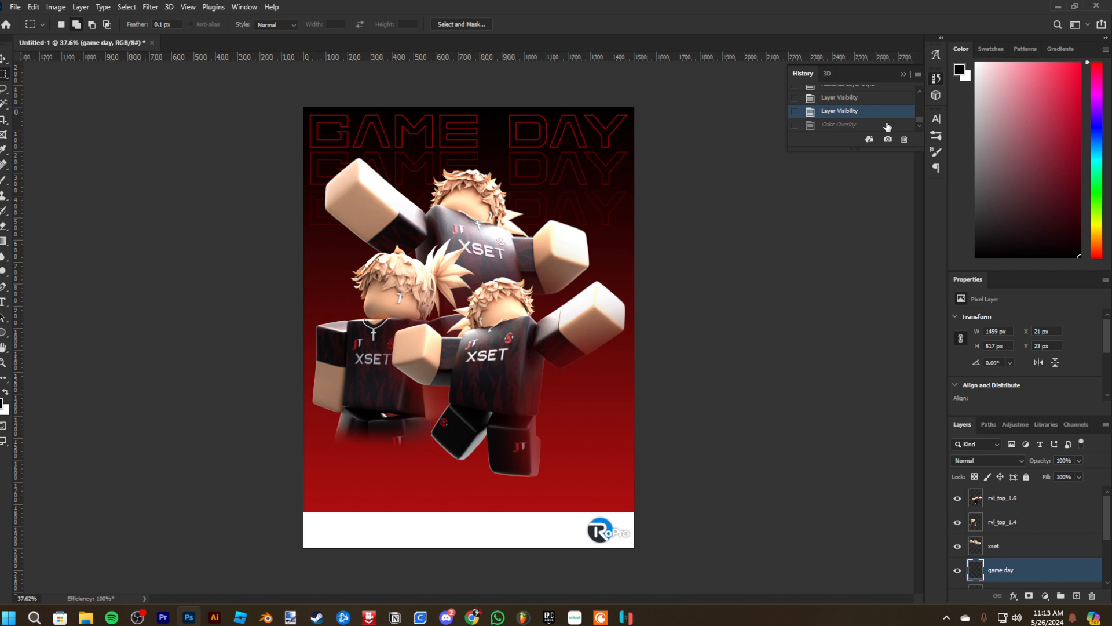
click(864, 125)
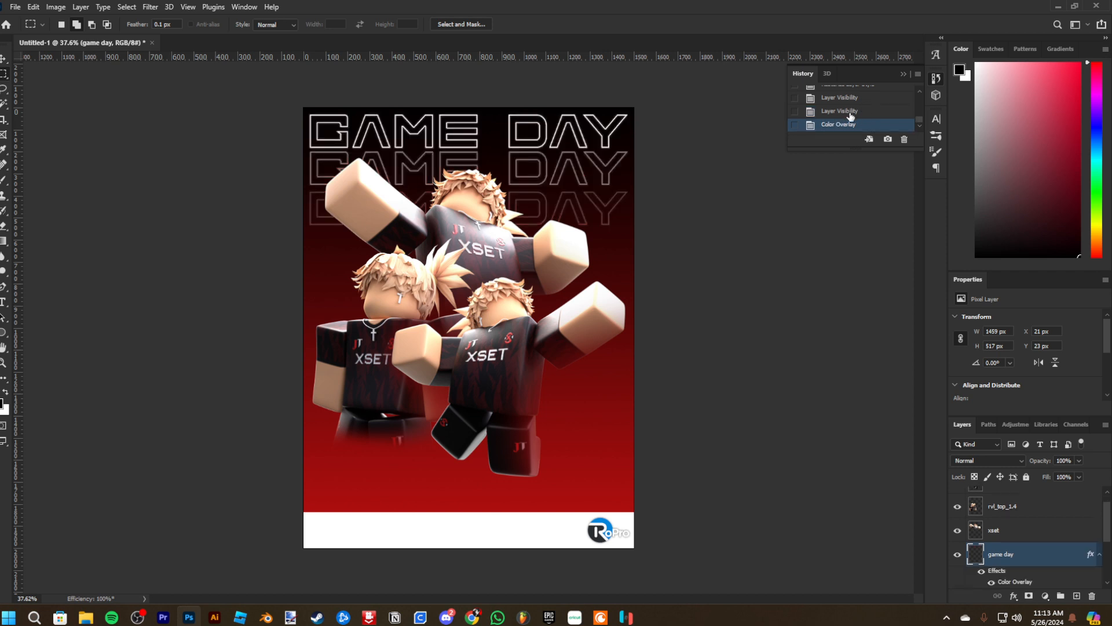
click(850, 115)
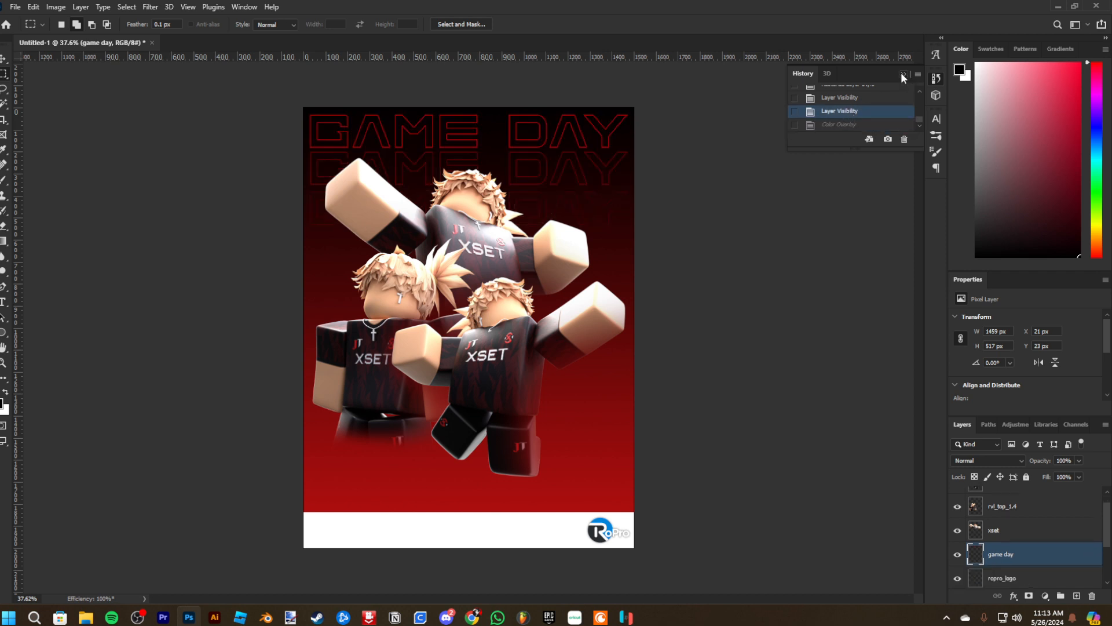
click(903, 73)
Place the Kijo Logo image above the ropro_logo layer and move it down toward the white strip
scroll(1035, 560, down, 2)
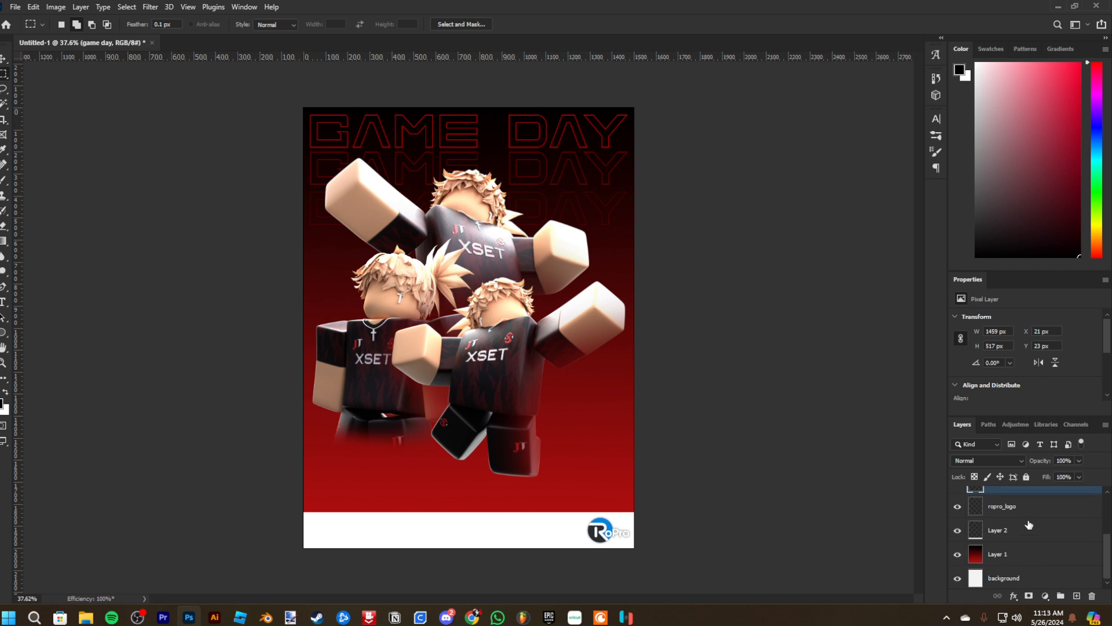
click(1017, 534)
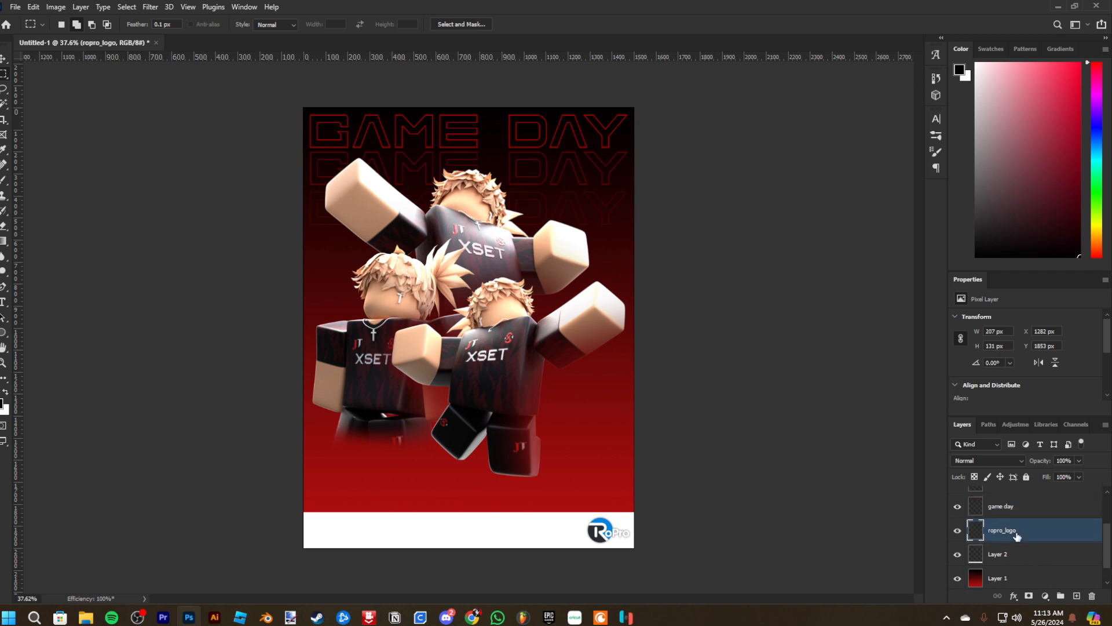
drag(0, 365, 476, 369)
drag(486, 308, 553, 505)
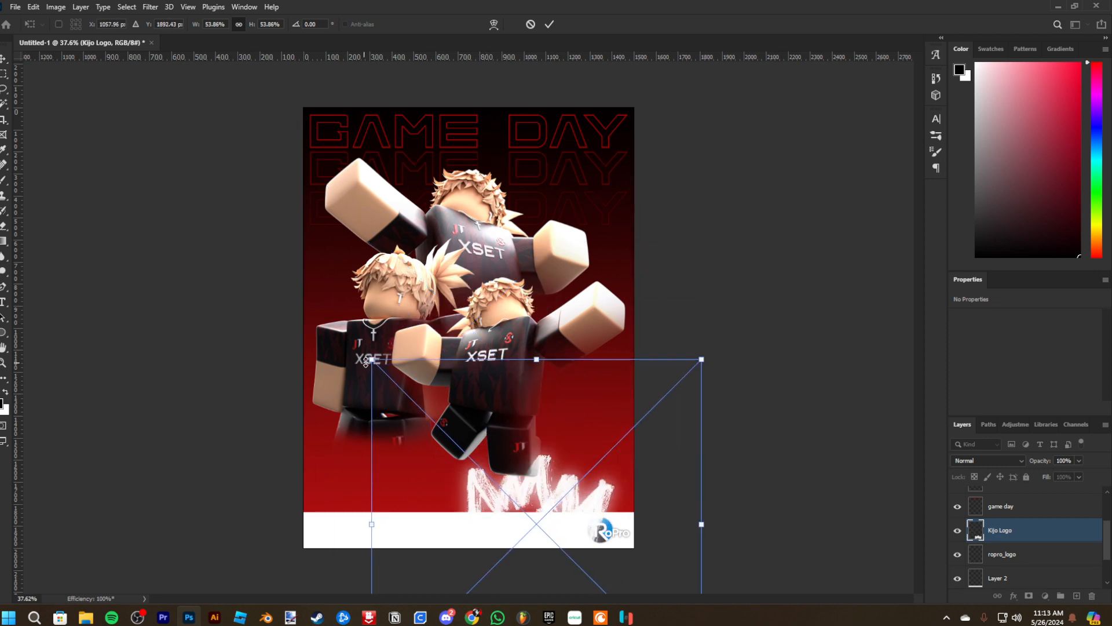
Shrink the Kijo Logo to about 8.49% and position it on the white strip just left of the RoPro logo
drag(370, 360, 645, 589)
scroll(610, 528, up, 4)
drag(628, 550, 673, 388)
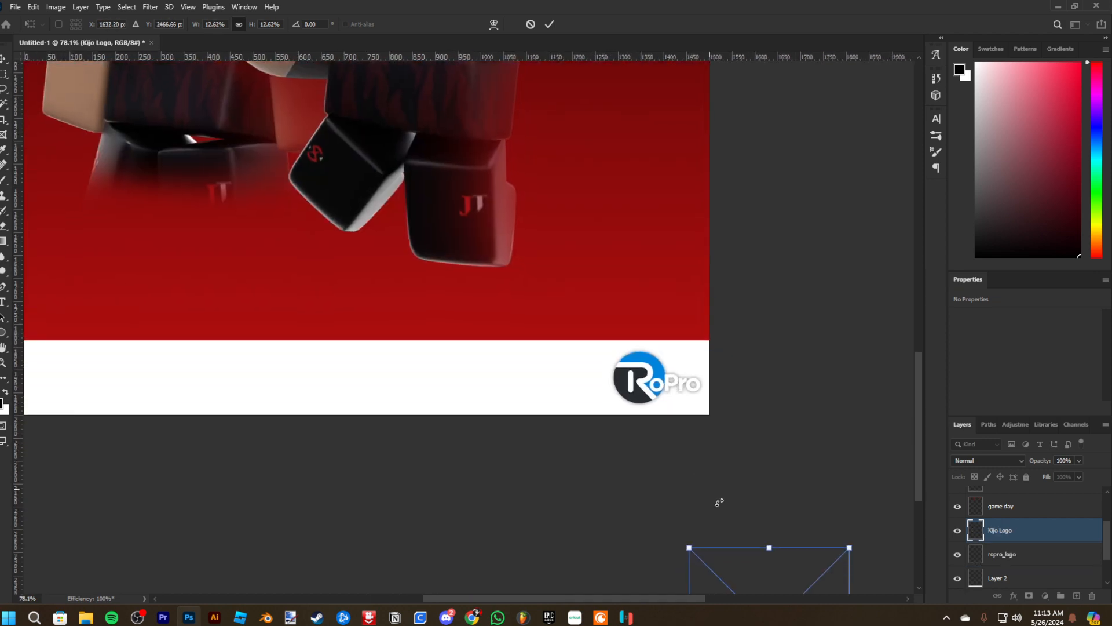
drag(731, 567, 531, 361)
drag(591, 435, 560, 395)
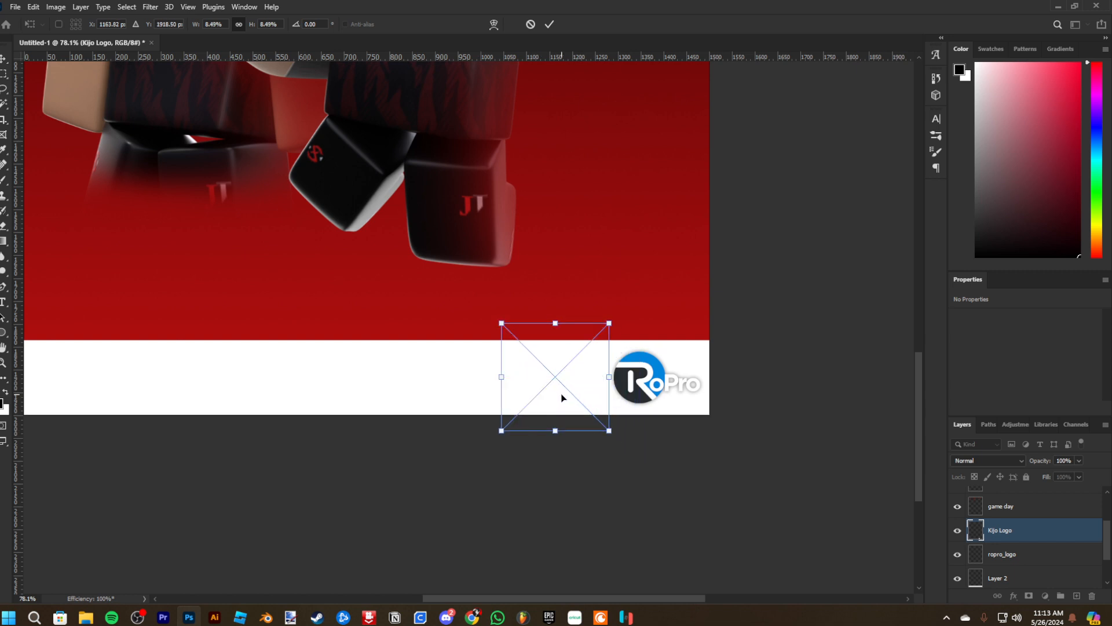
key(Return)
Rasterize the Kijo Logo layer
scroll(579, 385, up, 2)
right_click(1023, 527)
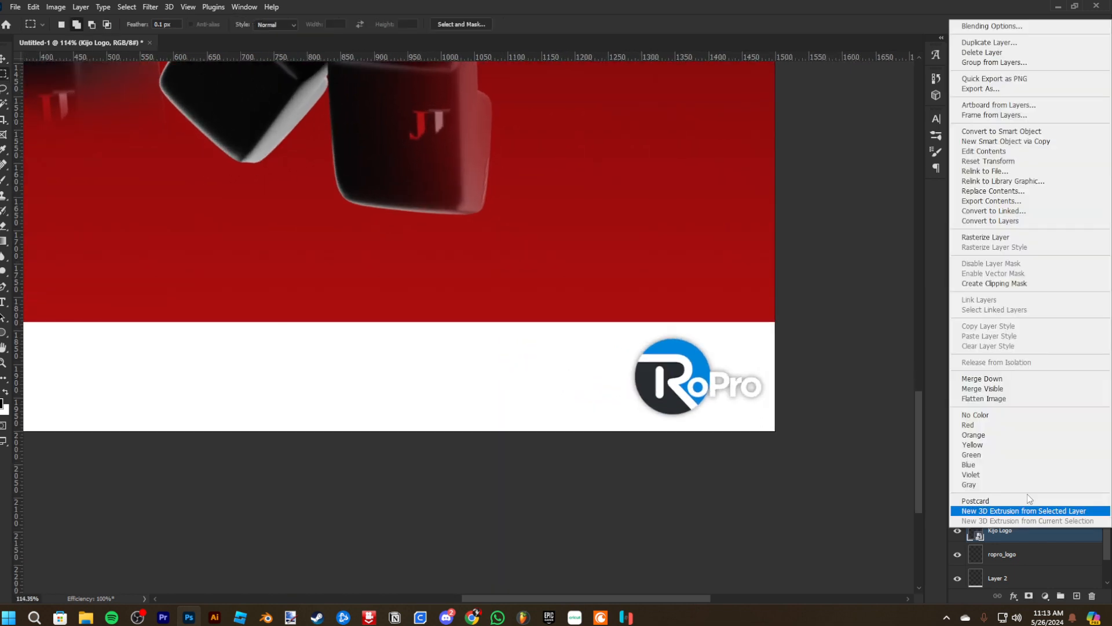
click(1008, 239)
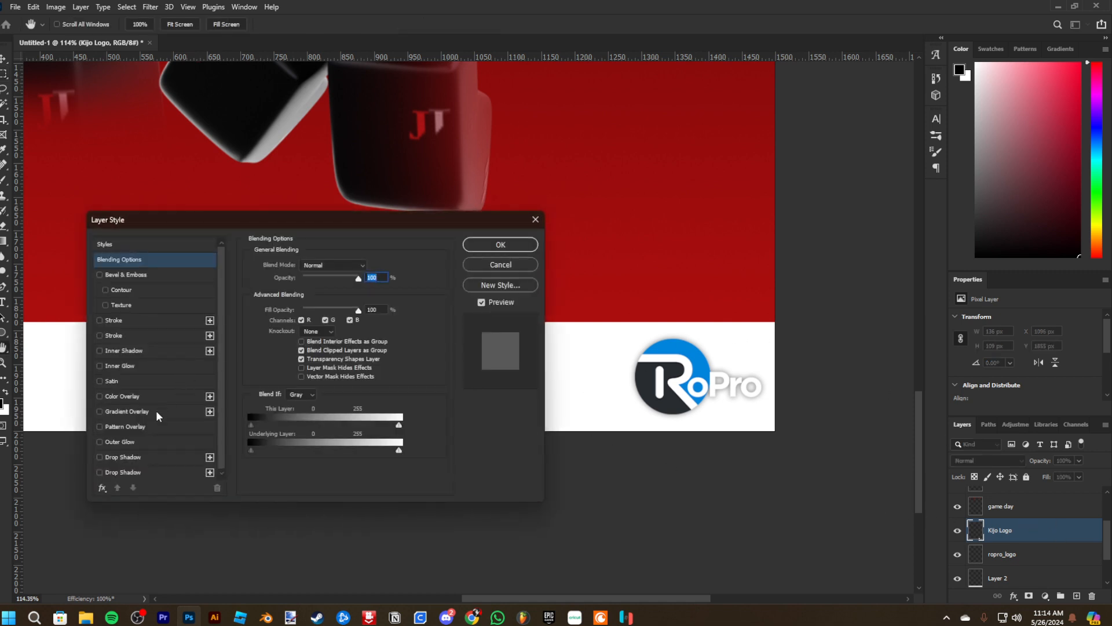
Give the Kijo Logo layer a Drop Shadow with about 45% opacity, 0% spread and 4 px size
click(136, 457)
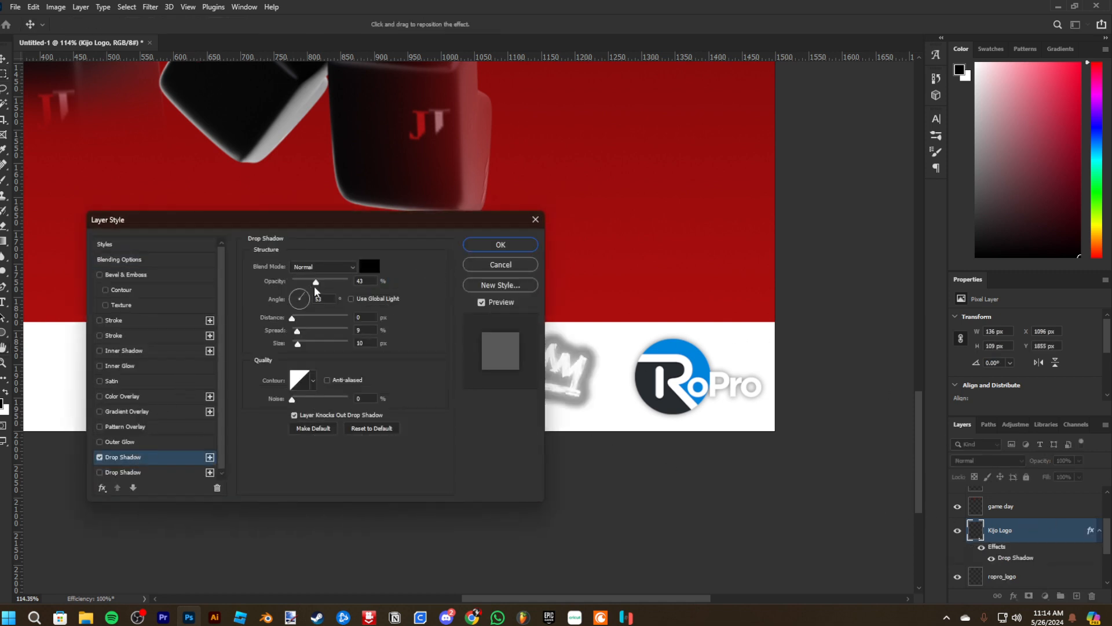
drag(315, 286, 301, 289)
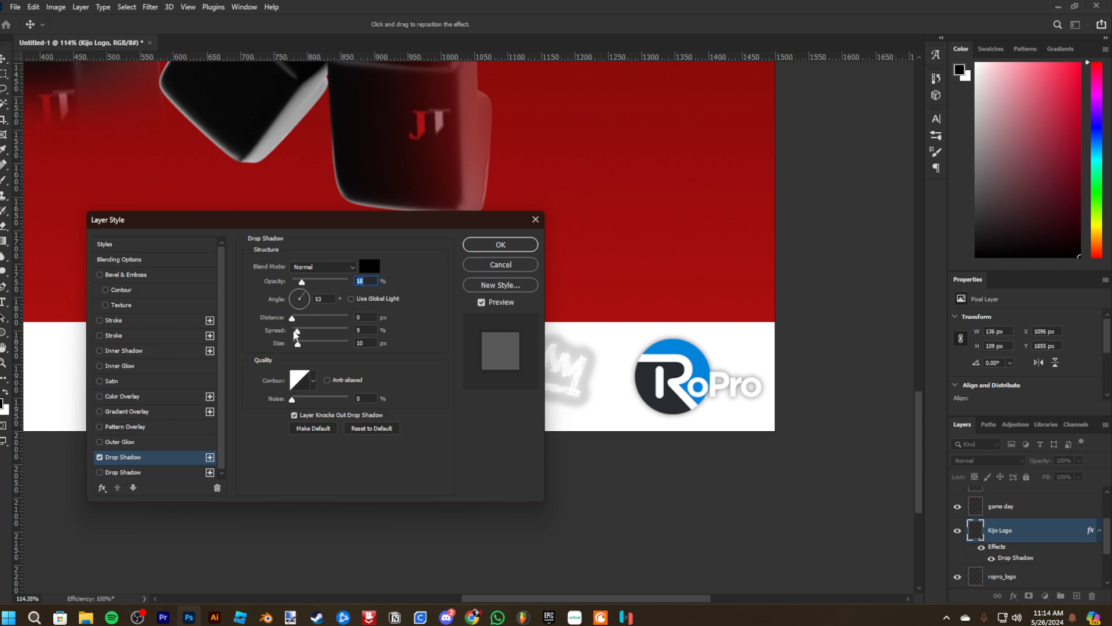
drag(295, 335, 294, 346)
drag(302, 284, 318, 286)
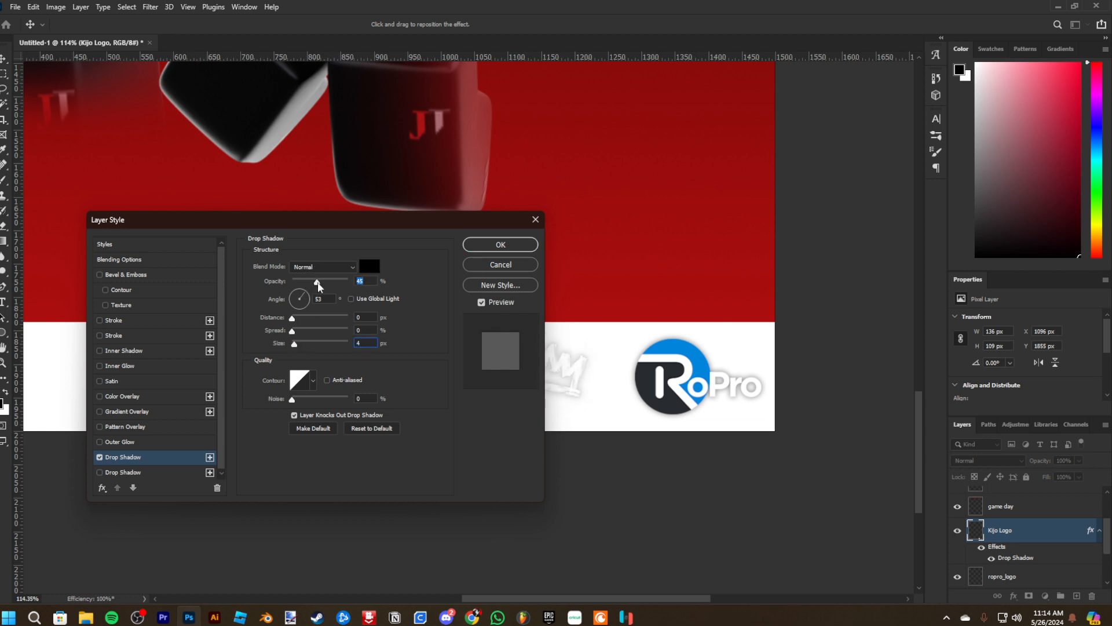
click(480, 243)
Move the Kijo Logo crown slightly closer to the RoPro logo on the white strip
key(ctrl+t)
drag(562, 369, 581, 378)
key(Return)
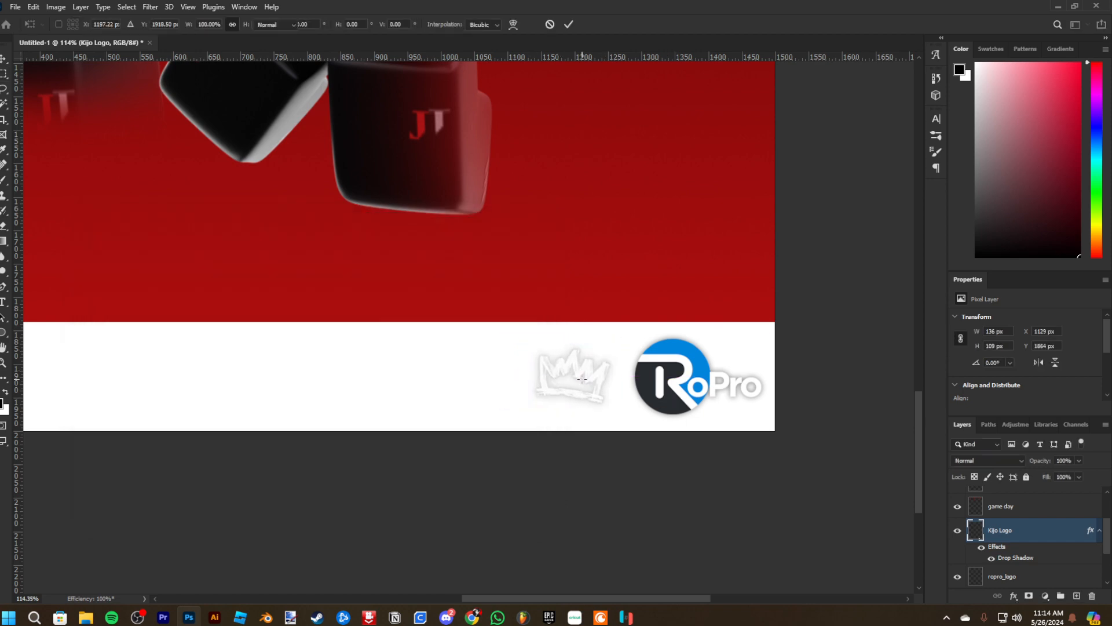
Invert the Layer 2 sponsor strip from white to black
scroll(485, 193, down, 12)
scroll(591, 492, up, 5)
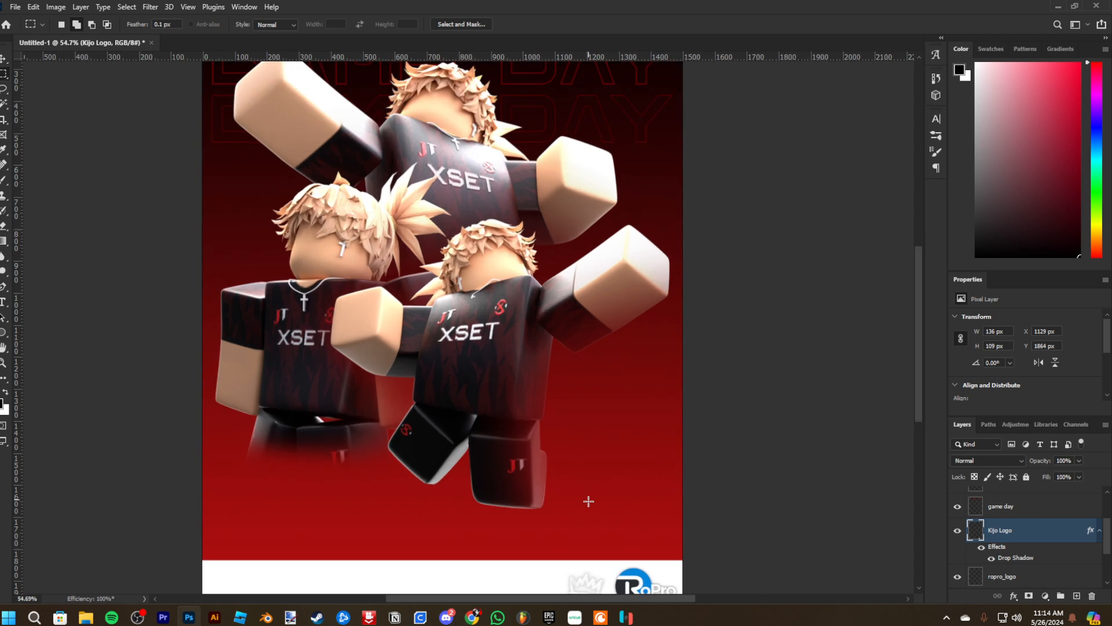
drag(589, 501, 626, 385)
scroll(1014, 531, down, 1)
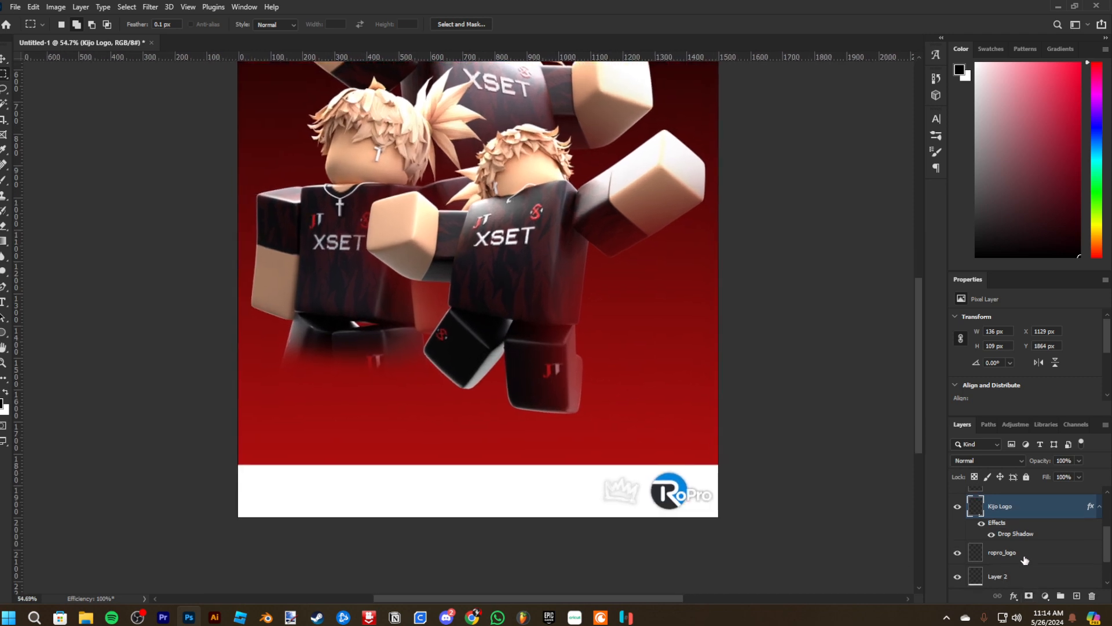
scroll(1019, 562, down, 2)
click(1020, 530)
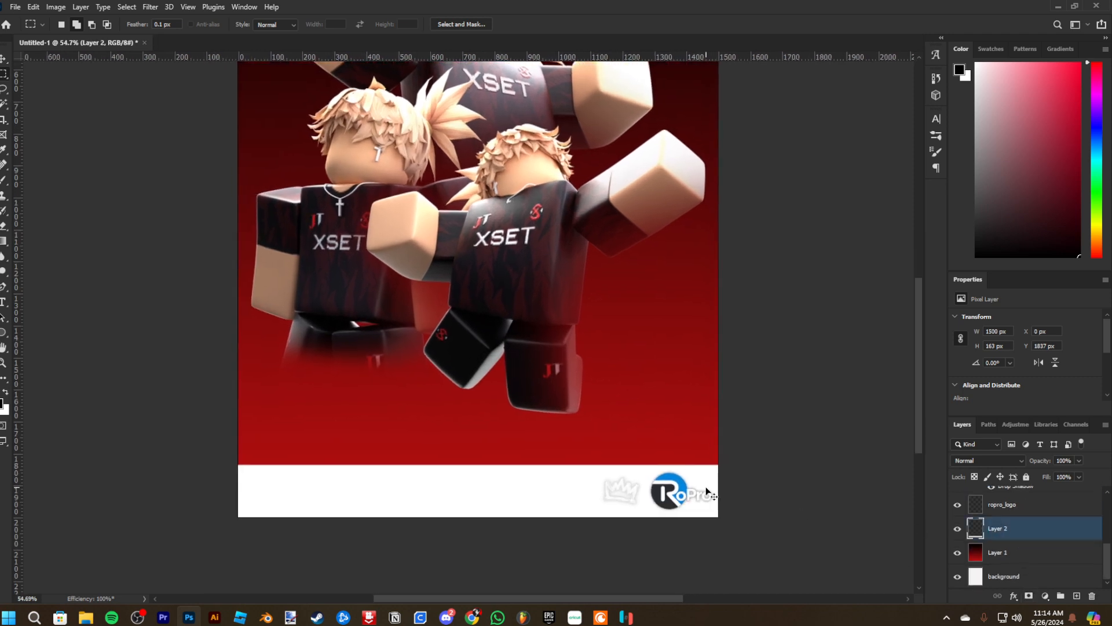
key(ctrl+i)
scroll(707, 482, down, 8)
scroll(430, 530, up, 4)
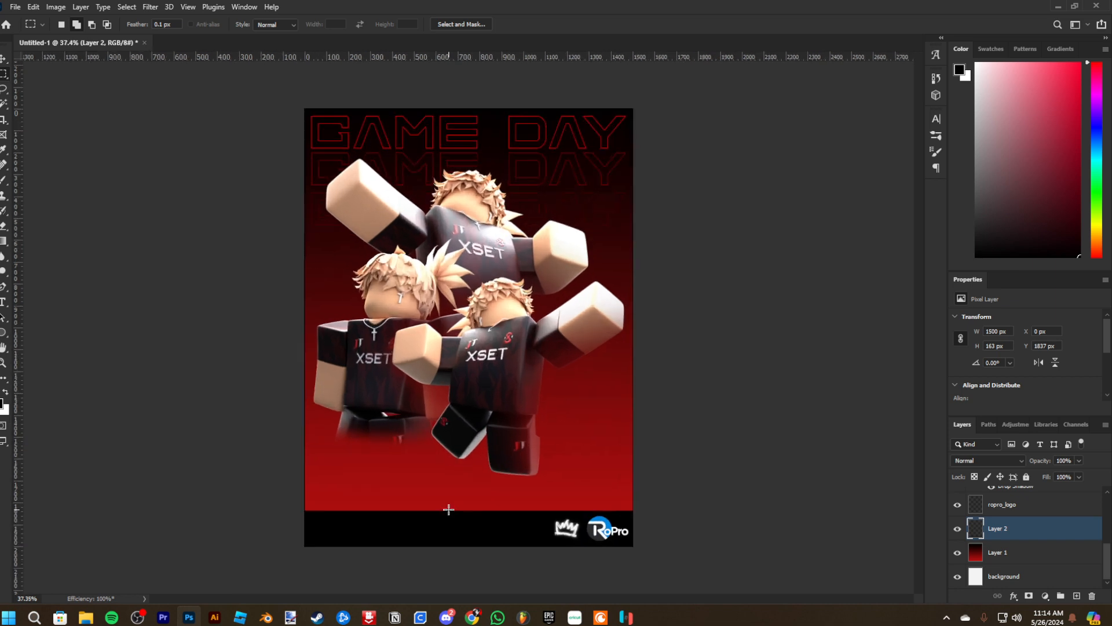
Add a Stroke to the game day layer, positioned outside and coloured red b00000 sampled from the title
scroll(977, 533, up, 3)
scroll(470, 347, down, 2)
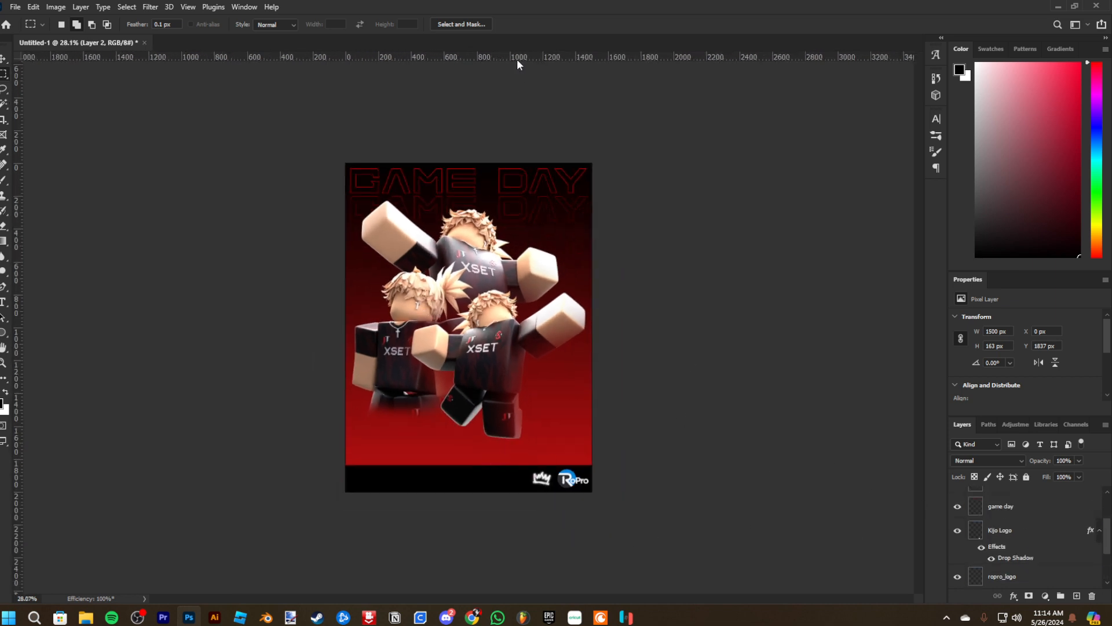
scroll(464, 117, up, 3)
scroll(650, 238, down, 1)
scroll(1045, 537, up, 2)
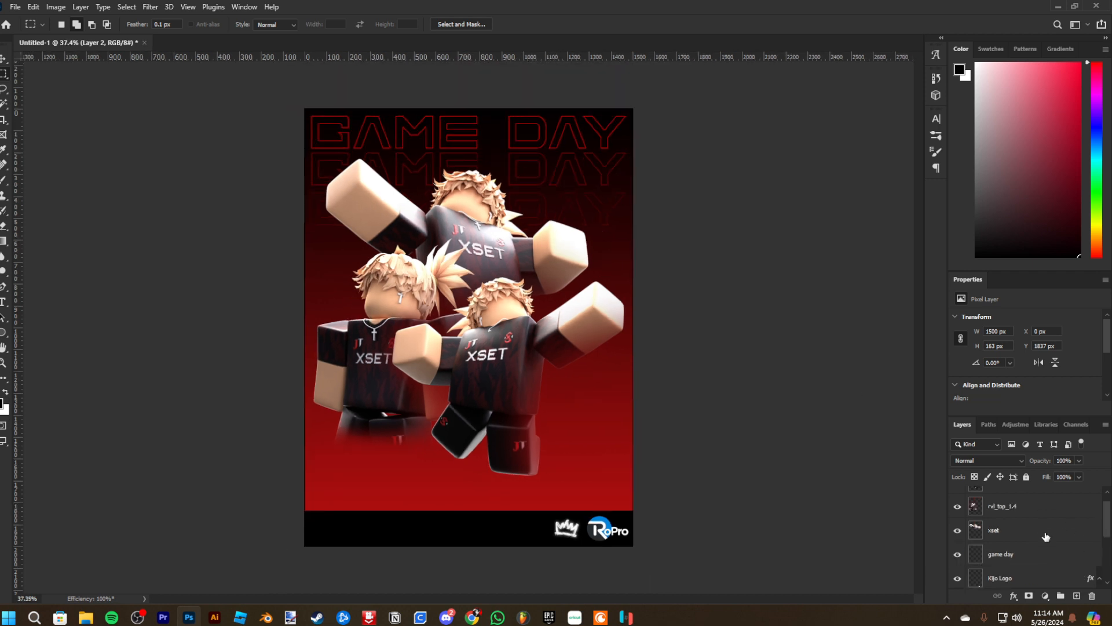
click(1050, 553)
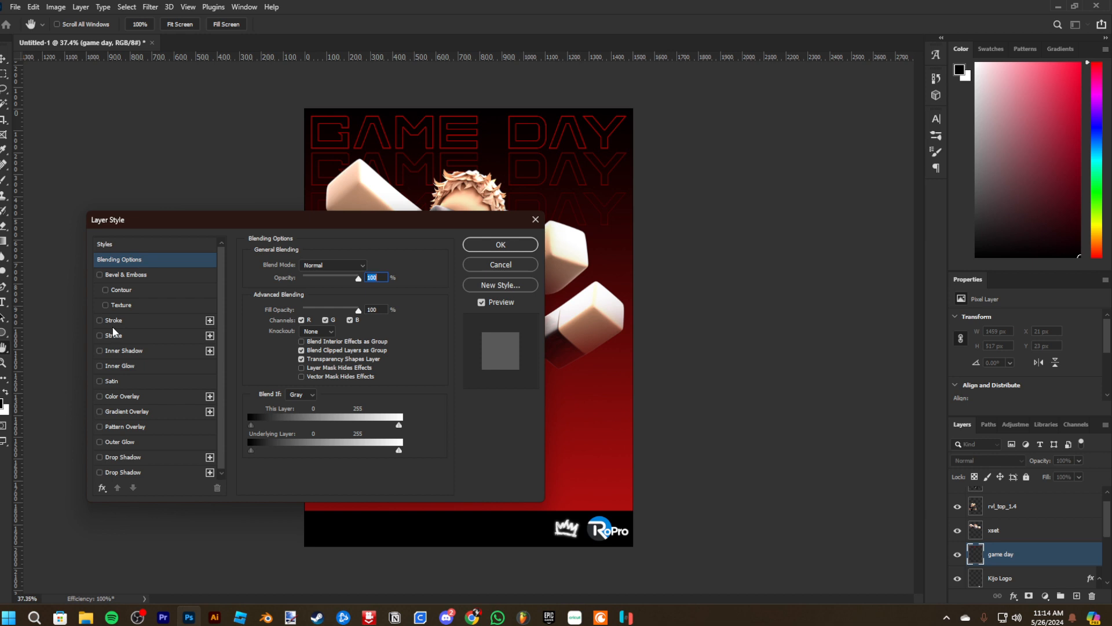
click(113, 336)
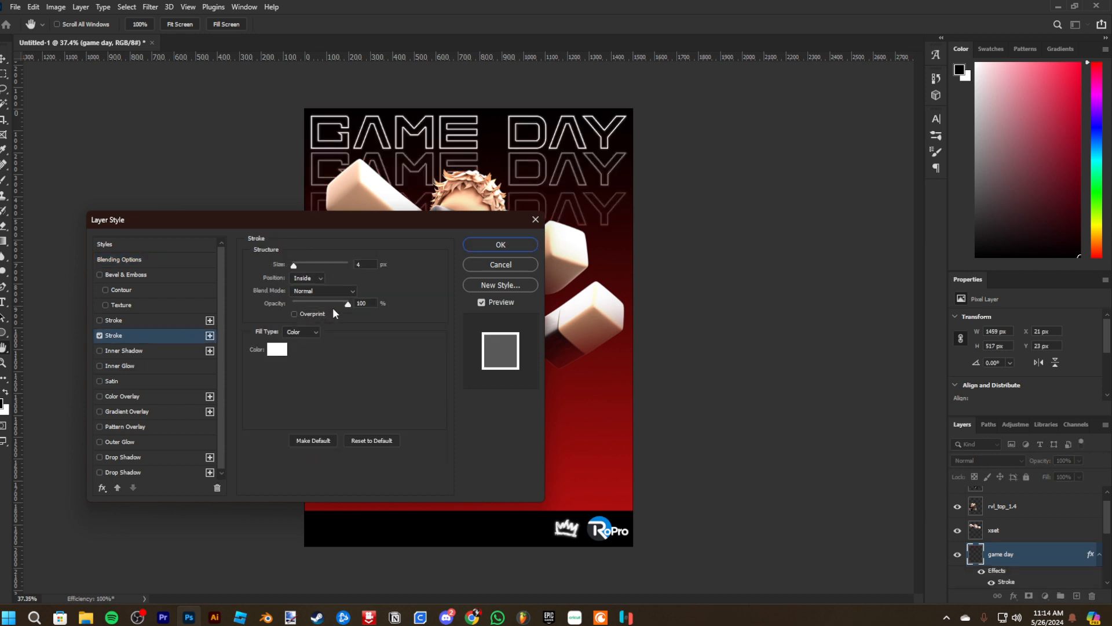
click(306, 278)
click(306, 284)
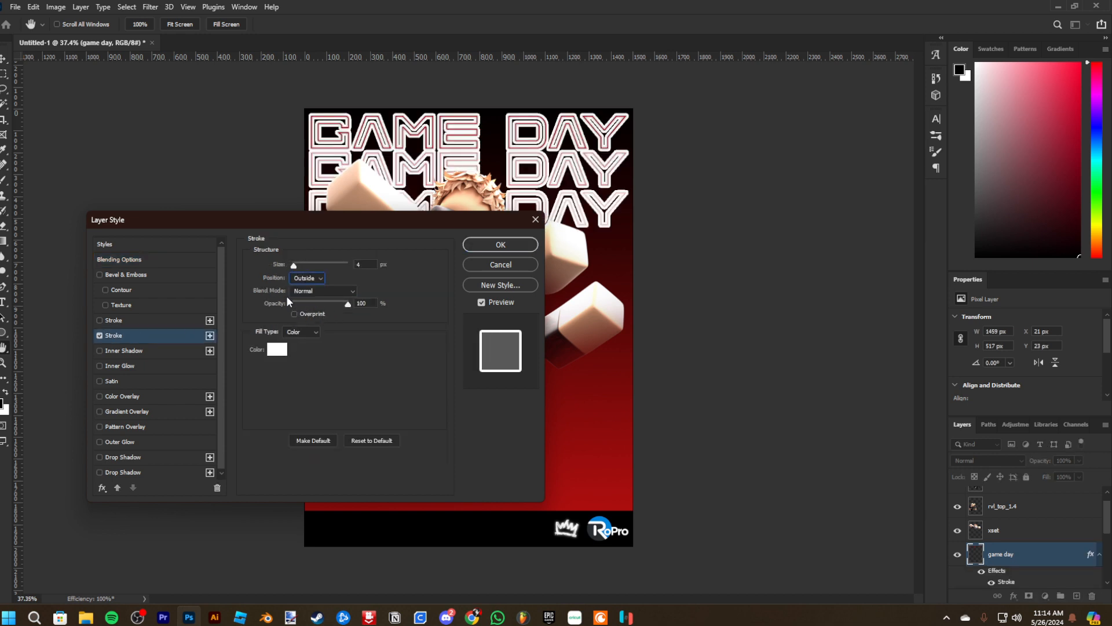
click(278, 349)
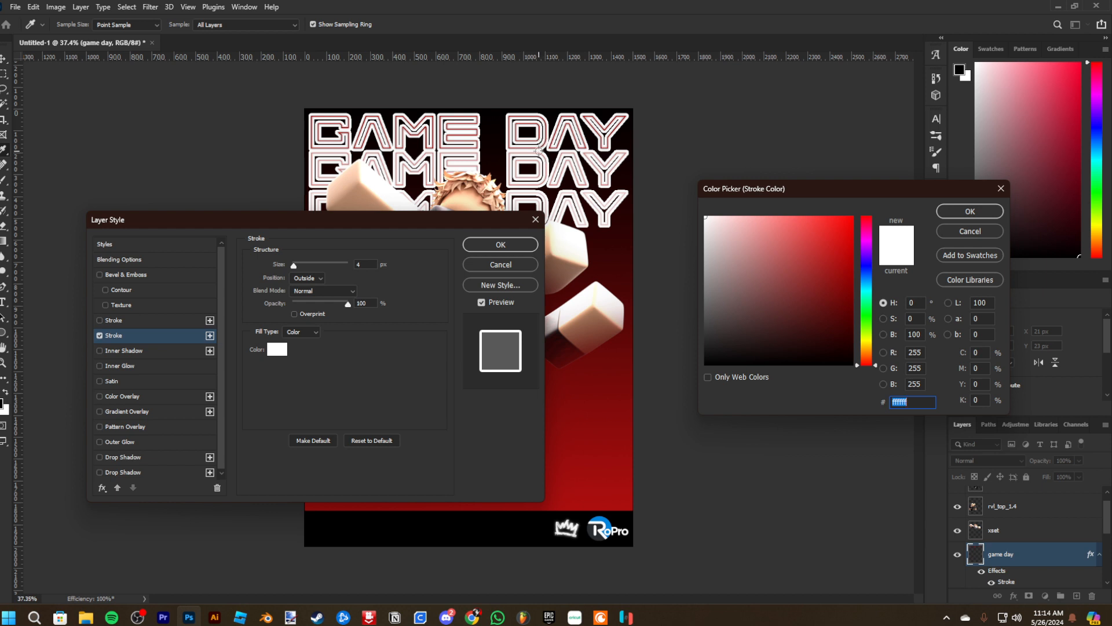
click(506, 132)
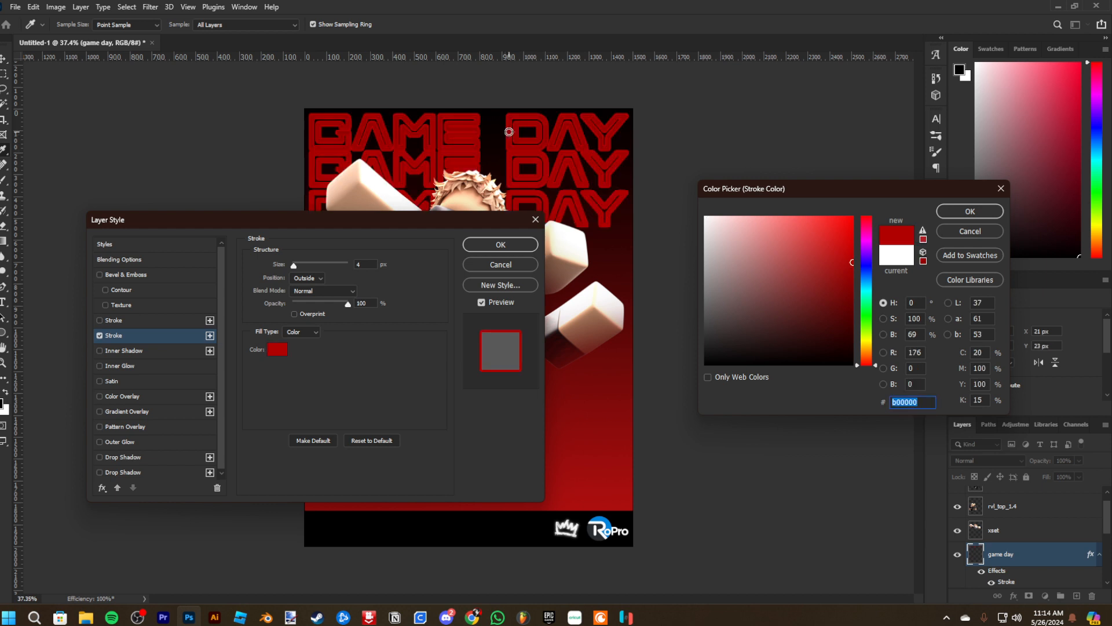
click(970, 212)
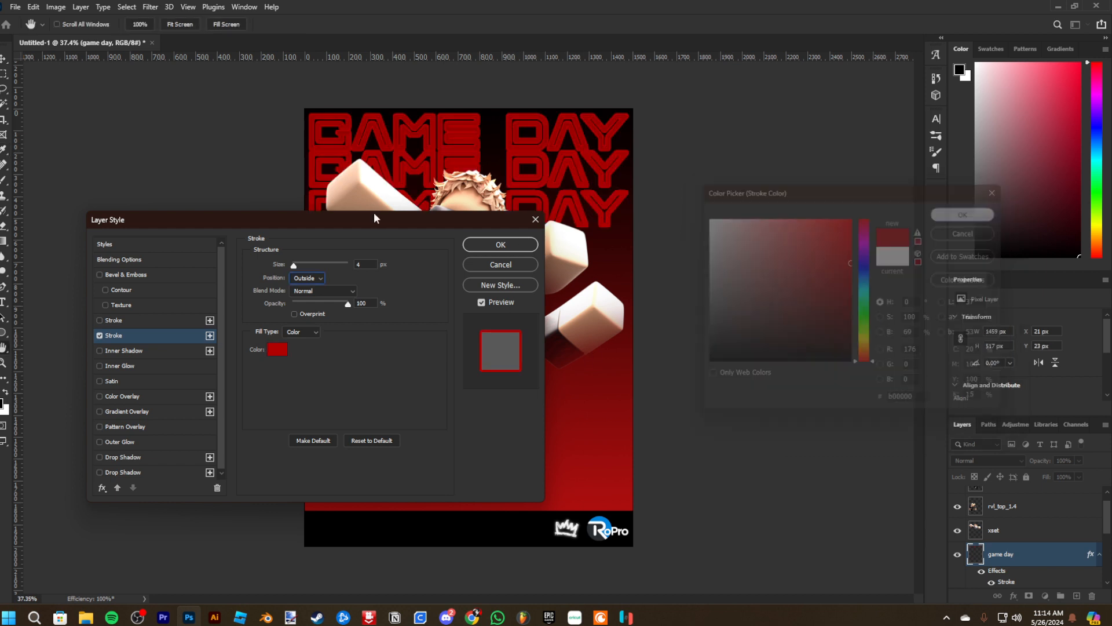
Set the game day layer's Stroke size to 1 px and its colour to dark red 540000
click(279, 266)
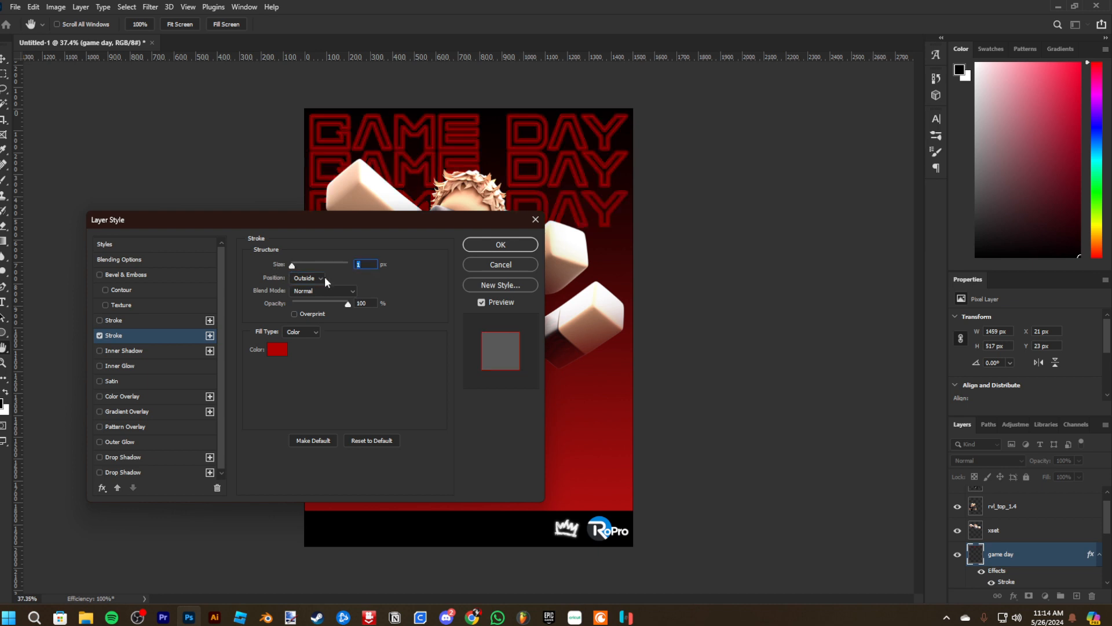
click(277, 349)
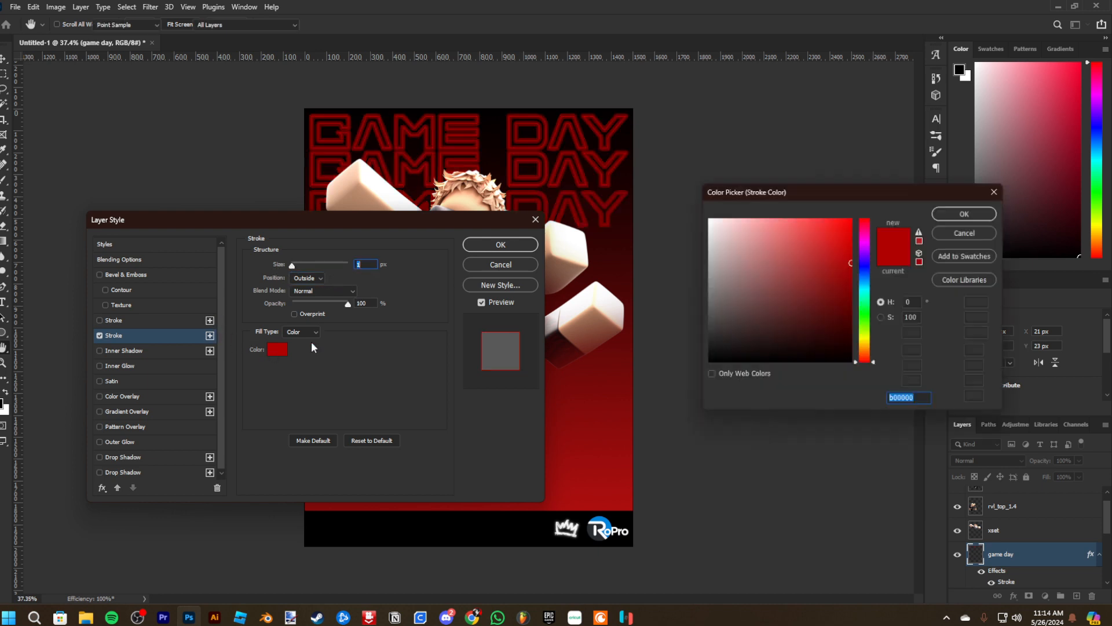
click(858, 317)
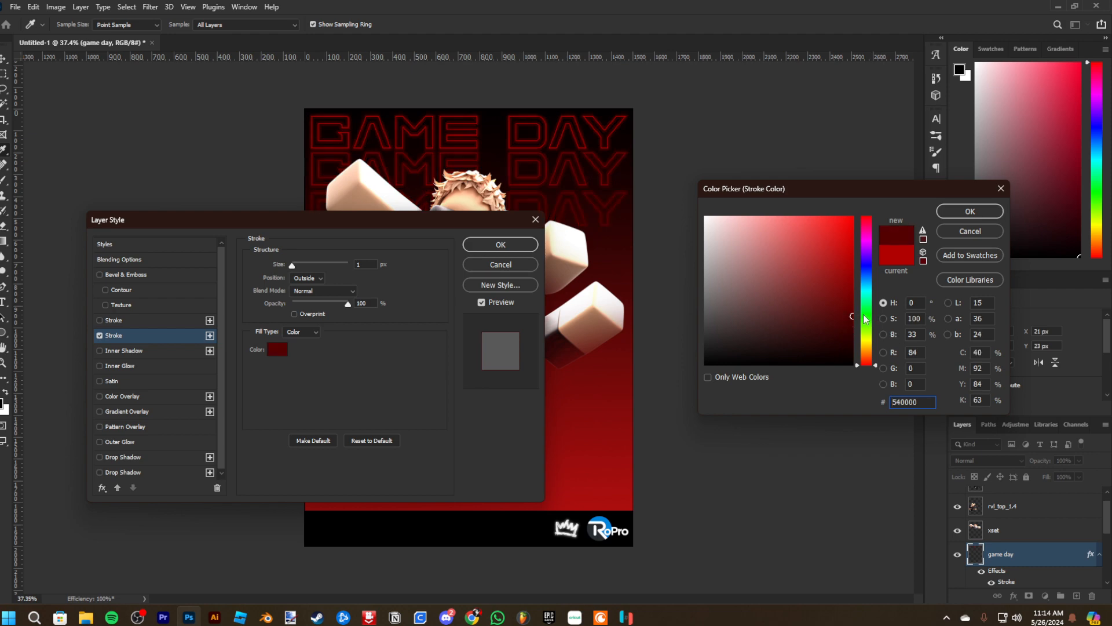
click(970, 212)
click(499, 243)
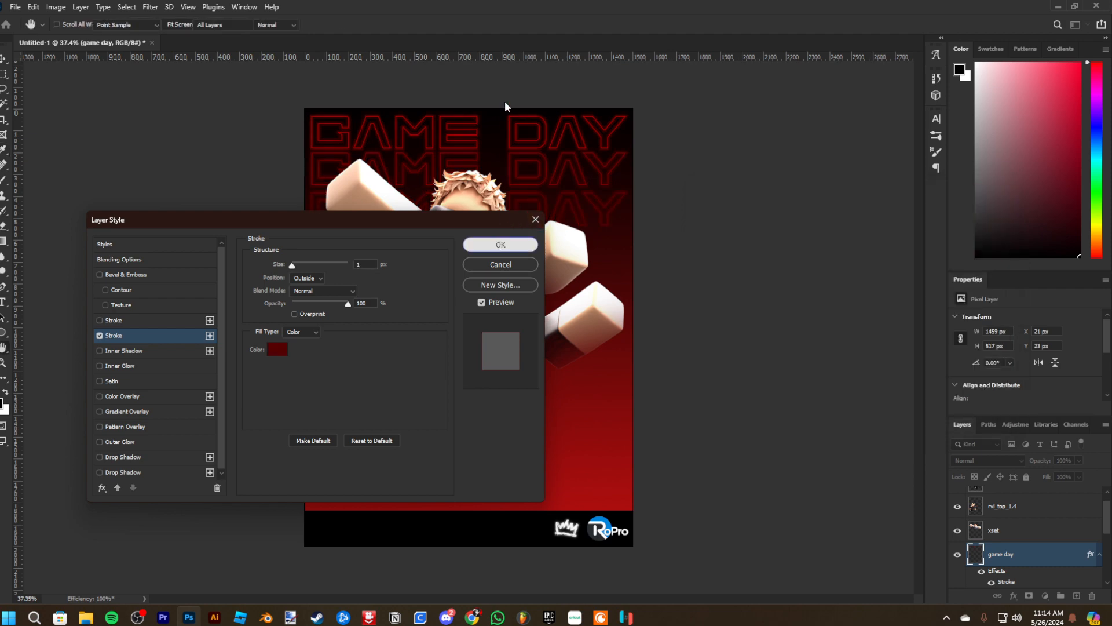
Replace the game day layer's Stroke with an Outer Glow in bright red ff0000
scroll(508, 101, up, 3)
scroll(508, 101, up, 5)
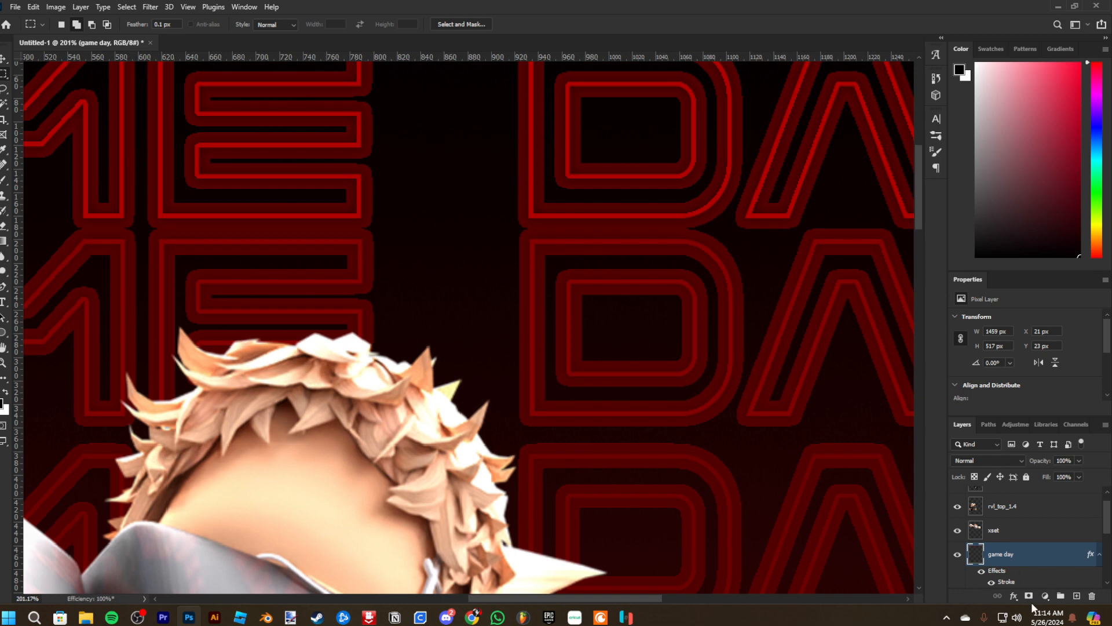
double_click(1046, 565)
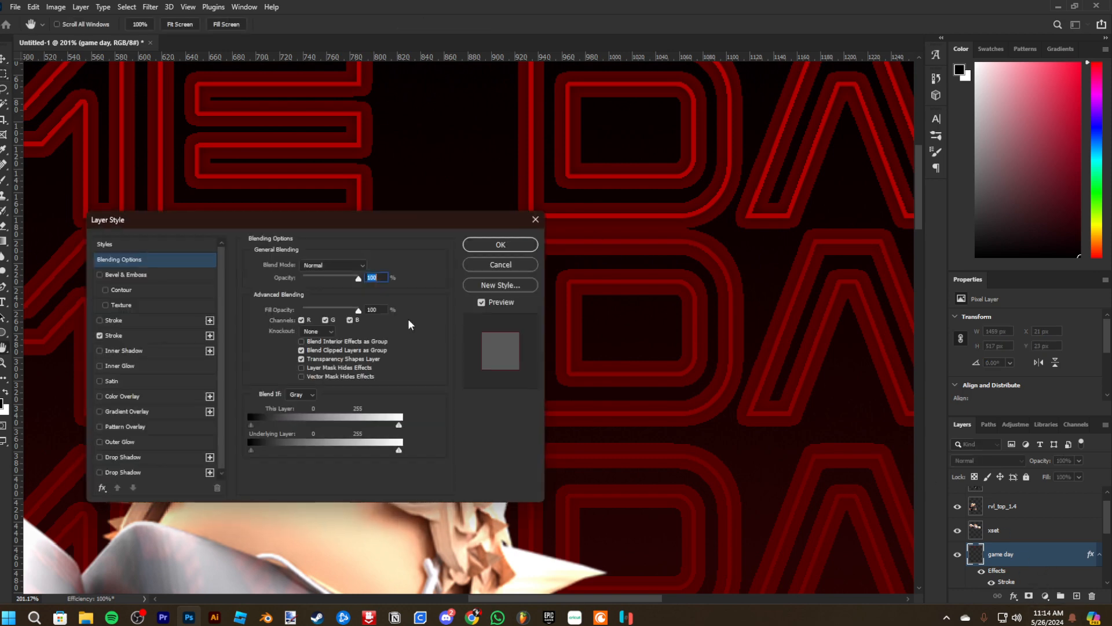
click(100, 335)
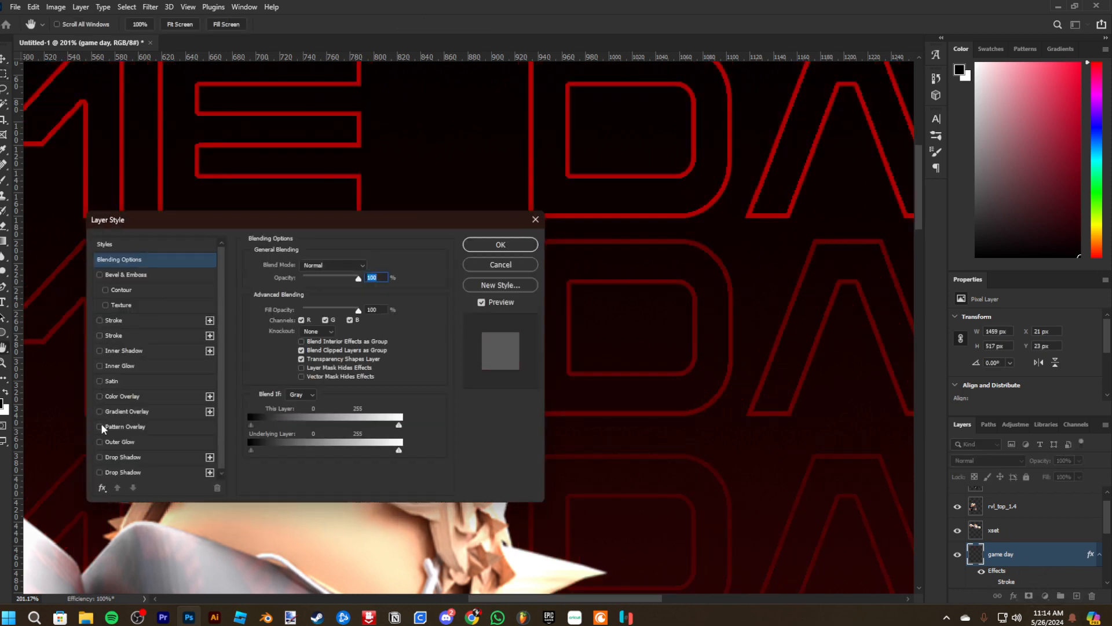
click(100, 441)
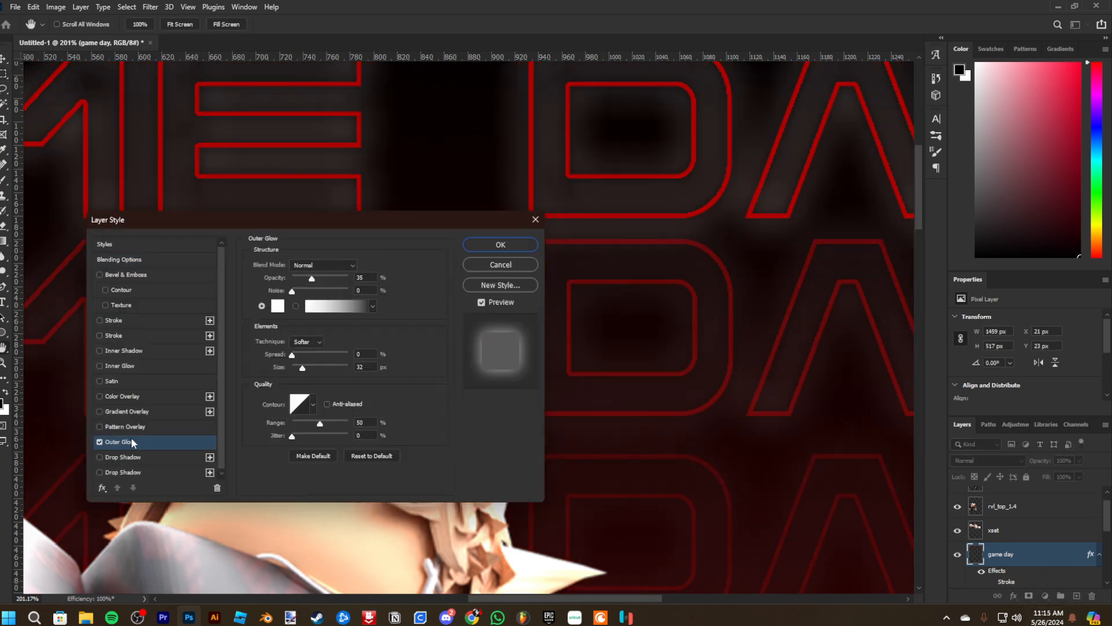
click(278, 306)
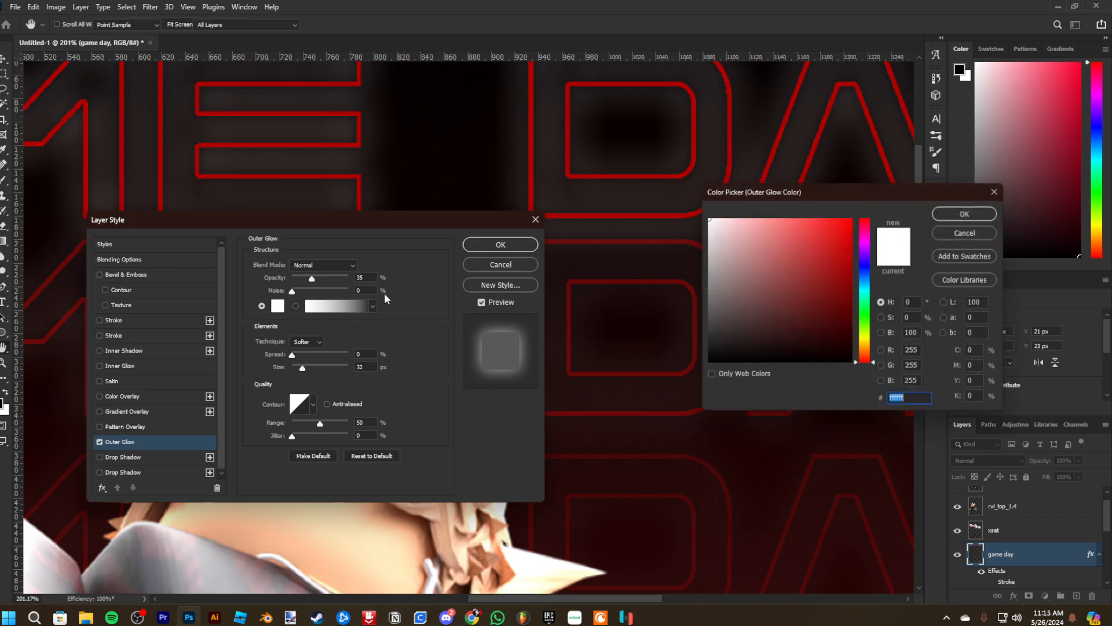
click(532, 179)
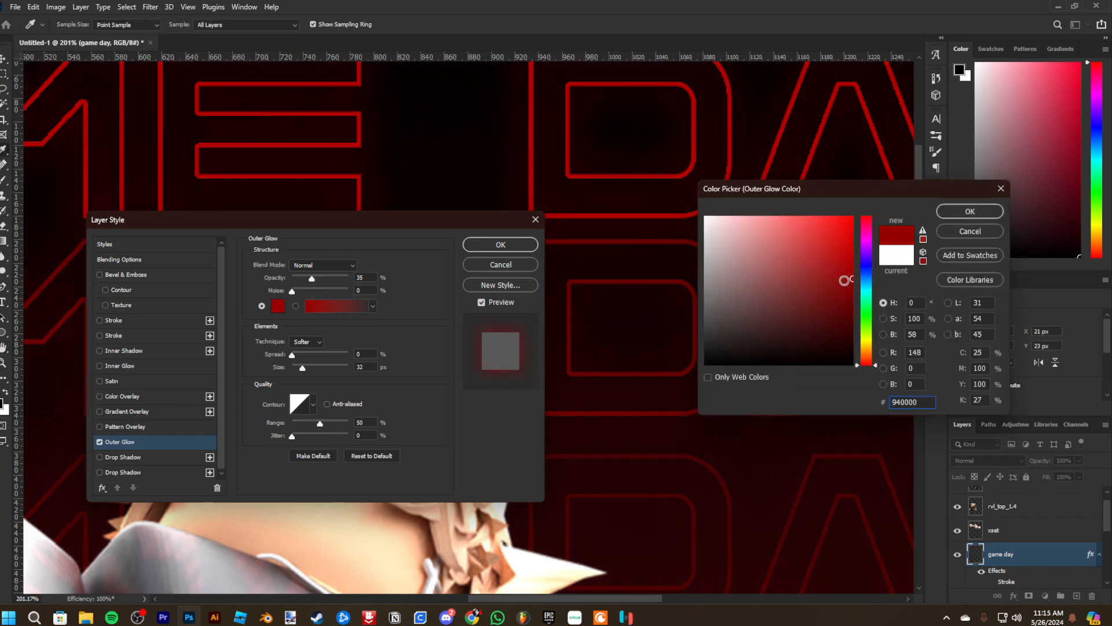
drag(845, 280, 881, 206)
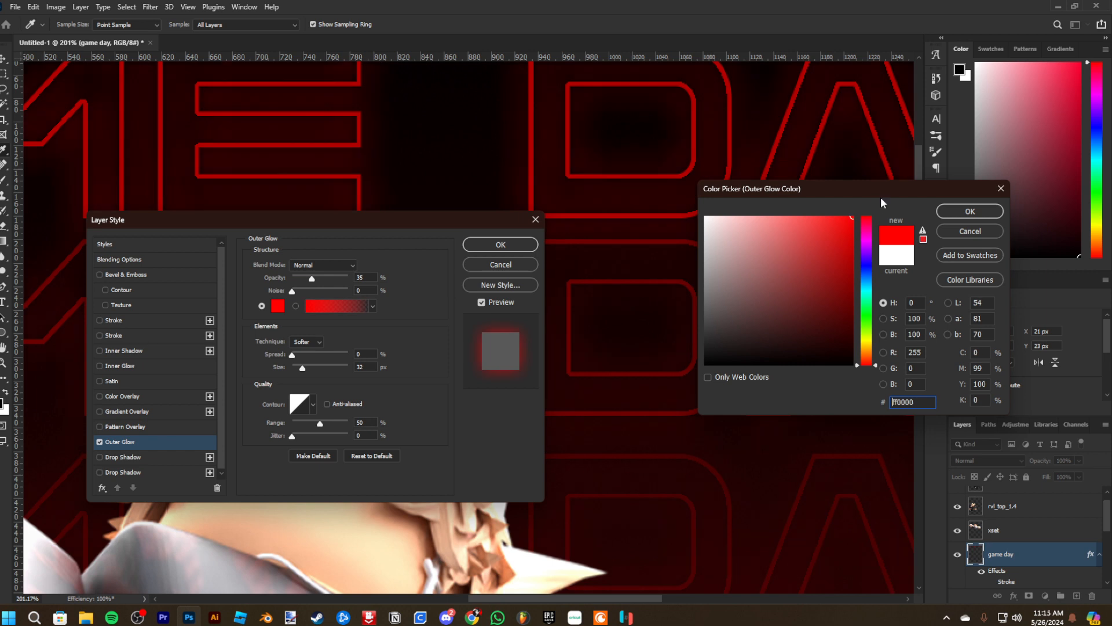
click(944, 212)
Set the game day layer's Outer Glow to 85% opacity and 5 px size, with a darker red colour
drag(312, 280, 340, 278)
drag(302, 369, 294, 371)
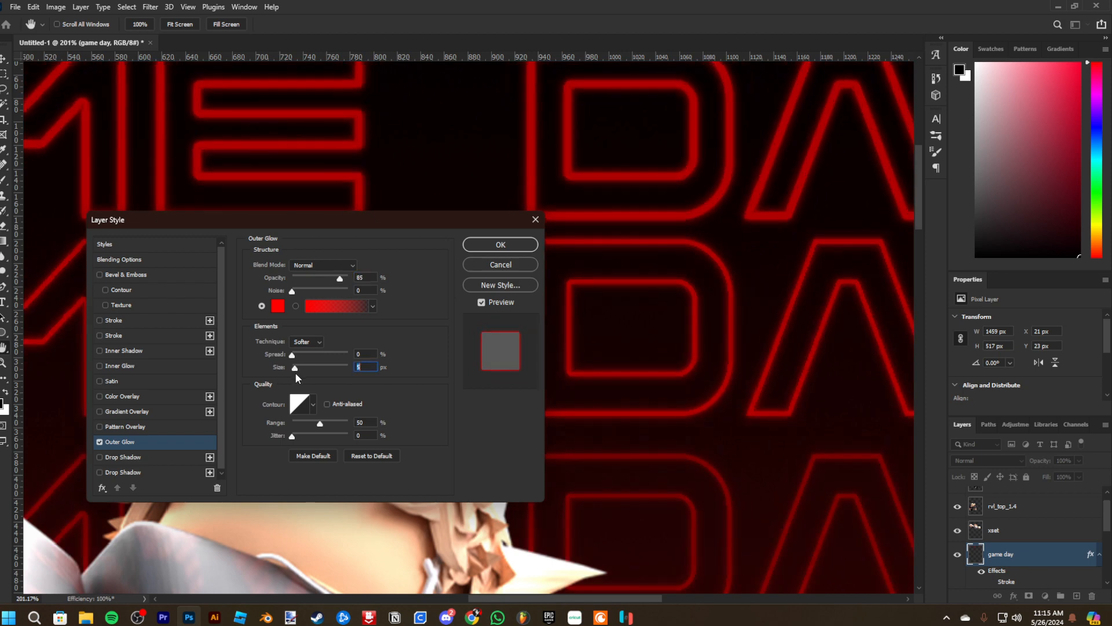
click(277, 306)
click(852, 259)
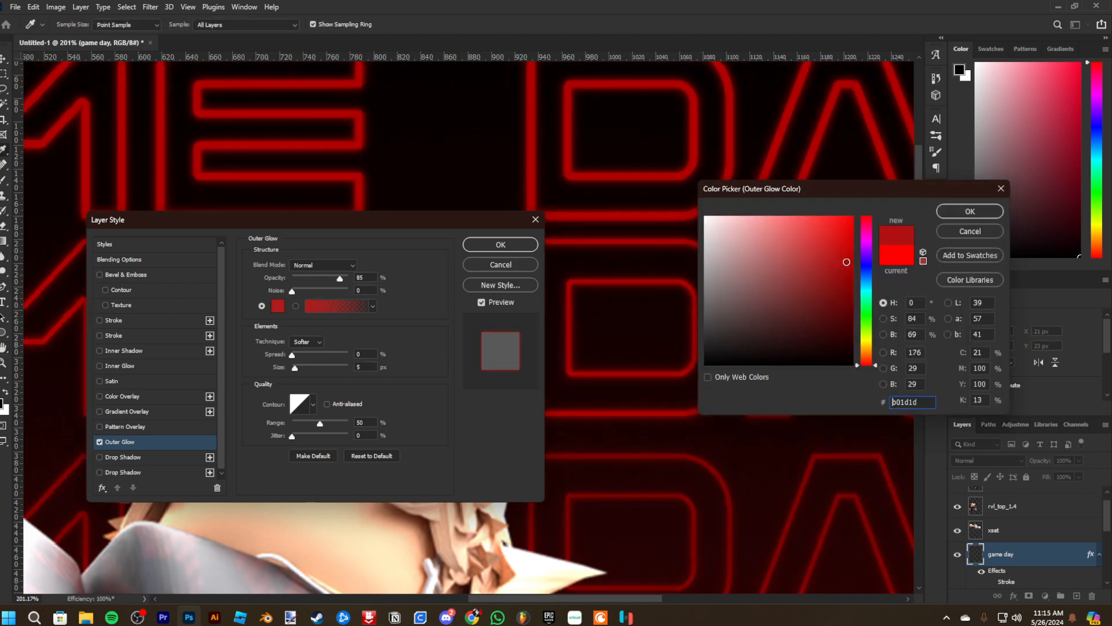
click(970, 211)
click(501, 245)
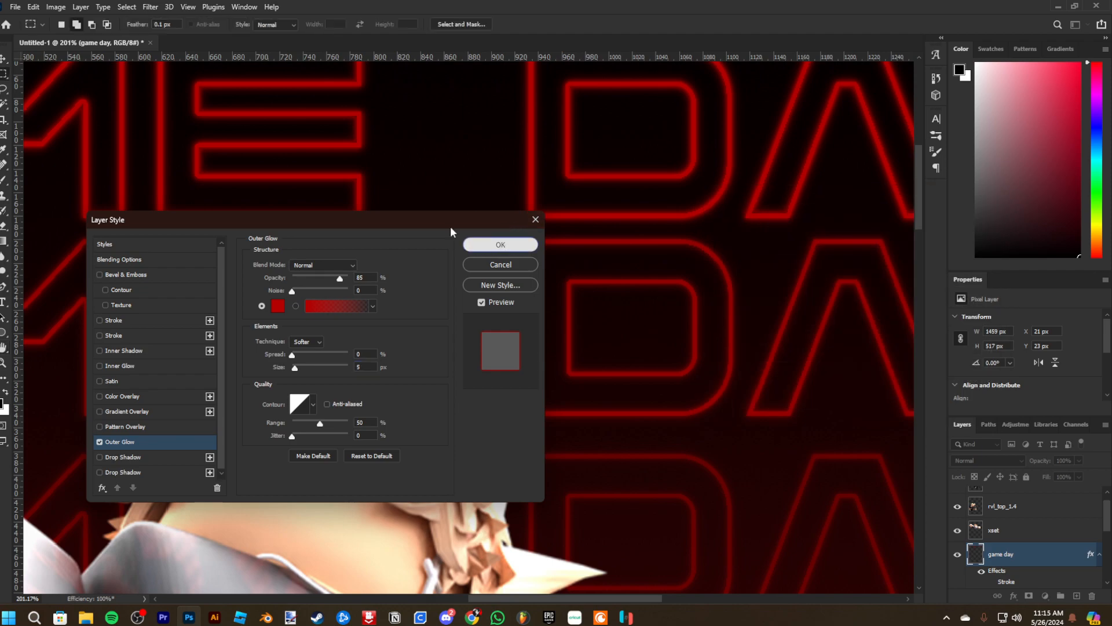
Rasterize the layer style of the game day layer
scroll(336, 203, down, 5)
scroll(466, 124, up, 3)
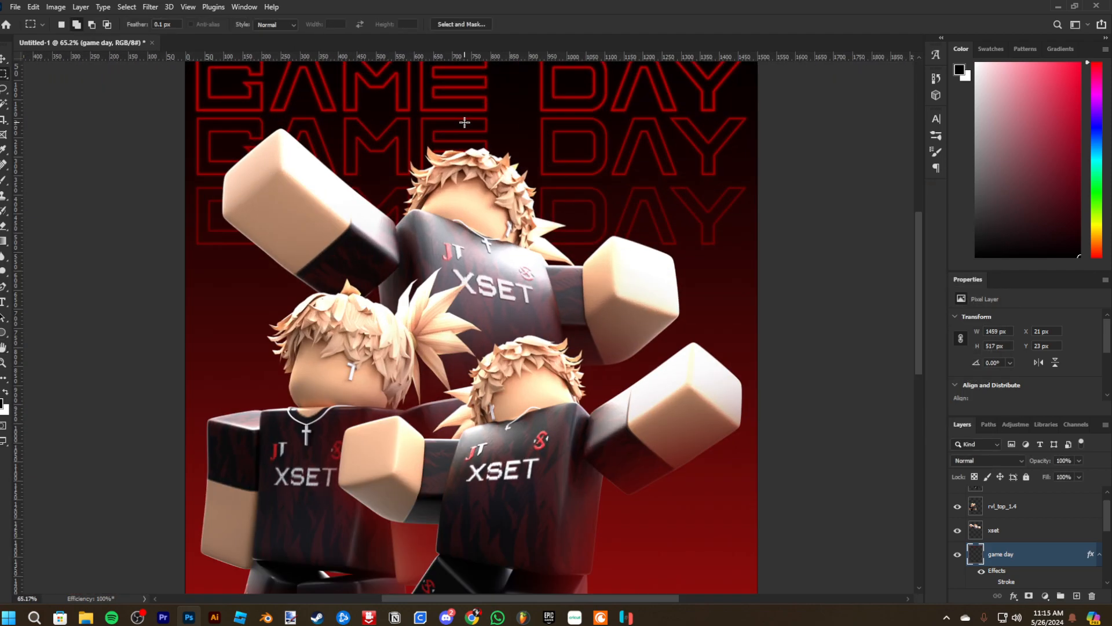
scroll(418, 359, down, 2)
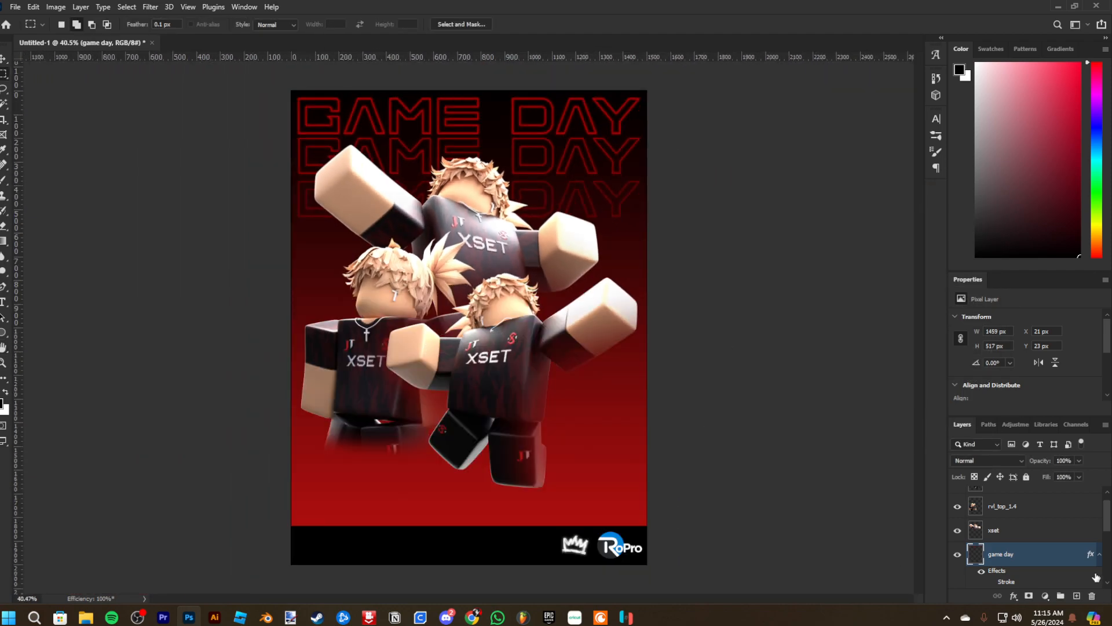
right_click(1050, 551)
click(998, 239)
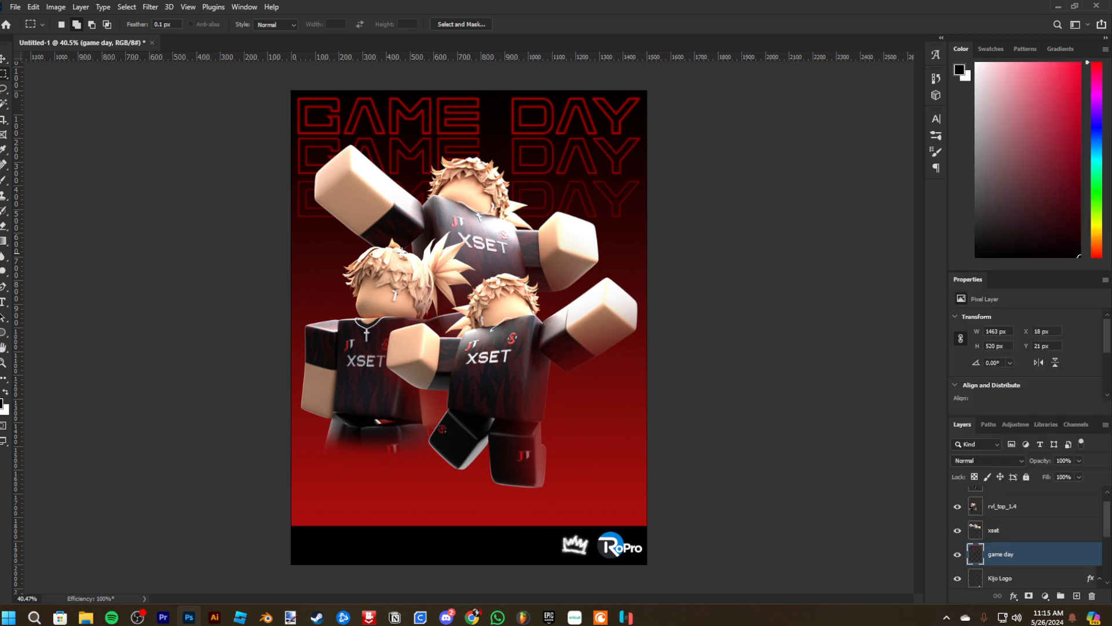
Create a new empty layer directly above the game day layer
scroll(483, 400, down, 1)
key(t)
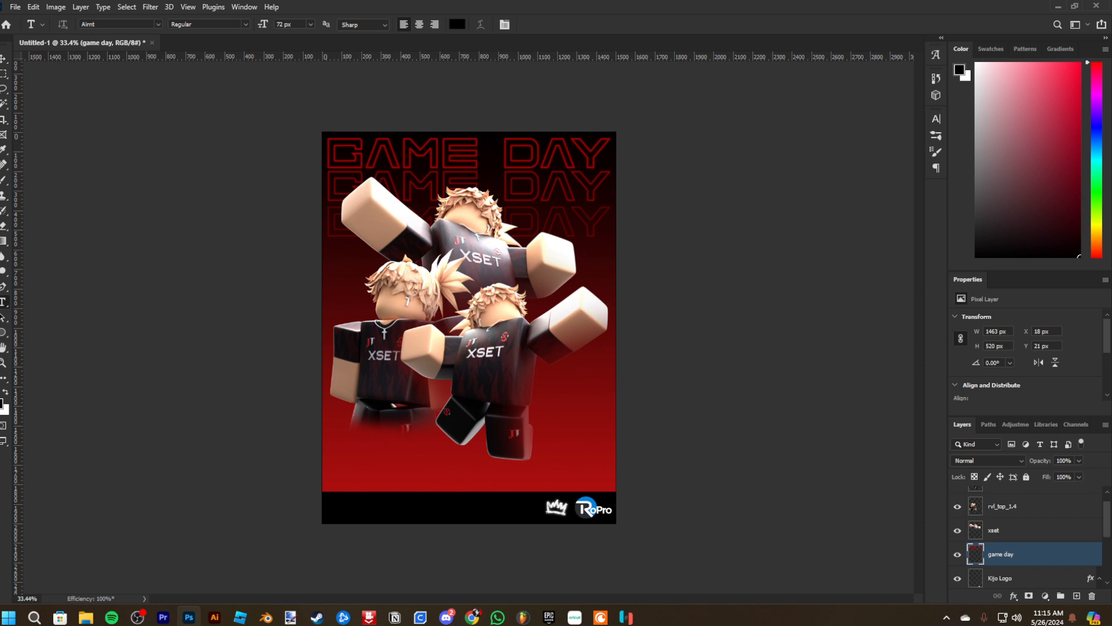
scroll(460, 400, up, 4)
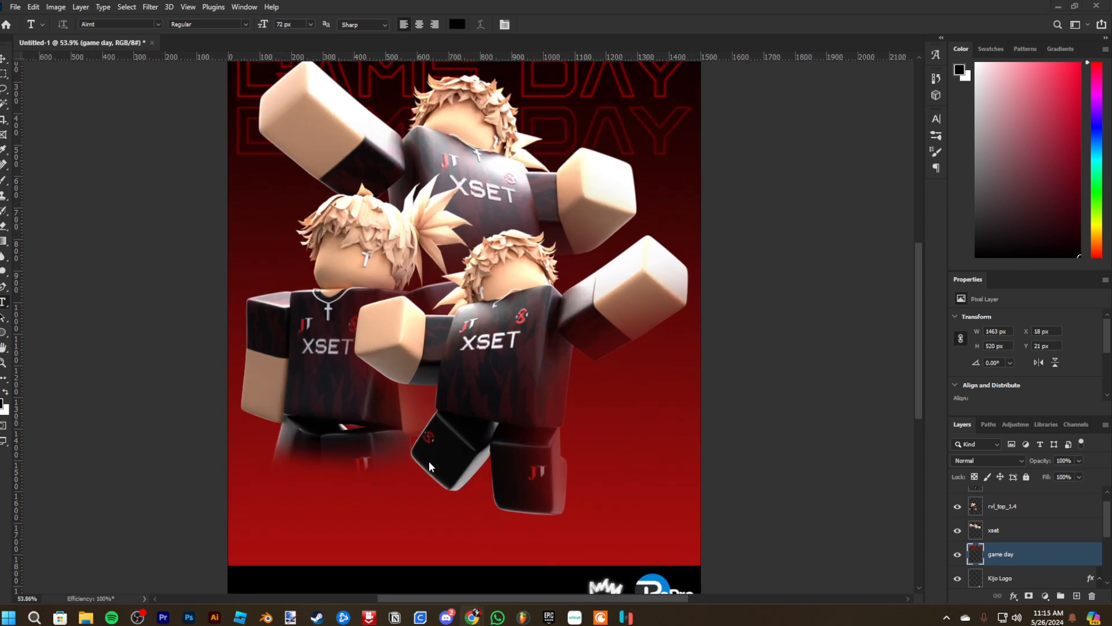
click(1076, 595)
scroll(700, 459, down, 3)
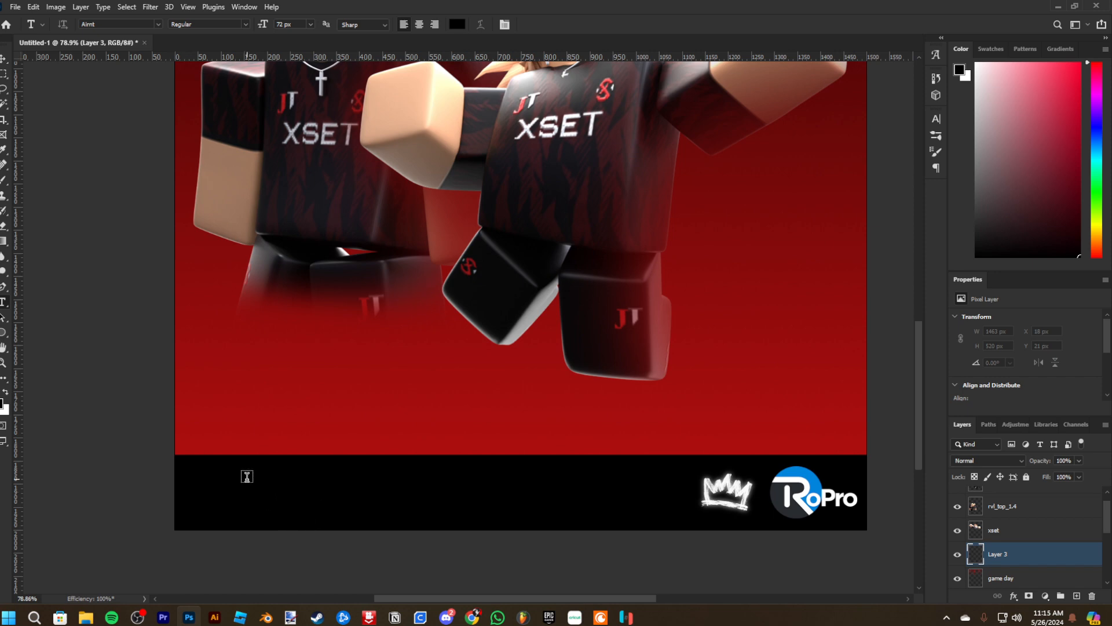
Add the black text XSET at 72 px on the red background beside the front character, below its raised arm
drag(620, 272, 538, 583)
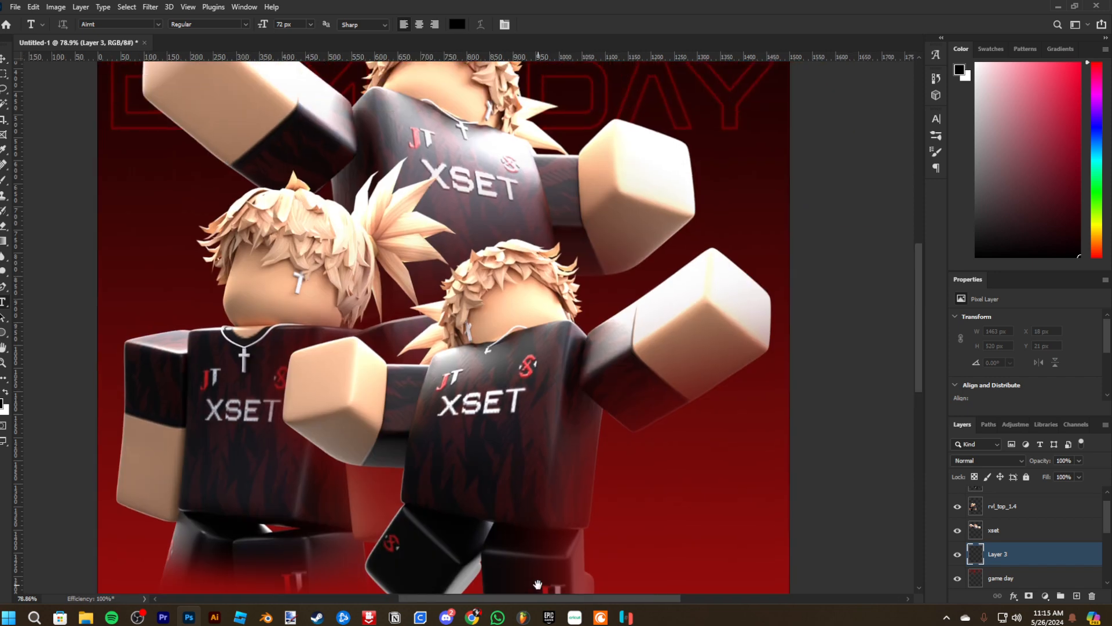
drag(515, 349, 547, 291)
drag(571, 476, 570, 354)
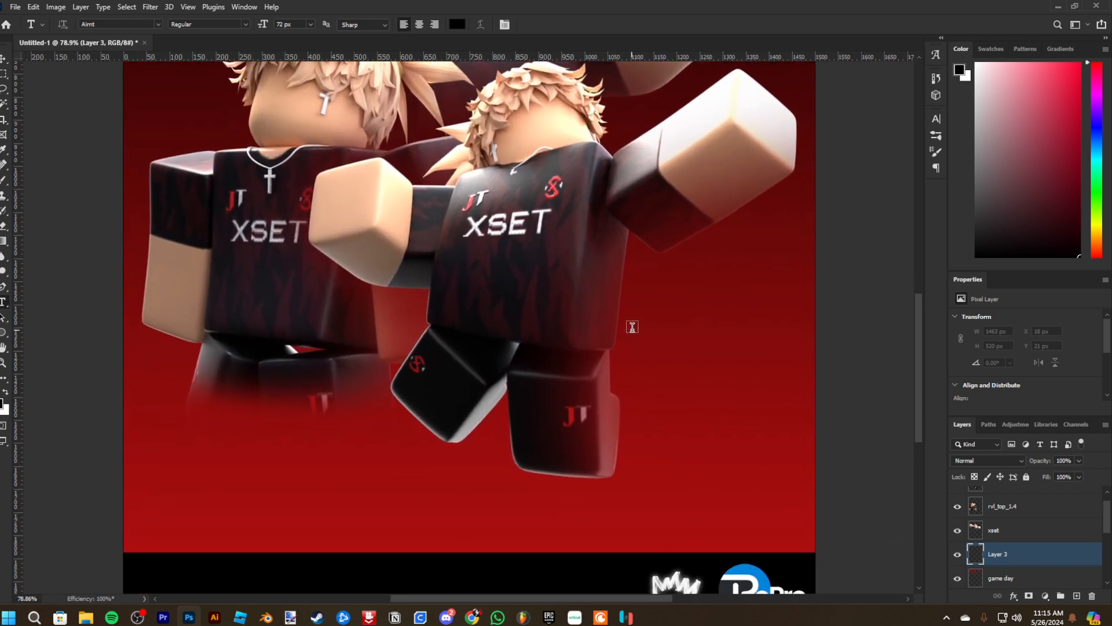
click(638, 326)
text(XES)
key(BackSpace)
key(BackSpace)
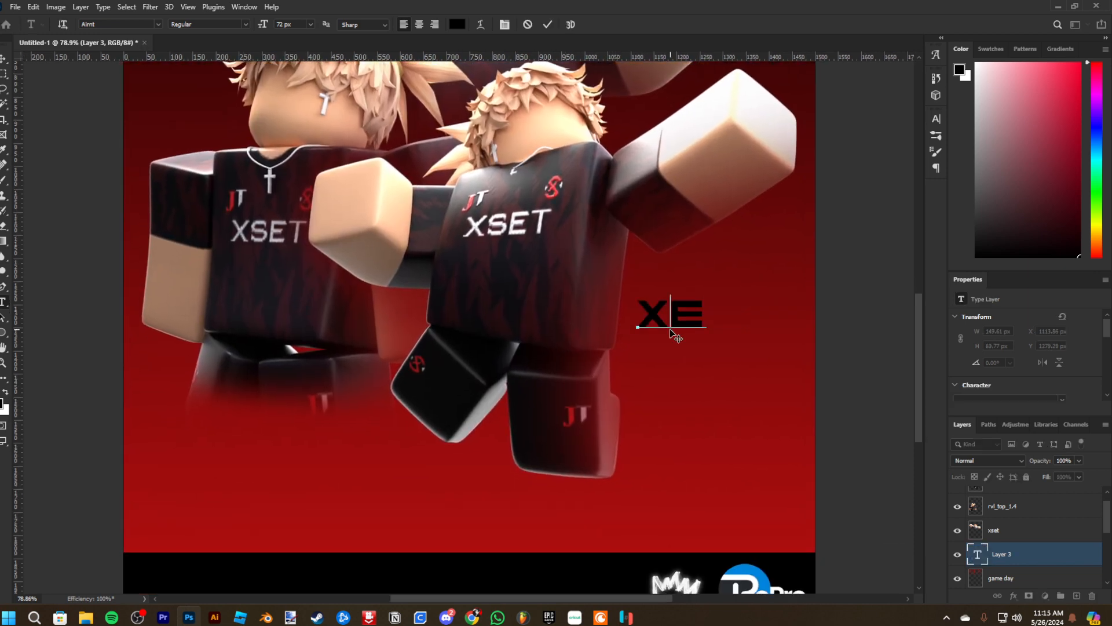
text(S)
key(End)
text(T)
key(ctrl+Return)
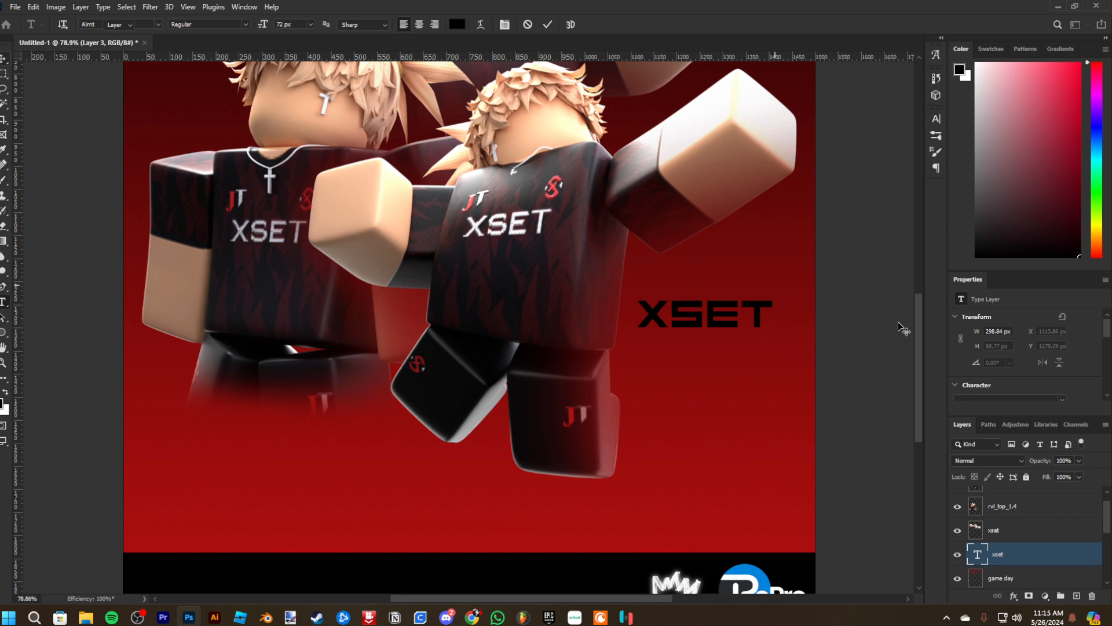
Move the XSET text slightly upward beside the front character
key(ctrl+t)
drag(689, 320, 691, 317)
drag(687, 330, 694, 317)
key(Return)
Scale the placed XSET_full_lightmode logo to about 18% and position it beside the front character, below its raised arm
scroll(544, 152, up, 5)
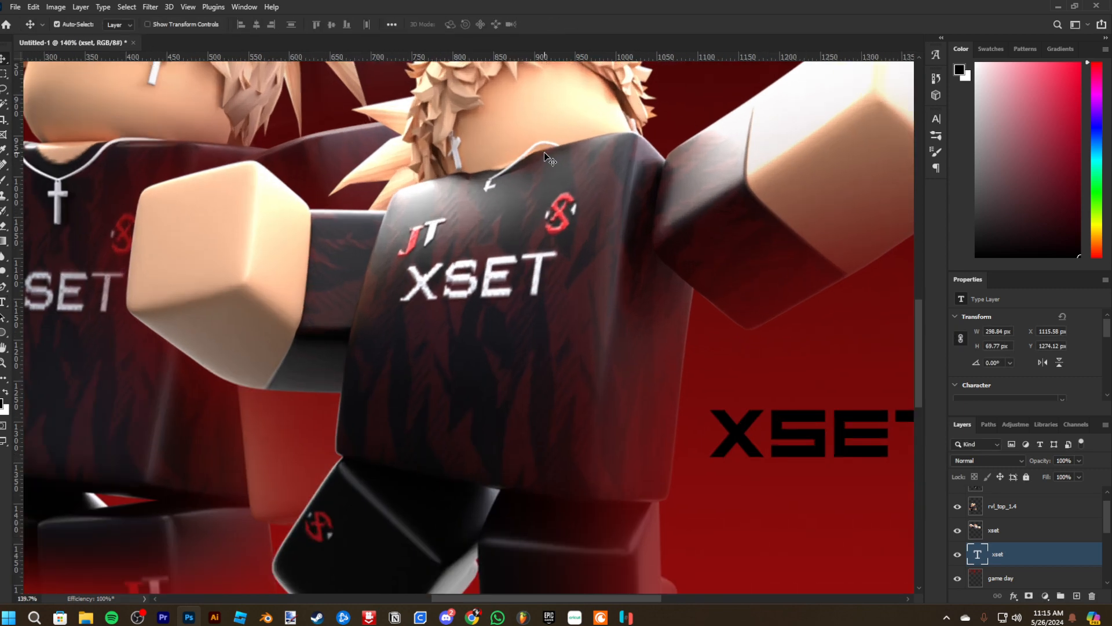
scroll(507, 151, down, 4)
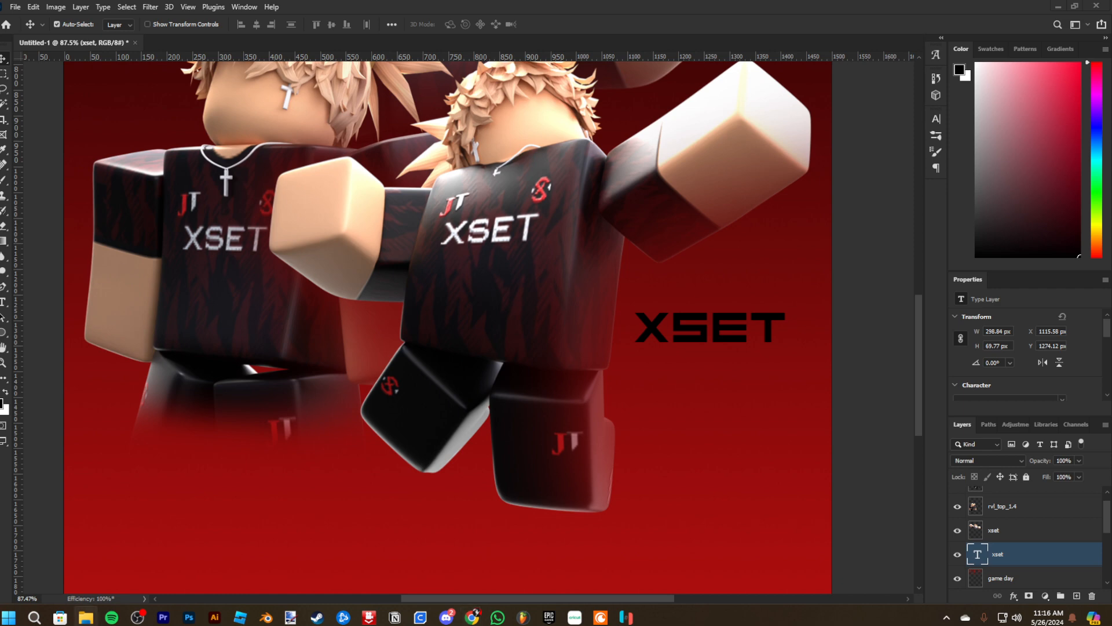
scroll(462, 295, down, 5)
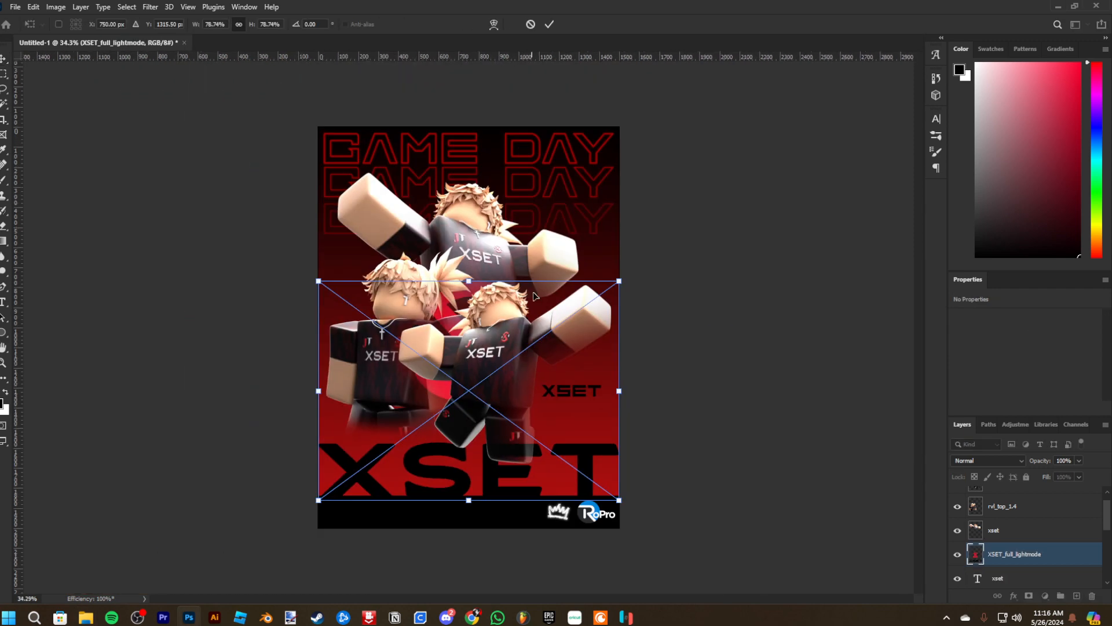
drag(466, 282, 539, 391)
scroll(564, 392, up, 5)
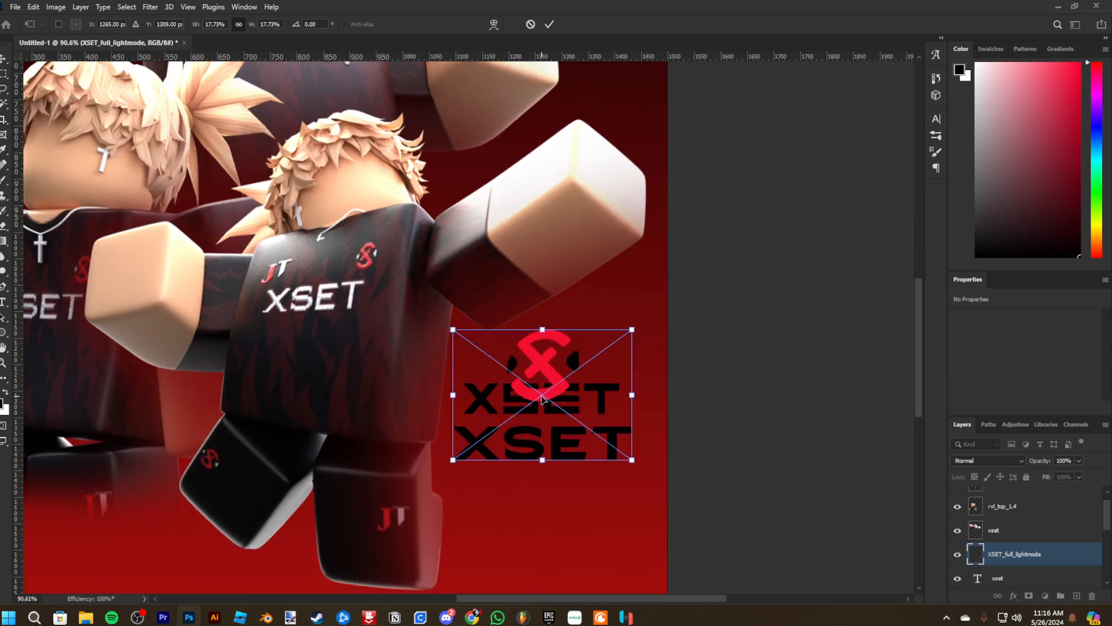
key(Return)
Delete the xset text layer beneath the placed logo
scroll(1000, 568, down, 1)
click(1026, 531)
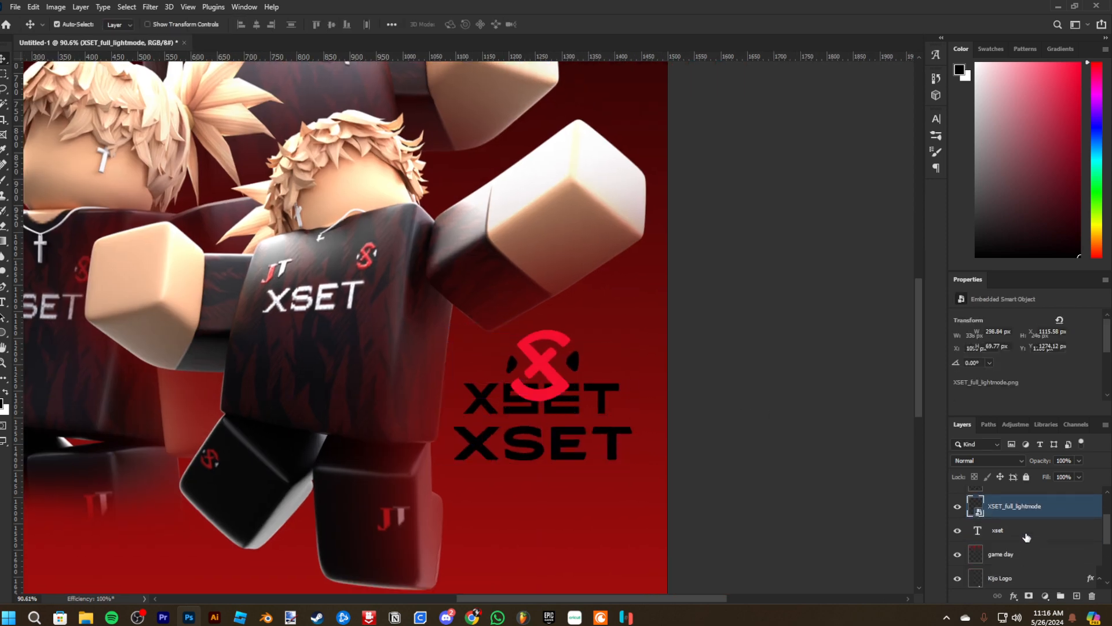
key(Delete)
Marquee-select the red emblem above the XSET wordmark in the logo and rasterize the logo layer
click(1030, 509)
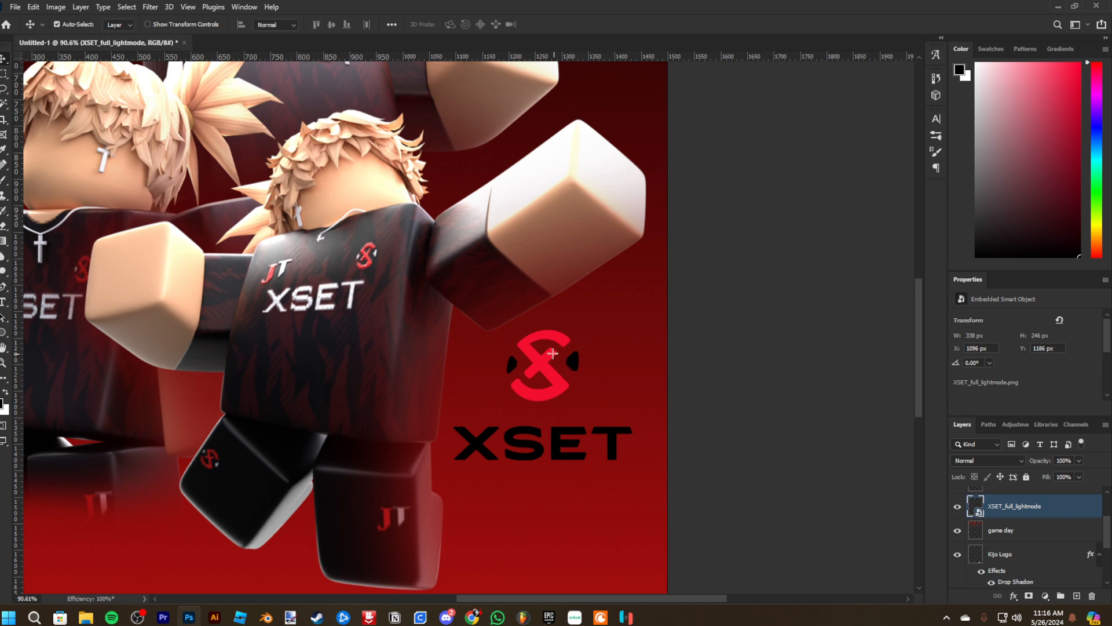
key(m)
drag(492, 322, 587, 408)
scroll(601, 409, down, 2)
scroll(603, 400, down, 2)
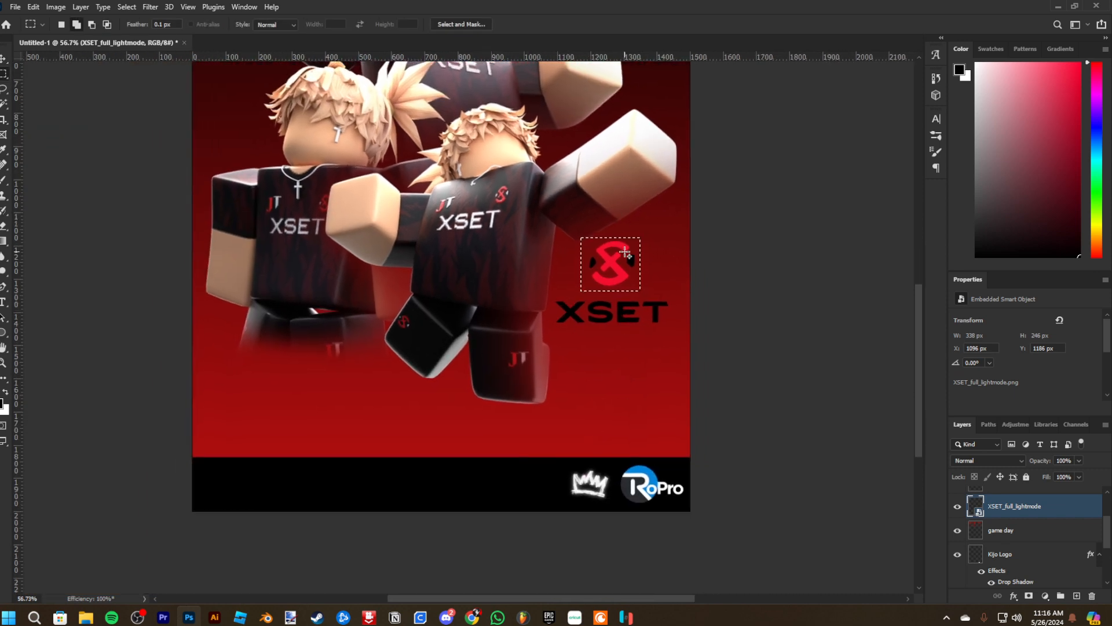
right_click(1053, 503)
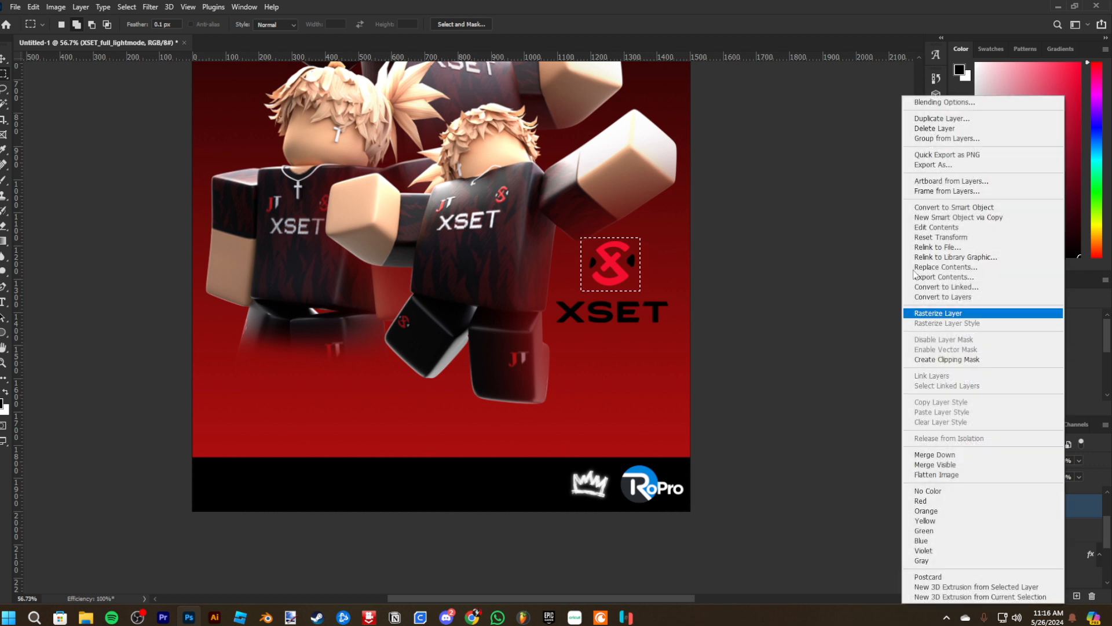
click(938, 317)
Move the selected emblem to the left end of the black sponsor strip, leaving the XSET wordmark in place
key(ctrl+t)
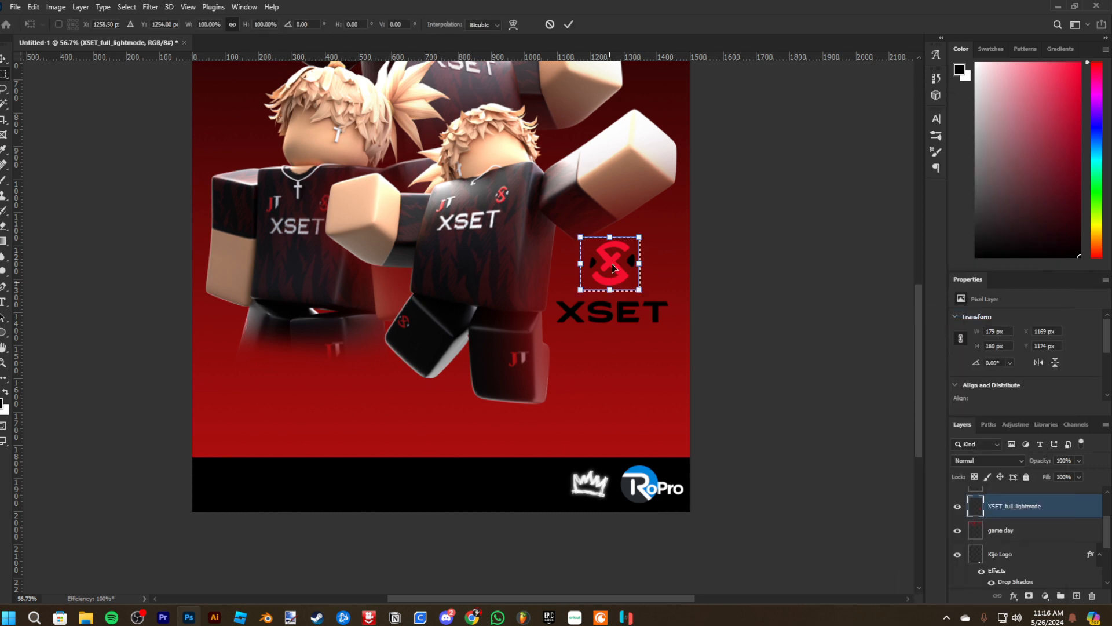
drag(612, 263, 183, 478)
scroll(522, 491, up, 4)
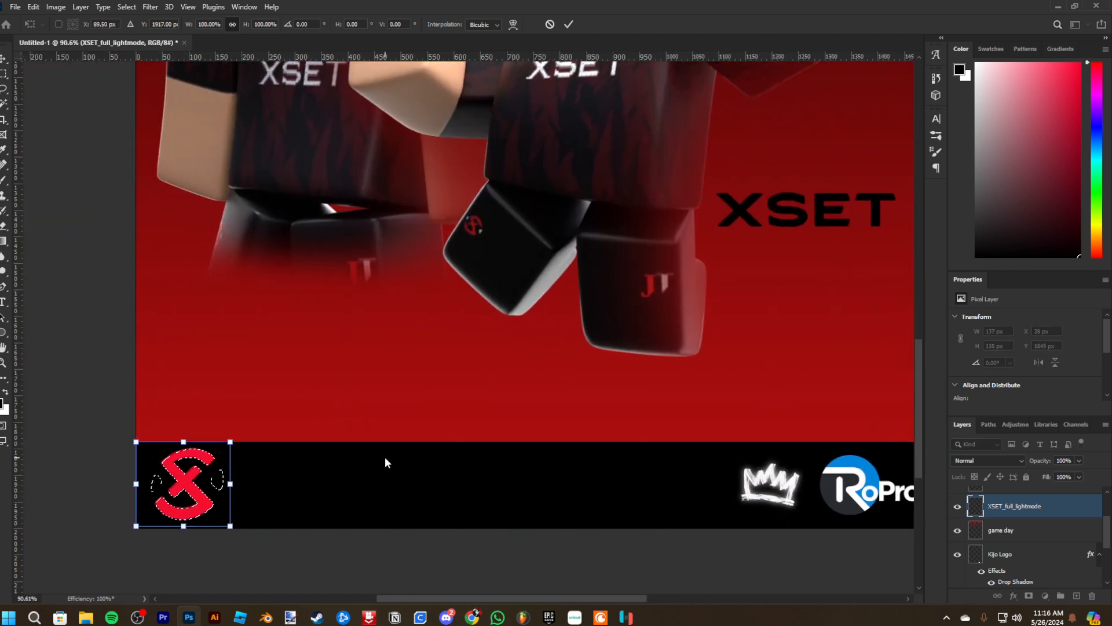
key(Return)
scroll(449, 403, down, 5)
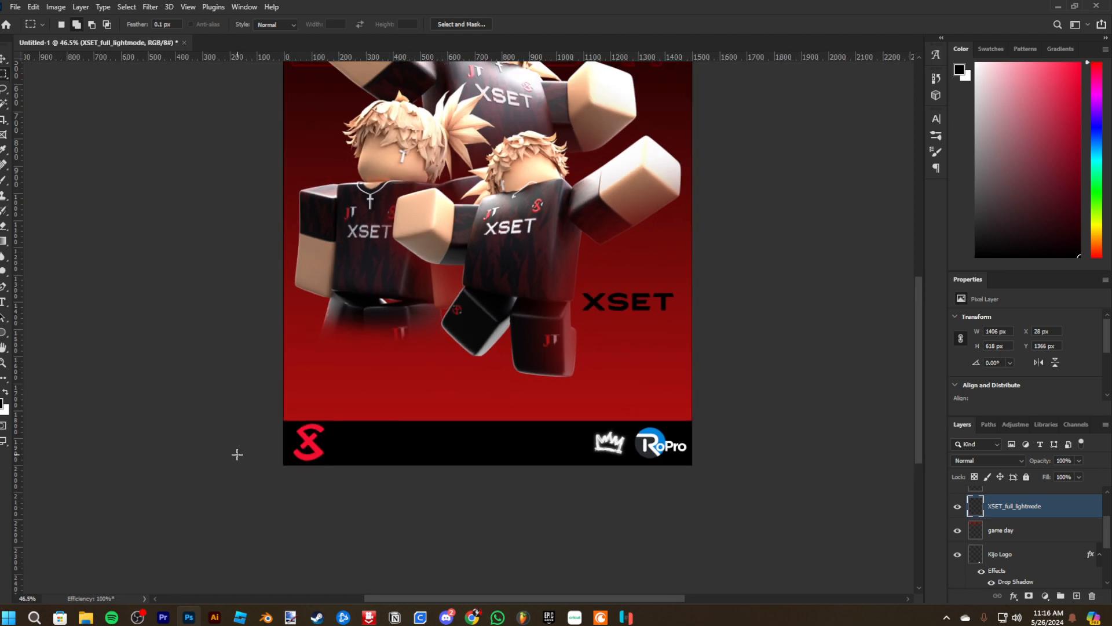
Select the black XSET wordmark, move it slightly upward beside the front character to Y 1356 px, and deselect it
scroll(278, 451, up, 9)
scroll(479, 399, down, 11)
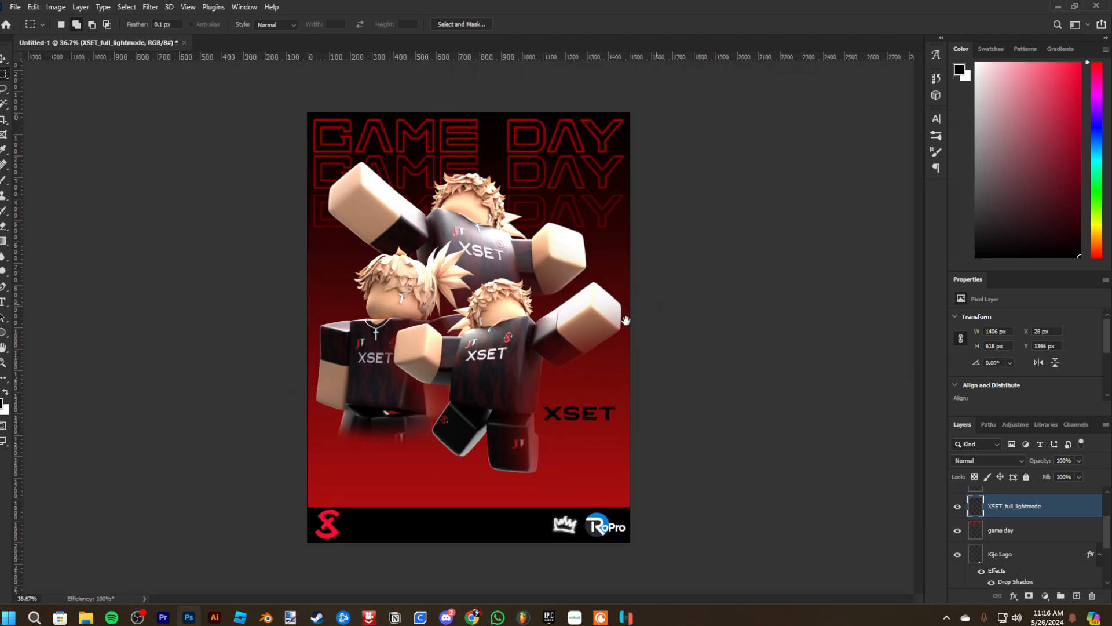
scroll(591, 449, up, 5)
drag(499, 373, 719, 430)
key(ctrl+t)
mouse_move(586, 399)
mouse_down()
mouse_move(588, 371)
mouse_move(588, 392)
mouse_up()
scroll(588, 392, down, 5)
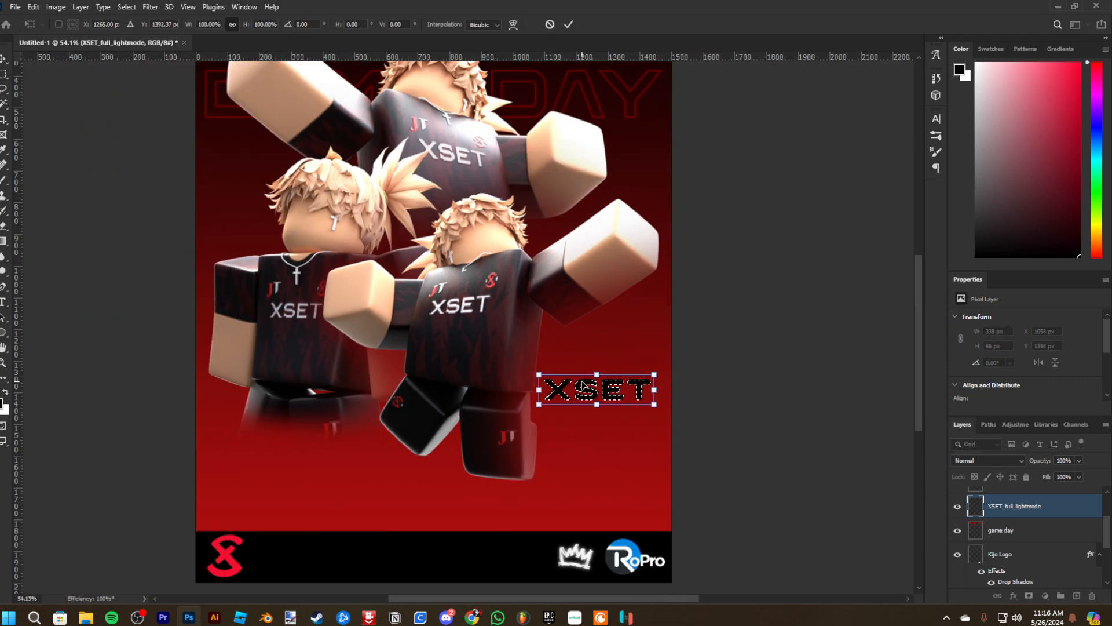
key(Return)
key(ctrl+d)
Select the XSET wordmark beside the front character and recolor it white
scroll(506, 345, down, 5)
scroll(532, 394, up, 5)
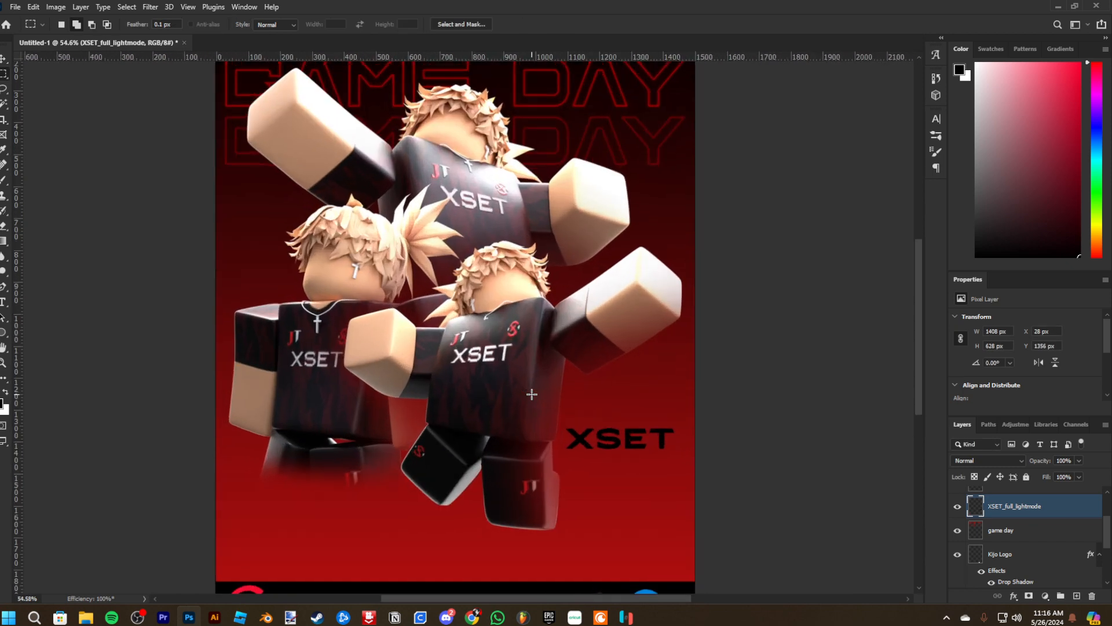
scroll(532, 394, up, 1)
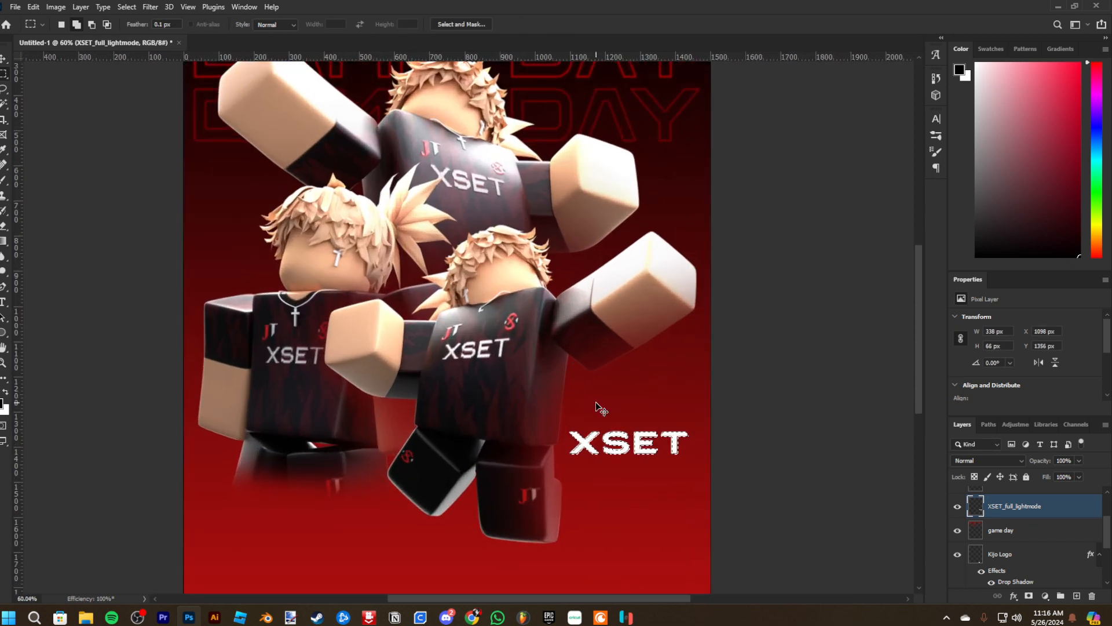
key(ctrl+t)
key(Return)
scroll(613, 390, down, 3)
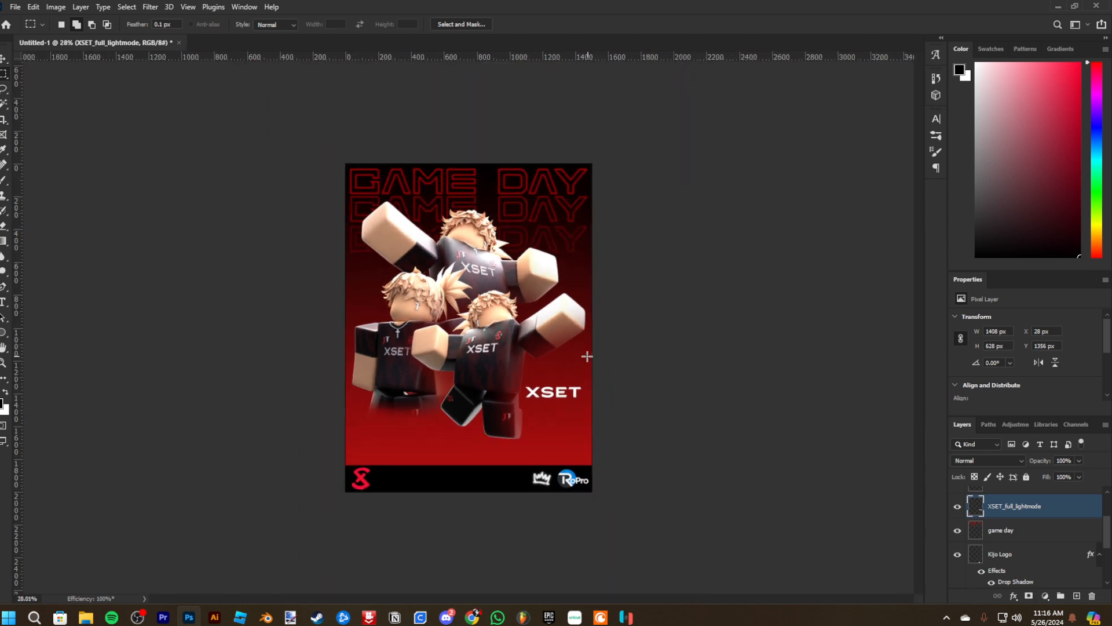
On a new layer above the game day layer, fill a black rectangle about 371 × 59 px behind the XSET wordmark
scroll(538, 429, up, 5)
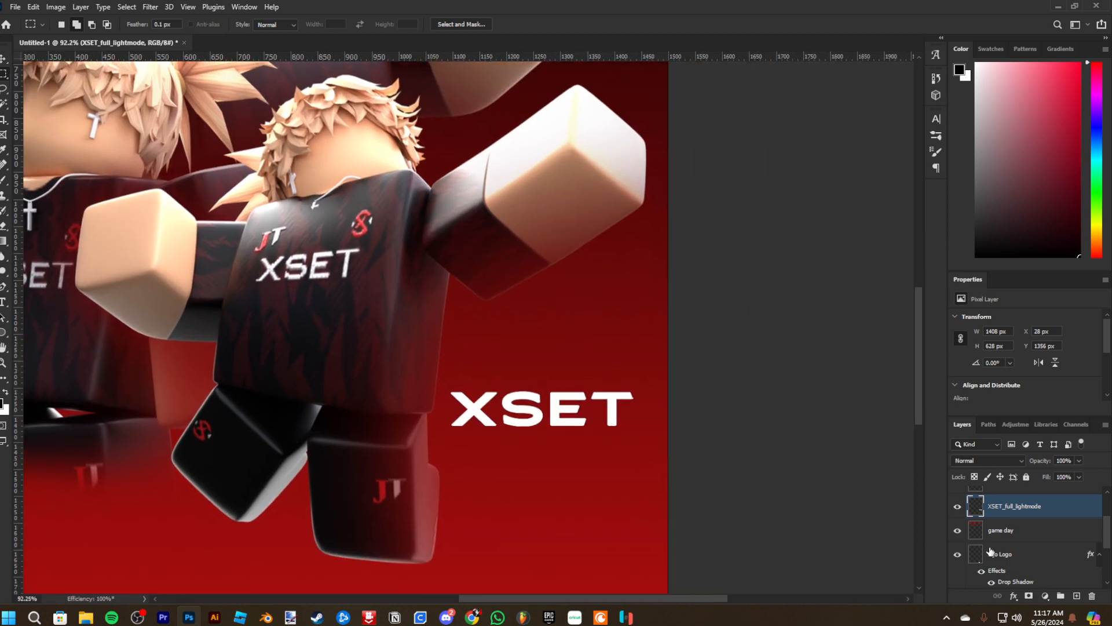
click(1012, 532)
click(1076, 595)
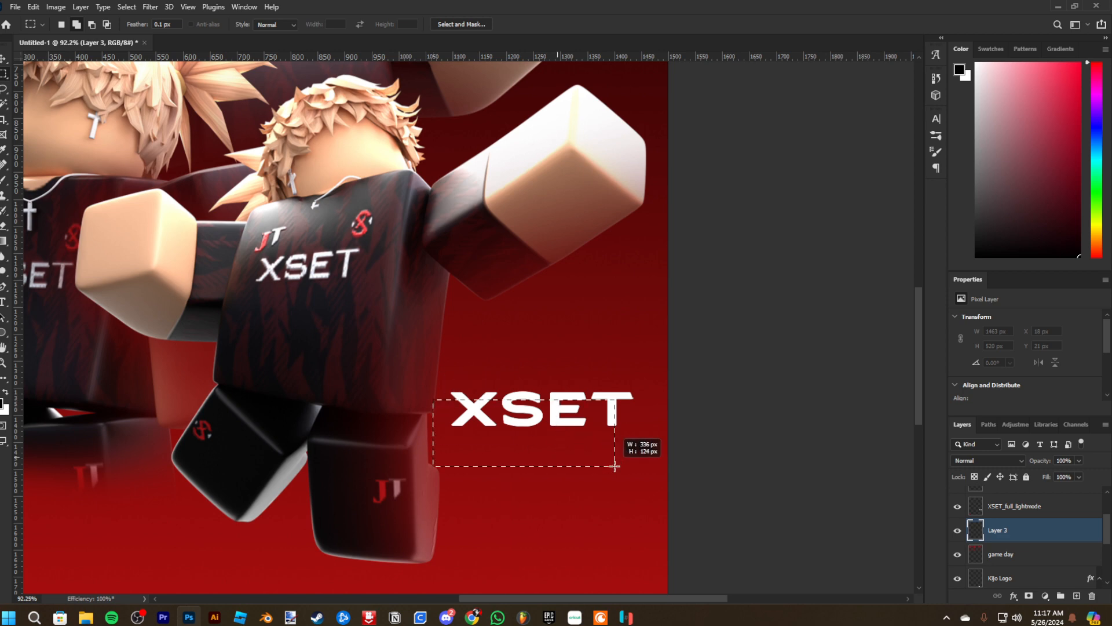
drag(615, 466, 628, 430)
key(ctrl+d)
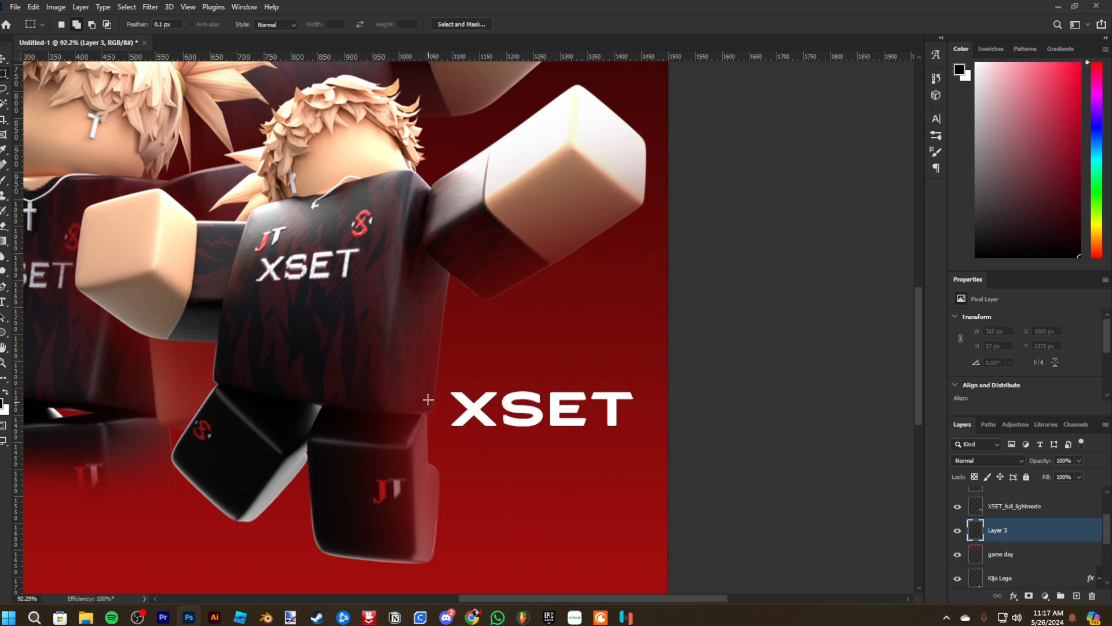
drag(428, 399, 628, 429)
key(x)
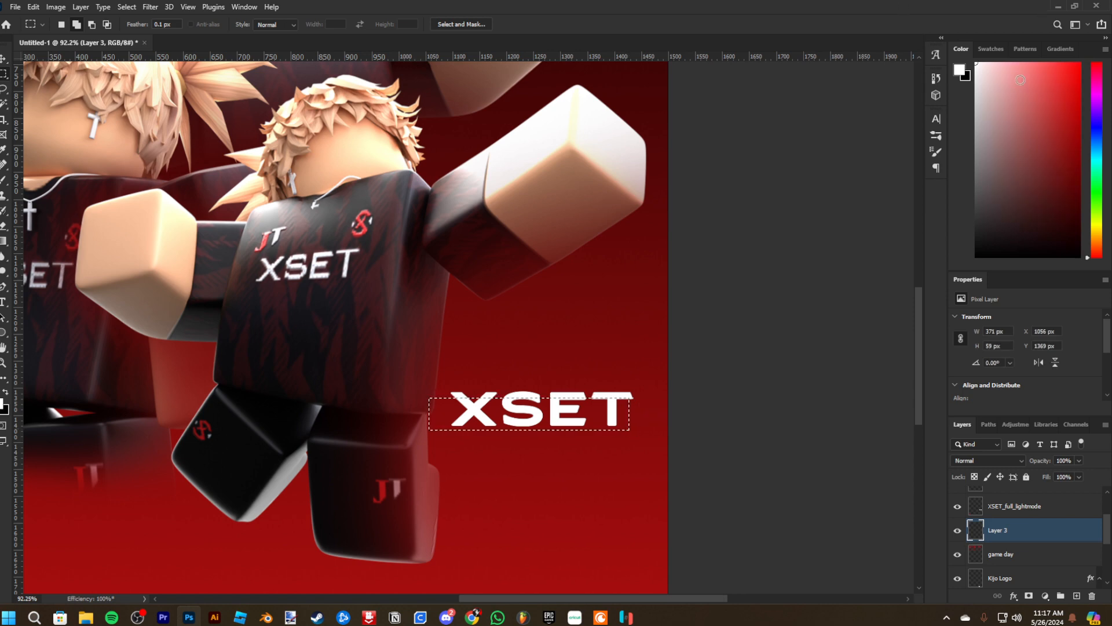
key(ctrl+BackSpace)
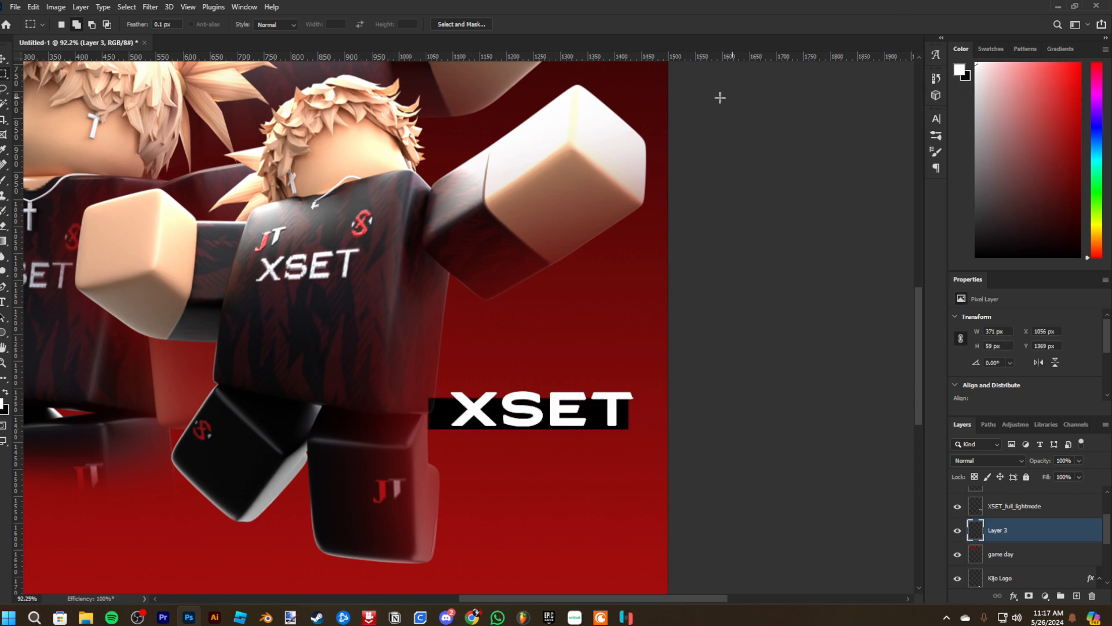
Nudge the black rectangle slightly up and right behind the wordmark, to X 1058 px, Y 1367 px
key(ctrl+t)
drag(509, 415, 553, 392)
scroll(630, 421, up, 7)
scroll(552, 393, down, 4)
key(Return)
scroll(538, 371, down, 6)
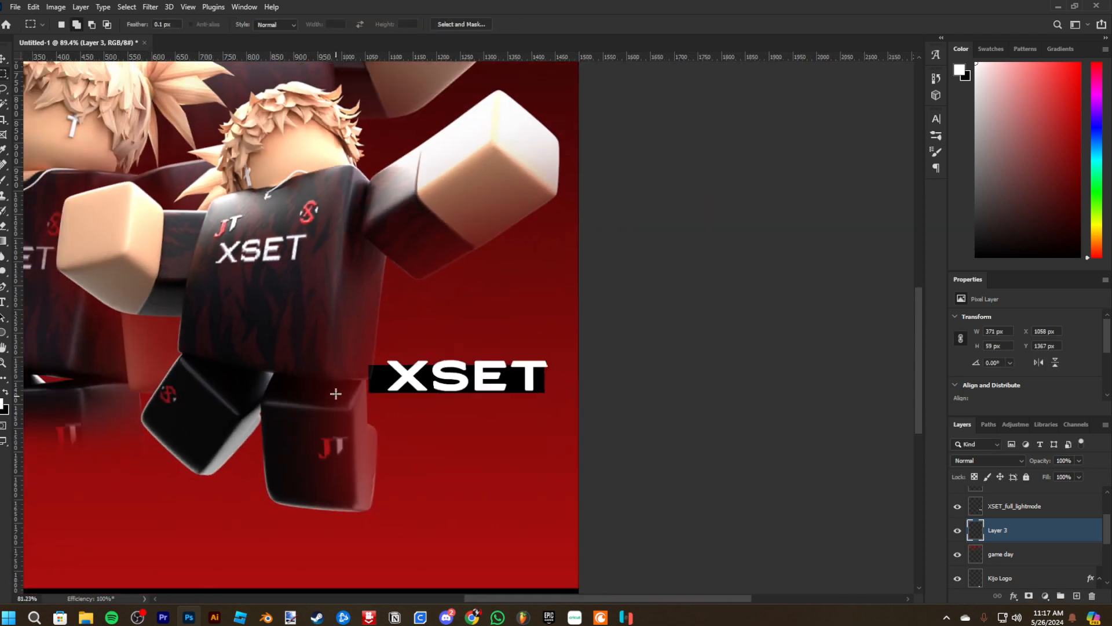
Fade the black rectangle behind the wordmark into the background with a soft 250 px eraser at 45% opacity
scroll(359, 377, up, 6)
key(e)
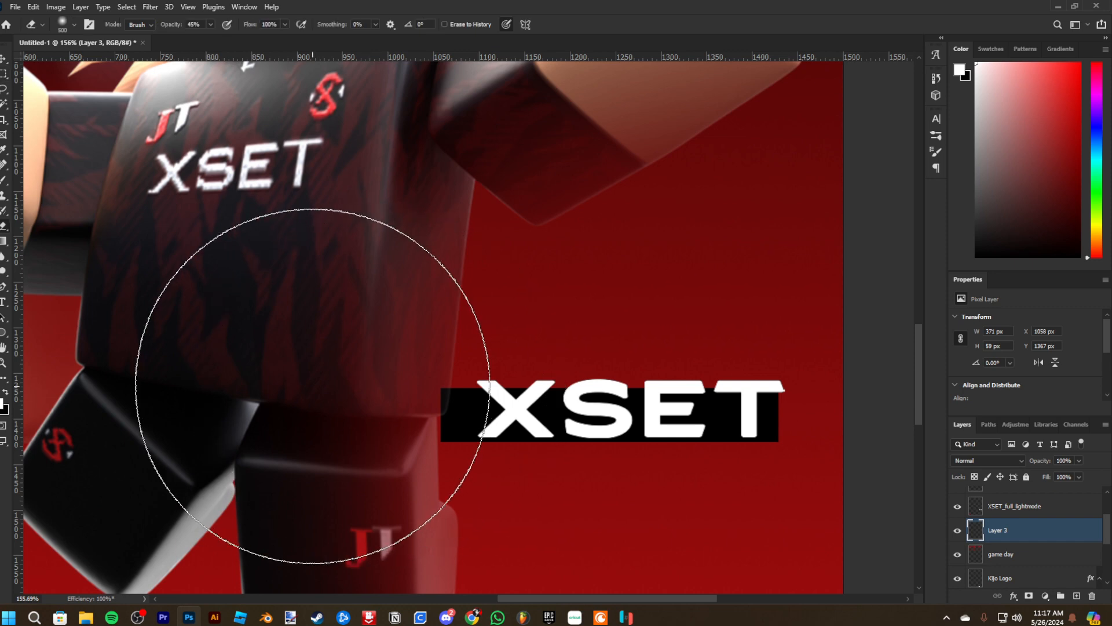
mouse_move(389, 386)
mouse_down()
mouse_move(398, 372)
mouse_move(402, 459)
mouse_move(394, 376)
mouse_up()
key(bracketright)
key(bracketright)
key(bracketright)
mouse_move(406, 443)
mouse_down()
mouse_move(438, 428)
mouse_move(510, 475)
mouse_up()
drag(433, 417, 666, 417)
scroll(521, 260, down, 8)
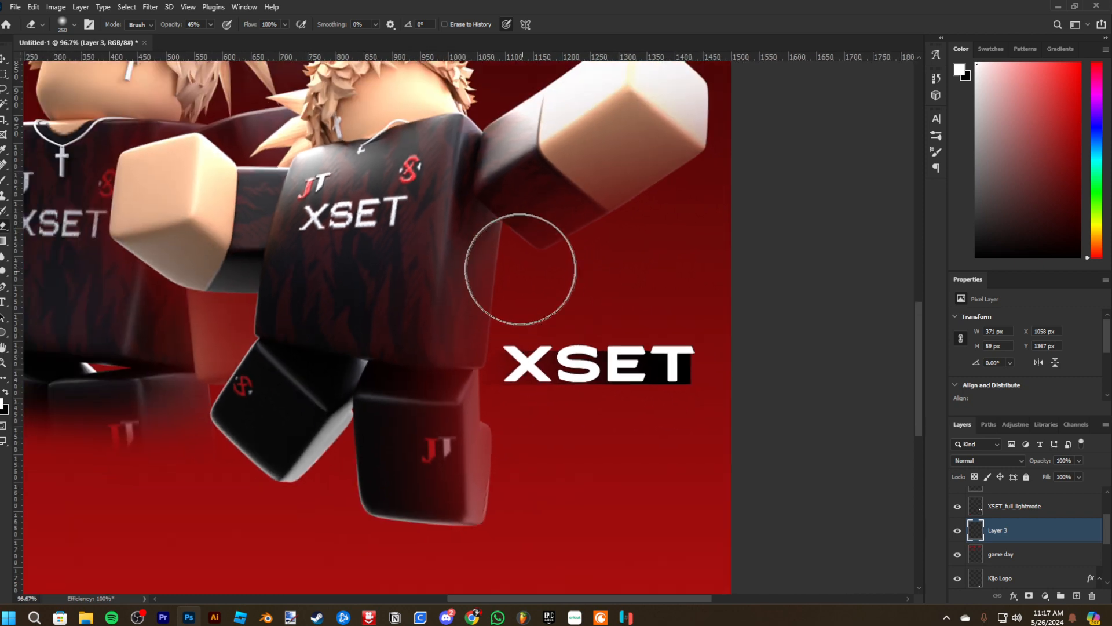
scroll(566, 454, up, 6)
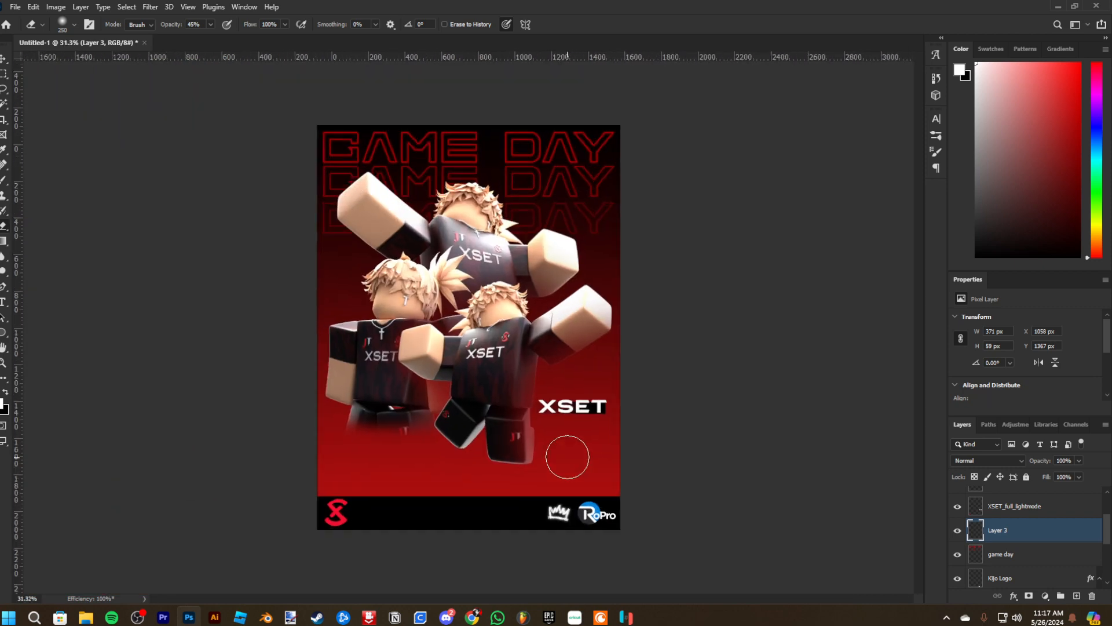
drag(541, 390, 889, 397)
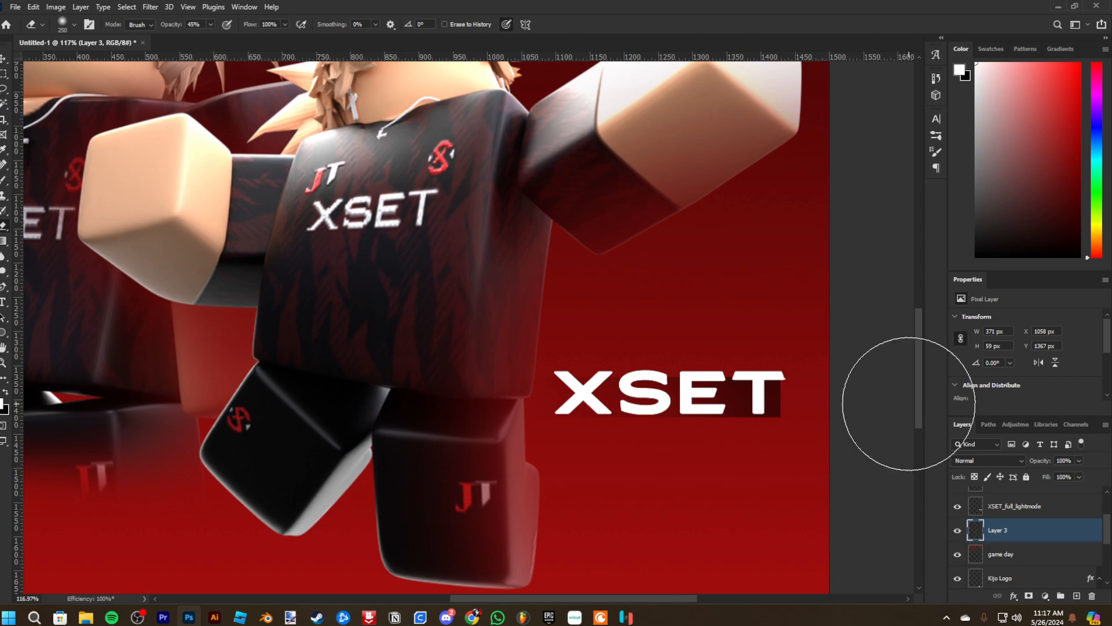
scroll(565, 191, down, 6)
Offset the faded rectangle slightly down and left behind the XSET wordmark, to X 1052 px, Y 1373 px
scroll(616, 390, up, 8)
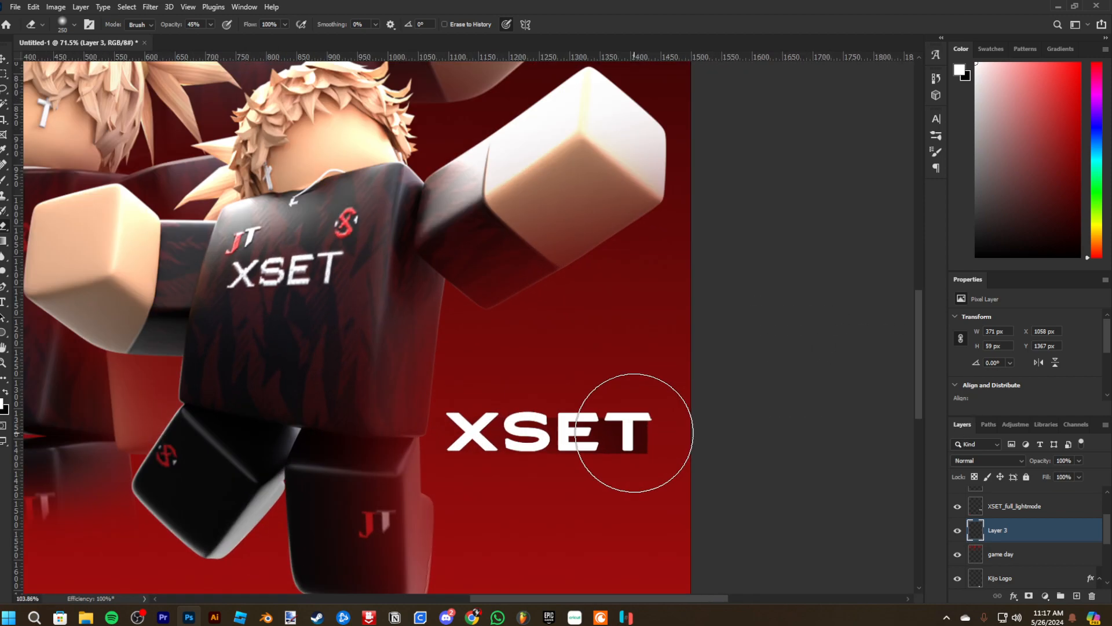
key(ctrl+t)
drag(585, 437, 577, 446)
key(Return)
key(e)
scroll(524, 328, down, 1)
scroll(524, 326, down, 9)
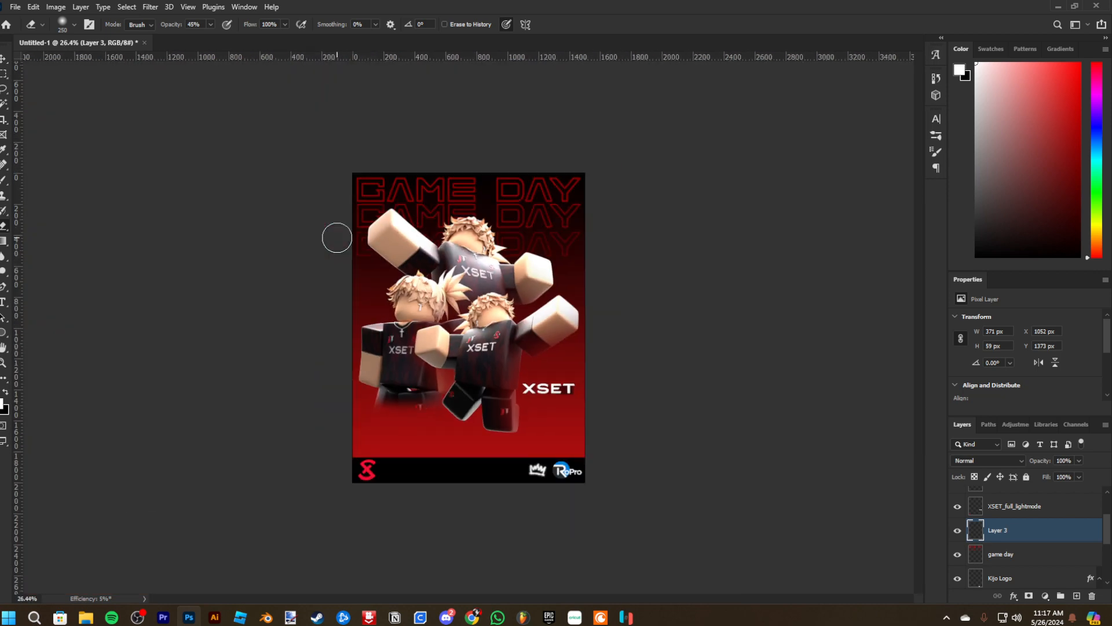
scroll(677, 433, up, 3)
scroll(677, 432, down, 2)
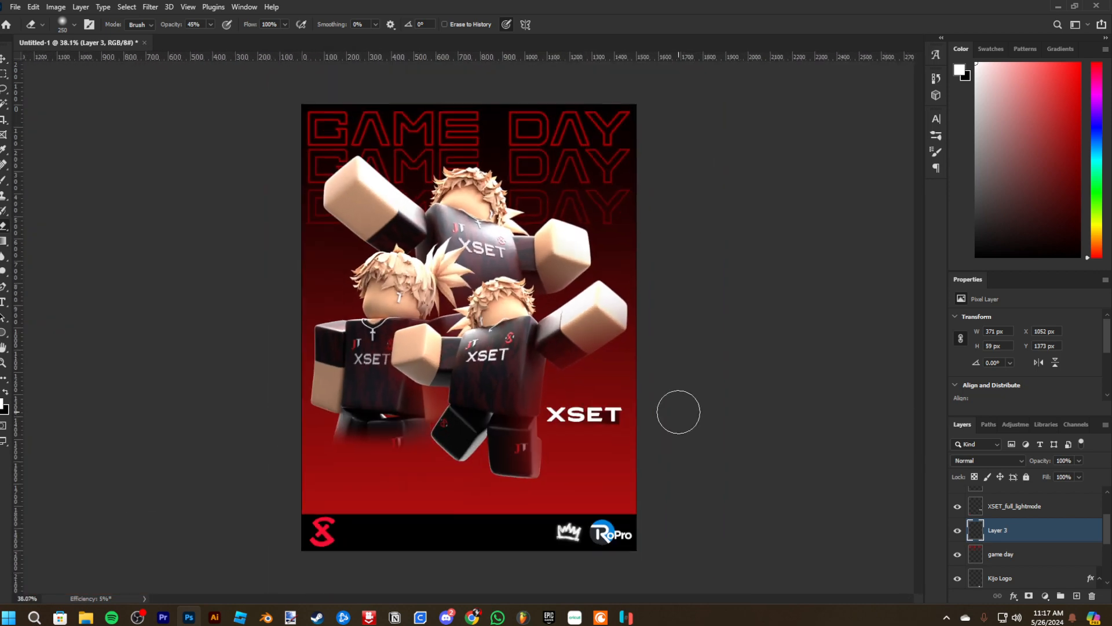
Enlarge the dark Layer 3 rectangle to about 393 × 86 px so it frames the white XSET wordmark
scroll(640, 417, up, 7)
key(ctrl+t)
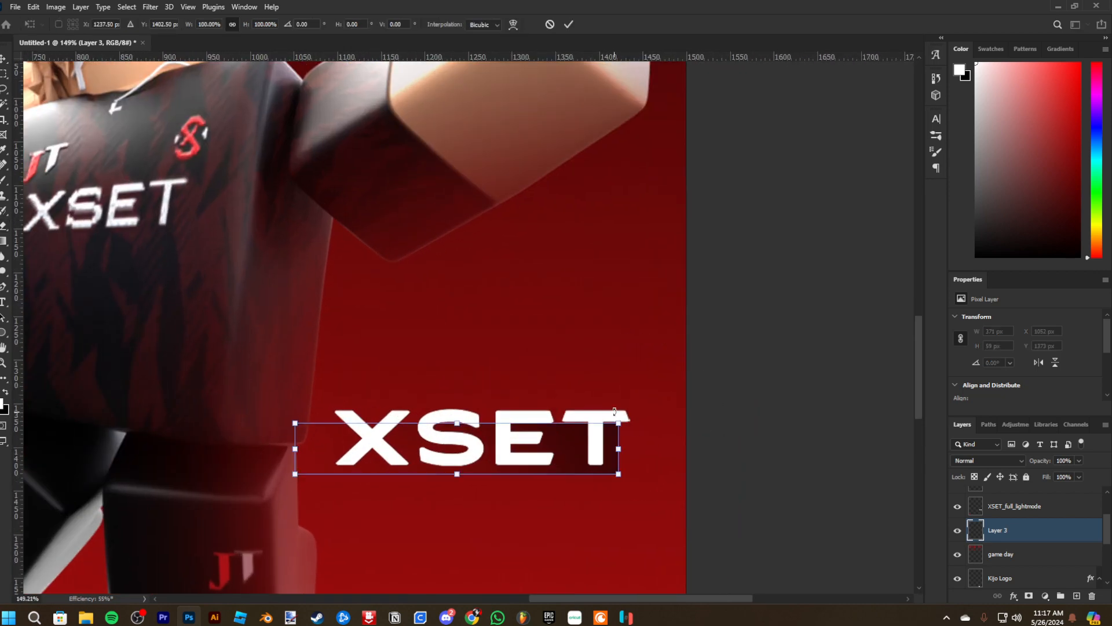
drag(618, 423, 636, 398)
drag(571, 425, 571, 423)
key(Return)
key(e)
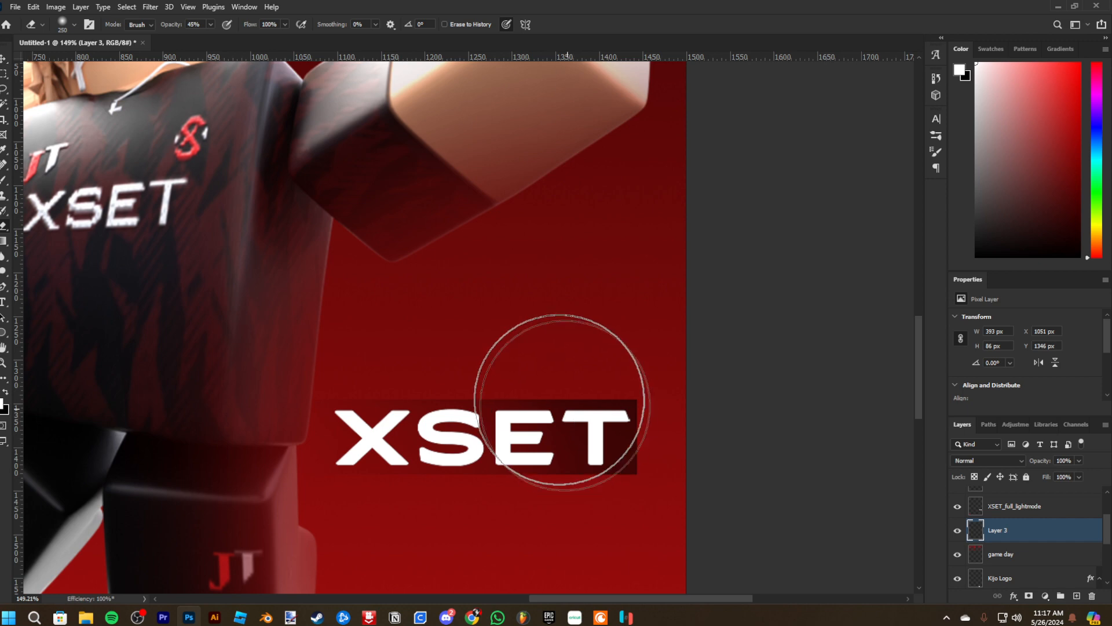
key(ctrl+0)
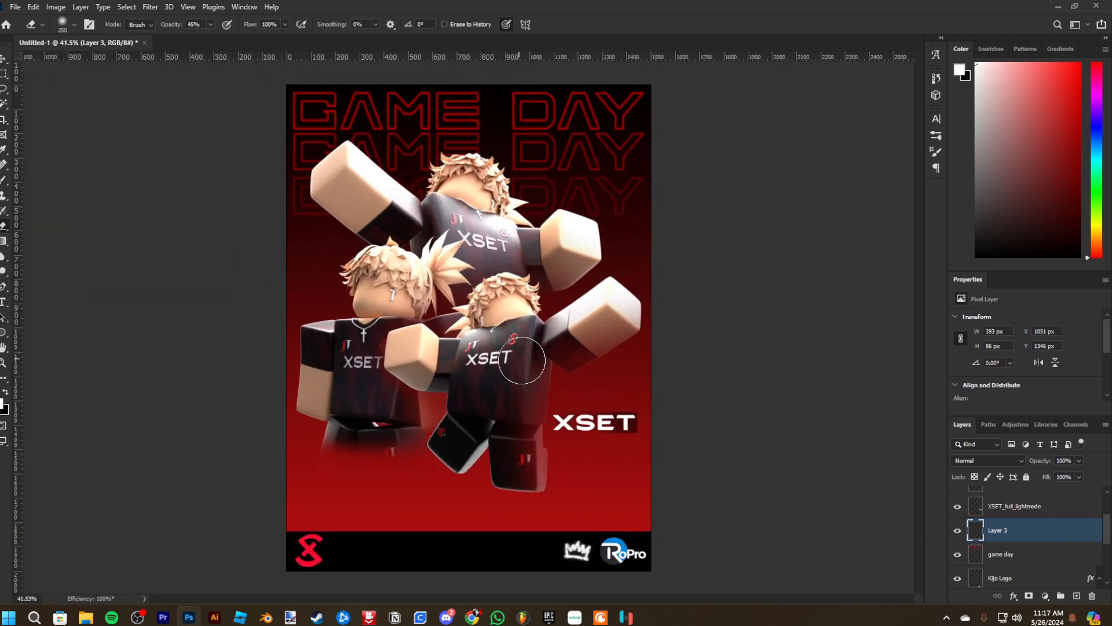
Merge the XSET_full_lightmode layer and Layer 3 into a single layer
right_click(1064, 506)
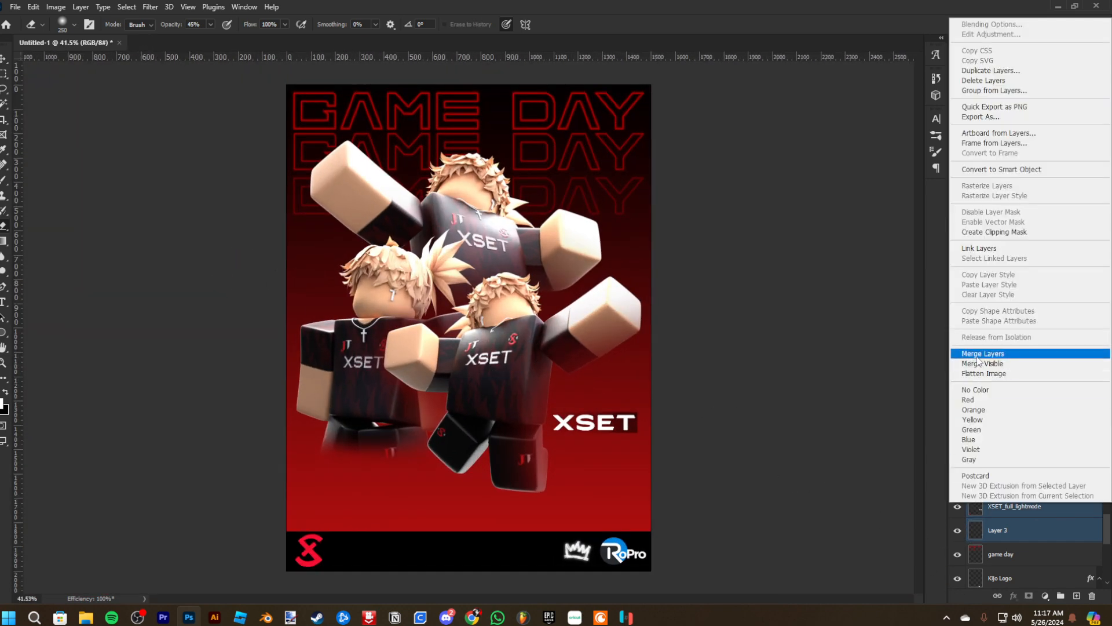
click(985, 490)
key(ctrl+t)
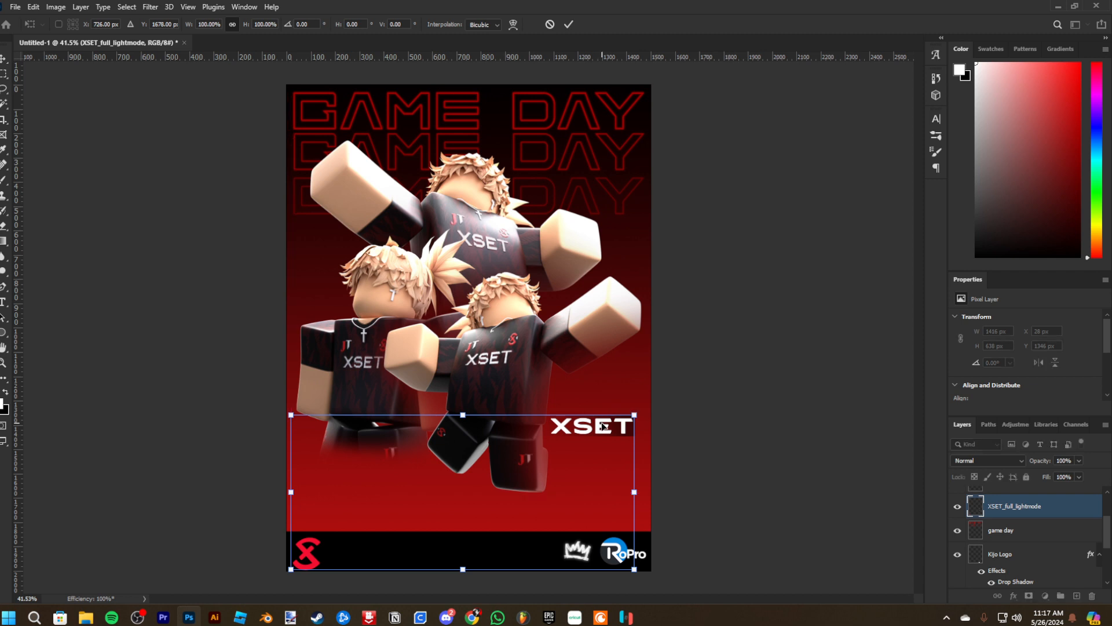
key(Return)
Select only the XSET wordmark with its dark backing, shift it slightly down and deselect
key(m)
drag(530, 402, 652, 446)
key(ctrl+t)
drag(588, 420, 588, 424)
key(Return)
key(ctrl+d)
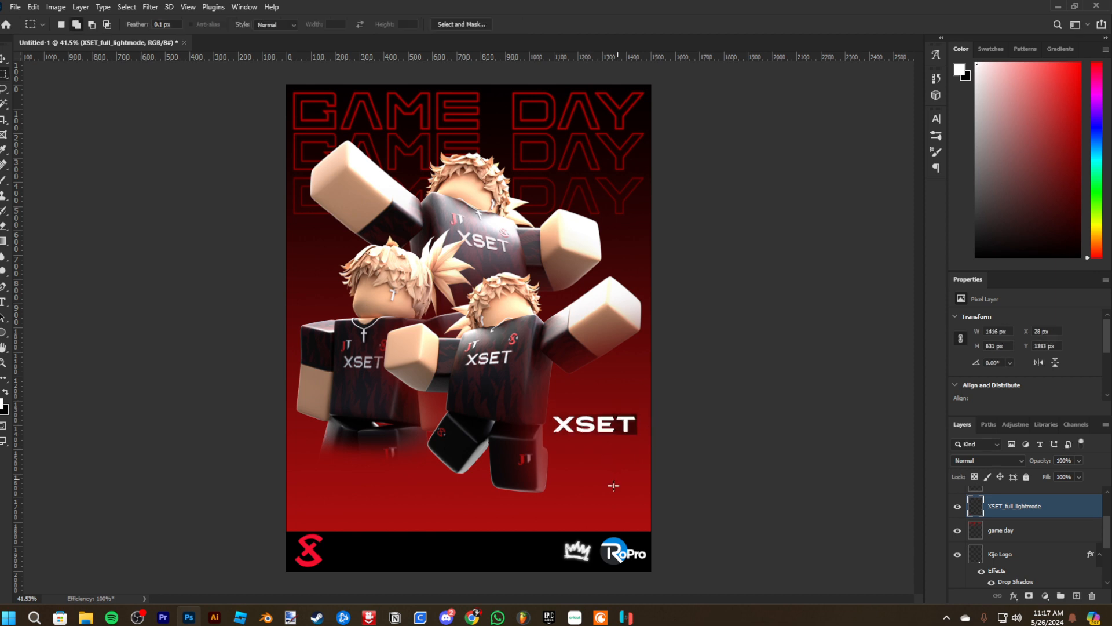
Add the text line "watch live on fs1" in 72 pt Aimt below the characters
scroll(471, 356, down, 2)
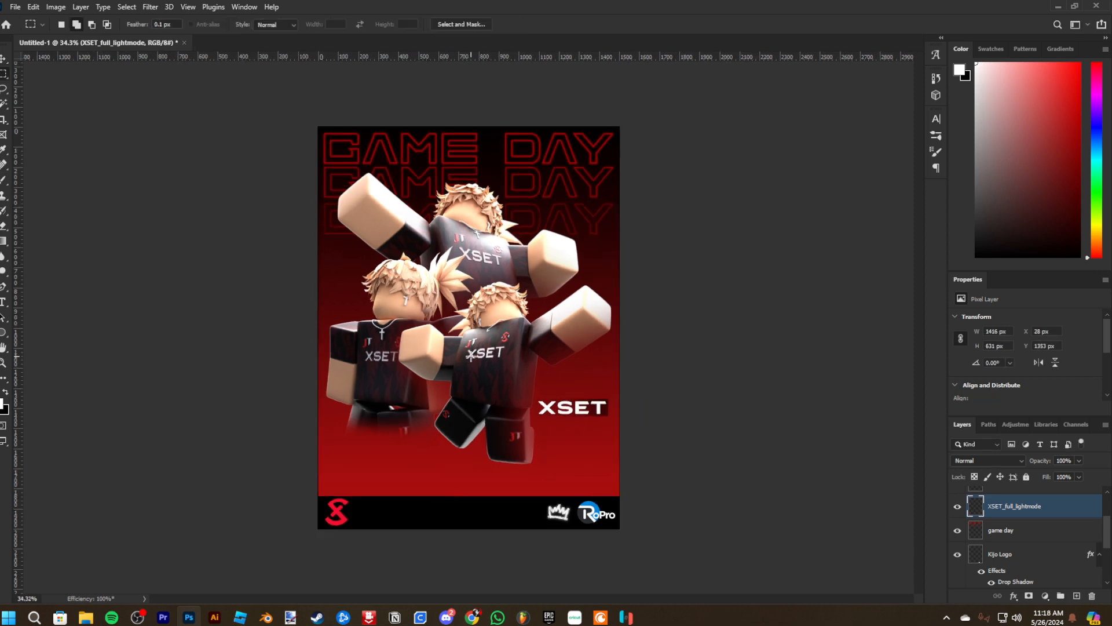
key(t)
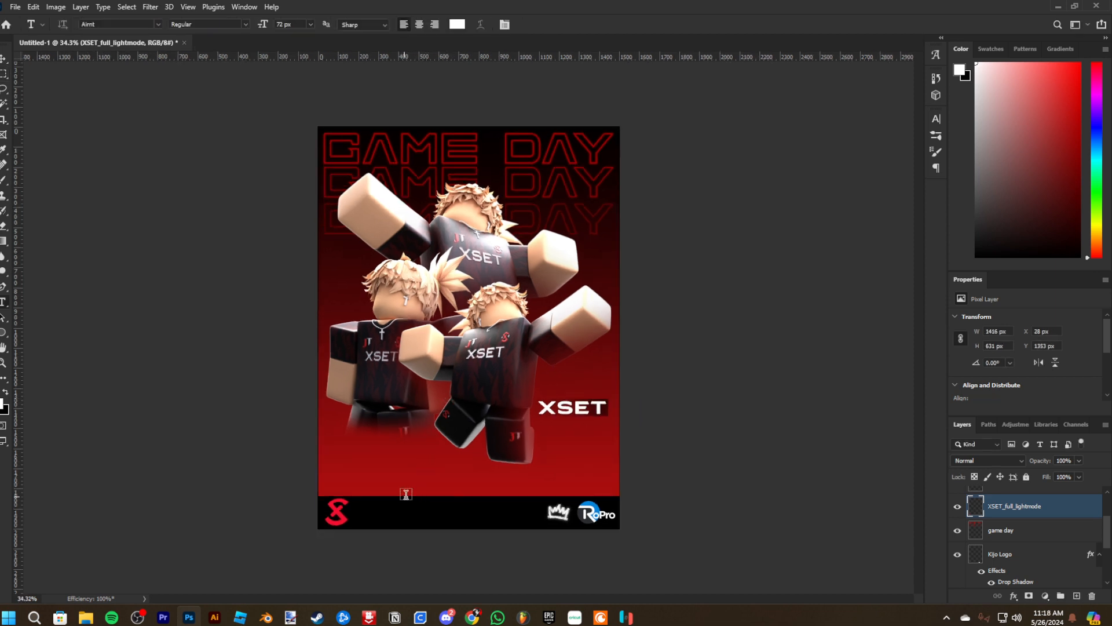
key(alt+Tab)
key(alt+Tab)
click(346, 434)
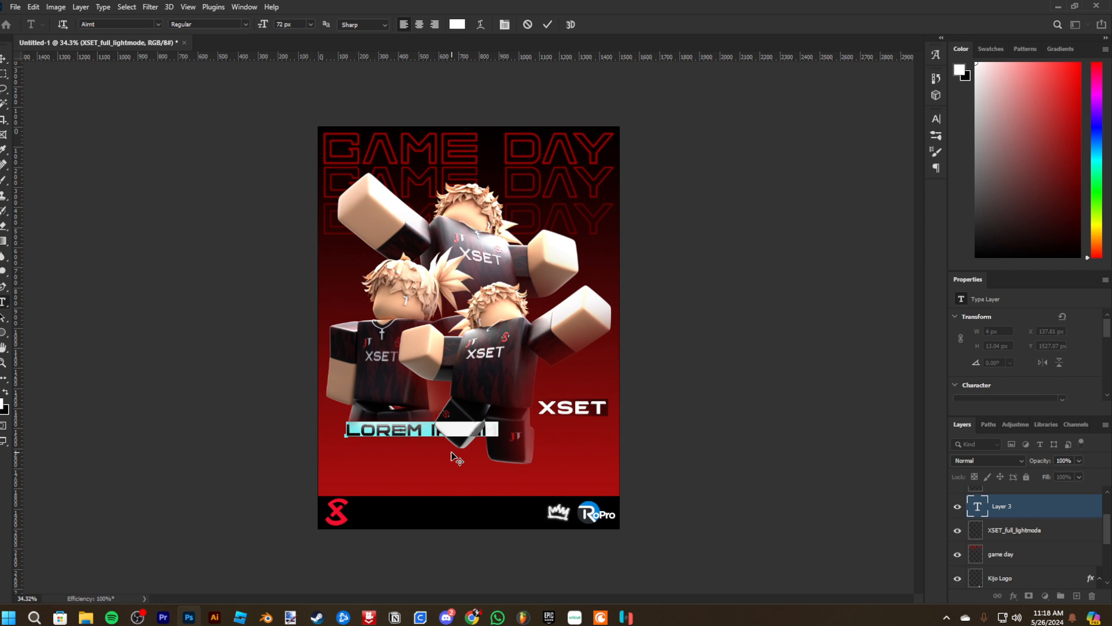
text(WATCH L ON FS1)
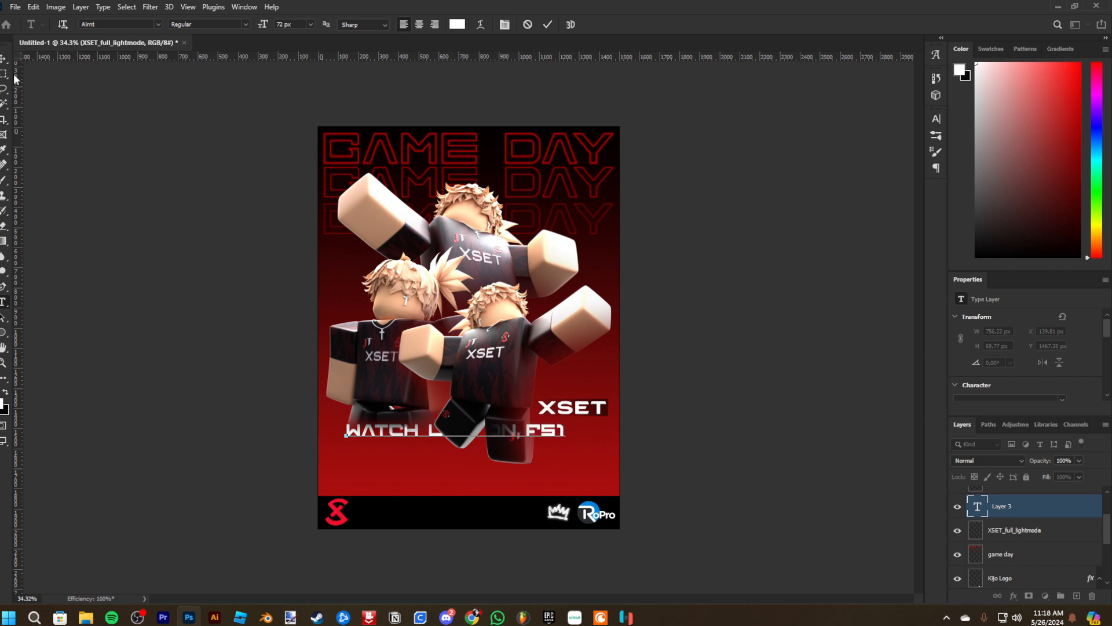
Scale the "watch live on fs1" text to about 589 px wide and place it near the poster's lower left
key(ctrl+t)
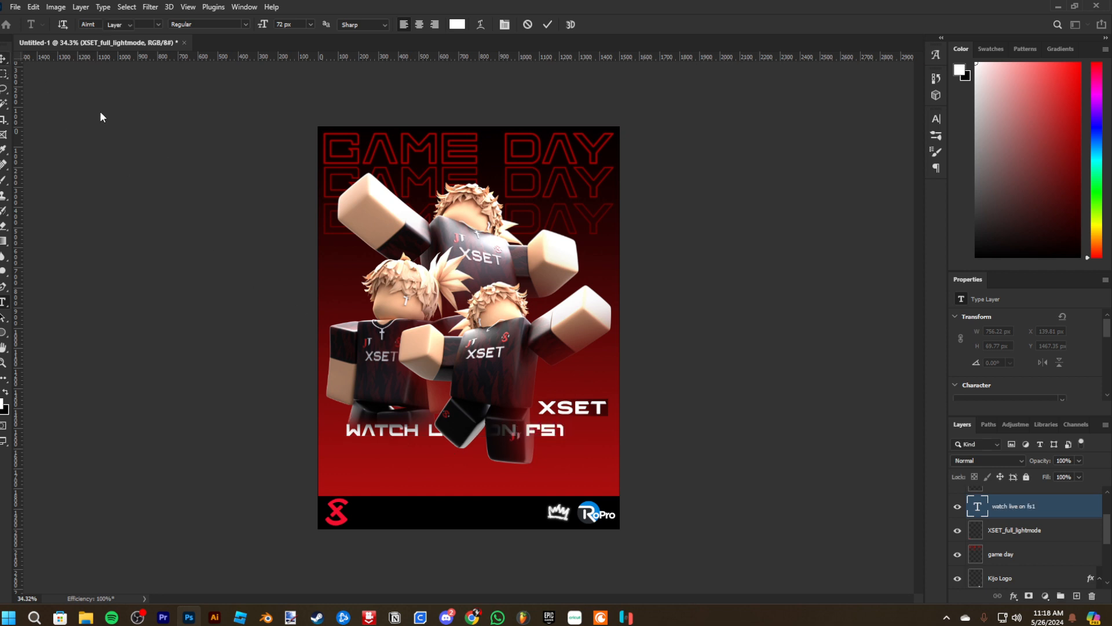
drag(566, 430, 412, 442)
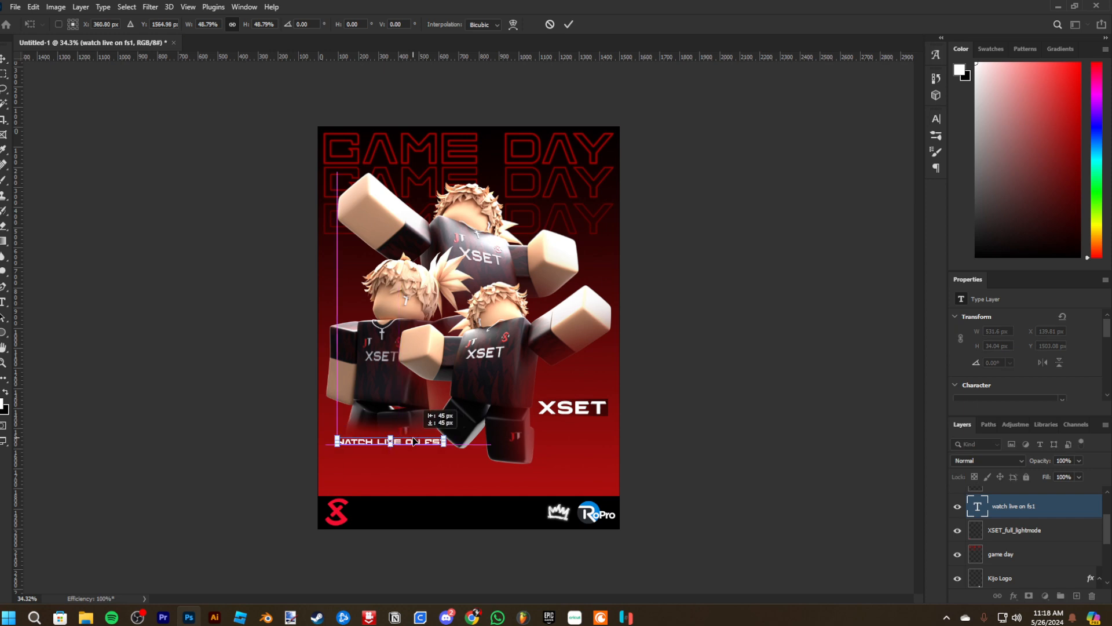
key(Return)
key(ctrl+t)
scroll(435, 416, up, 6)
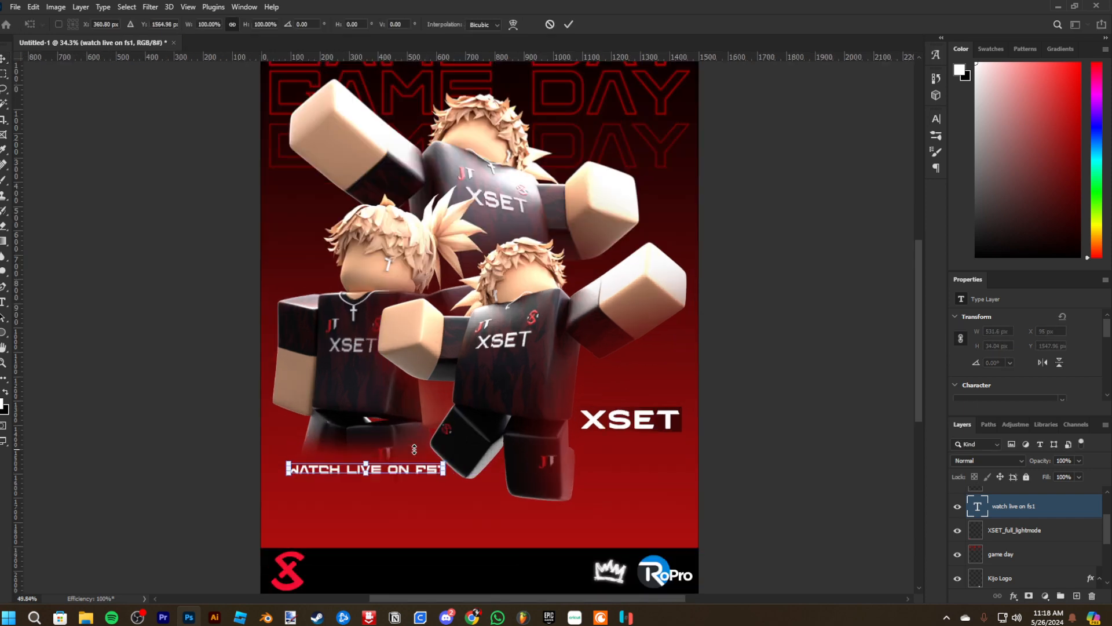
drag(467, 476, 495, 474)
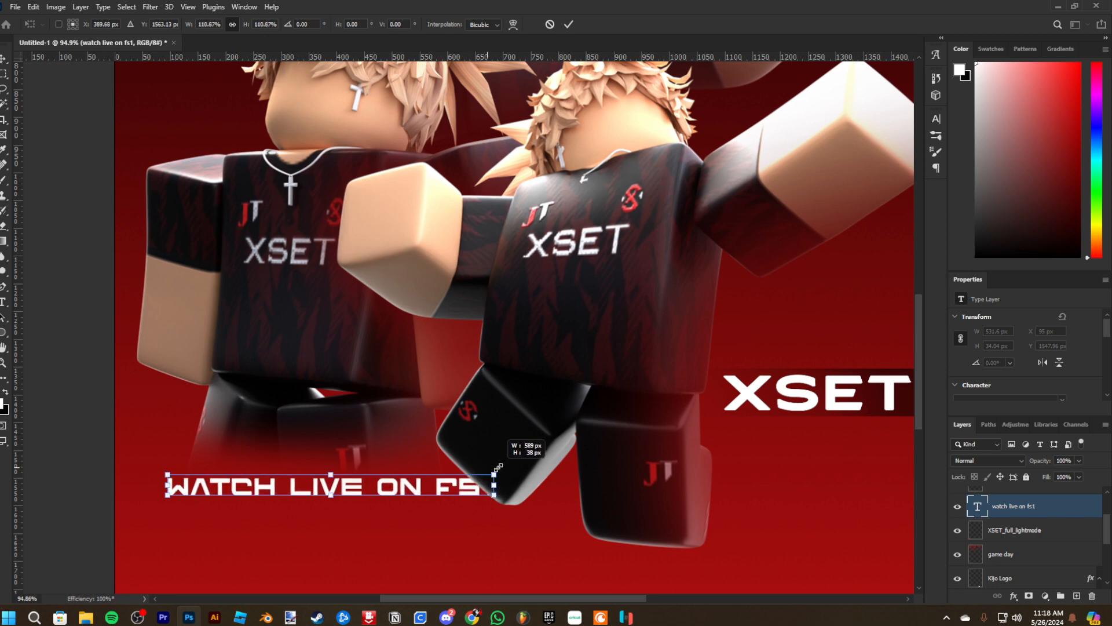
key(Return)
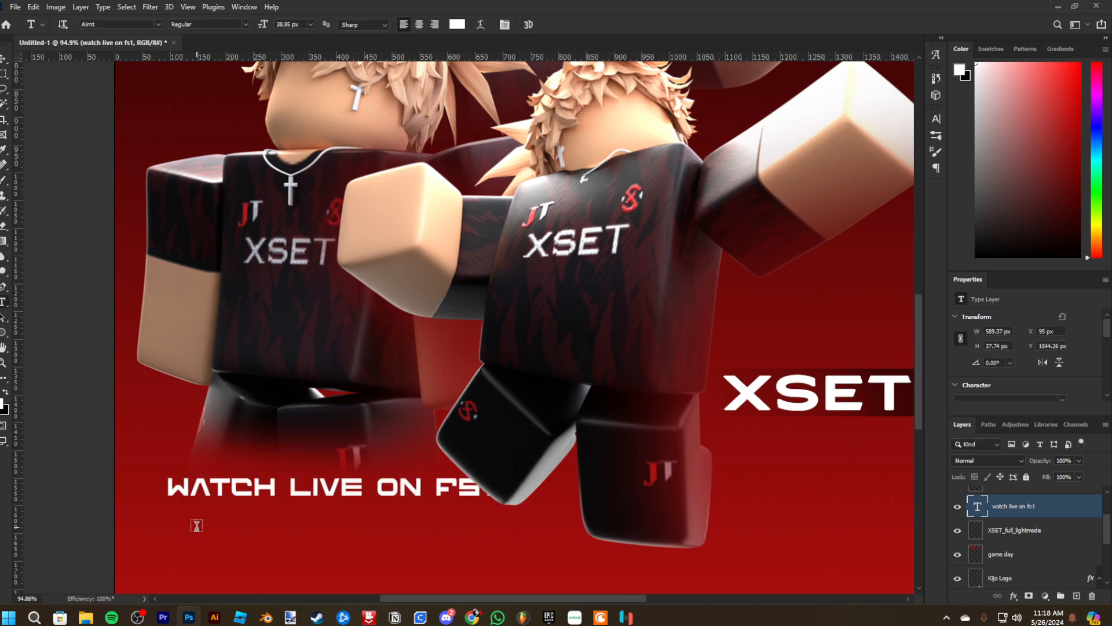
Add a second text line "listen live on byu radio" below the "watch live on fs1" line
click(175, 533)
text(listen live)
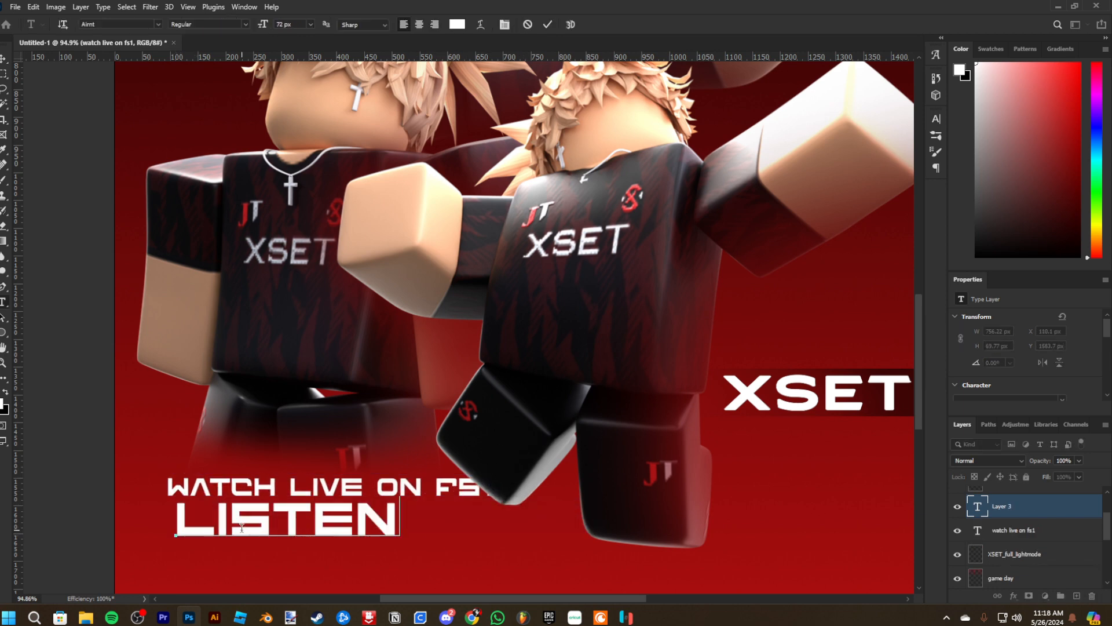
text( on byu ra)
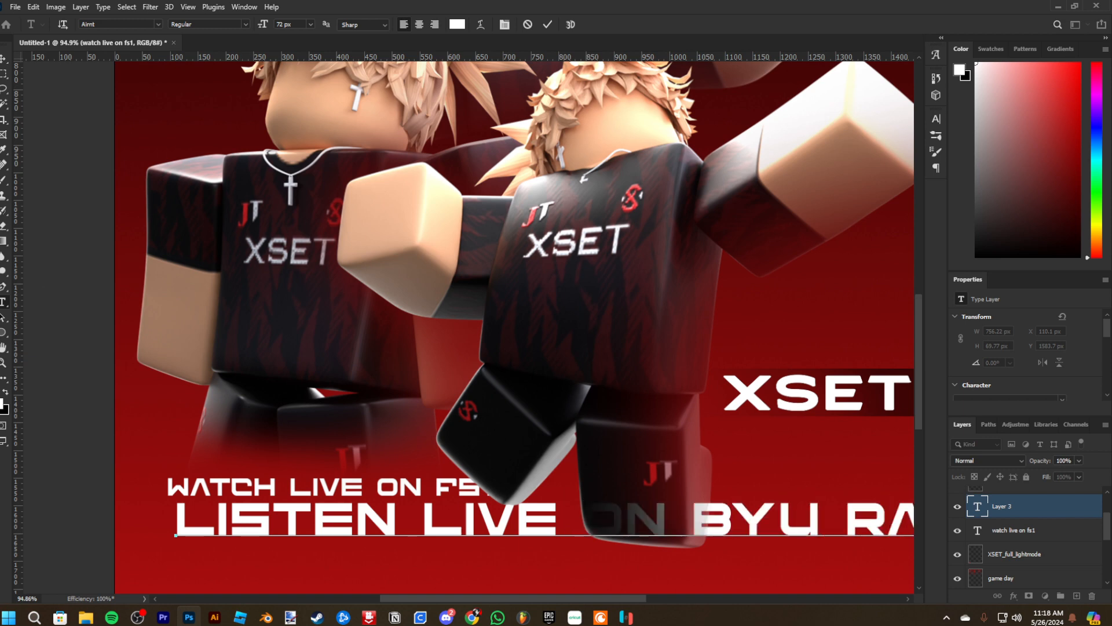
click(8, 60)
Scale the "listen live on byu radio" text to about 758 px wide and left-align it under the first line
key(ctrl+0)
key(ctrl+t)
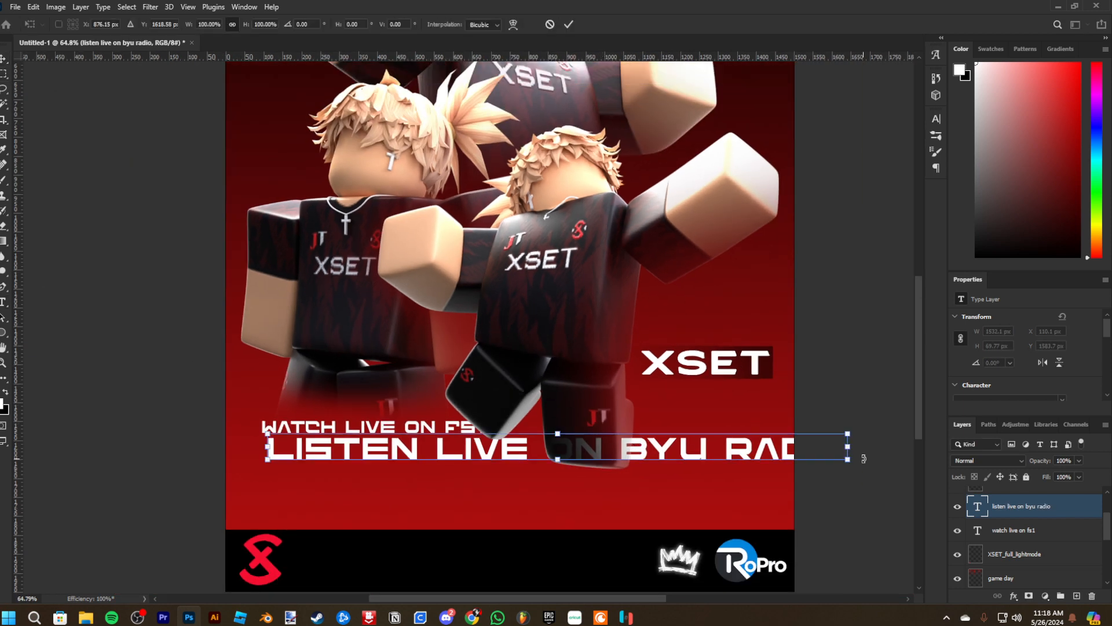
drag(849, 435, 474, 447)
key(Return)
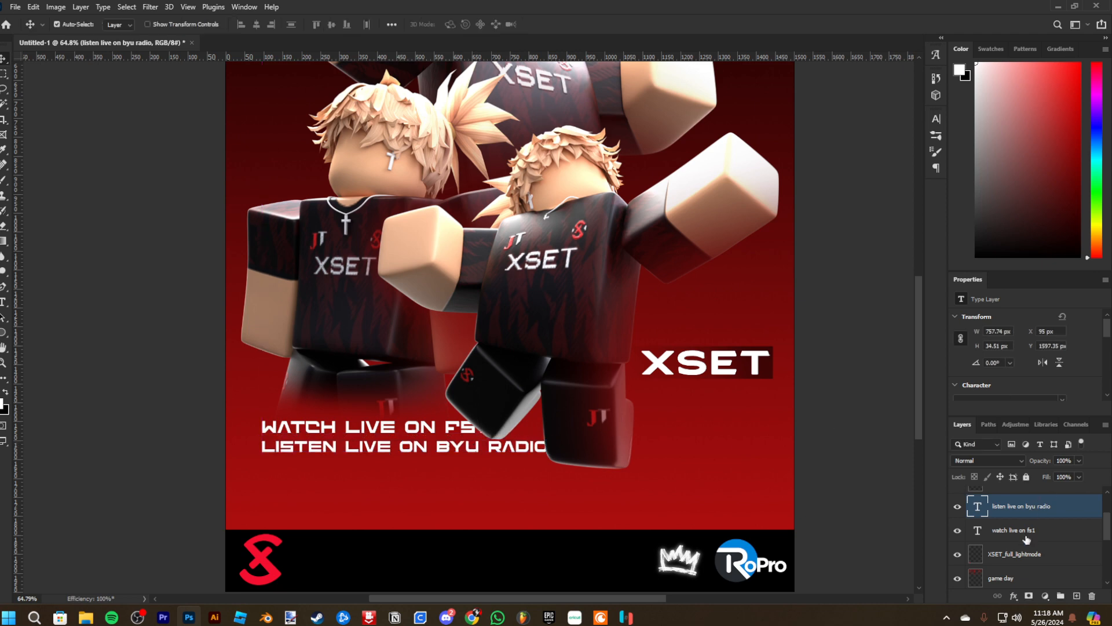
Move both text layers to the top of the layer stack, above the character layers
shift+click(1026, 538)
scroll(1038, 540, up, 3)
drag(1029, 572, 1032, 492)
scroll(353, 416, down, 3)
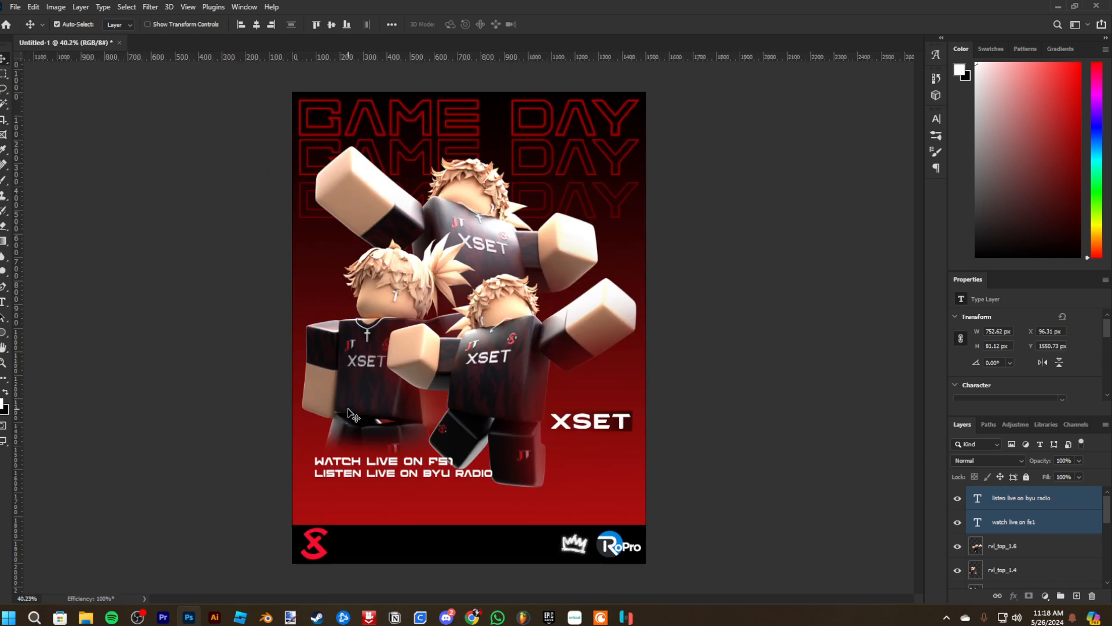
Apply a white Color Overlay to the game day layer
scroll(418, 404, down, 2)
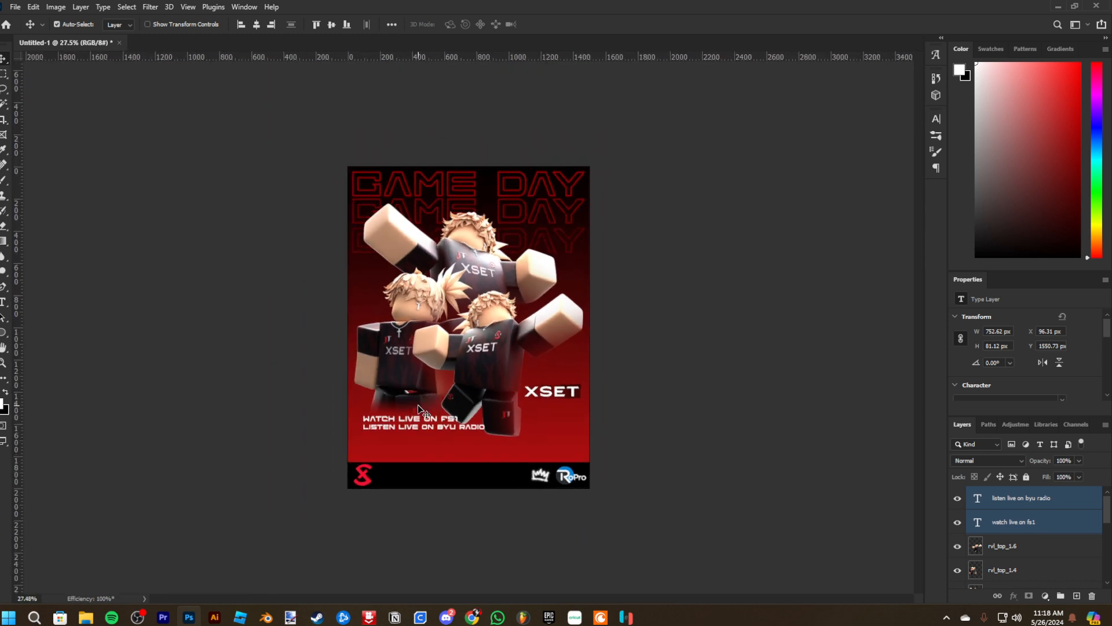
scroll(418, 404, up, 1)
scroll(1014, 533, down, 5)
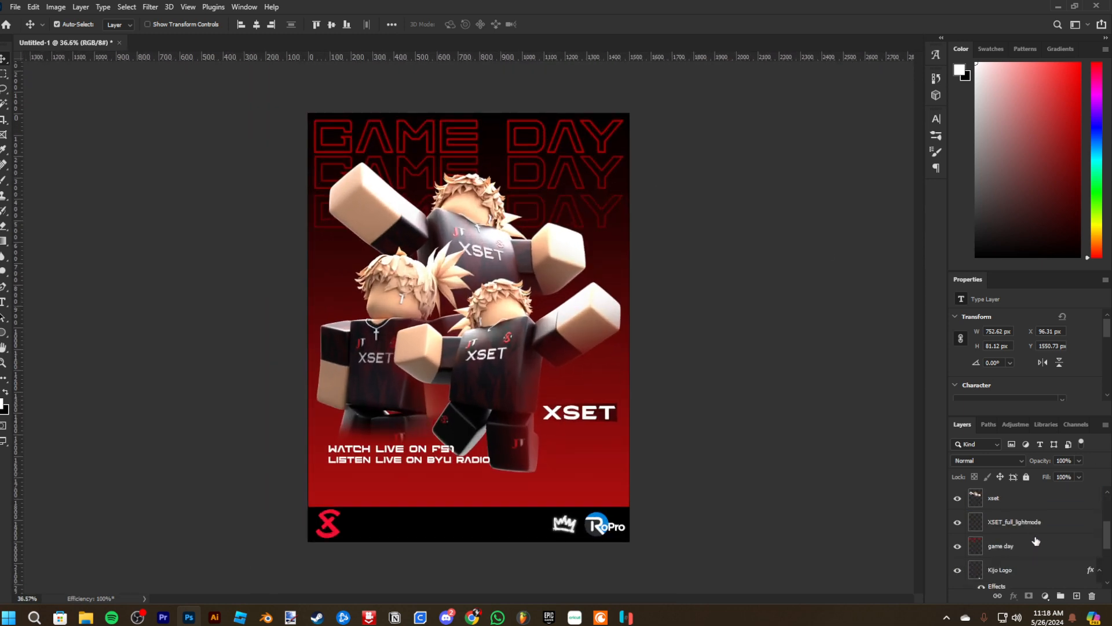
click(1051, 549)
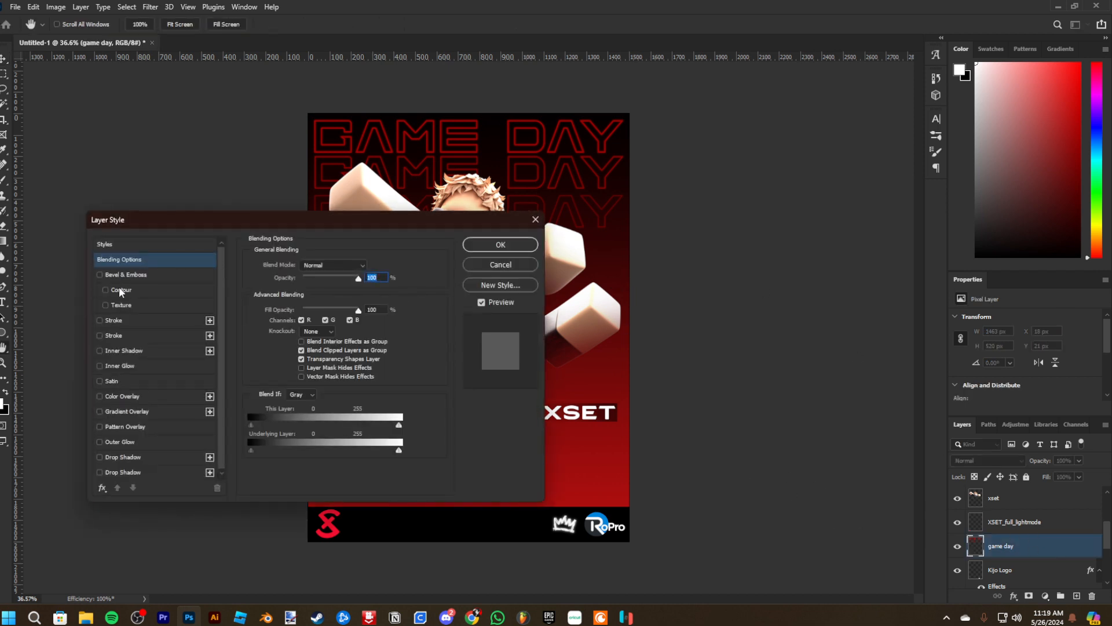
click(100, 396)
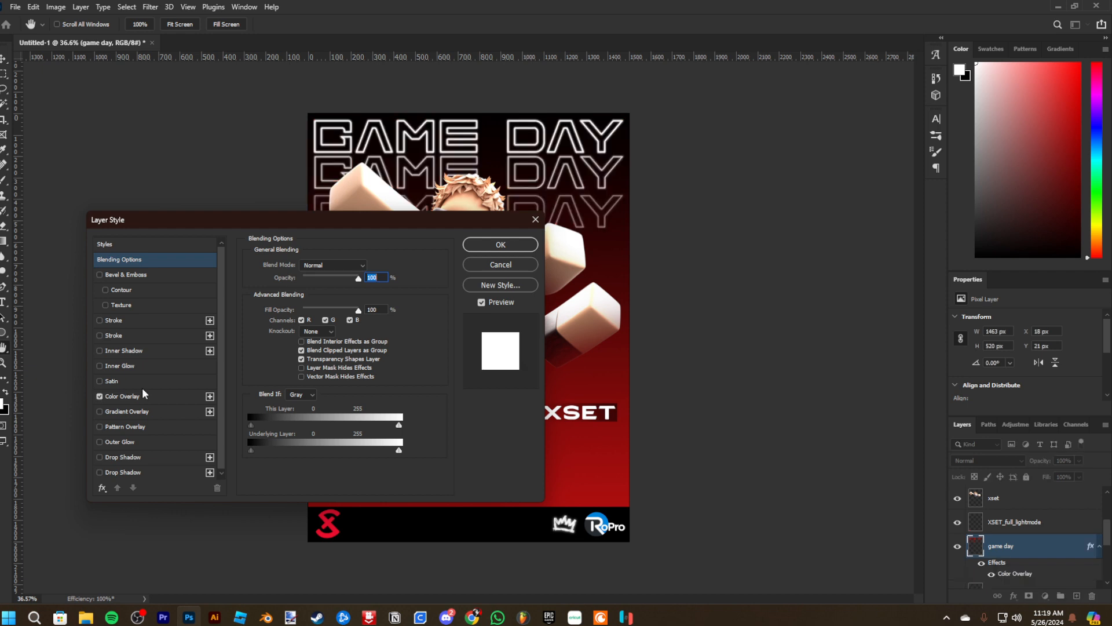
click(489, 249)
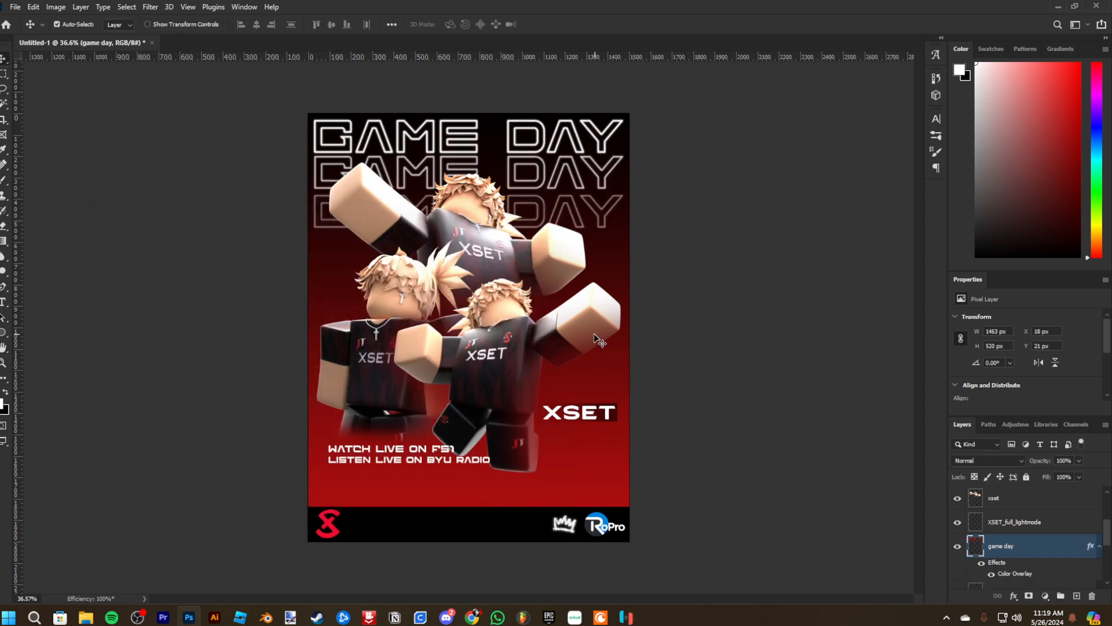
Fill the background layer with black and set Layer 1's opacity to 75%
scroll(1020, 556, down, 5)
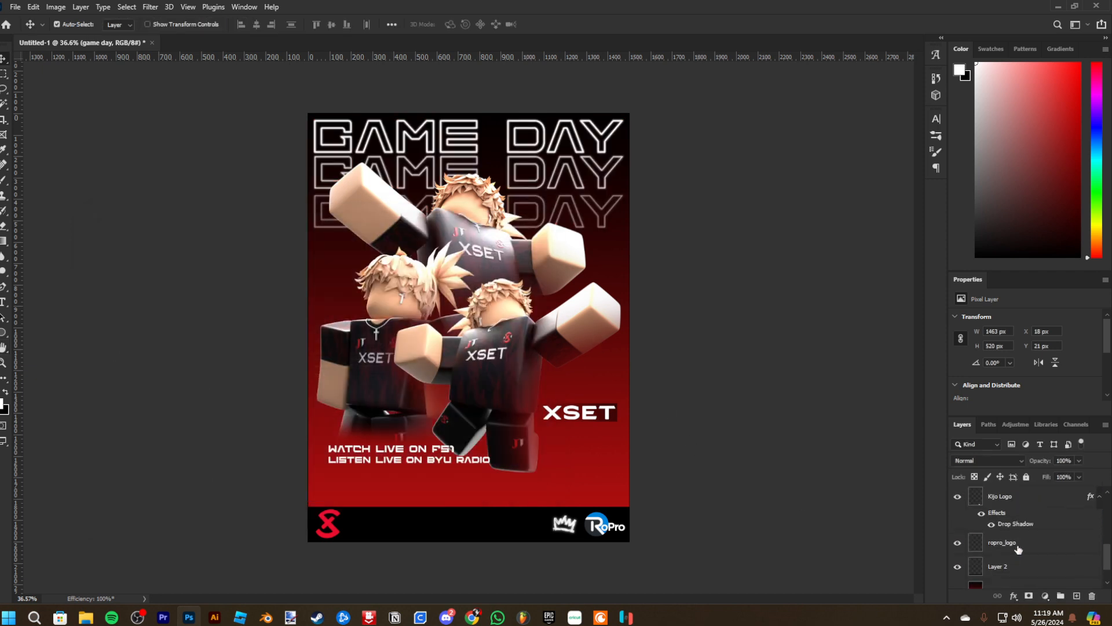
click(1016, 576)
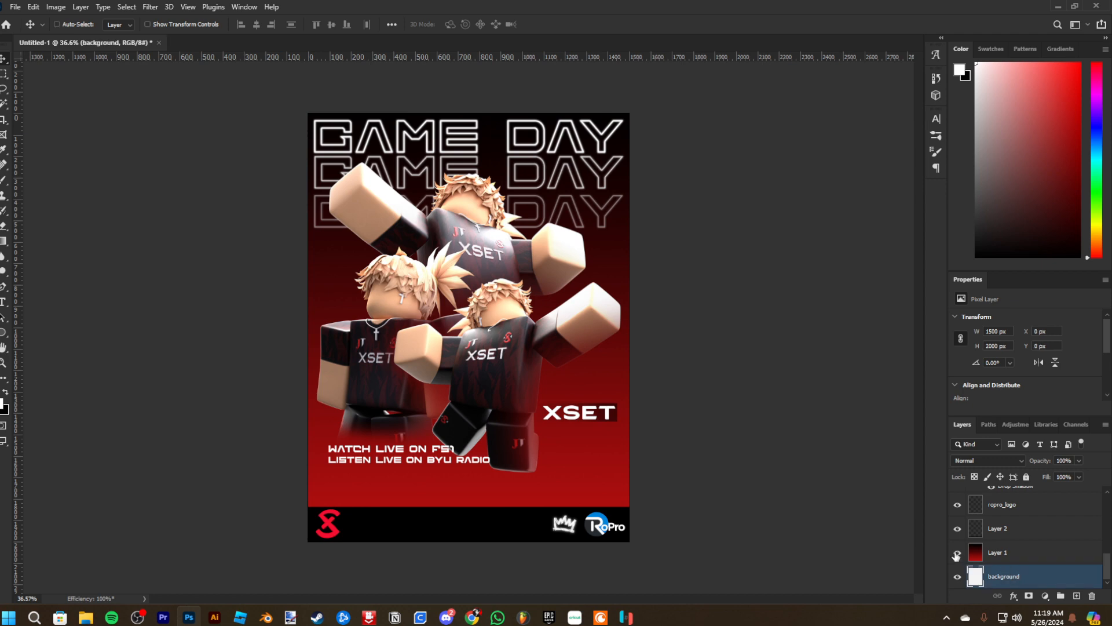
click(1006, 554)
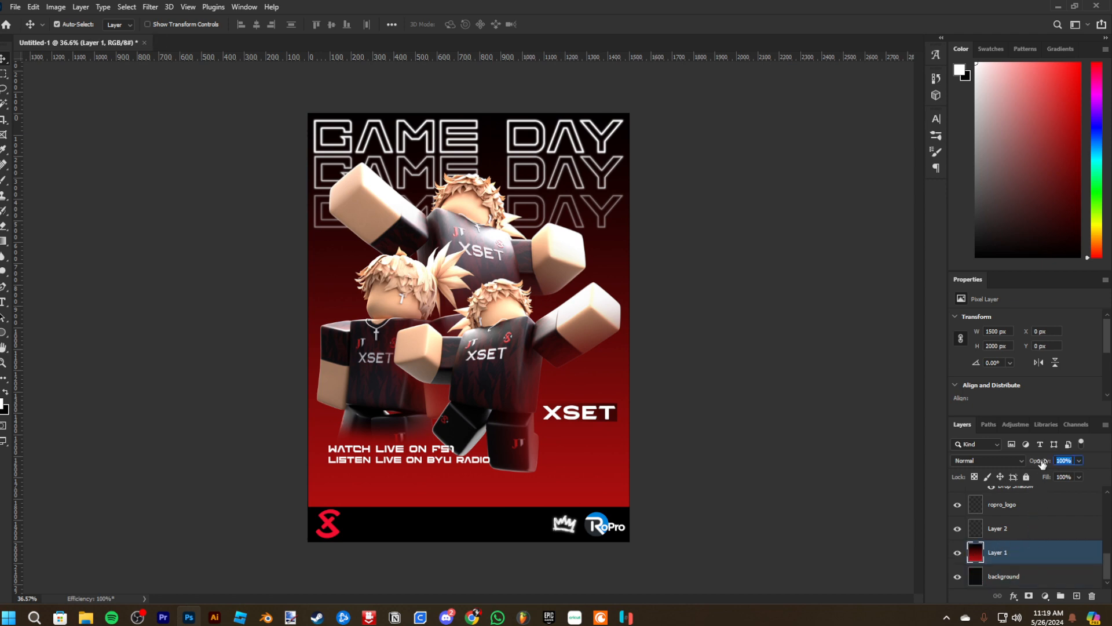
text(75)
key(Return)
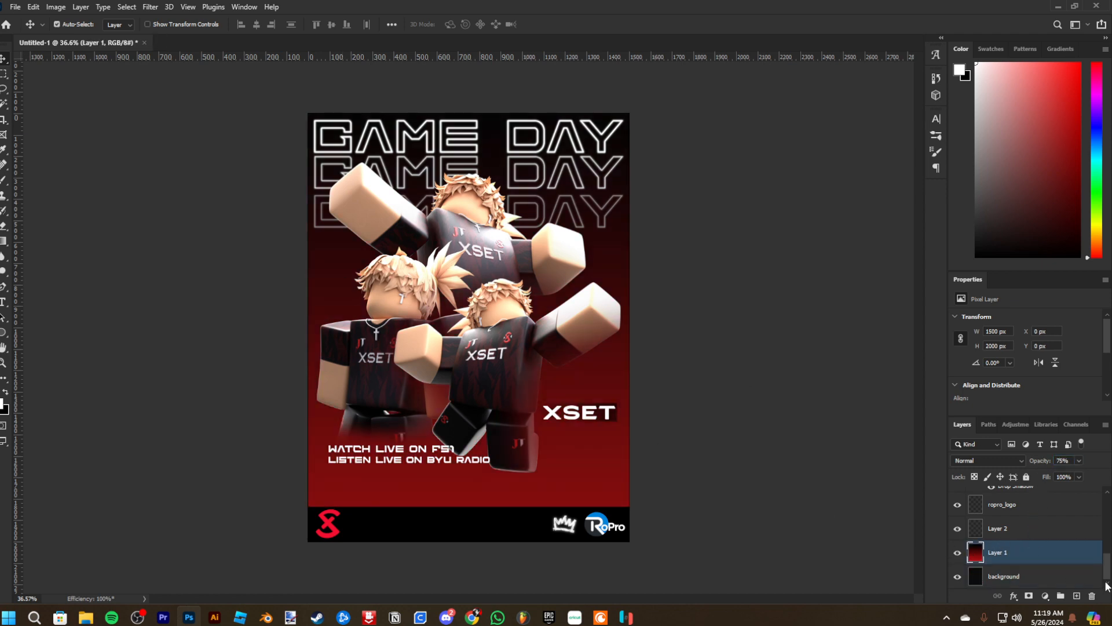
Try a white fill on the background layer, and refill it with black
click(1034, 581)
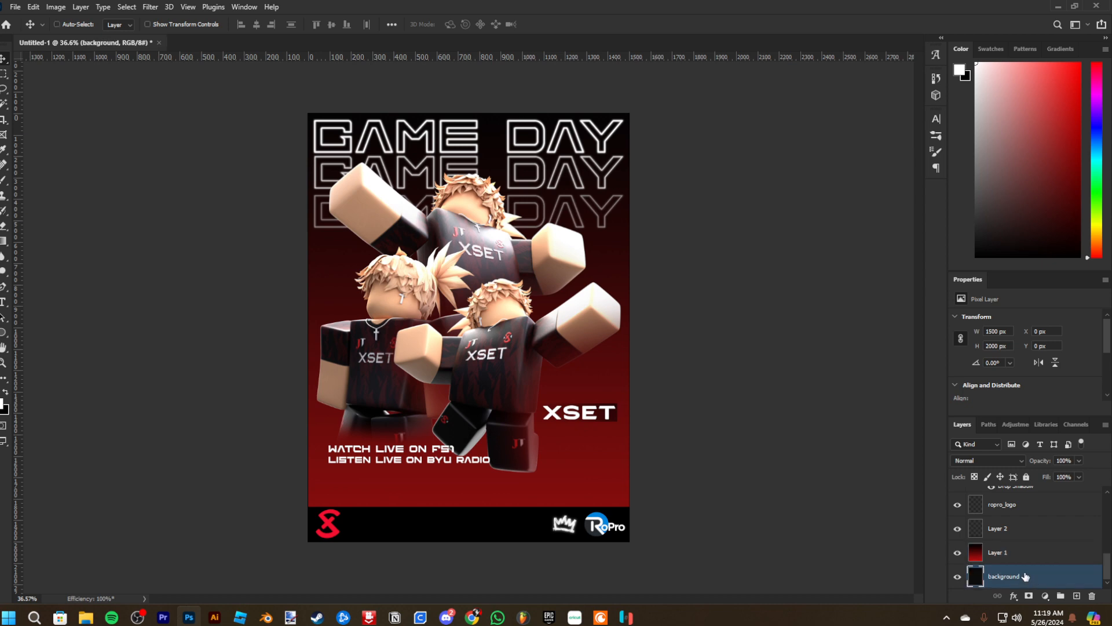
key(alt+BackSpace)
key(ctrl+BackSpace)
key(alt+BackSpace)
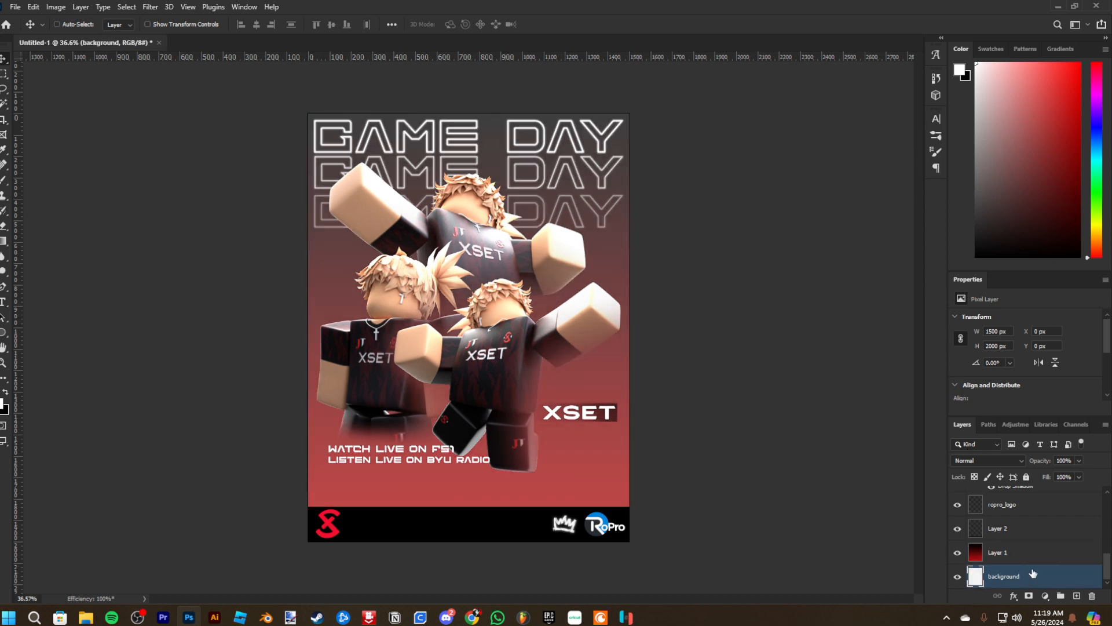
key(ctrl+BackSpace)
Set the opacity of the red gradient on Layer 1 to 65%
click(1046, 560)
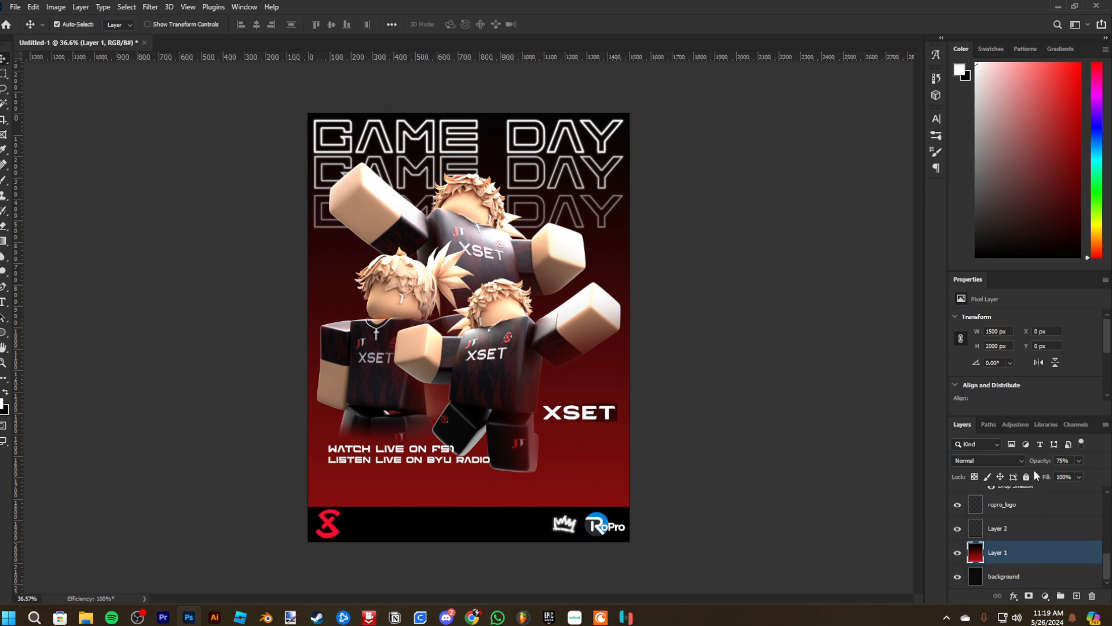
click(1039, 461)
text(65)
key(Return)
scroll(1020, 570, up, 3)
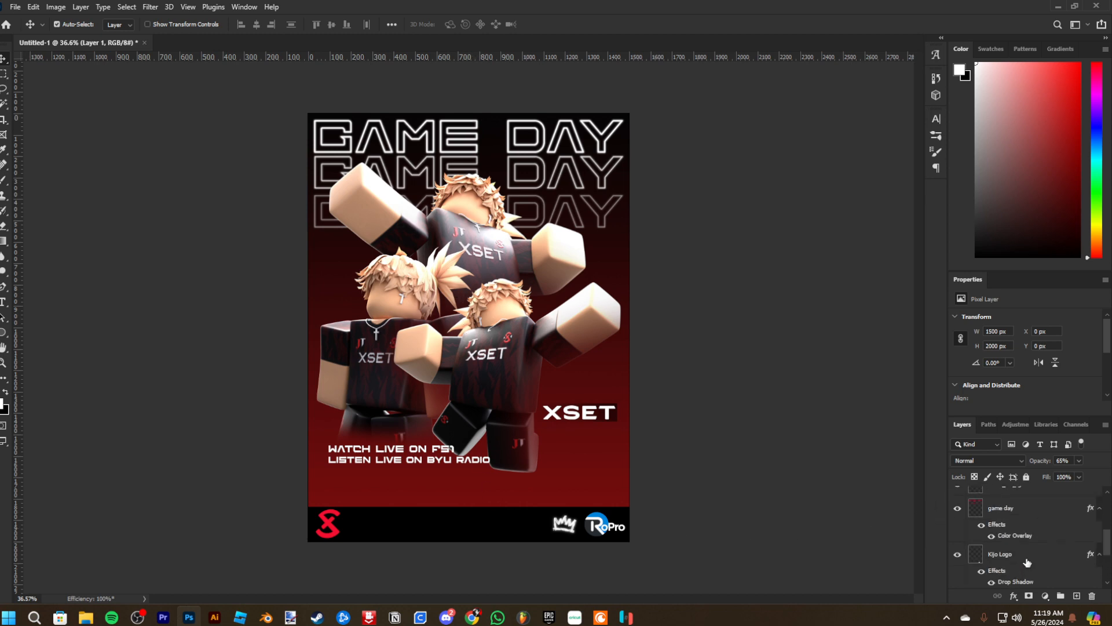
scroll(1027, 562, up, 5)
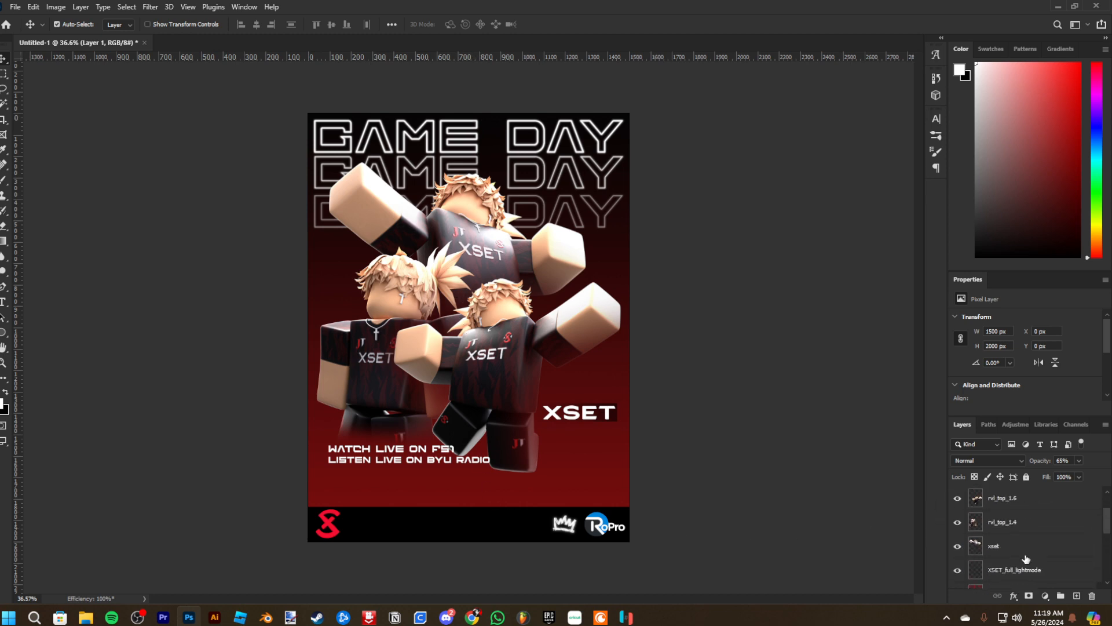
scroll(1026, 556, down, 4)
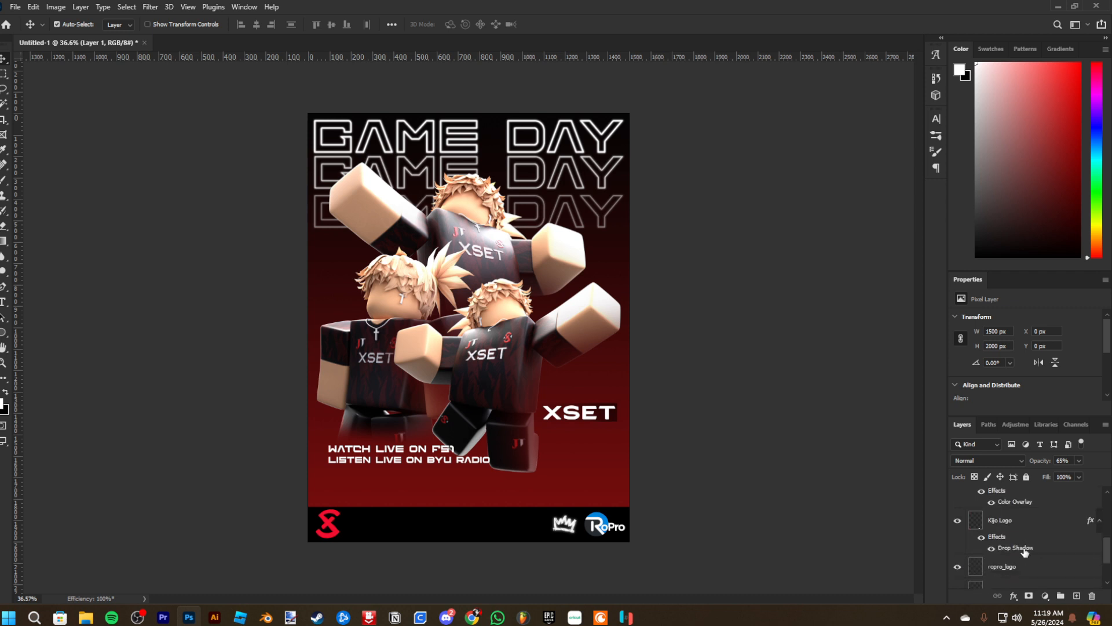
Try scaling the black footer bar on Layer 2 together with the ropro_logo and Kijo Logo layers, and undo the resize
scroll(1025, 552, down, 2)
click(975, 544)
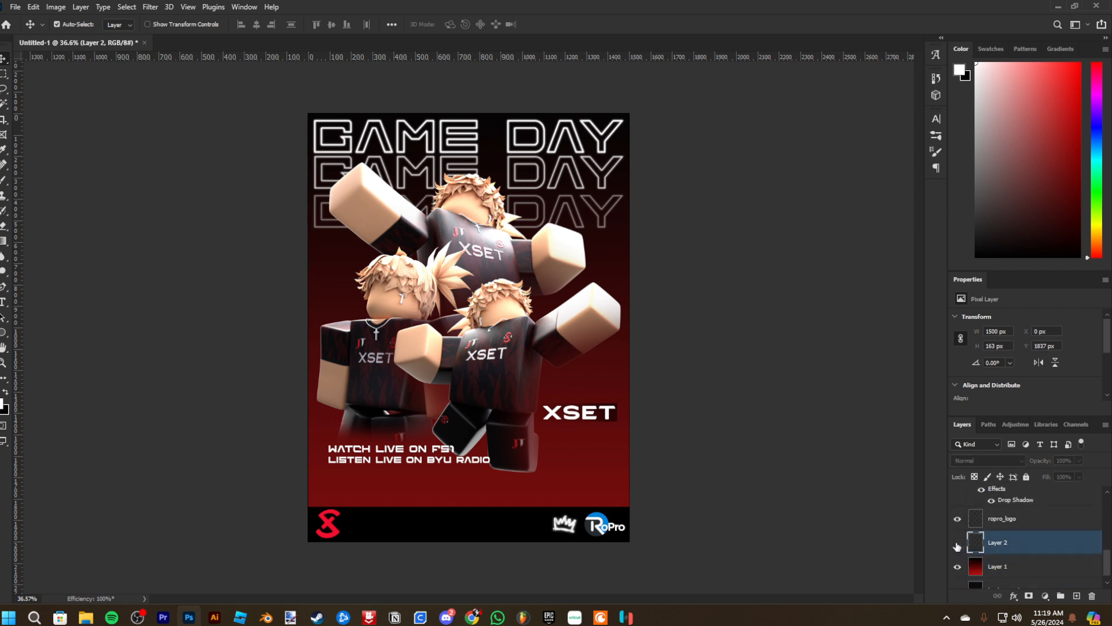
click(957, 546)
click(1042, 522)
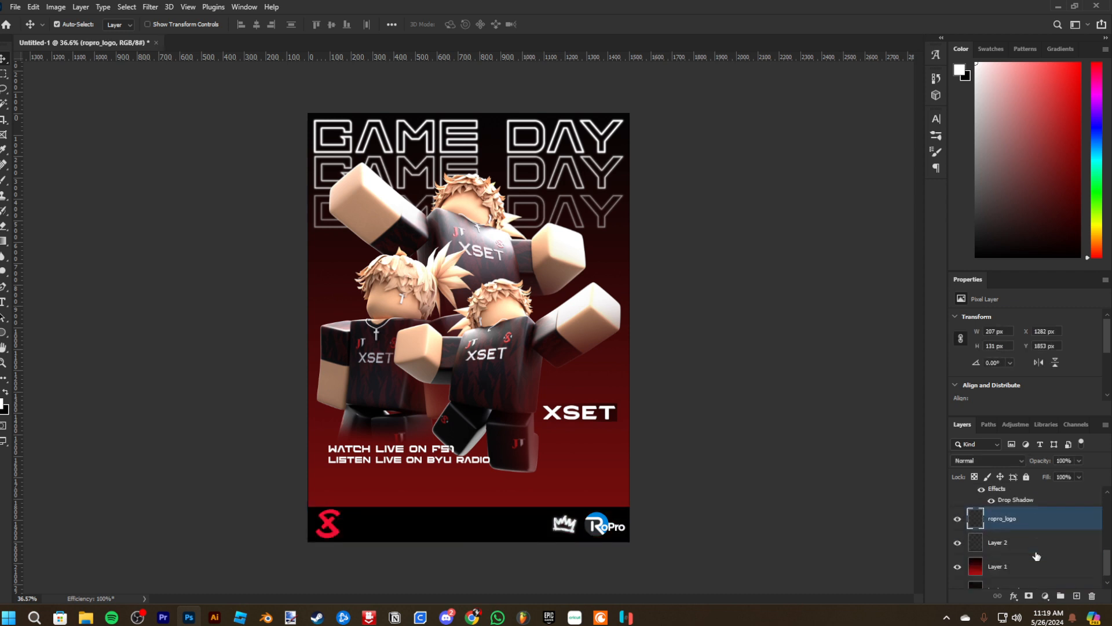
ctrl+click(1029, 543)
scroll(1031, 543, up, 1)
click(1032, 561)
ctrl+click(1034, 550)
scroll(1036, 545, up, 2)
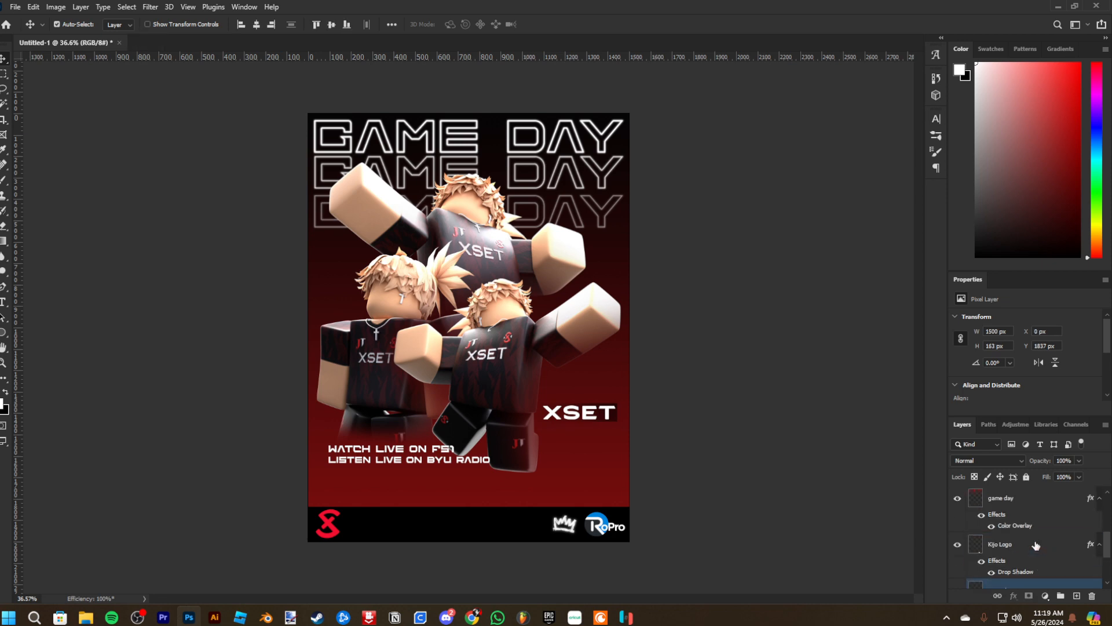
ctrl+click(1016, 552)
scroll(1026, 538, up, 1)
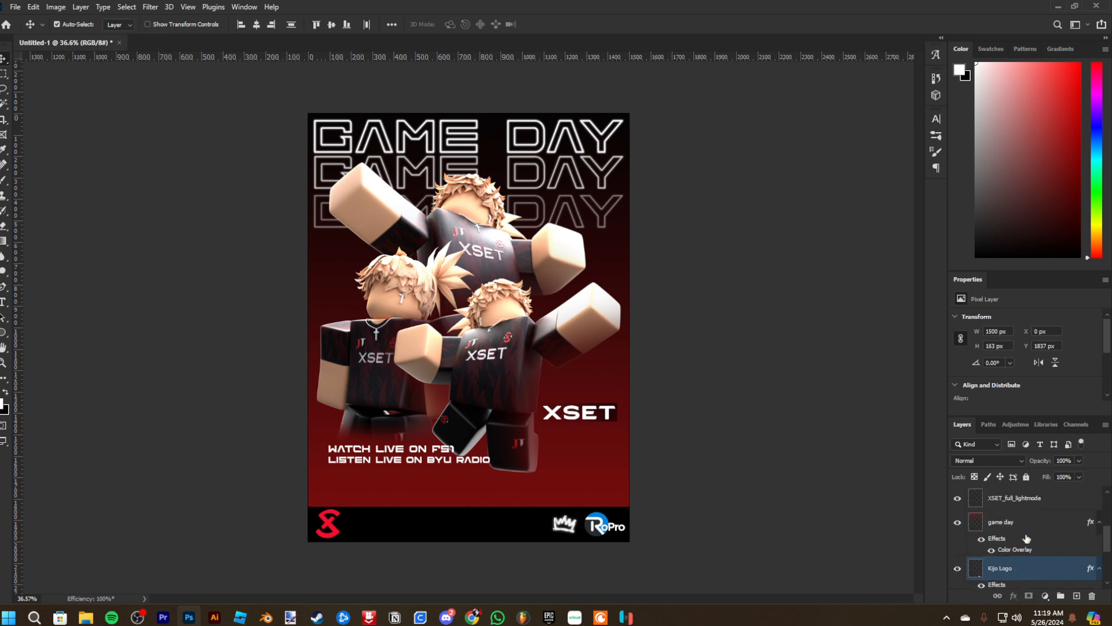
key(ctrl+t)
drag(468, 507, 467, 513)
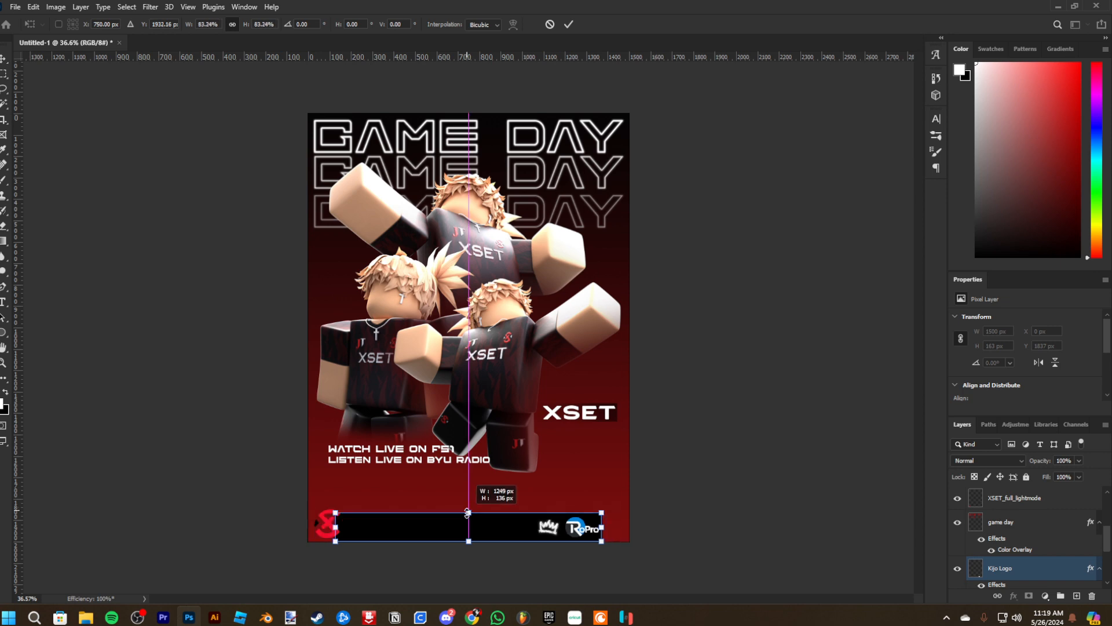
scroll(467, 513, up, 5)
key(ctrl+z)
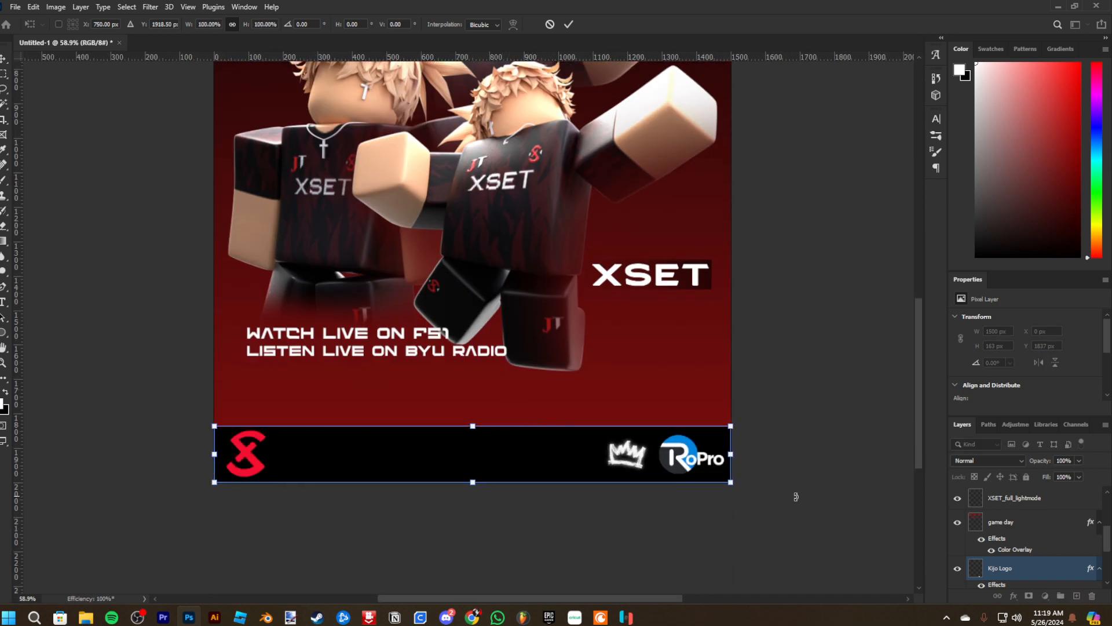
Try shrinking the footer bar and both sponsor logos to about 93.75%, and undo the change
drag(472, 428, 472, 433)
scroll(1002, 551, down, 3)
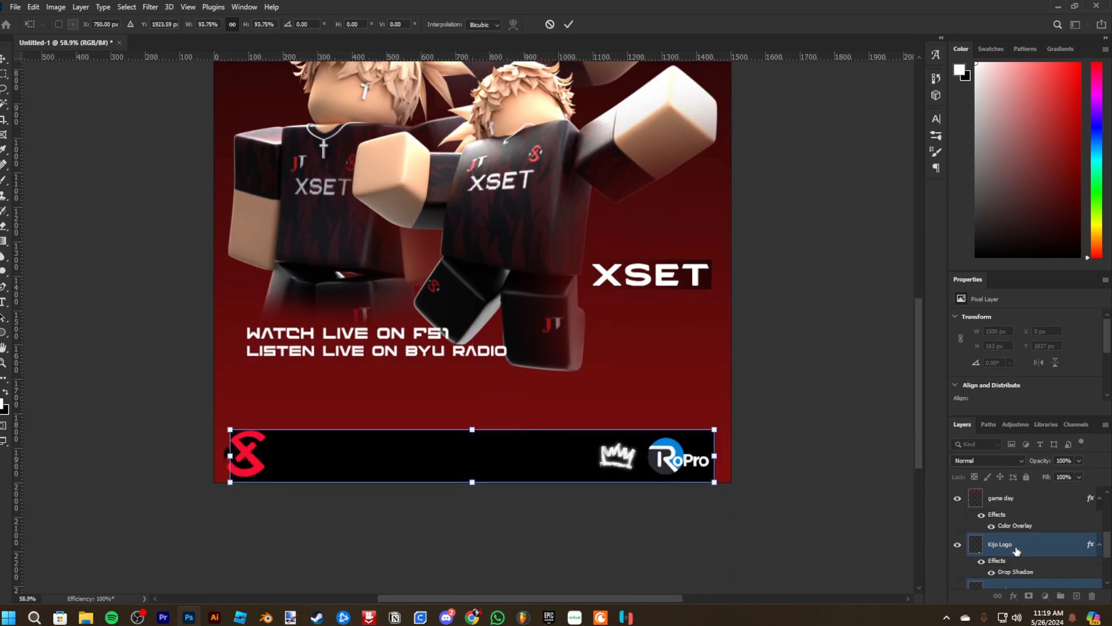
key(Return)
key(ctrl+t)
drag(715, 430, 730, 429)
key(ctrl+z)
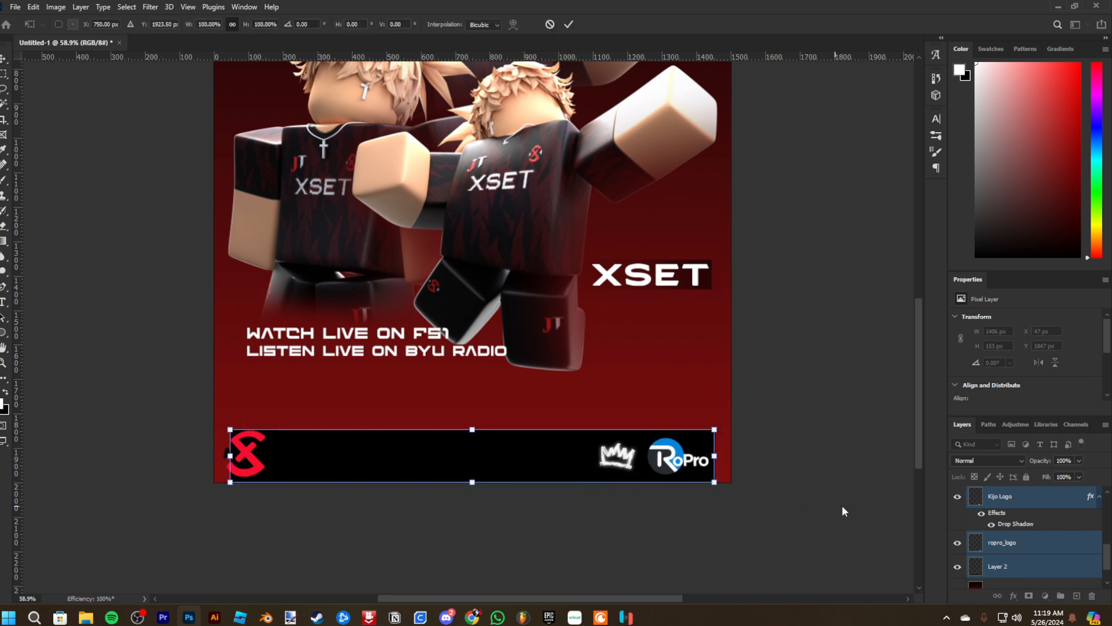
ctrl+click(1051, 575)
key(ctrl+z)
key(ctrl+z)
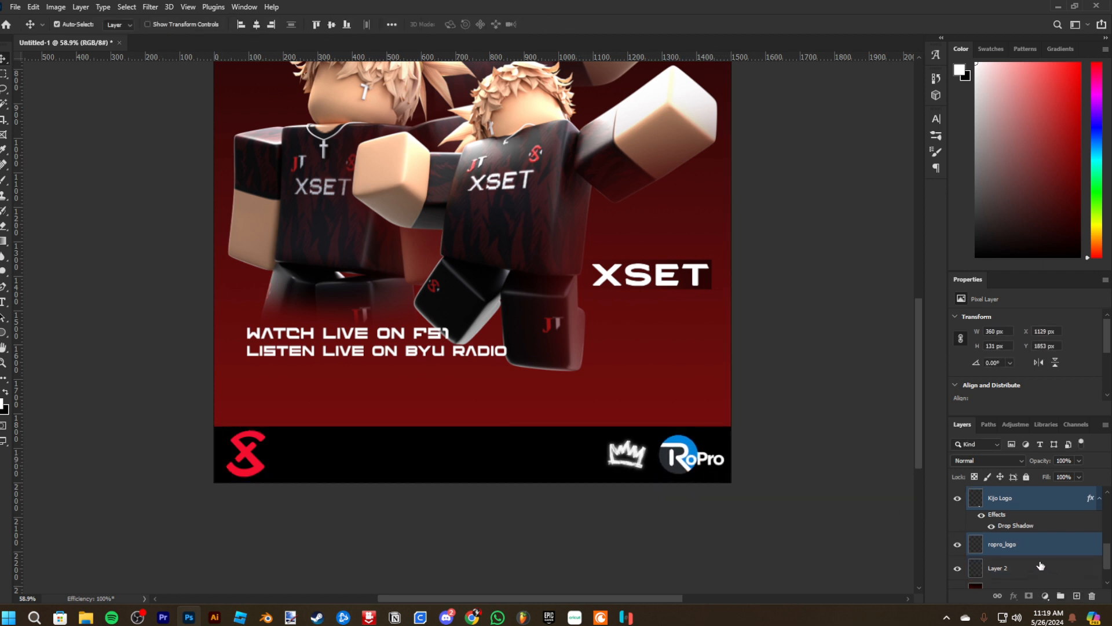
Reduce the black footer bar on Layer 2 to about 95 px high, keeping its full 1500 px width and bottom edge
click(984, 571)
click(957, 569)
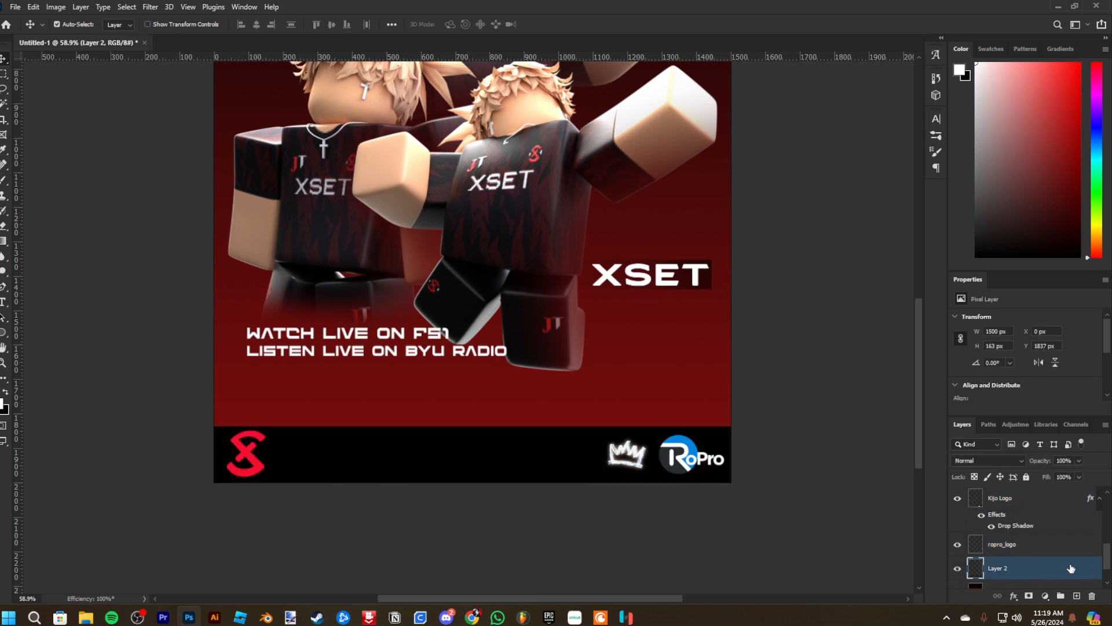
key(ctrl+t)
drag(473, 428, 473, 451)
key(Return)
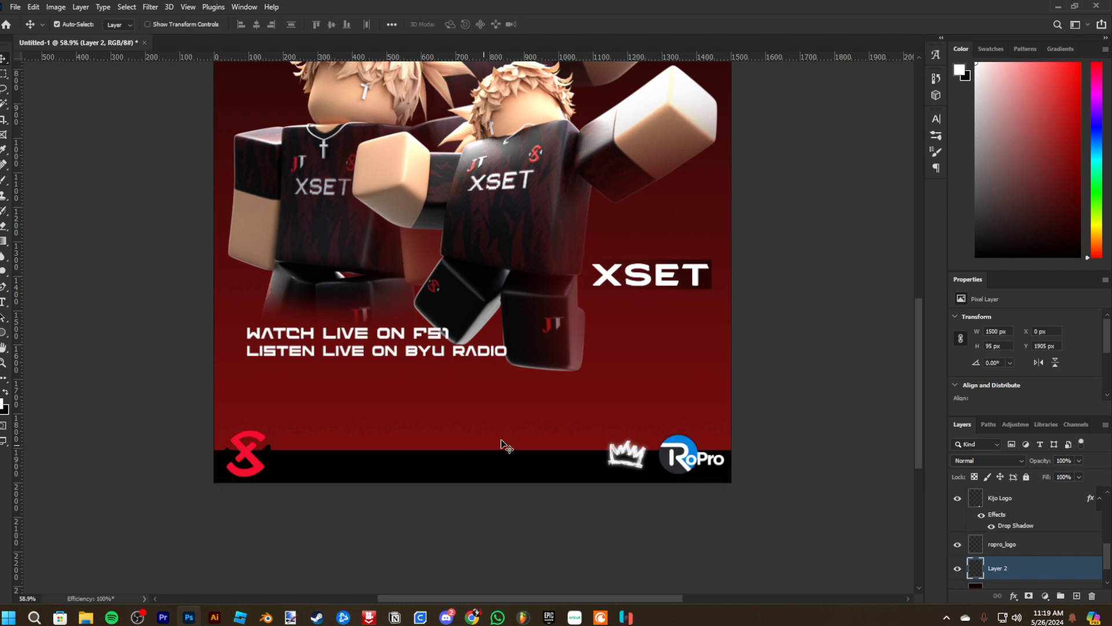
Scale the Kijo and RoPro logos together to about 235 × 85 px so they fit inside the thinner footer bar
click(1011, 541)
ctrl+click(1014, 500)
scroll(1018, 516, up, 3)
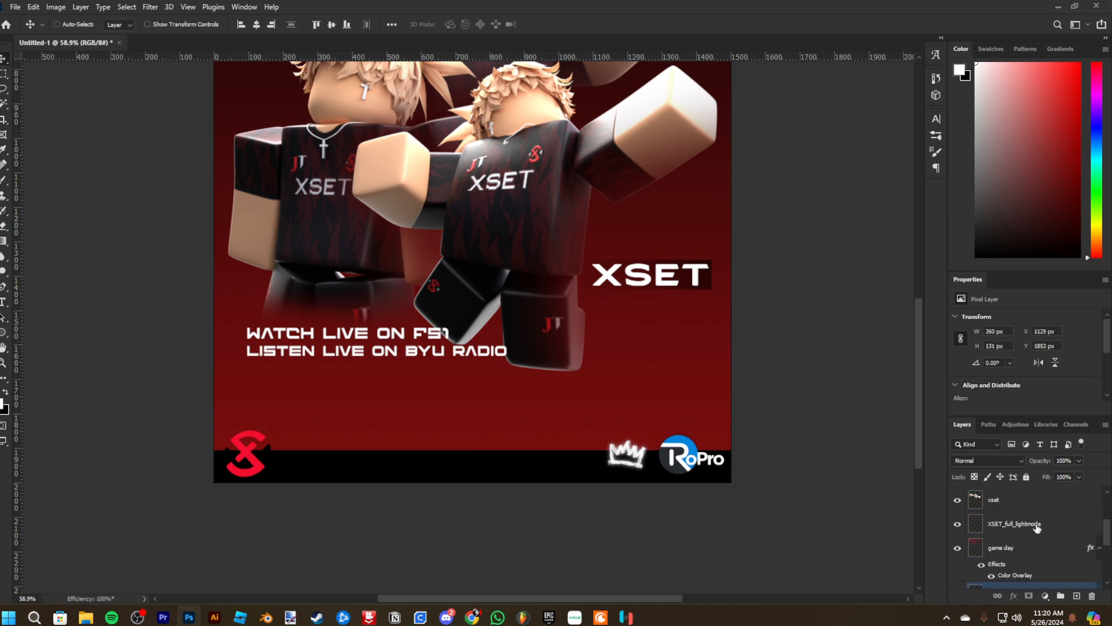
key(ctrl+t)
scroll(672, 444, up, 9)
drag(651, 414, 669, 476)
key(Return)
scroll(669, 476, down, 6)
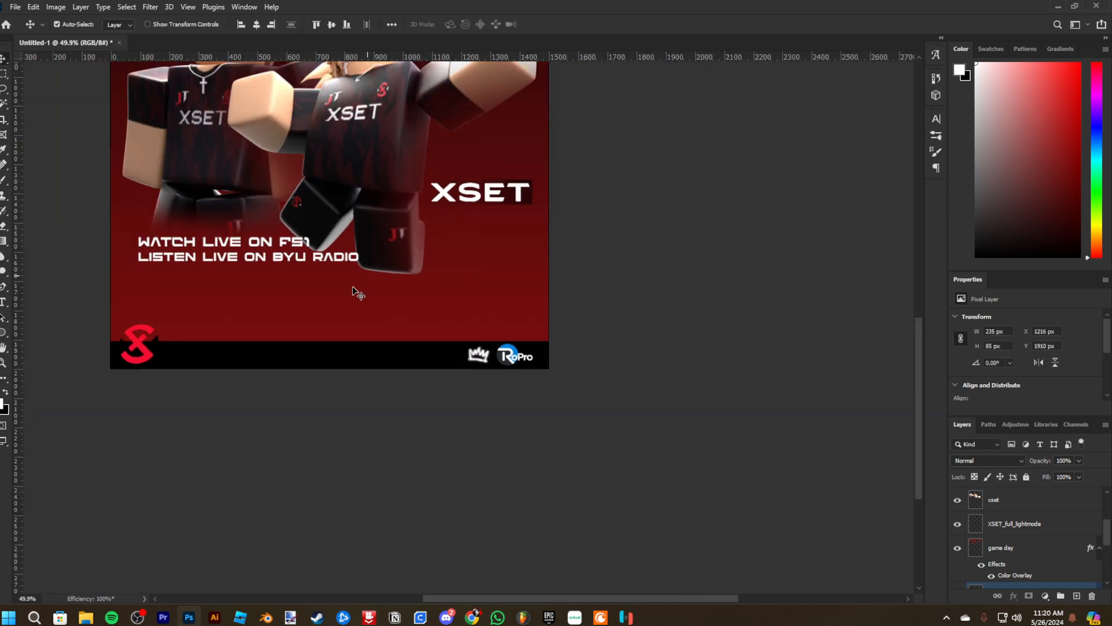
Scale the game day title layer down to about 1386 × 493 px and keep it horizontally centered on the poster
scroll(409, 475, up, 2)
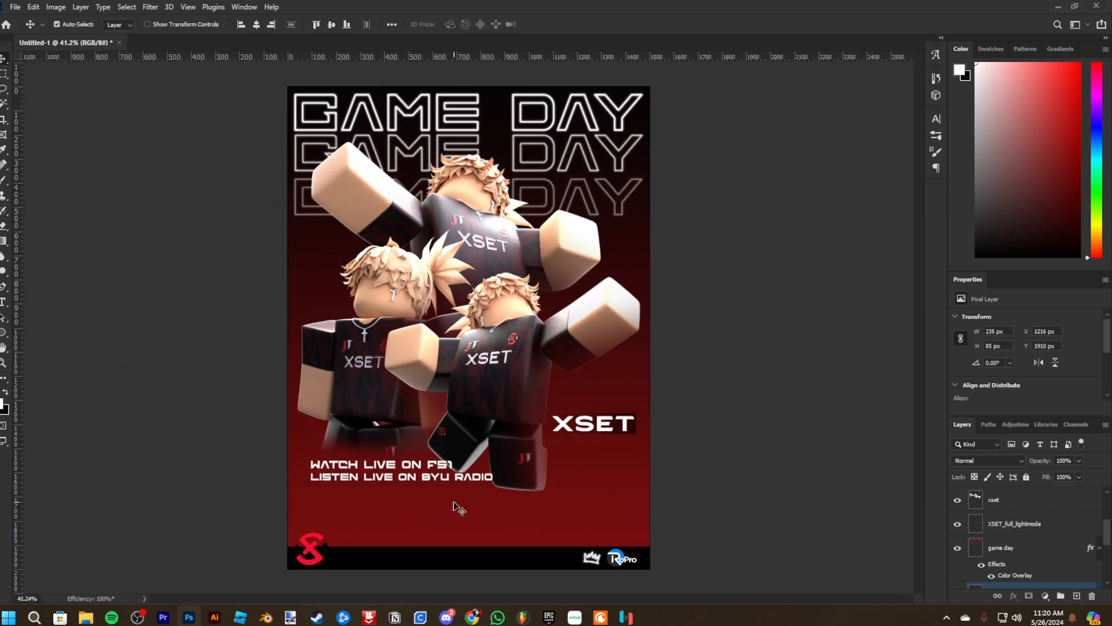
scroll(321, 372, up, 2)
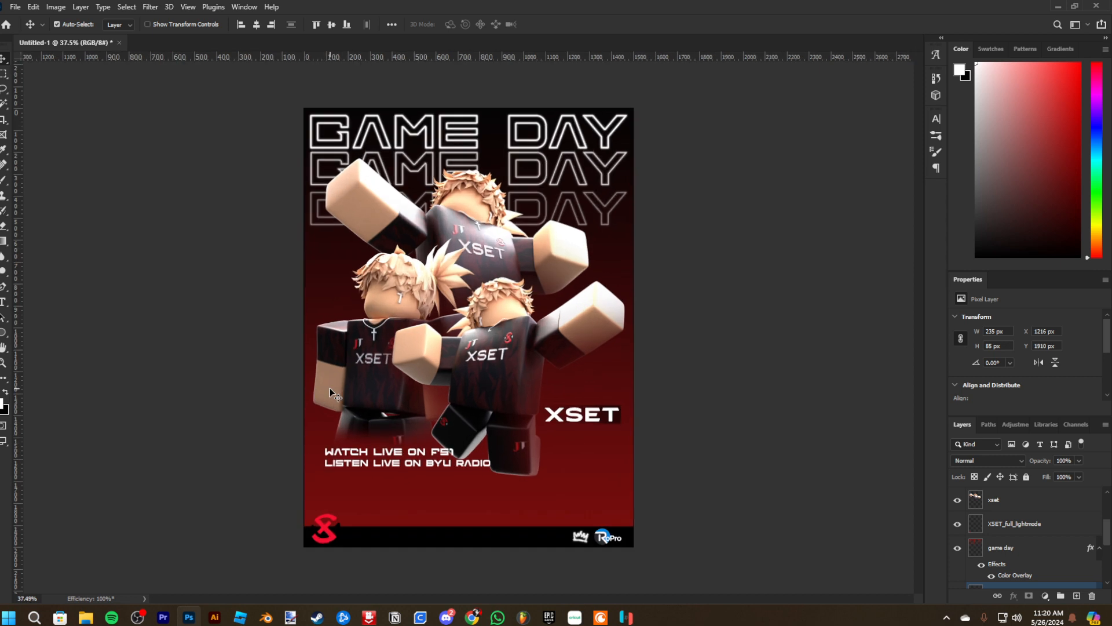
scroll(1048, 551, up, 5)
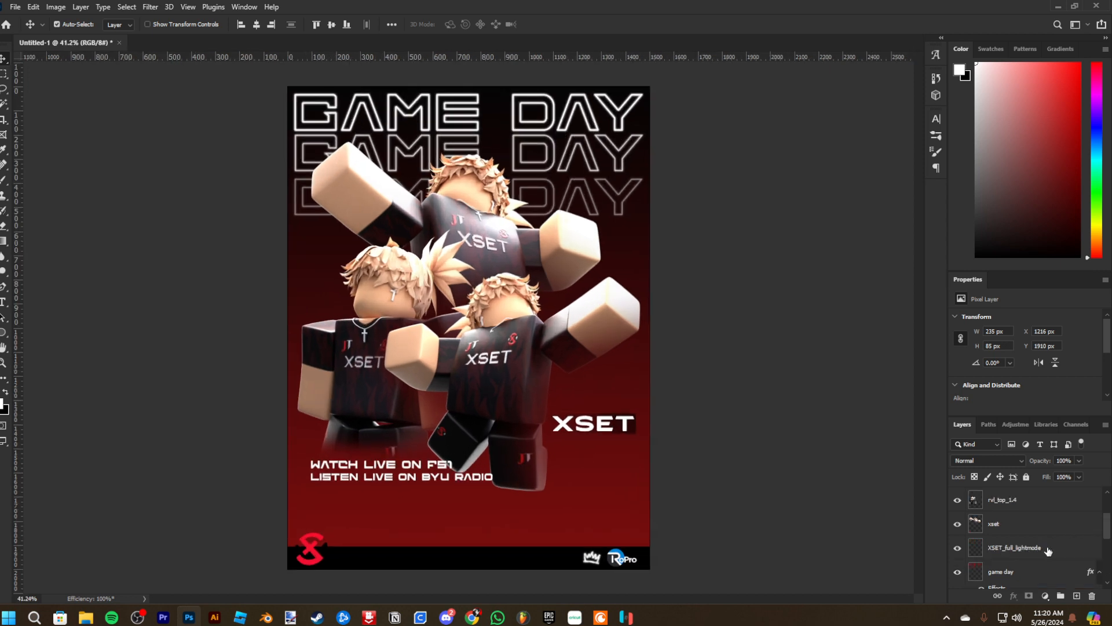
scroll(1043, 532, down, 10)
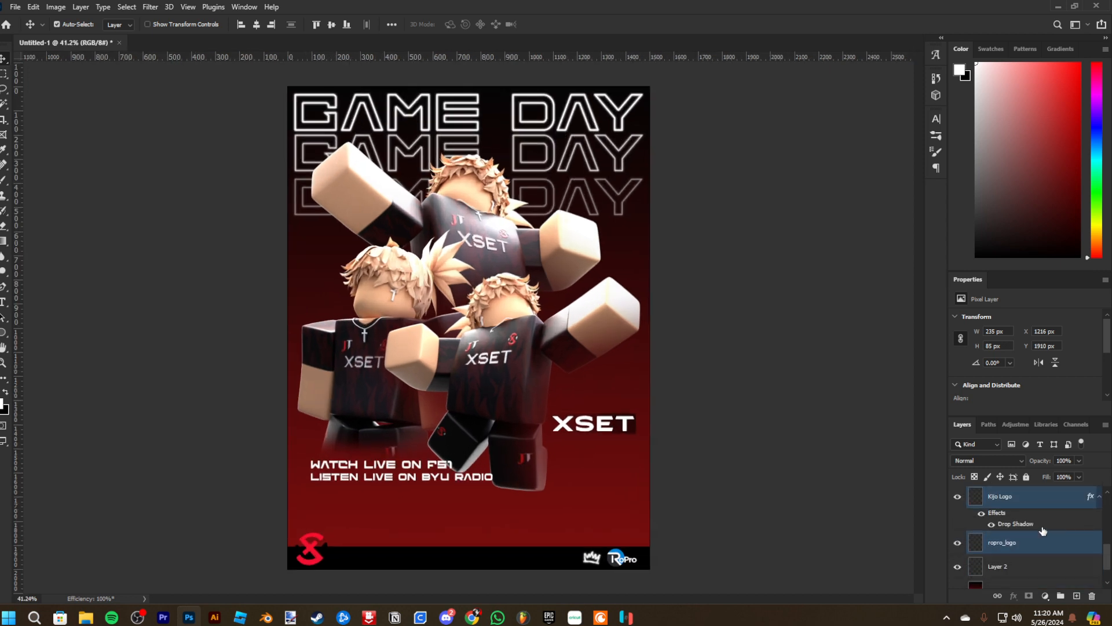
scroll(1036, 540, up, 3)
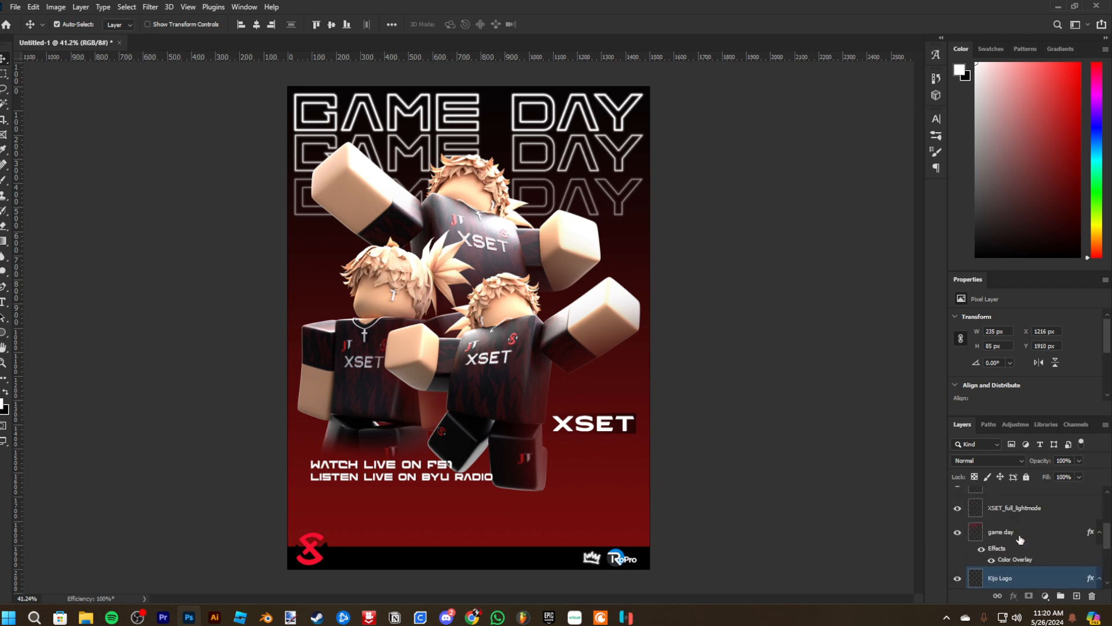
click(1031, 533)
scroll(997, 533, up, 1)
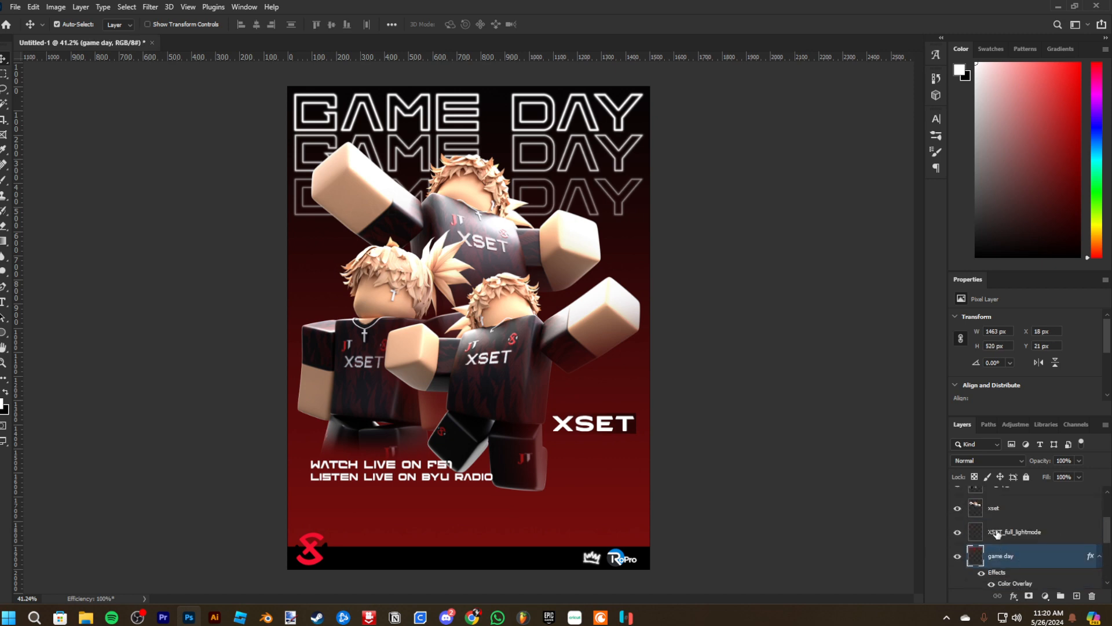
key(ctrl+t)
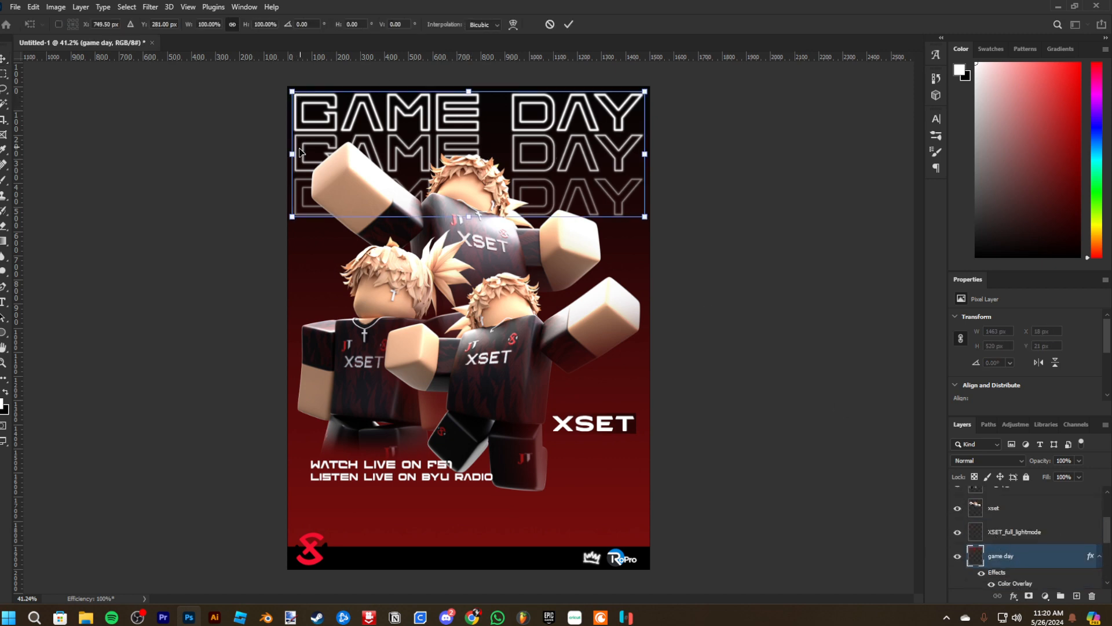
drag(292, 154, 311, 153)
drag(424, 129, 414, 128)
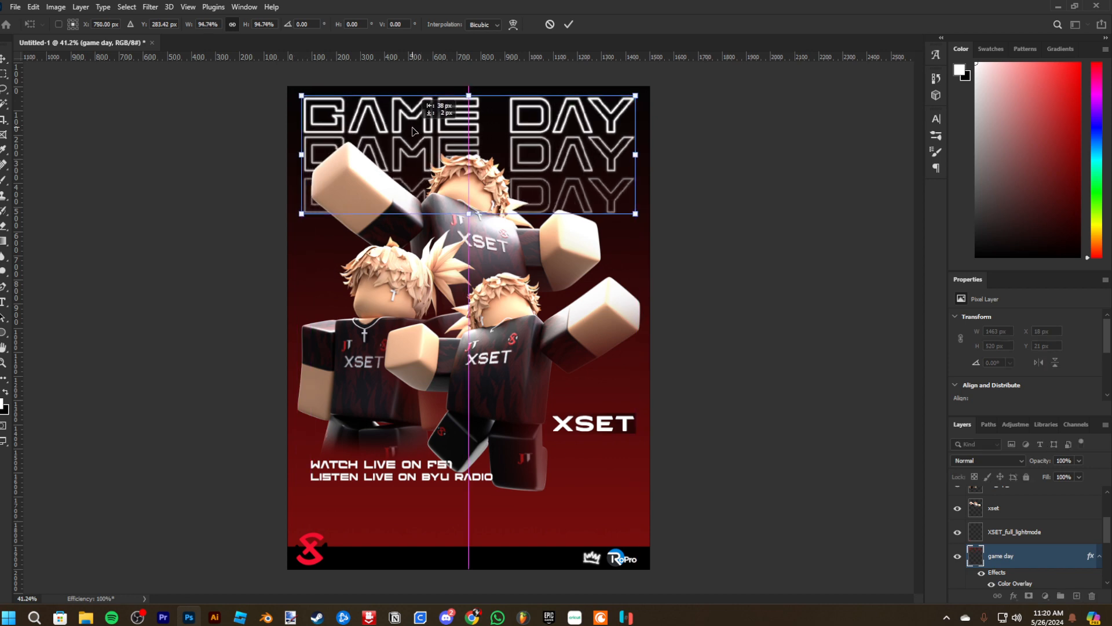
key(Return)
Add a new layer above the game day title and place the text "XSET" on it below the broadcast lines
key(ctrl+minus)
key(ctrl+minus)
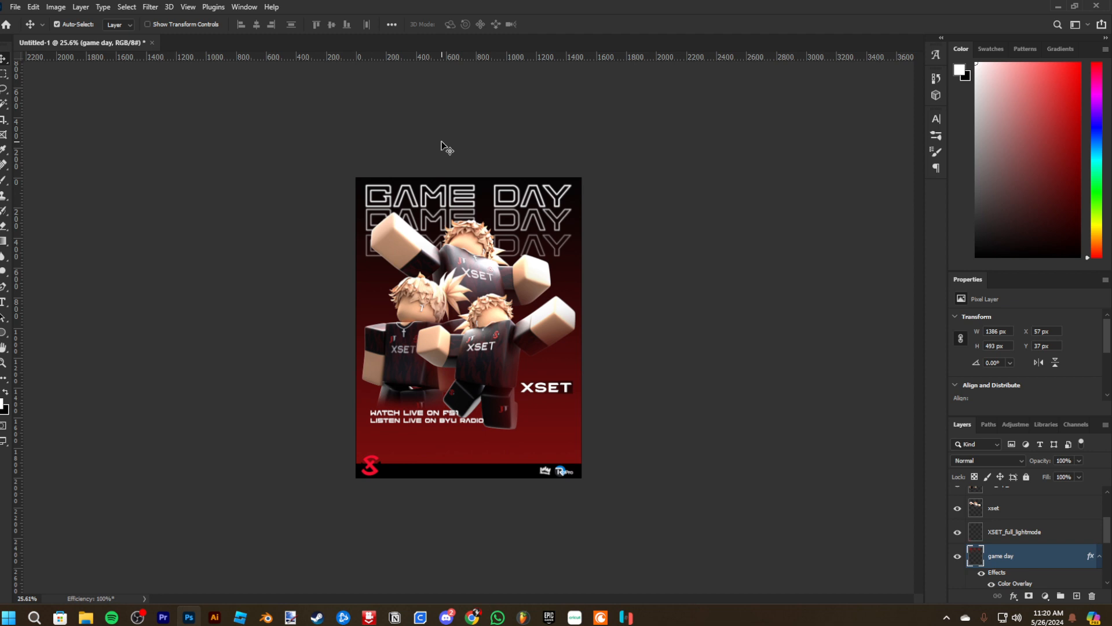
key(ctrl+plus)
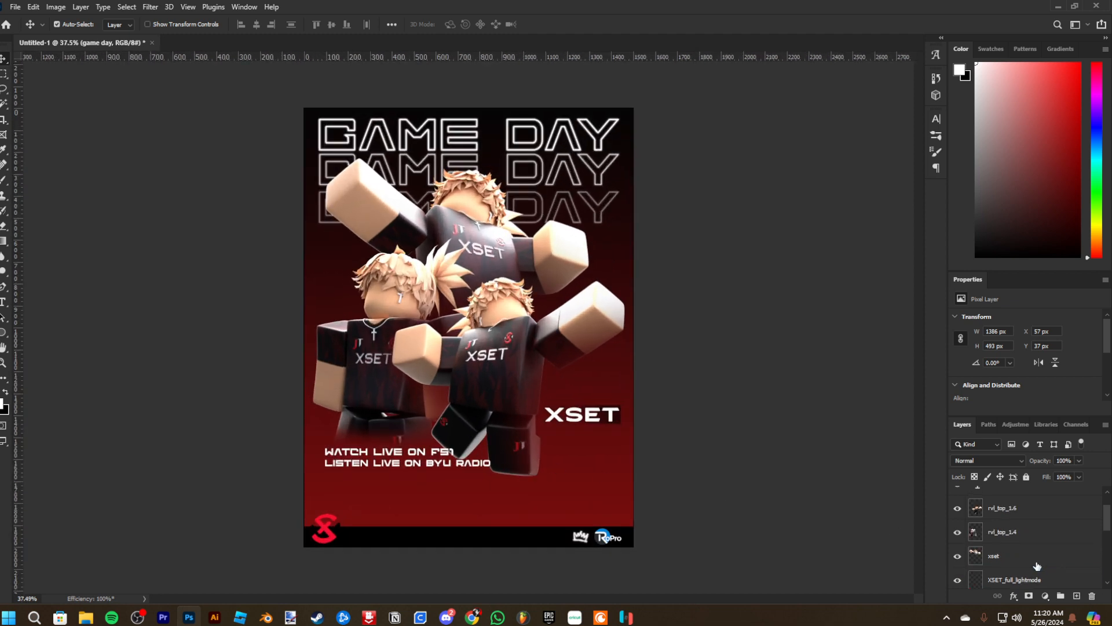
click(1075, 596)
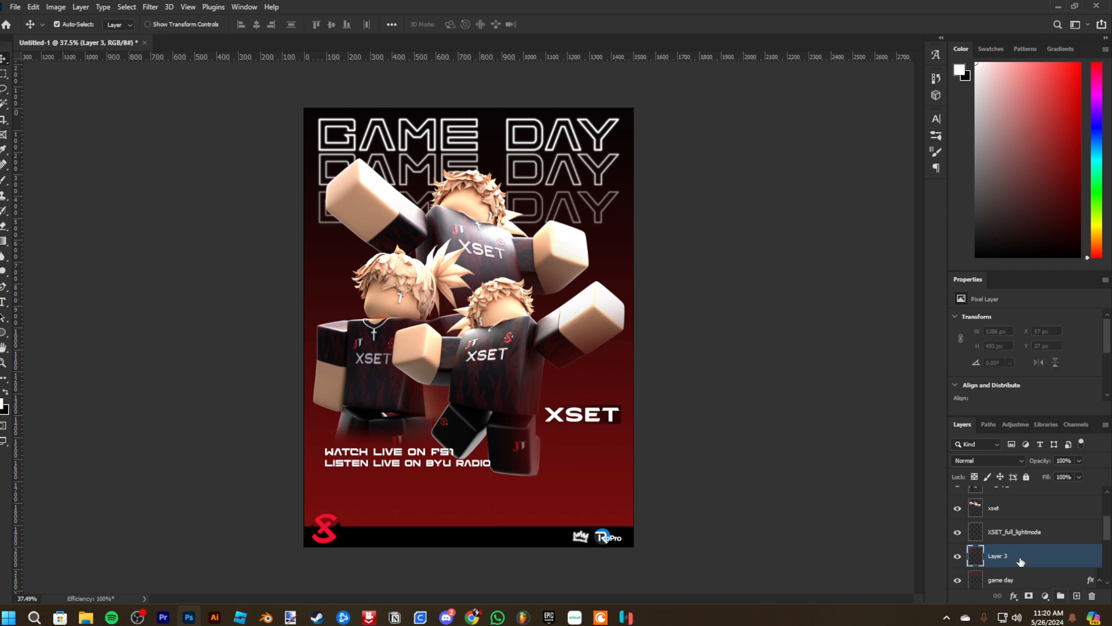
key(t)
click(392, 493)
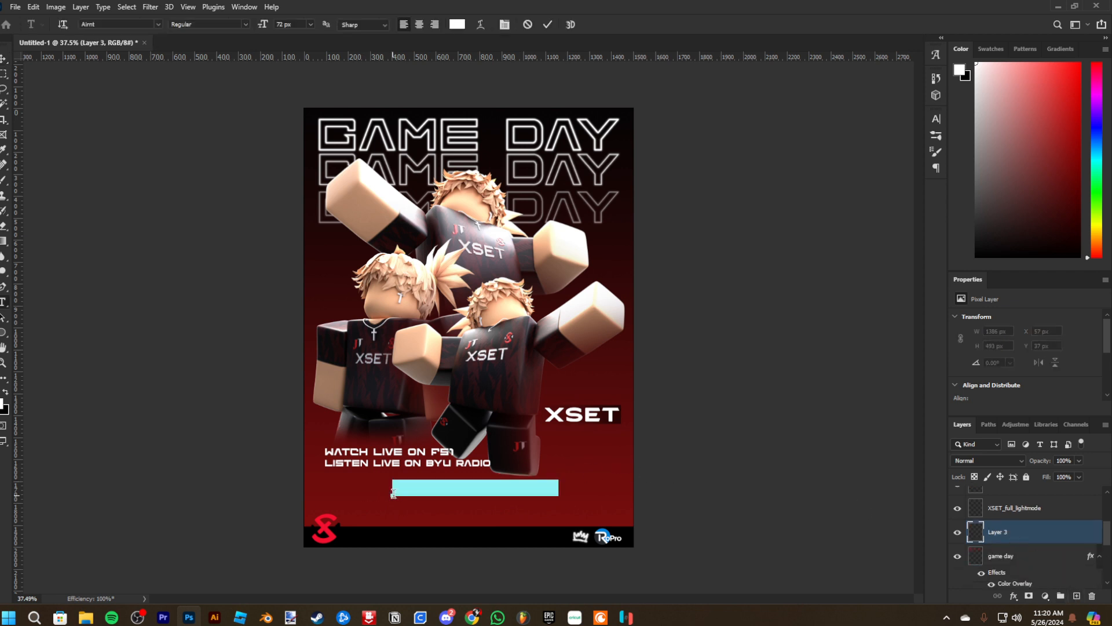
text(XSET)
click(3, 60)
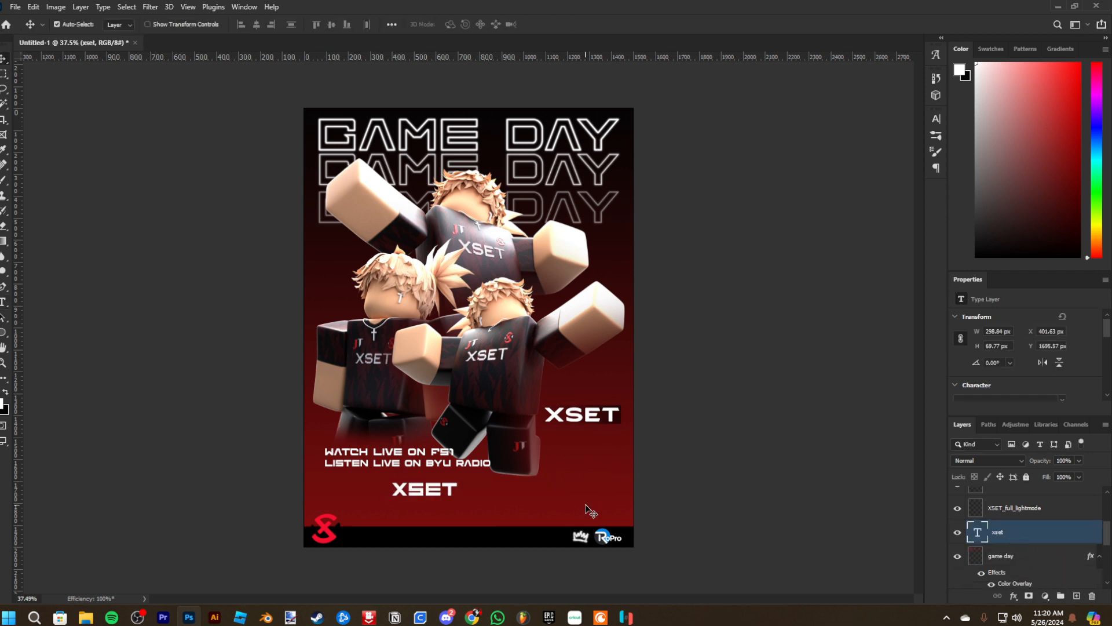
Rotate the new XSET text to -90°, enlarge it to about 588%, and place it along the poster's left edge behind the characters
key(ctrl+t)
drag(495, 488, 428, 387)
drag(435, 488, 366, 356)
drag(452, 332, 370, 335)
key(Return)
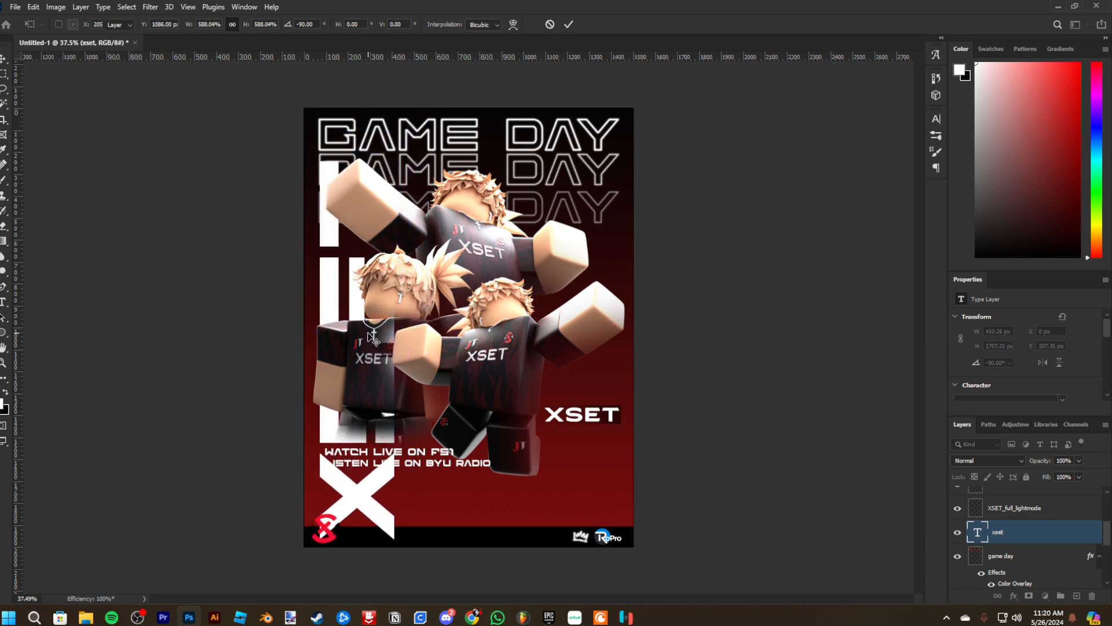
Rasterize the vertical XSET text and fade its upper letters with a large soft eraser at 45% opacity
right_click(1053, 531)
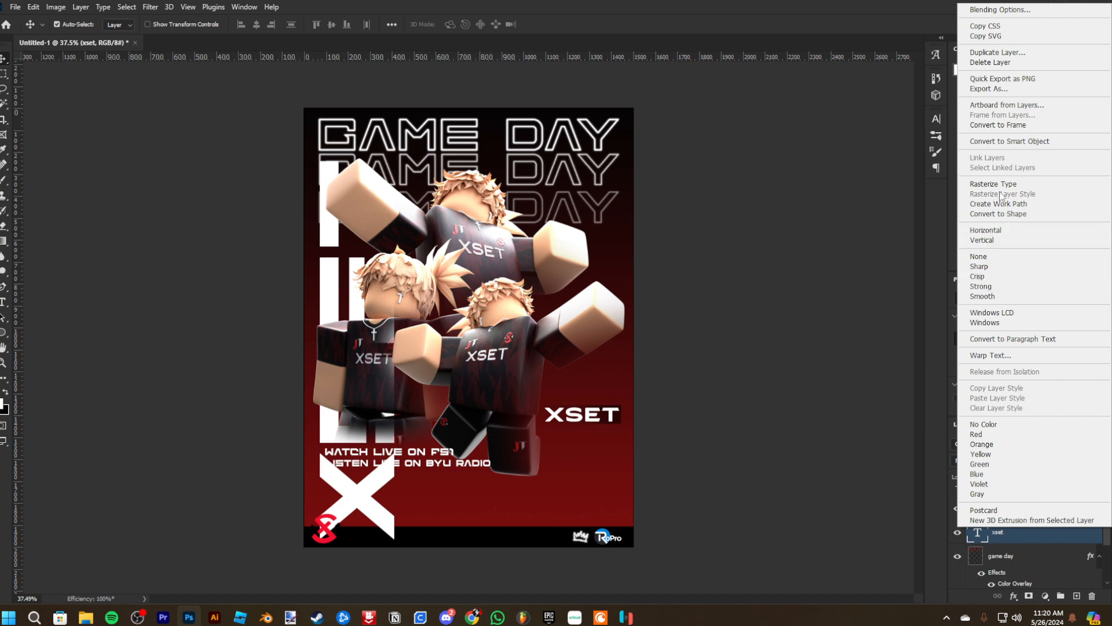
click(1019, 181)
key(e)
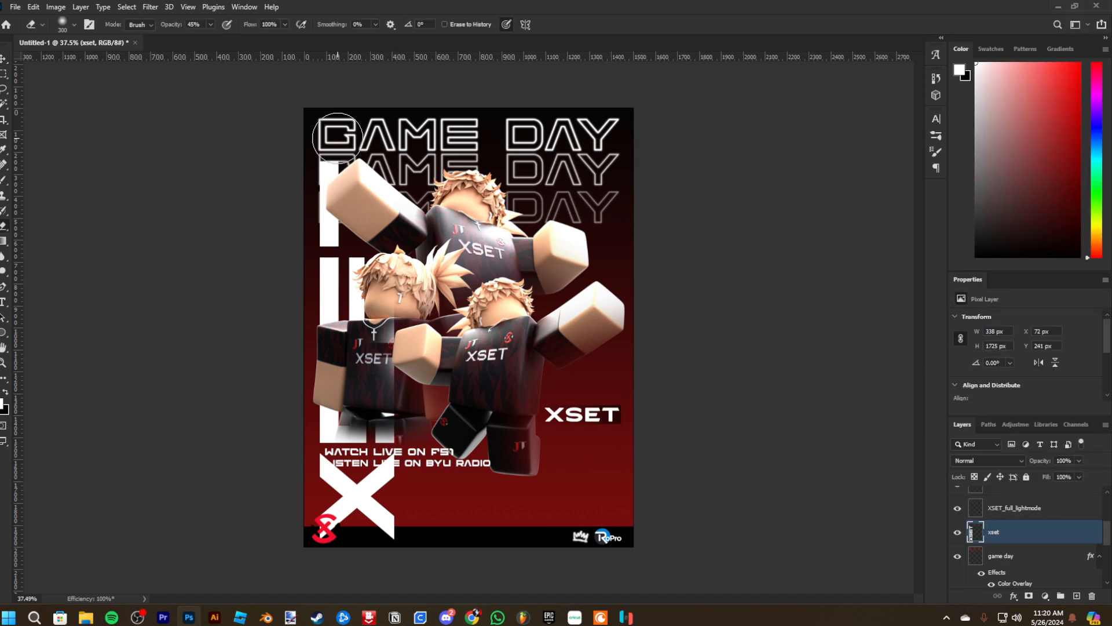
key(bracketright)
key(bracketright)
key(bracketright)
key(bracketright)
key(bracketright)
key(bracketright)
key(bracketright)
key(bracketright)
key(bracketright)
key(bracketright)
key(bracketright)
mouse_move(334, 181)
mouse_down()
mouse_move(340, 259)
mouse_move(328, 181)
mouse_up()
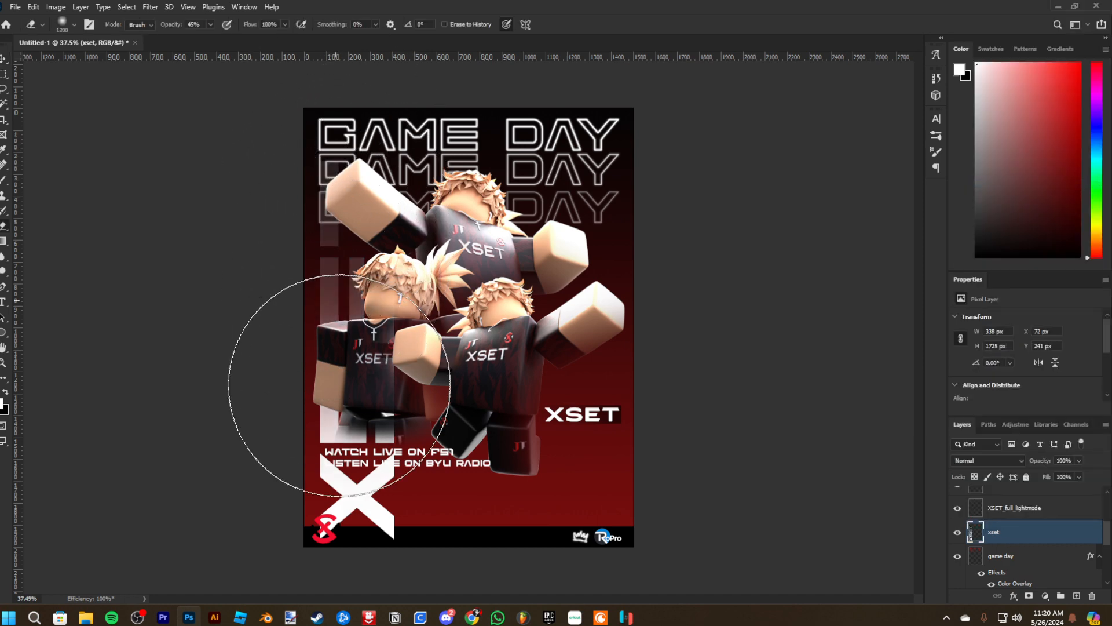
drag(342, 338, 335, 200)
Try fading the vertical XSET lettering behind the broadcast text with a 300 px eraser, and undo the strokes
key(bracketleft)
key(bracketleft)
key(bracketleft)
key(bracketleft)
key(bracketleft)
key(bracketleft)
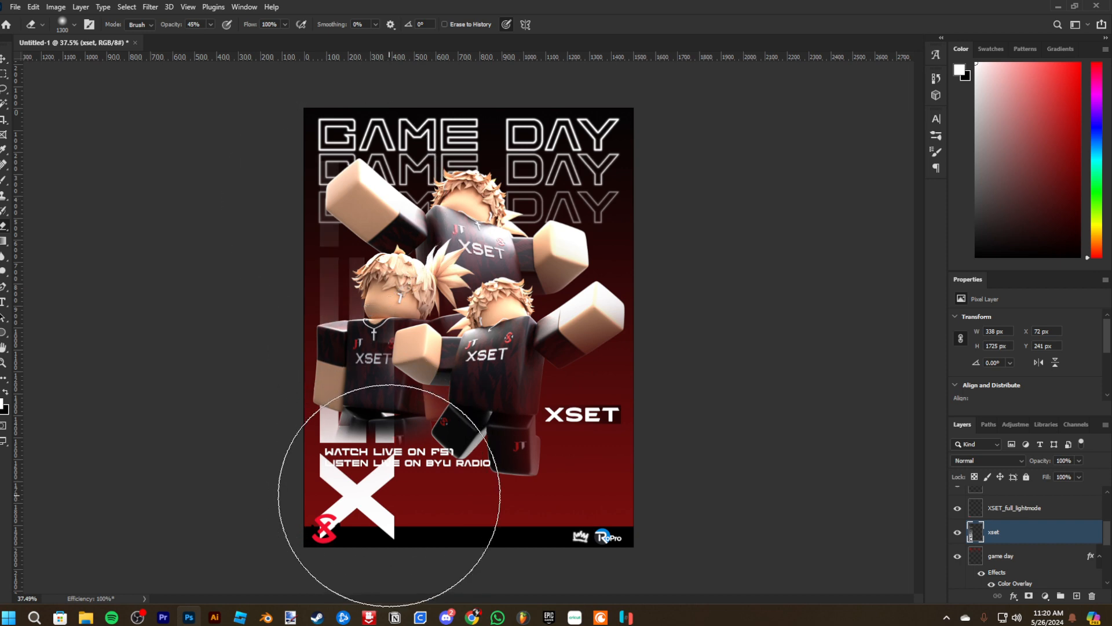
key(bracketleft)
key(bracketleft)
key(bracketleft)
key(bracketleft)
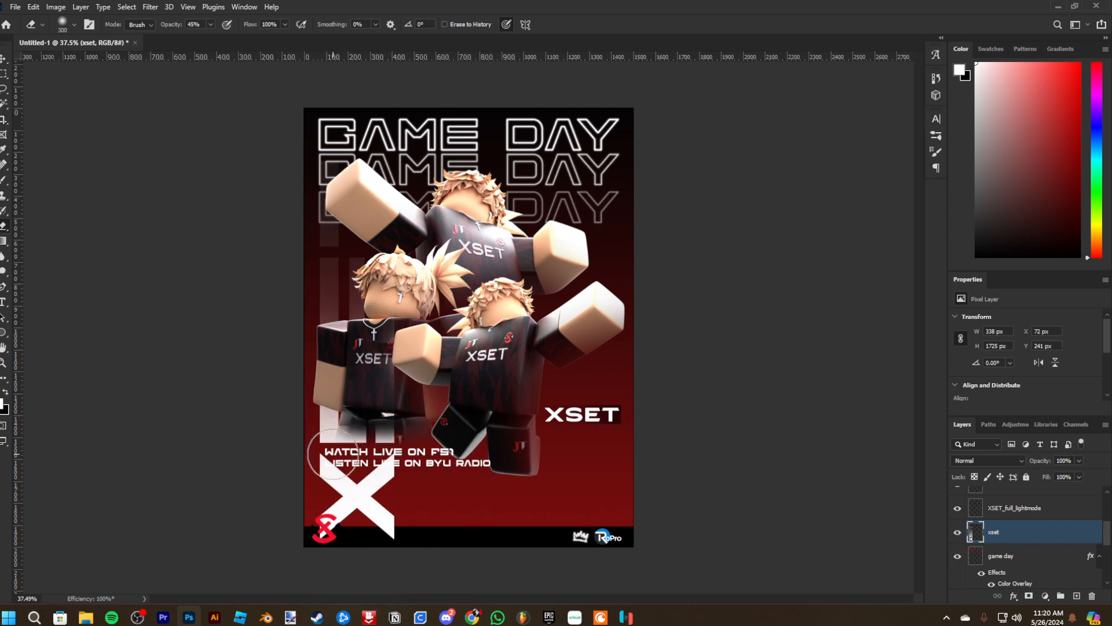
drag(331, 452, 425, 454)
drag(328, 452, 417, 452)
drag(262, 446, 464, 463)
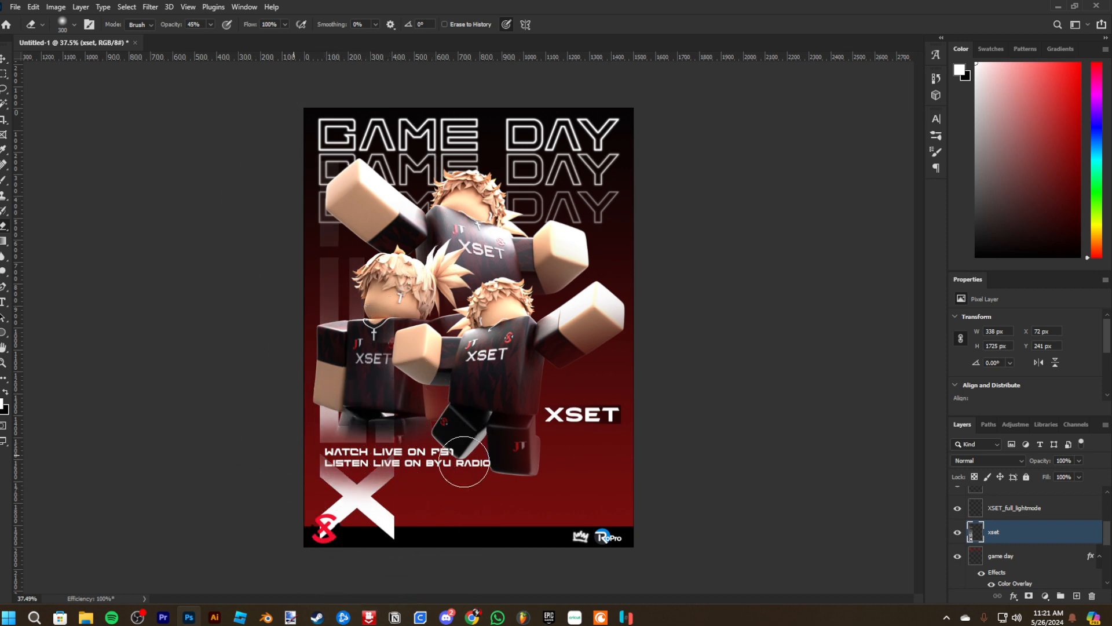
drag(286, 437, 486, 458)
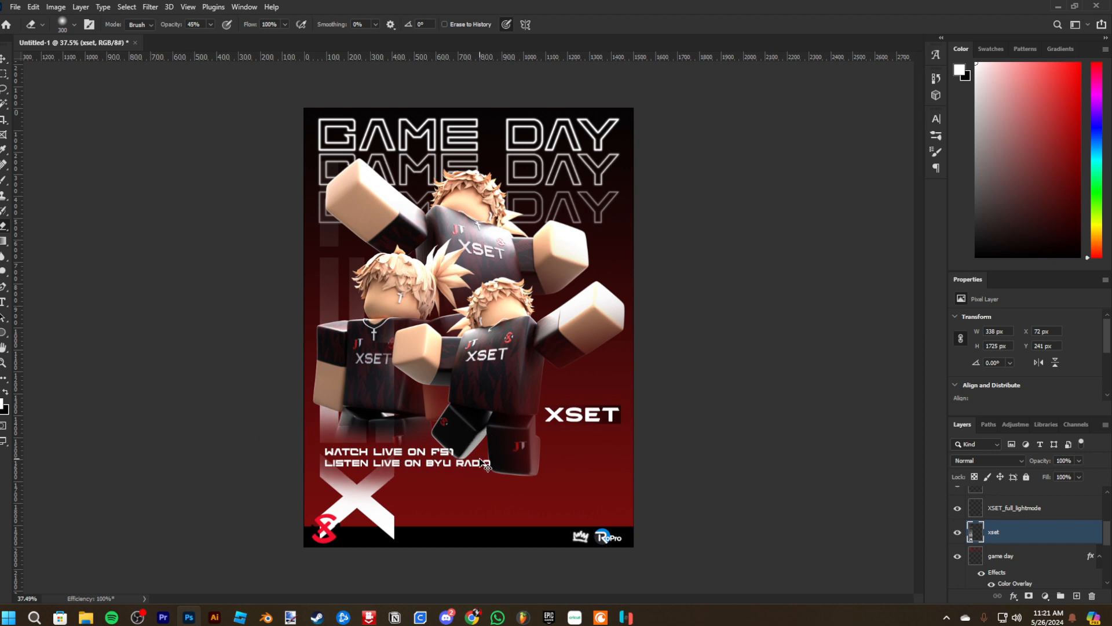
key(ctrl+z)
key(ctrl+z)
key(ctrl+z)
key(ctrl+z)
Move the vertical XSET lettering to the poster's right side and fade its upper letters further with an 800 px soft eraser
key(ctrl+t)
drag(355, 347, 574, 357)
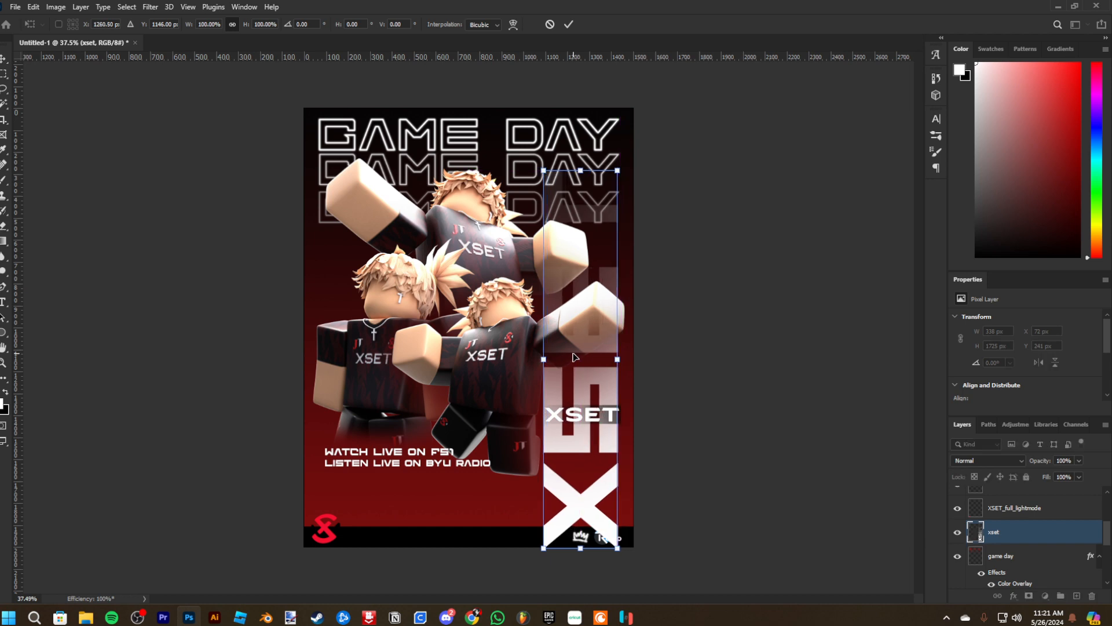
key(Return)
key(e)
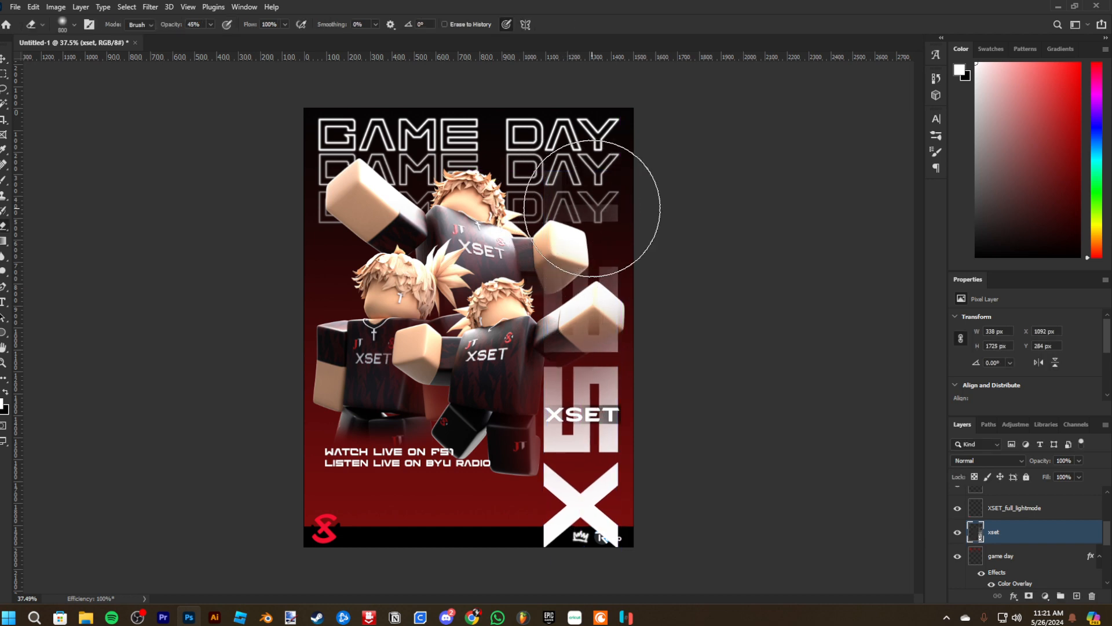
key(bracketright)
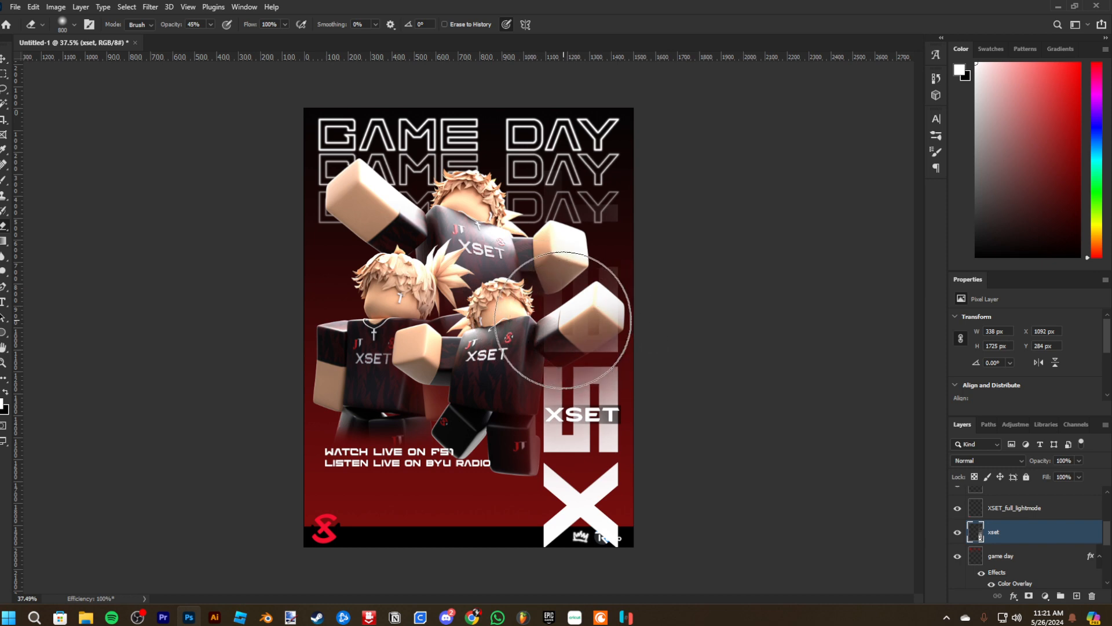
Fade the vertical lettering behind the small XSET text with a 250 px eraser, undoing and redoing the first stroke
key(bracketleft)
key(bracketleft)
key(bracketleft)
key(bracketleft)
key(bracketleft)
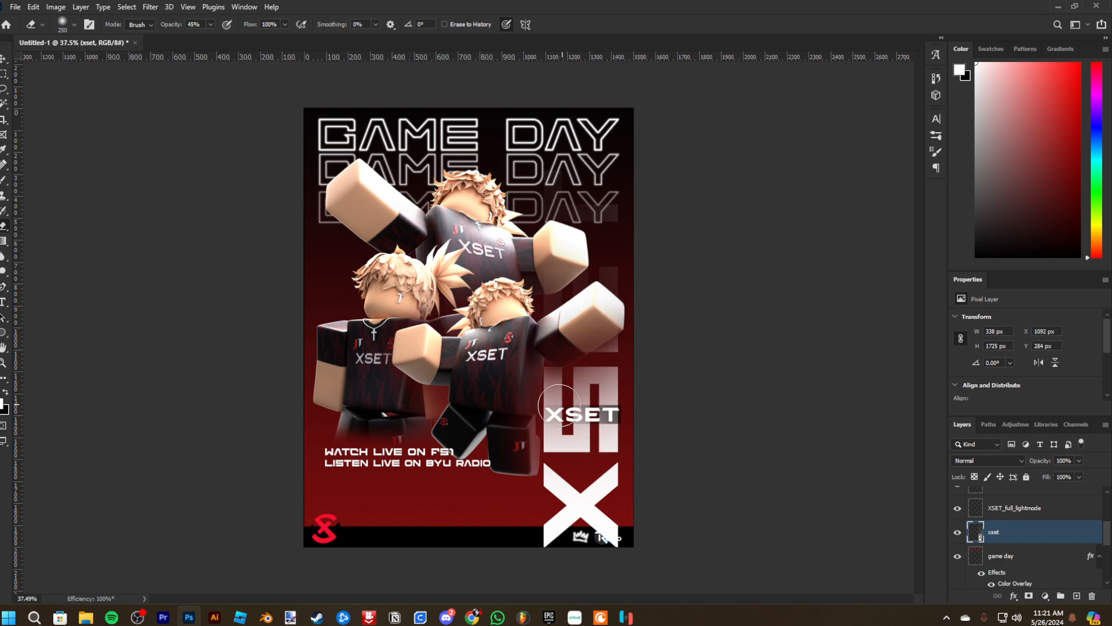
drag(559, 406, 641, 422)
key(ctrl+z)
drag(549, 420, 735, 419)
scroll(658, 443, down, 1)
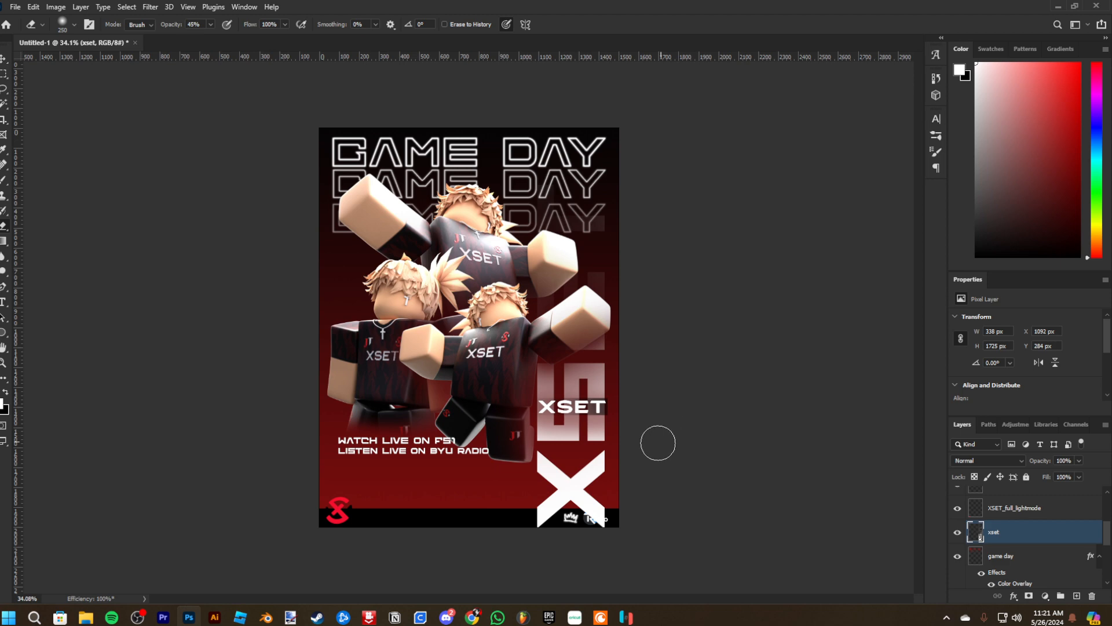
Select and delete the part of the vertical lettering's X that overlaps the black footer bar and sponsor logos
scroll(551, 467, down, 3)
scroll(581, 547, up, 5)
key(m)
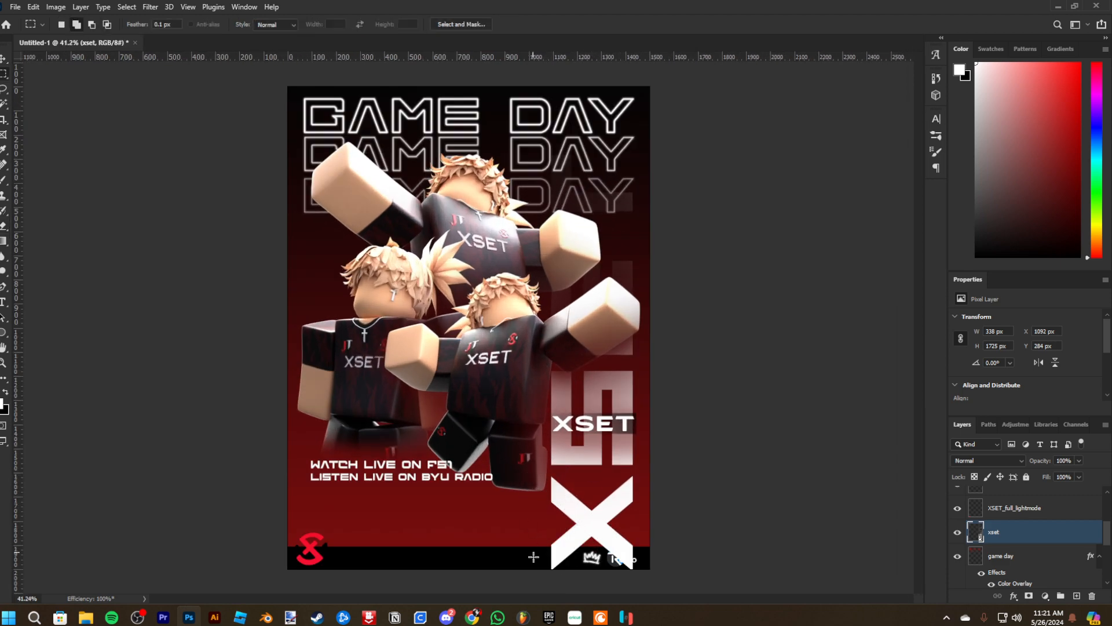
drag(528, 575, 695, 543)
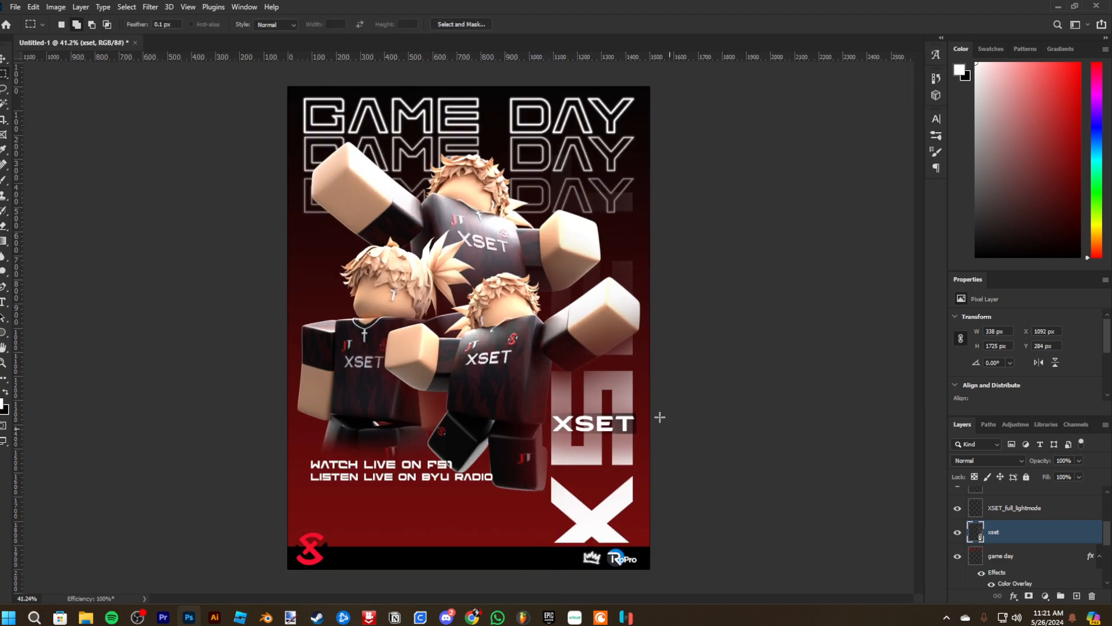
scroll(626, 390, down, 3)
scroll(470, 327, up, 2)
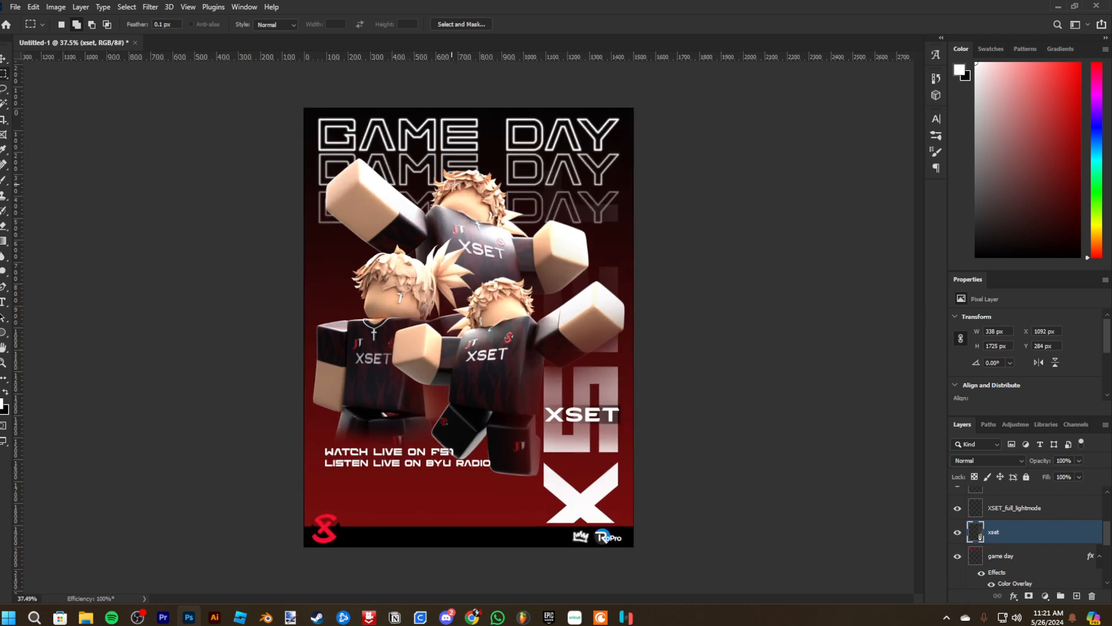
key(e)
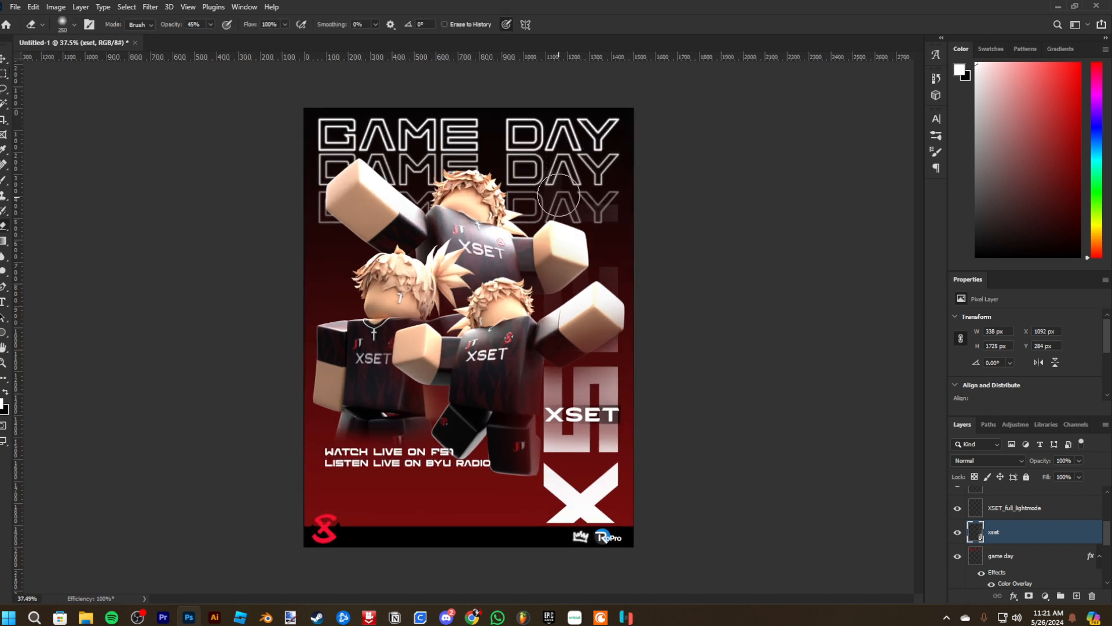
scroll(396, 417, down, 1)
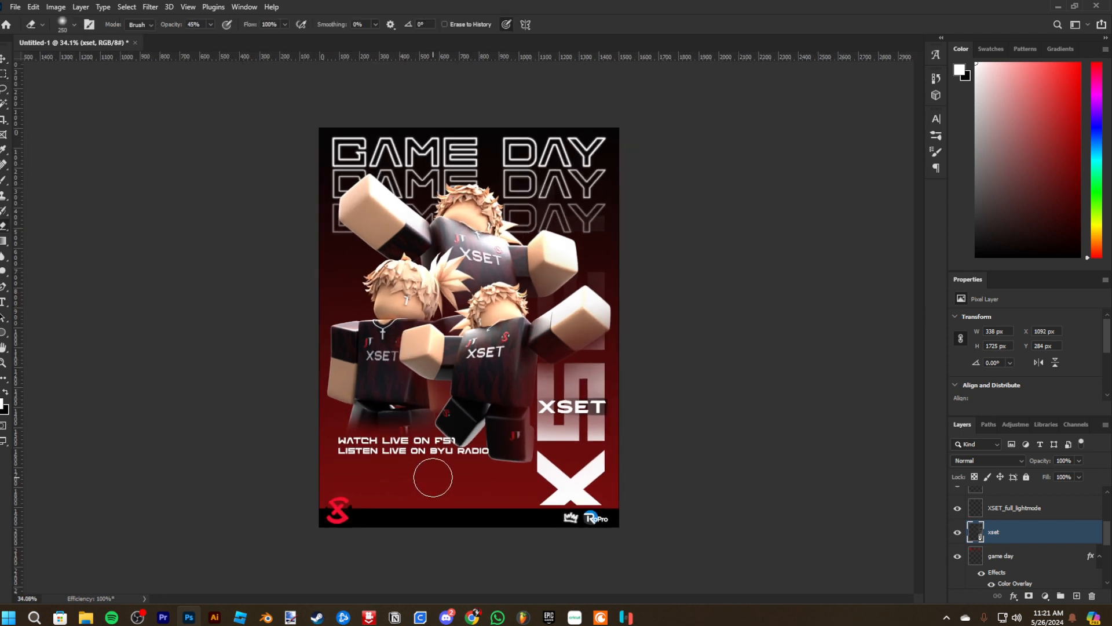
scroll(385, 498, up, 2)
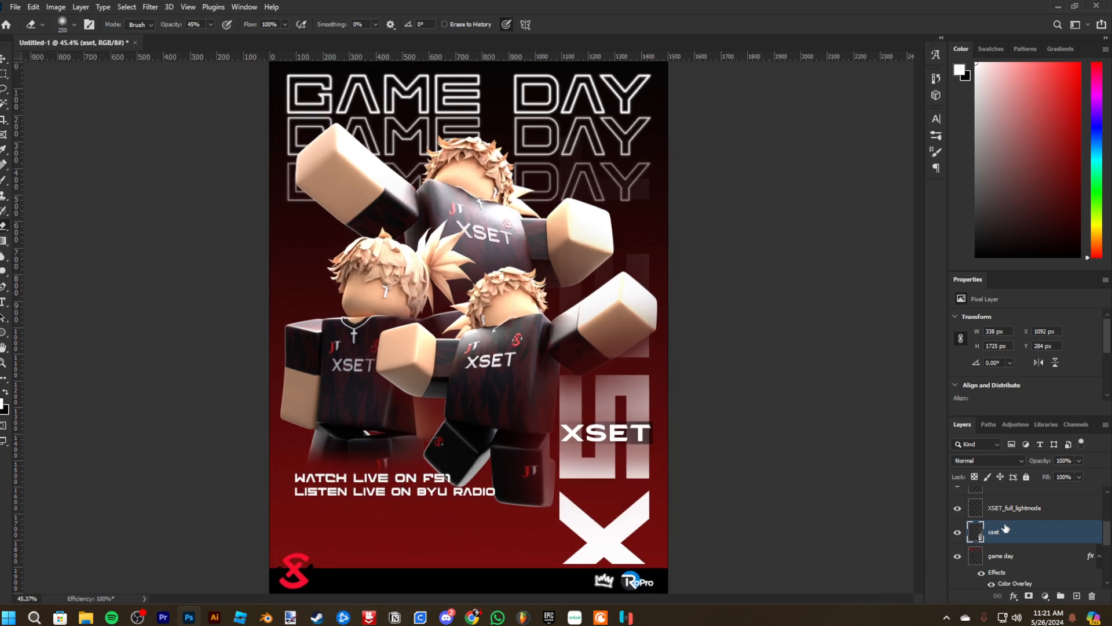
Scale both broadcast text lines together to about 659 px wide and place them in the black footer bar beside the red logo
click(1037, 514)
scroll(1038, 533, up, 3)
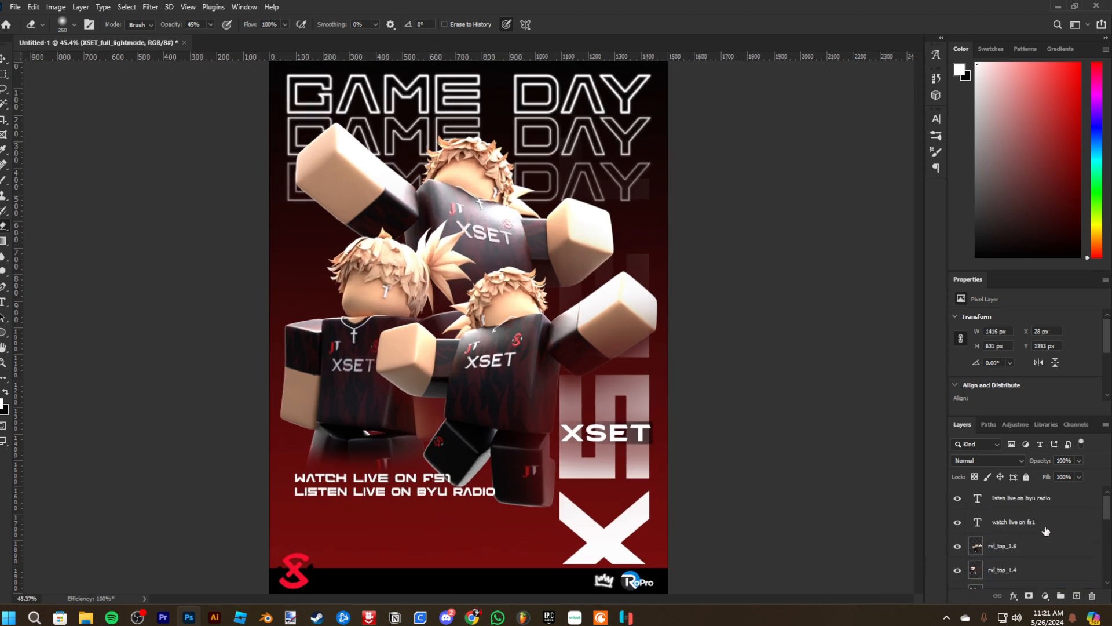
click(1045, 528)
shift+click(1037, 498)
key(ctrl+t)
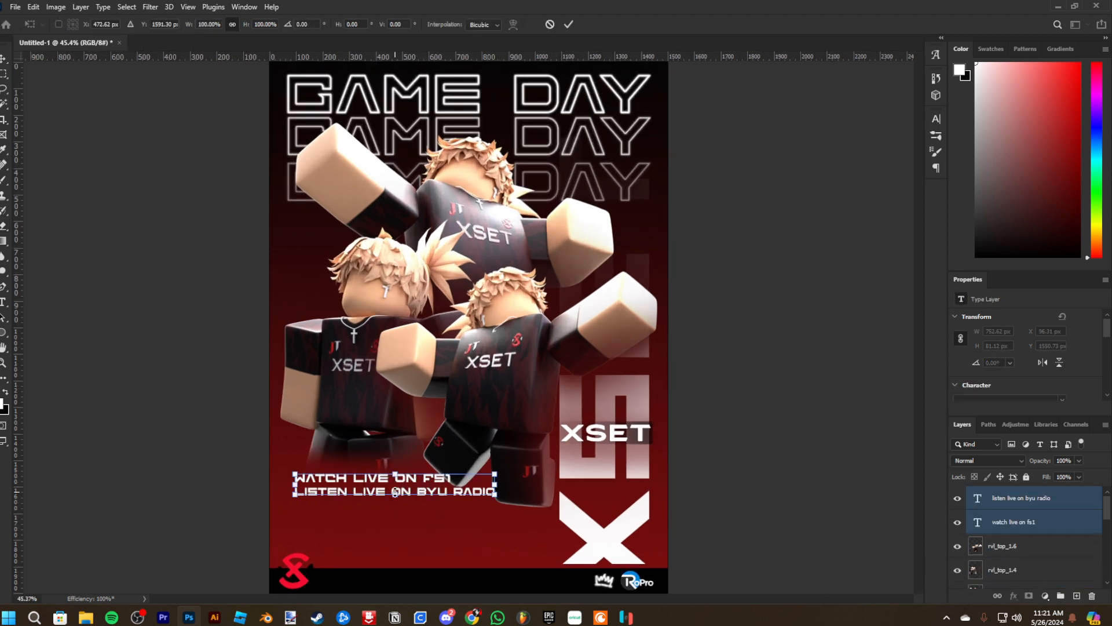
drag(395, 493, 454, 557)
scroll(491, 547, down, 2)
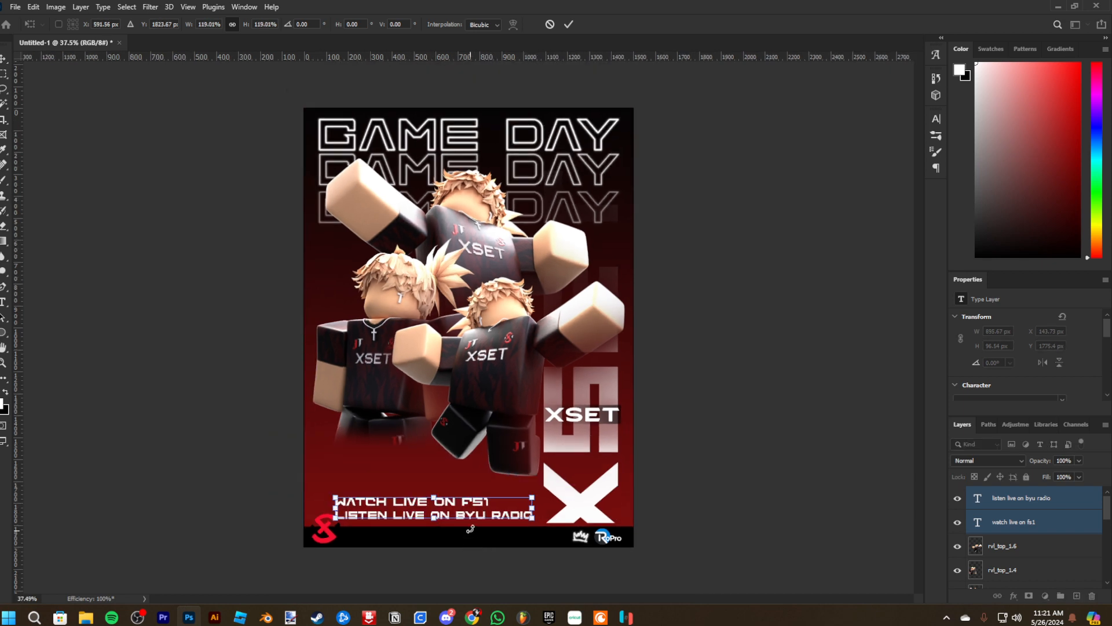
drag(440, 496, 469, 535)
key(Return)
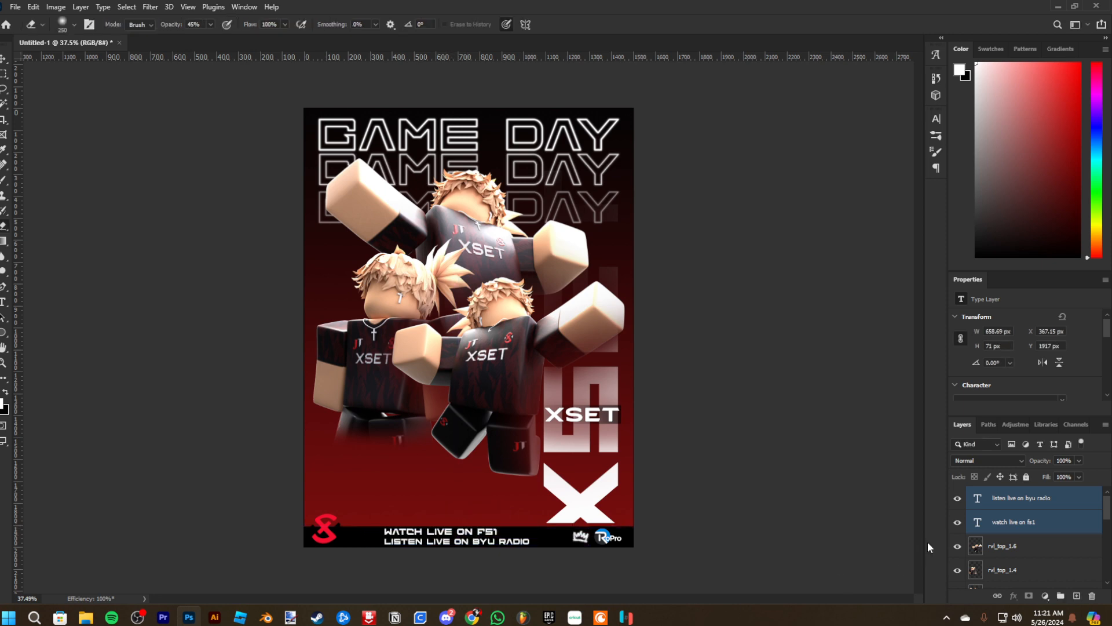
key(ctrl+t)
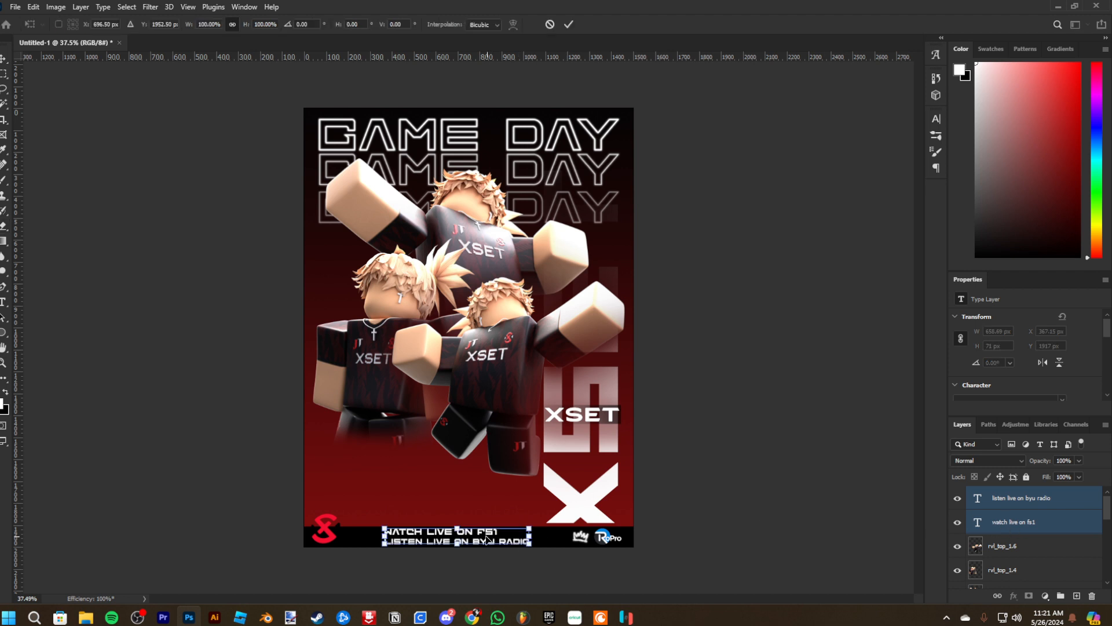
drag(483, 540, 454, 538)
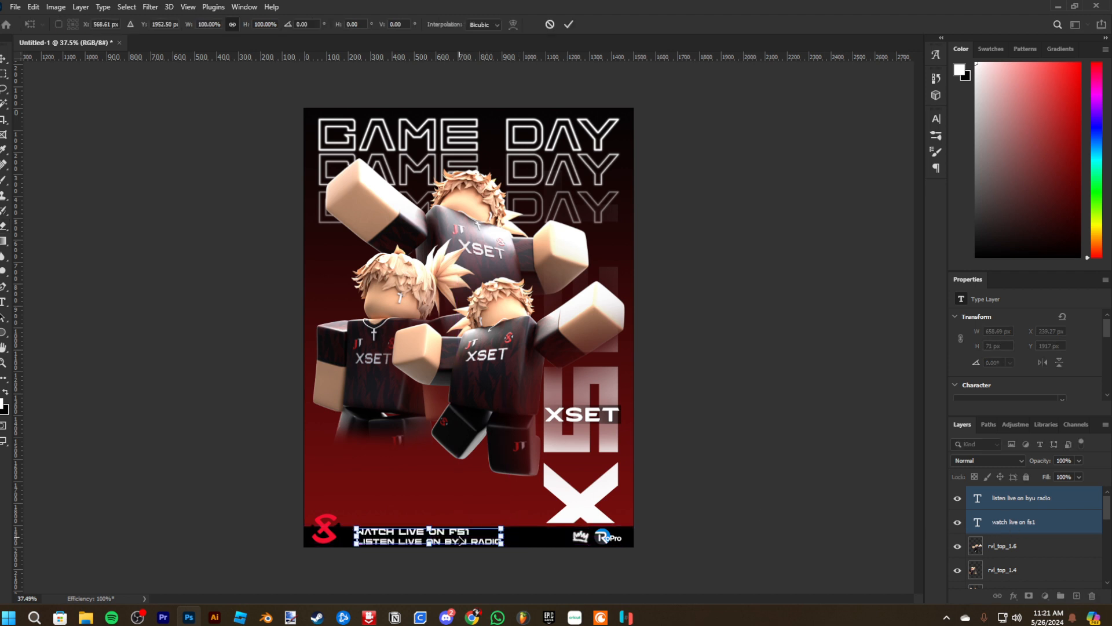
key(Return)
Shrink the red logo on the XSET_full_lightmode layer to about 54% and fit it inside the footer bar before the broadcast lines
scroll(1006, 511, down, 3)
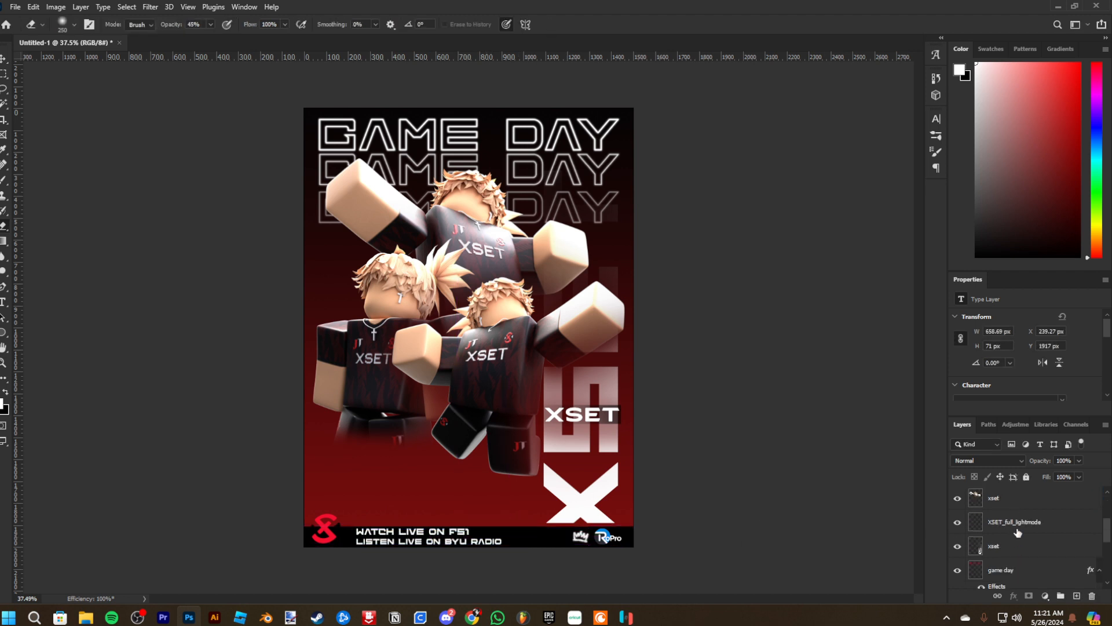
click(1023, 523)
click(1006, 548)
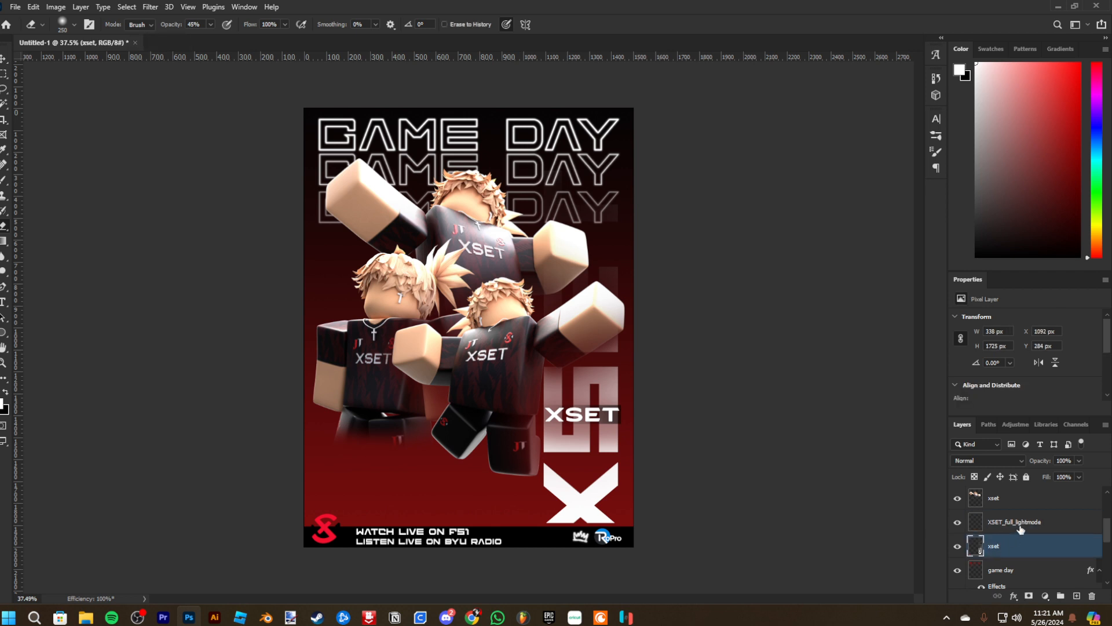
click(1020, 529)
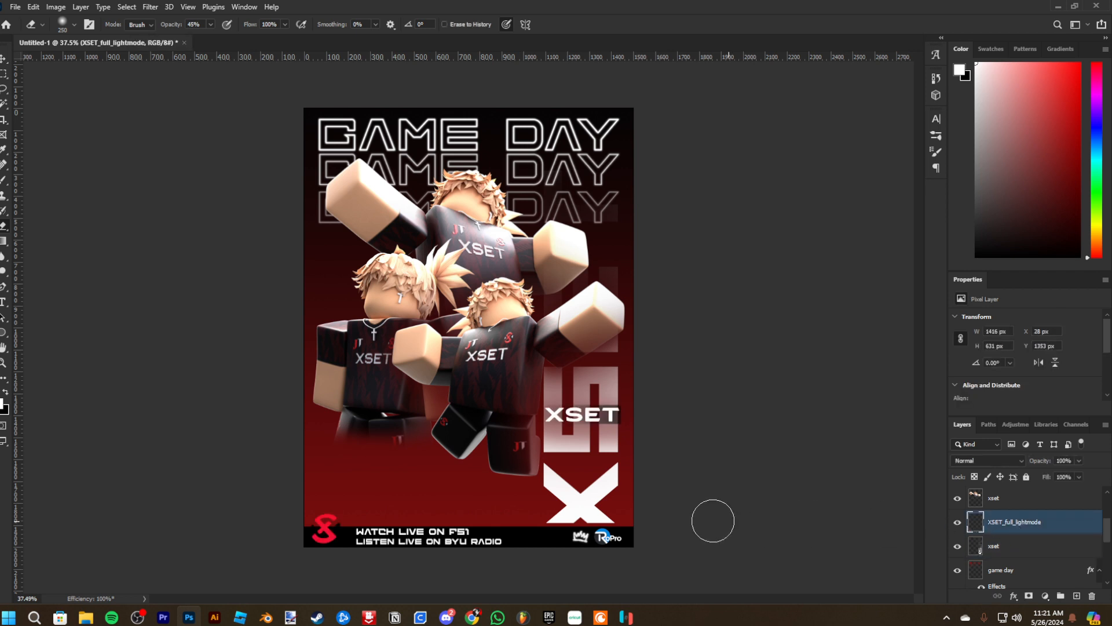
key(m)
drag(266, 504, 406, 586)
key(ctrl+t)
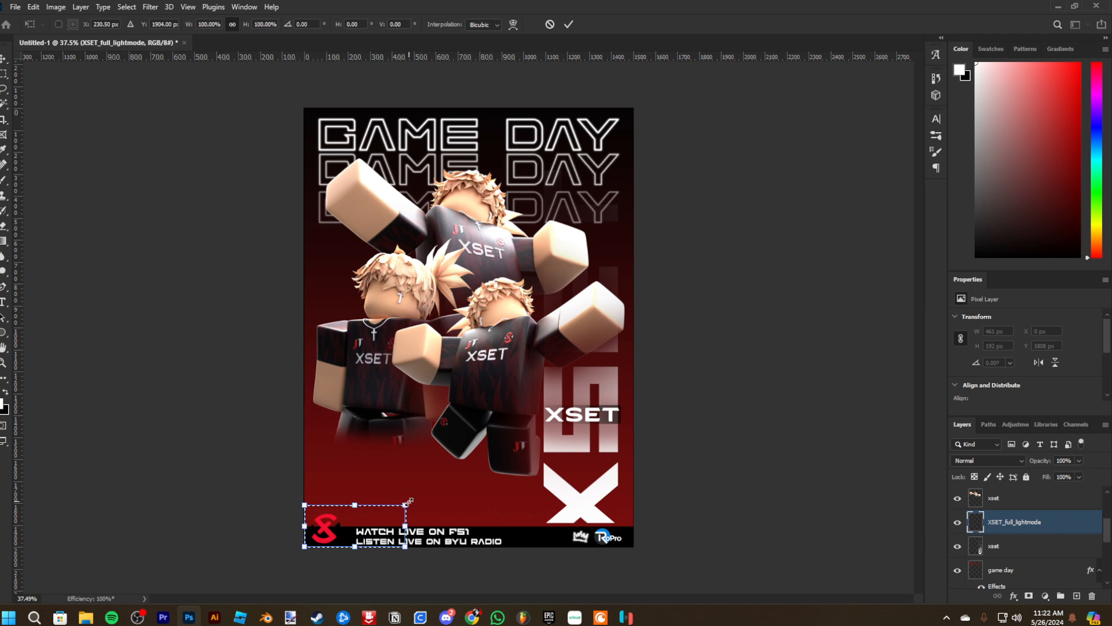
drag(409, 501, 484, 360)
scroll(362, 516, up, 9)
drag(417, 457, 452, 458)
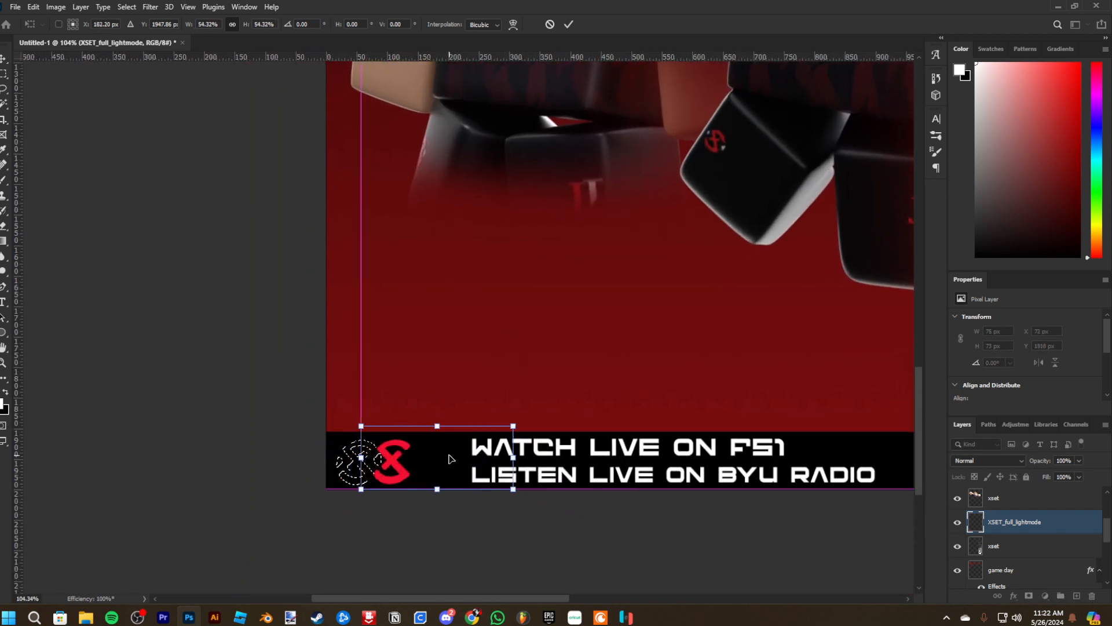
key(Return)
scroll(469, 368, down, 6)
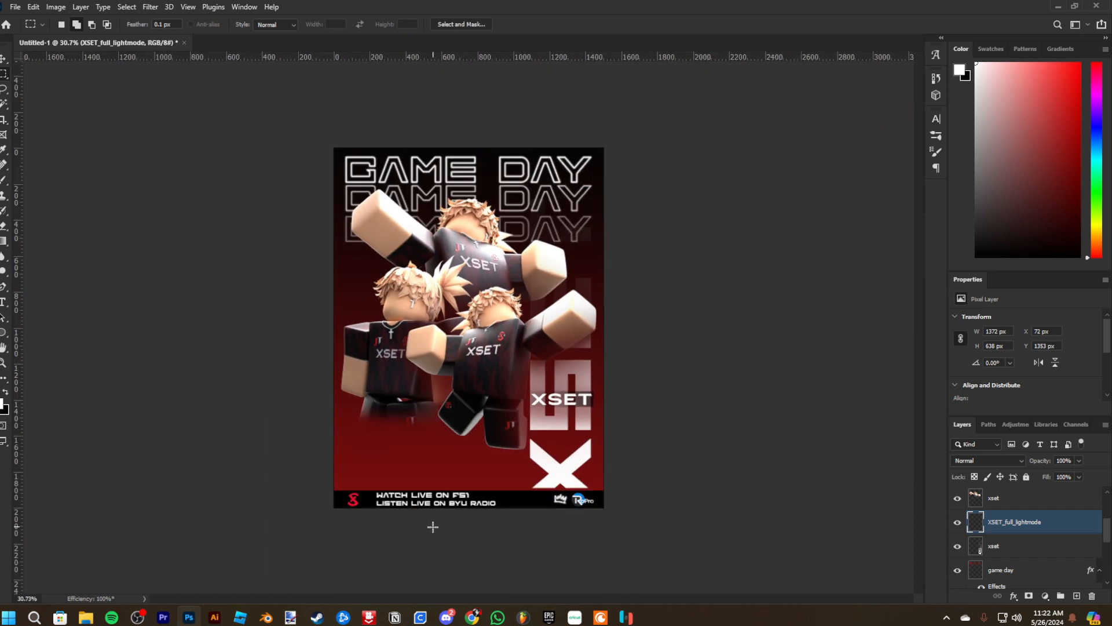
Place XSET_full_lightmode.png again, enlarge it to about 1884 px wide, and position its red emblem over the poster's lower-left area
scroll(424, 379, up, 1)
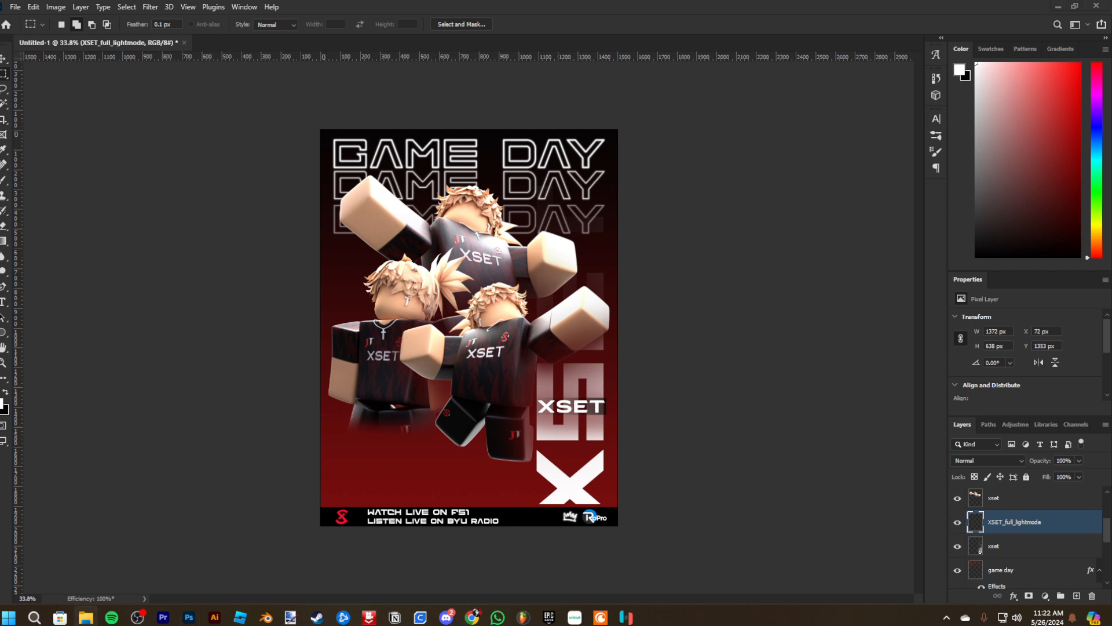
drag(362, 304, 364, 305)
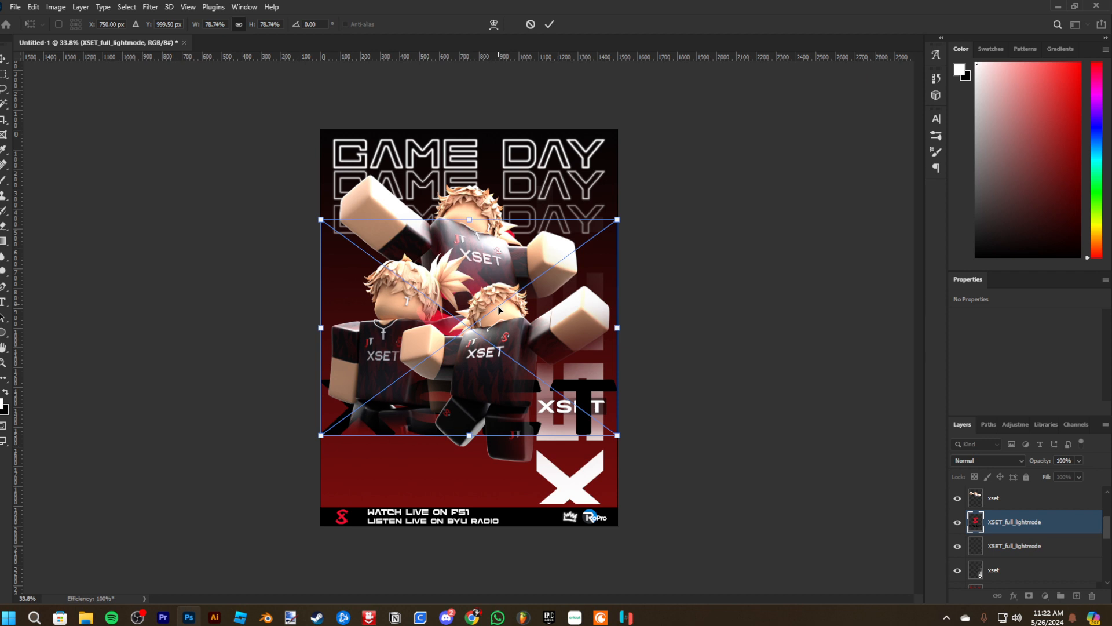
drag(496, 317, 437, 506)
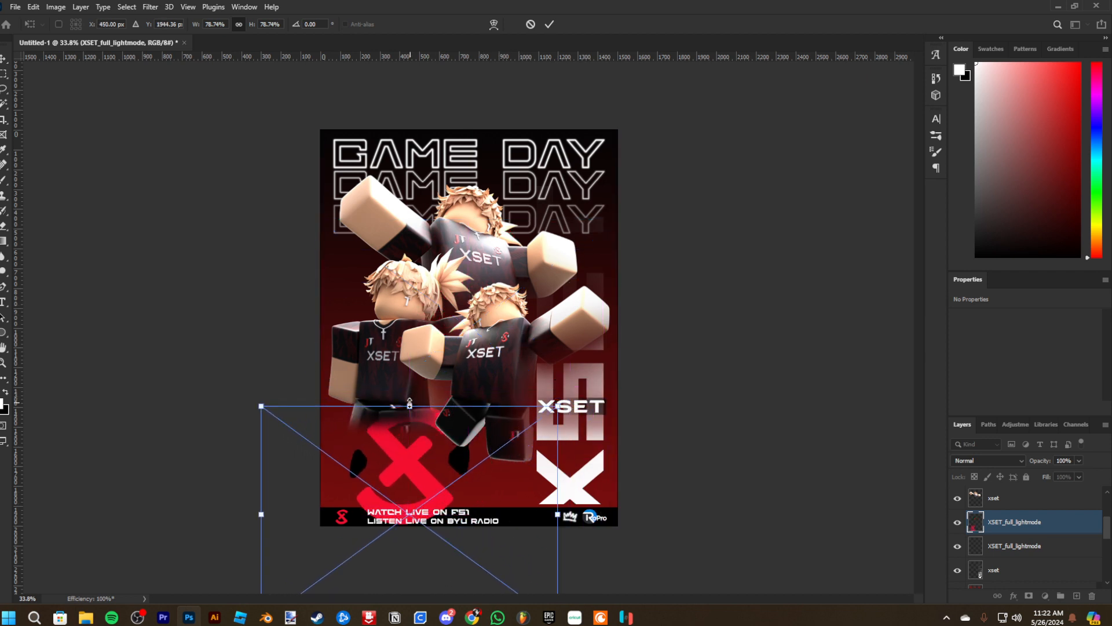
drag(409, 404, 446, 350)
drag(437, 430, 469, 497)
key(Return)
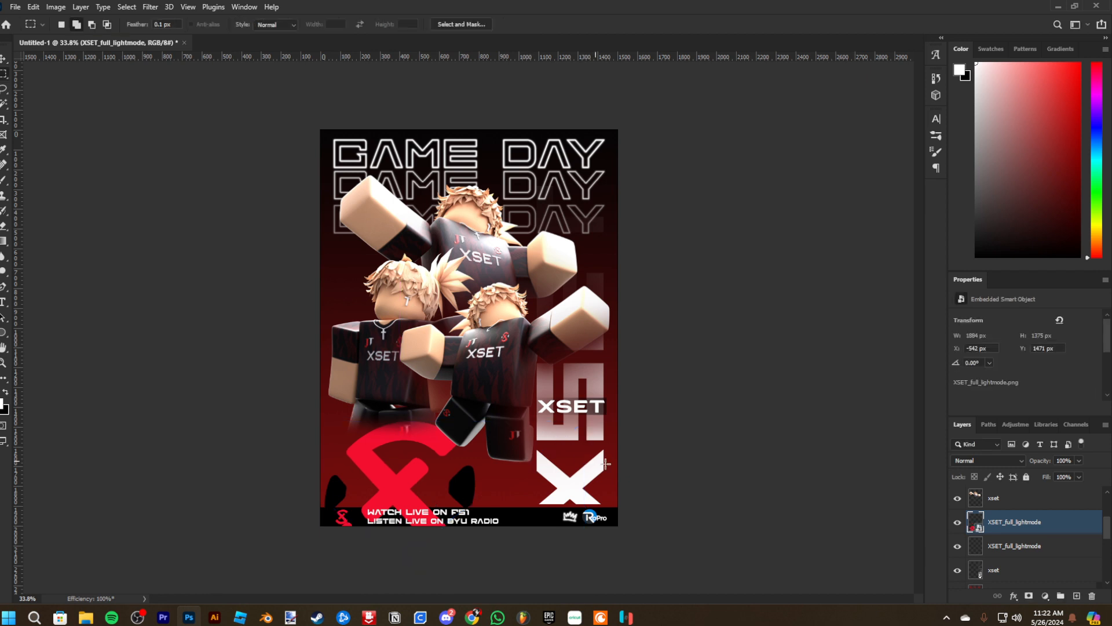
Reorder the large logo layer below the footer bar layer and directly above the Layer 1 gradient background
mouse_move(1019, 554)
mouse_down()
mouse_move(1030, 570)
mouse_move(1030, 546)
mouse_move(1023, 600)
mouse_move(1030, 572)
mouse_up()
scroll(1031, 545, up, 1)
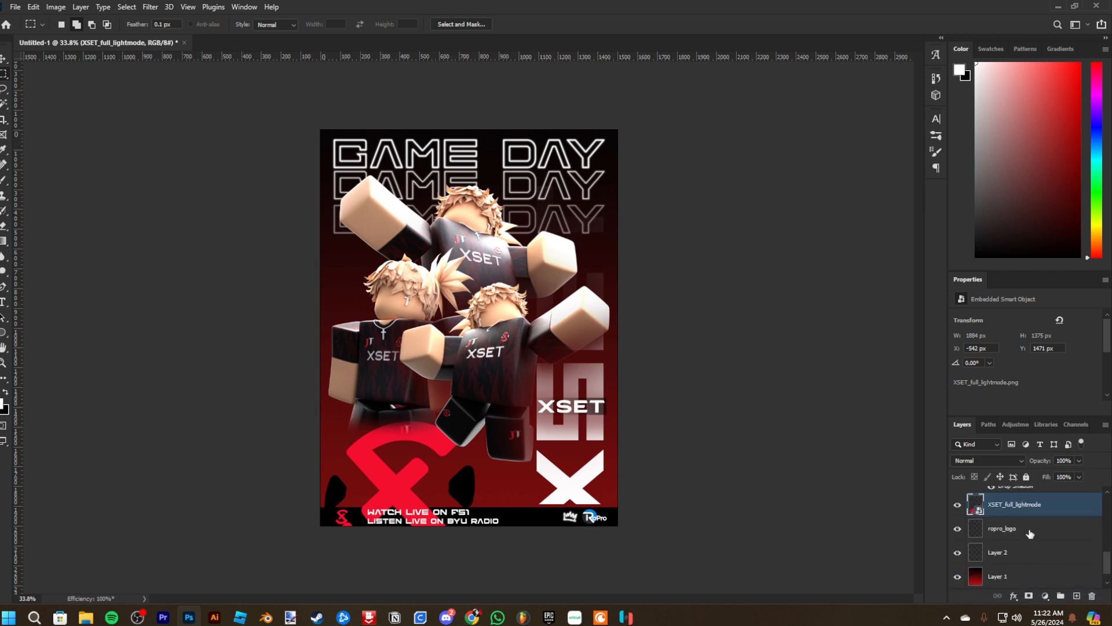
drag(1027, 510, 1019, 568)
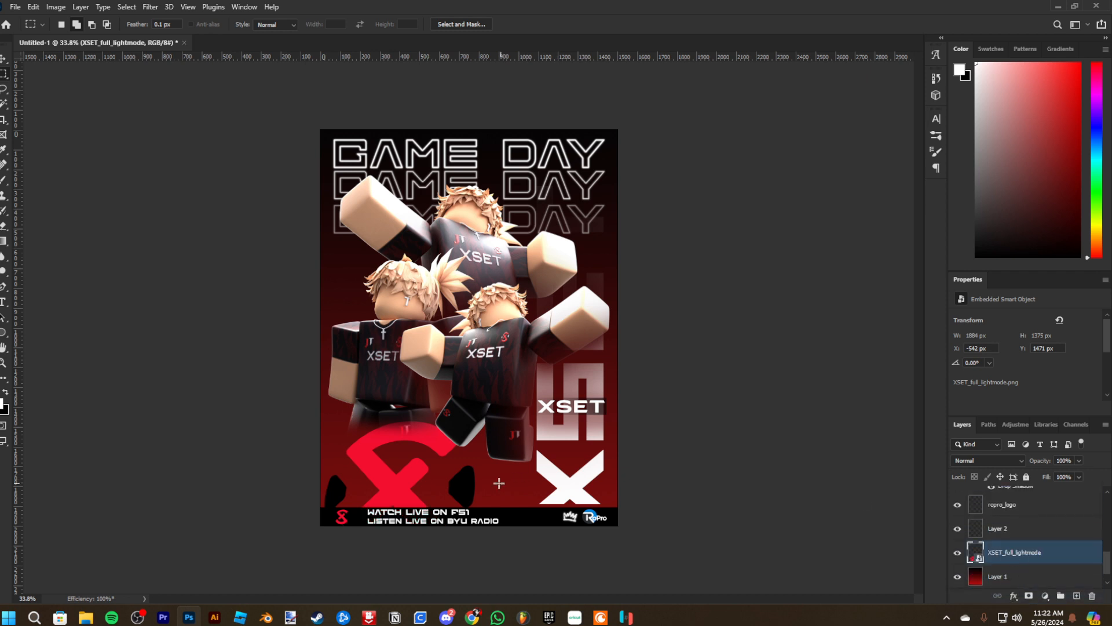
Rasterize the large logo layer and fade the emblem with a 700 px soft eraser at 45% opacity
key(e)
right_click(1049, 551)
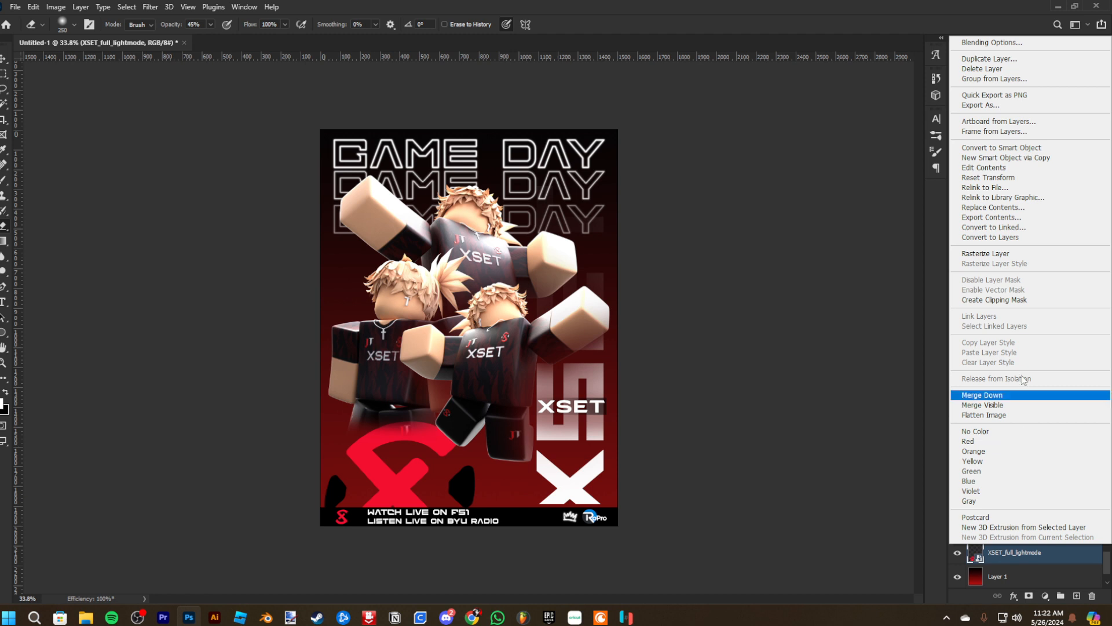
click(1002, 255)
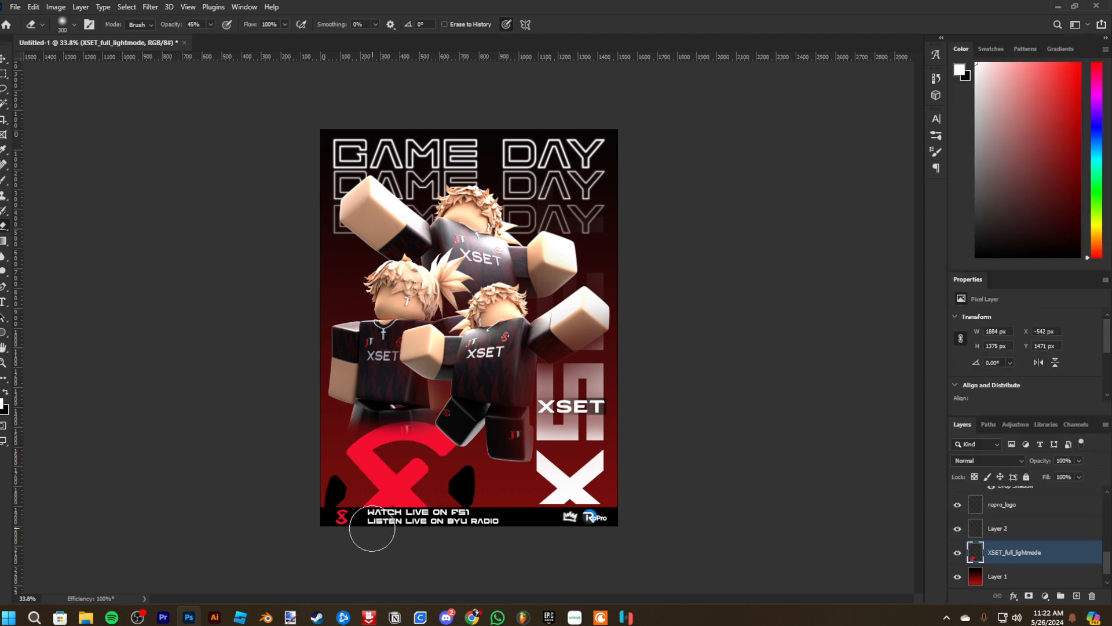
key(bracketright)
key(bracketright)
key(bracketright)
key(bracketright)
mouse_move(359, 531)
mouse_down()
mouse_move(451, 532)
mouse_move(329, 542)
mouse_move(486, 551)
mouse_move(284, 546)
mouse_move(574, 539)
mouse_up()
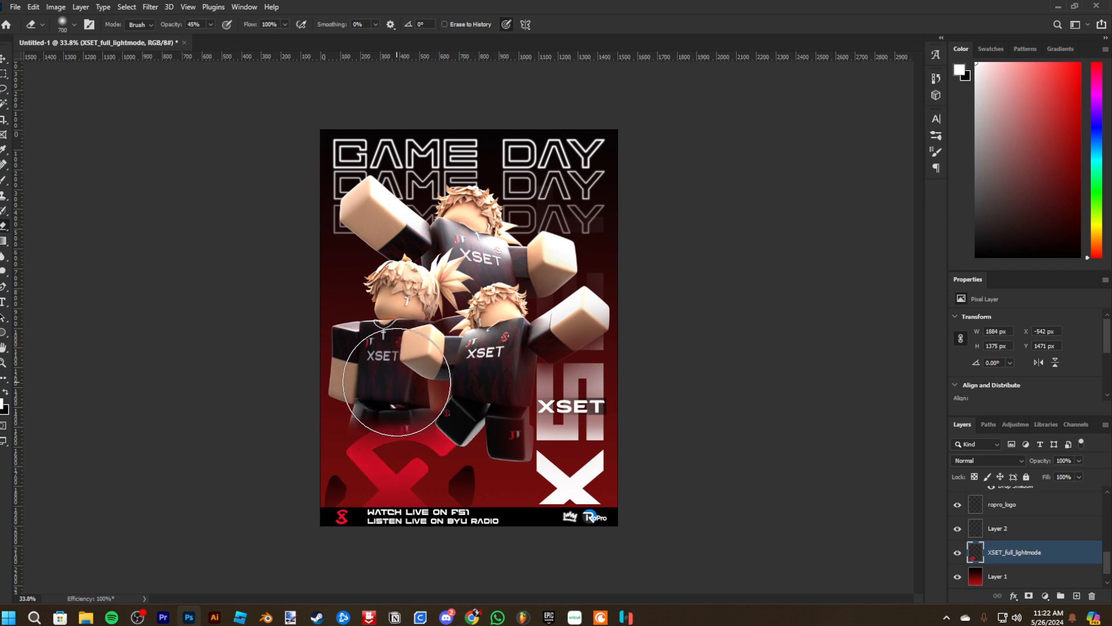
click(398, 394)
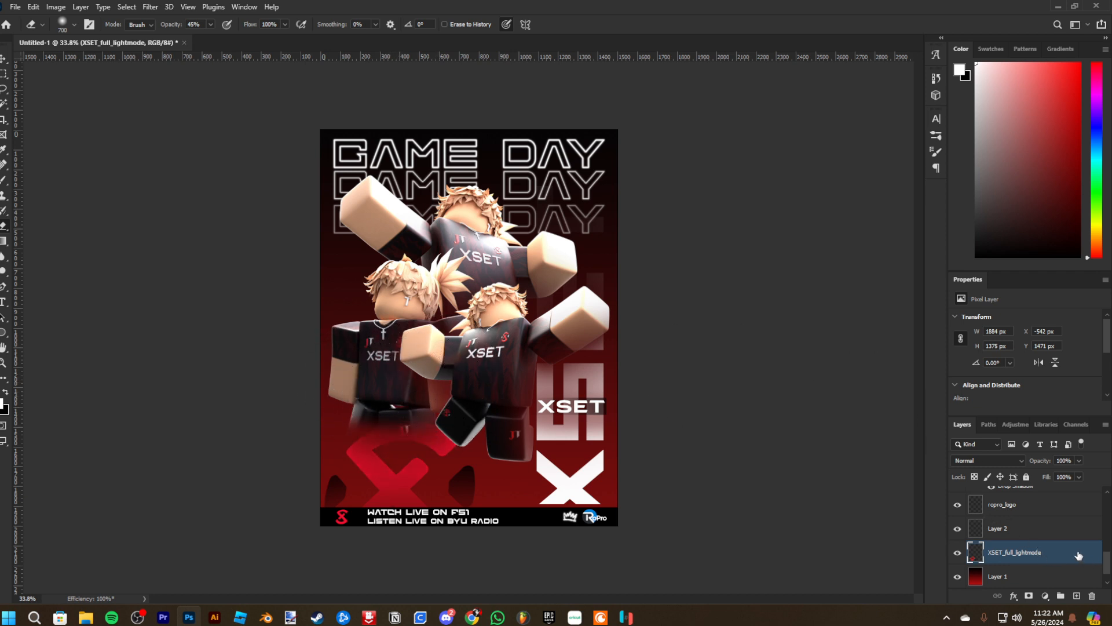
Add a drop shadow to the large XSET_full_lightmode emblem with 45% opacity, 14% spread and 18 px size
double_click(986, 554)
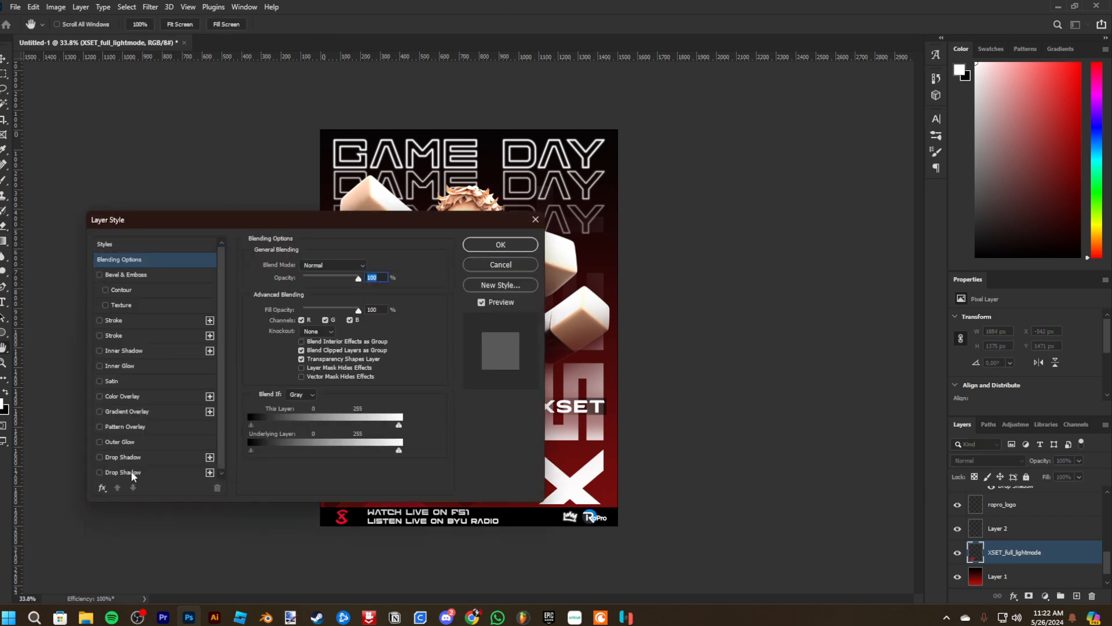
click(135, 457)
drag(286, 225, 660, 128)
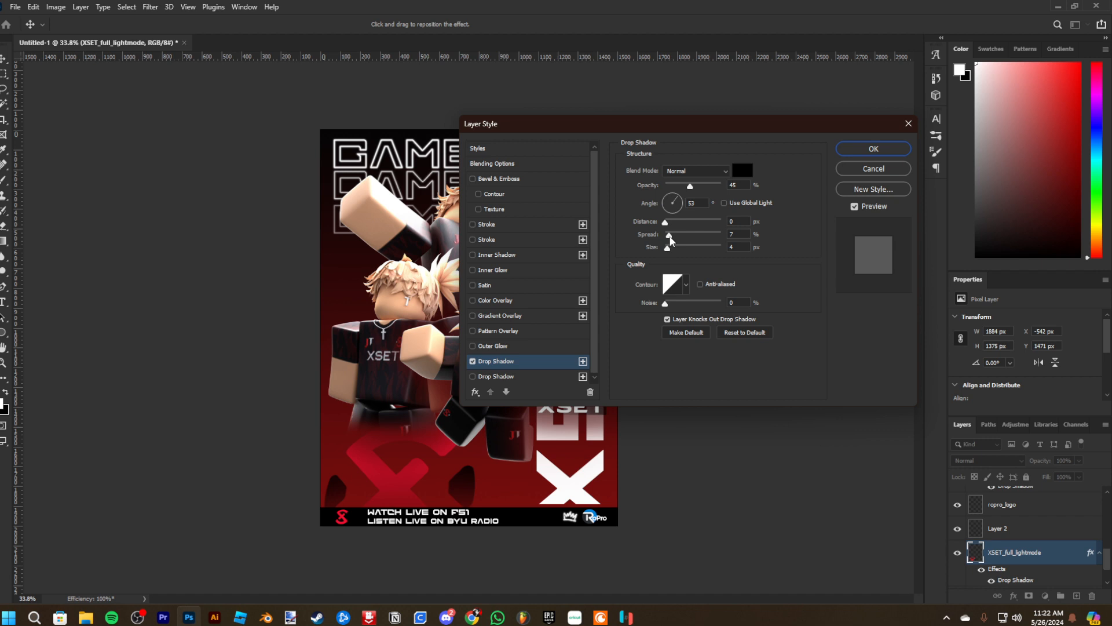
drag(671, 240, 673, 253)
click(873, 149)
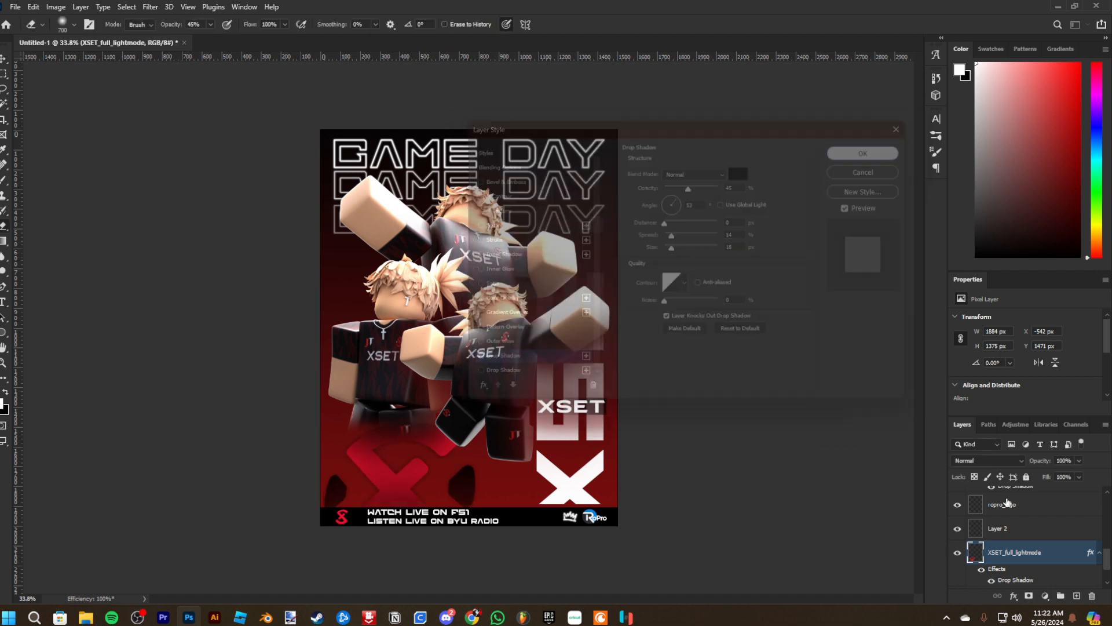
Rasterize the large emblem's layer style and set the layer's opacity to 45%
right_click(1033, 552)
key(Escape)
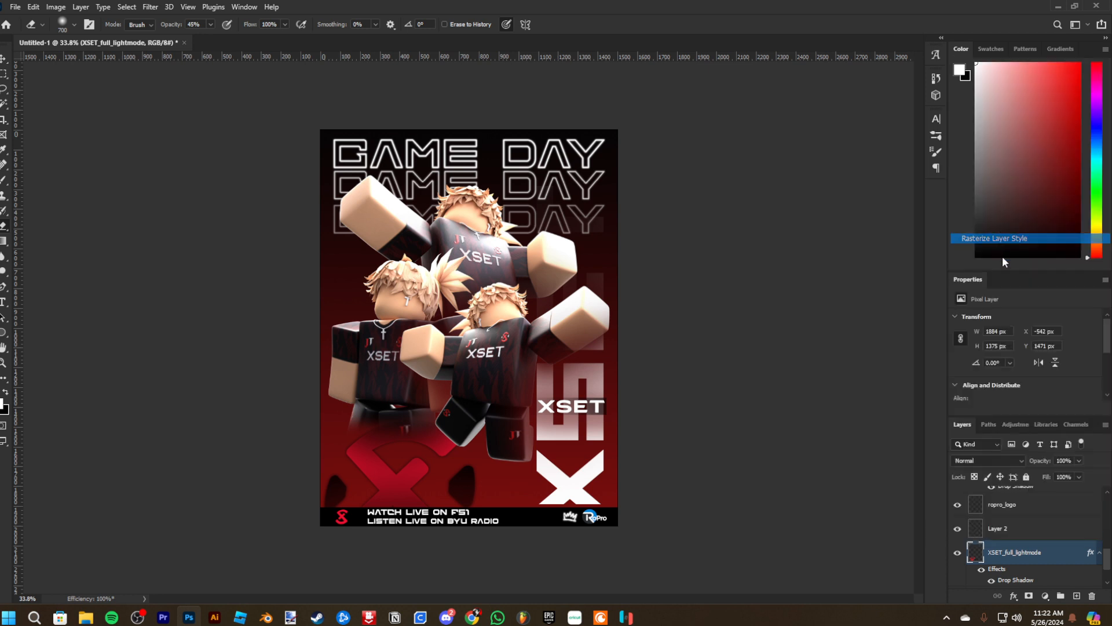
click(1046, 460)
text(25)
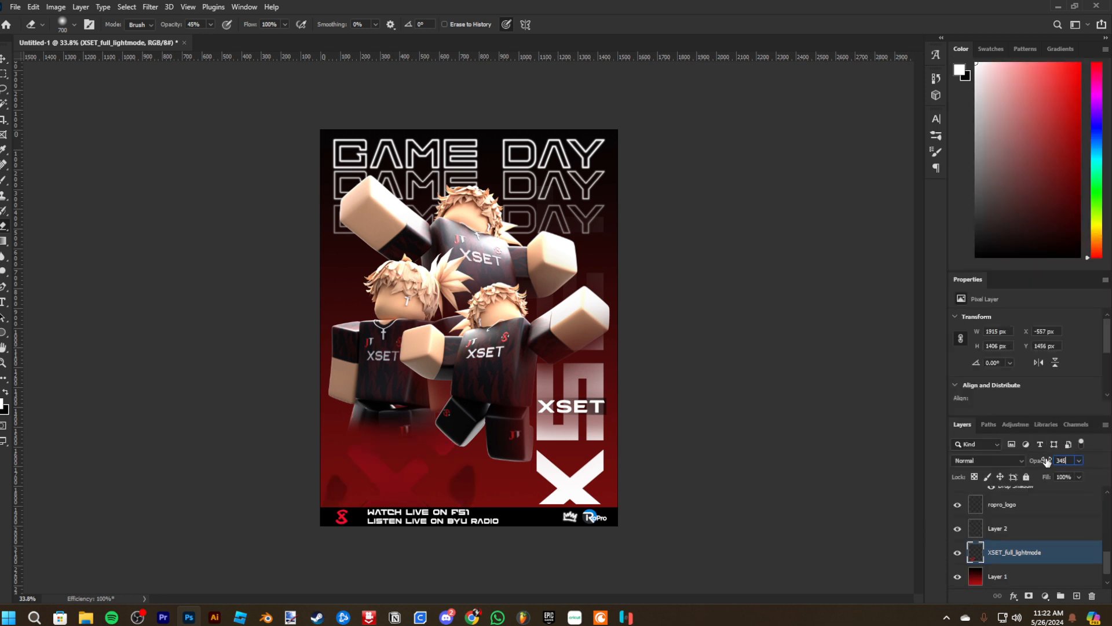
key(BackSpace)
text(45)
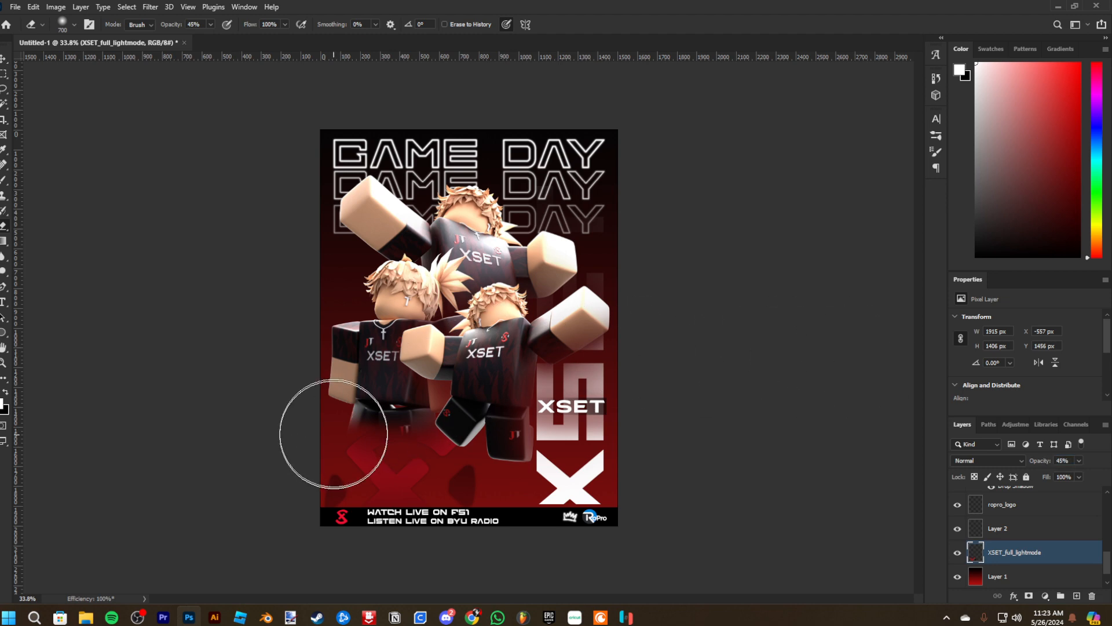
scroll(347, 398, up, 2)
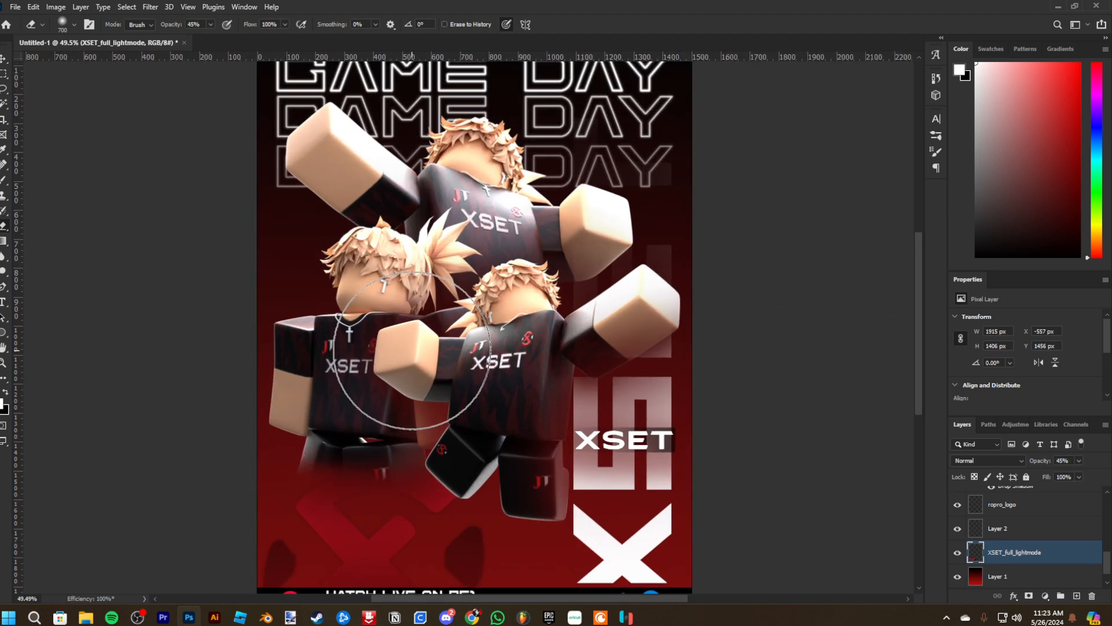
scroll(360, 291, down, 3)
scroll(293, 417, up, 2)
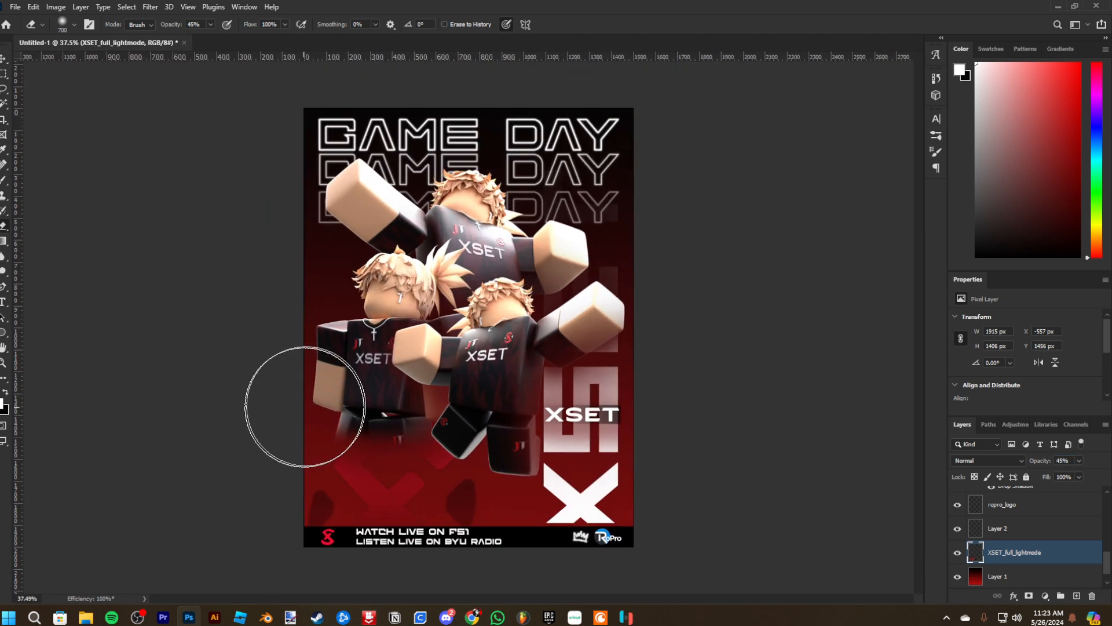
Group the three character render layers rvl_top_1.6, rvl_top_1.4 and xset
scroll(1002, 559, up, 5)
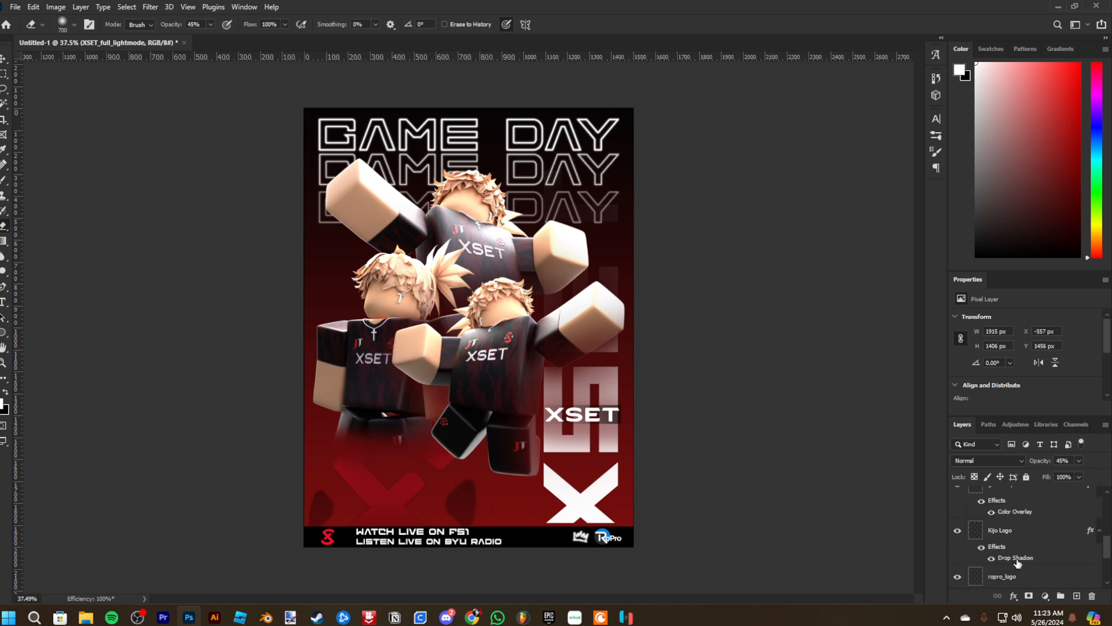
click(1009, 555)
shift+click(1008, 508)
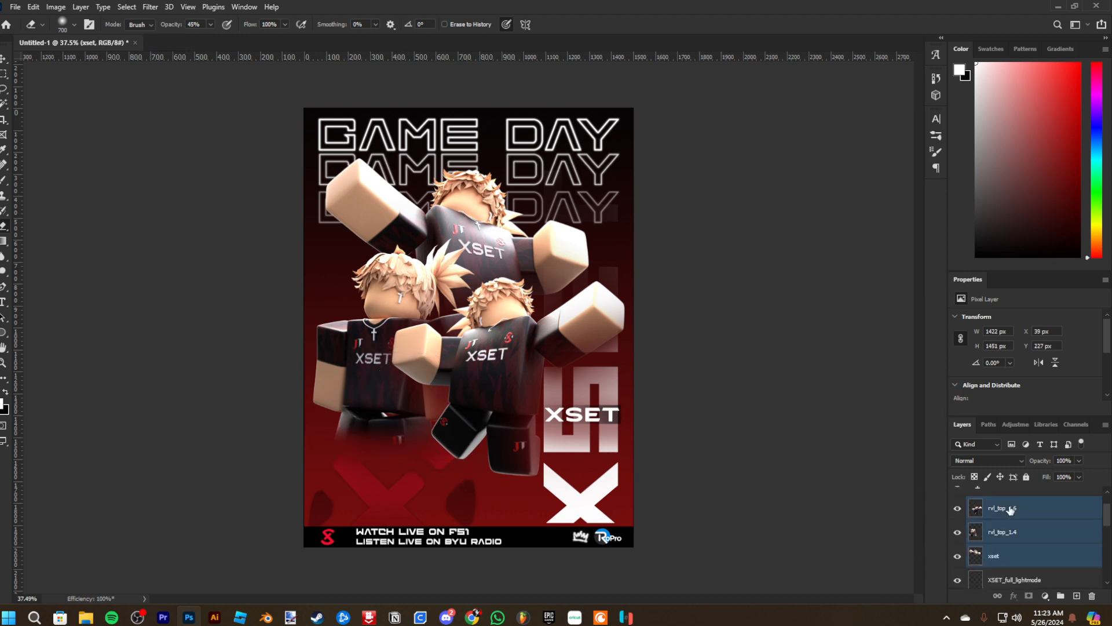
right_click(1047, 515)
click(1052, 361)
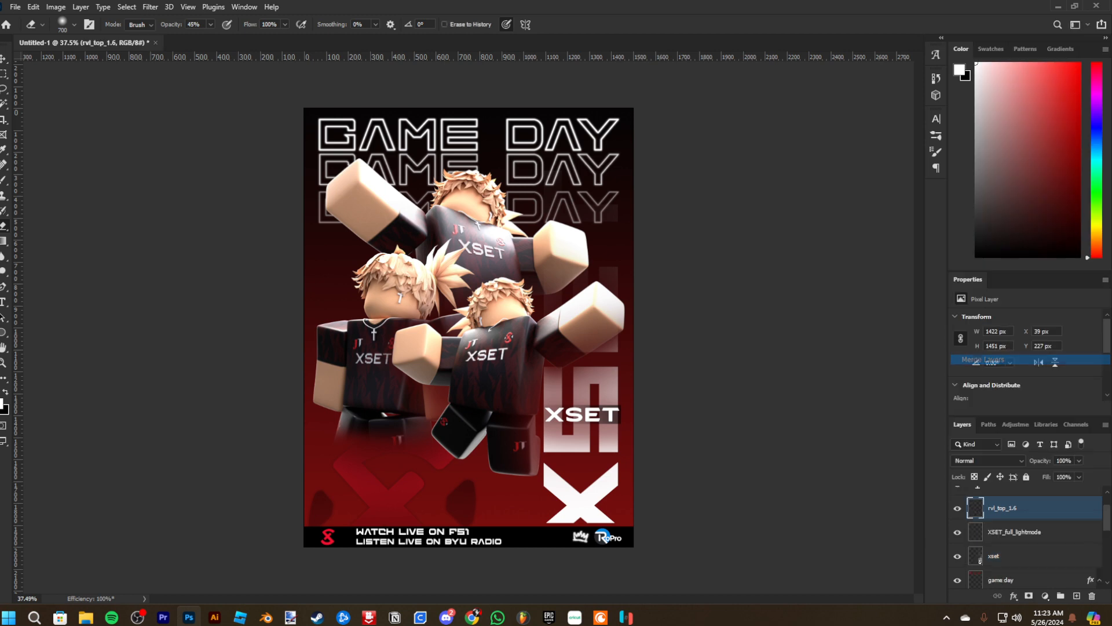
key(ctrl+z)
key(ctrl+g)
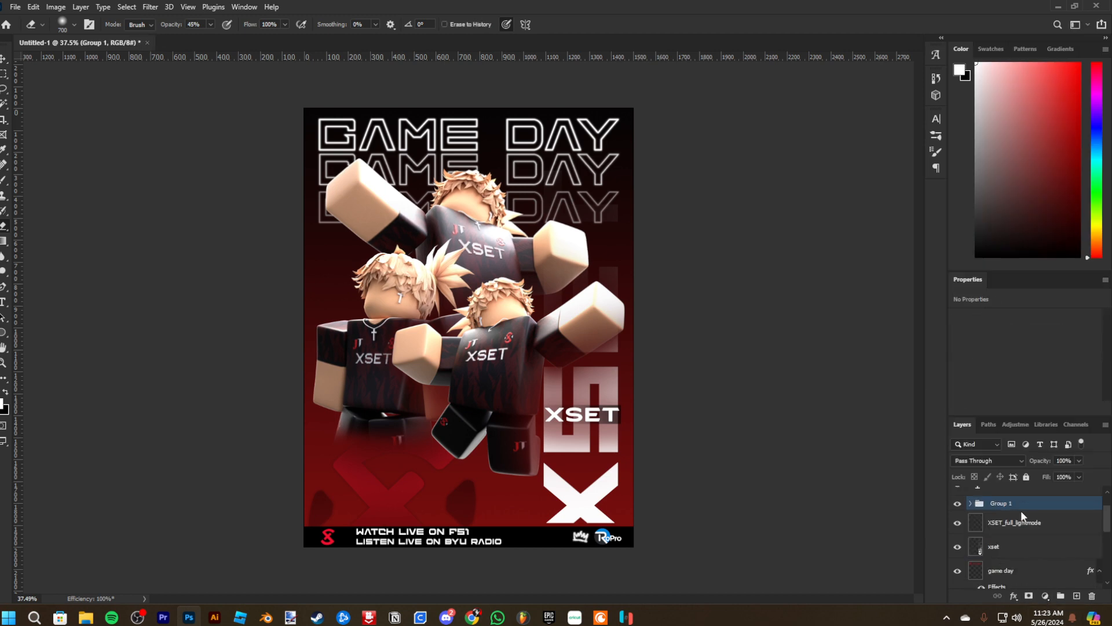
Duplicate the character group, hide the original, and merge the copy into a single layer
key(ctrl+j)
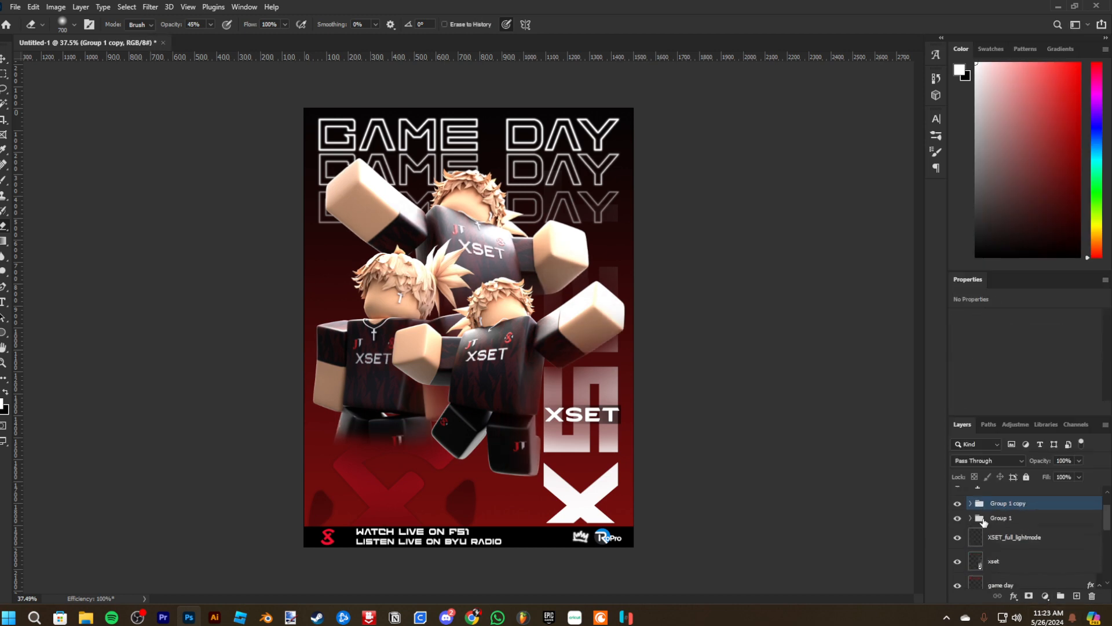
click(957, 518)
right_click(1031, 503)
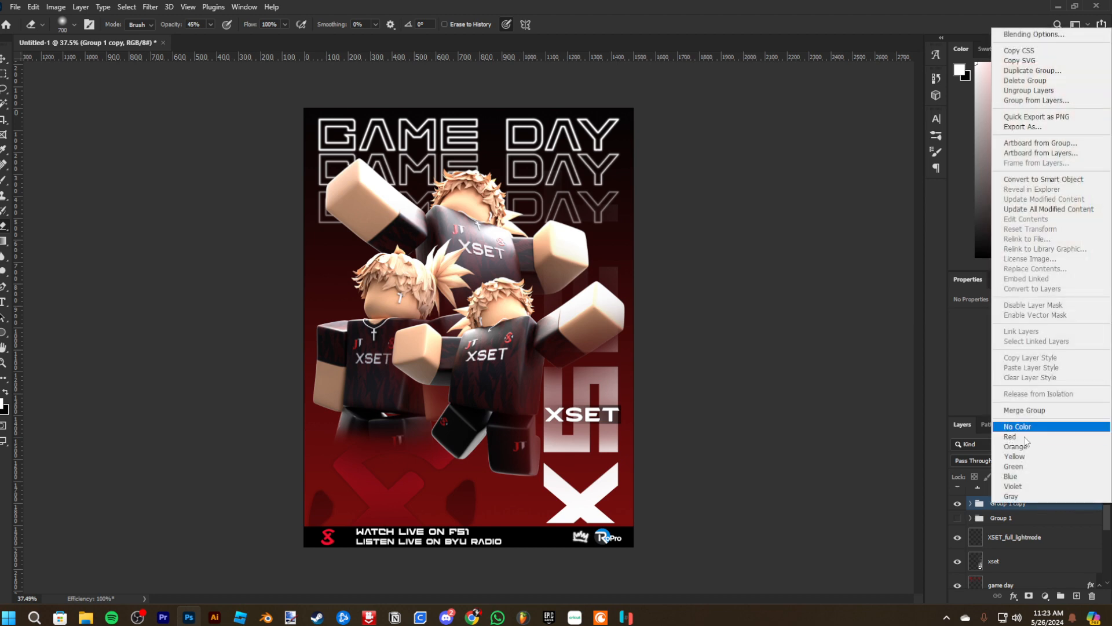
click(1004, 410)
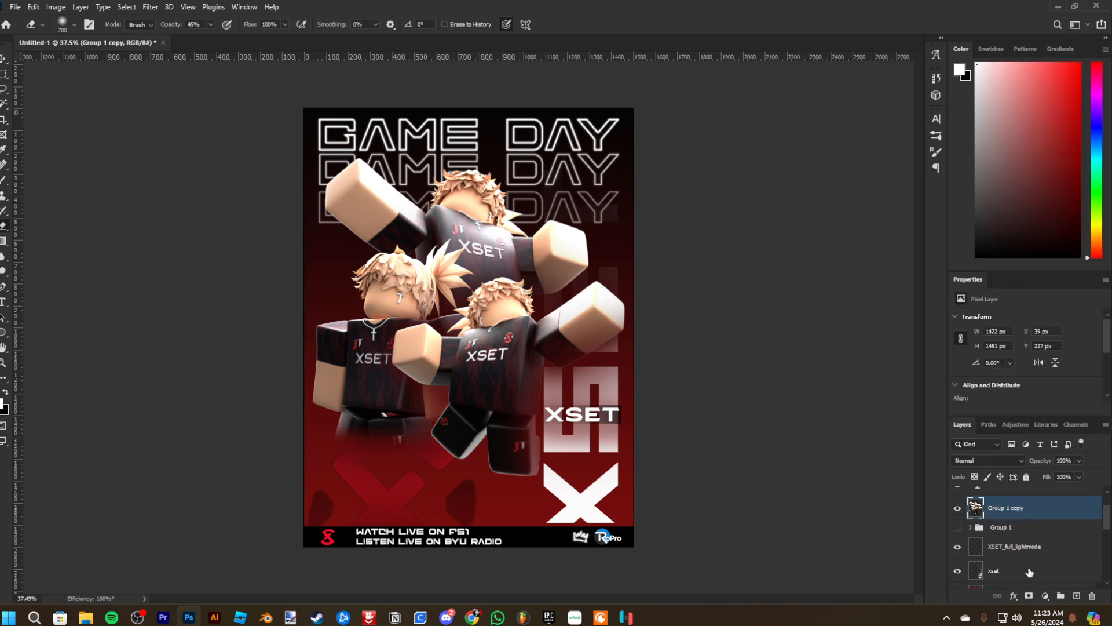
Clip a Hue/Saturation adjustment with saturation +35 and hue -8 to the merged characters, and merge both layers
click(1045, 597)
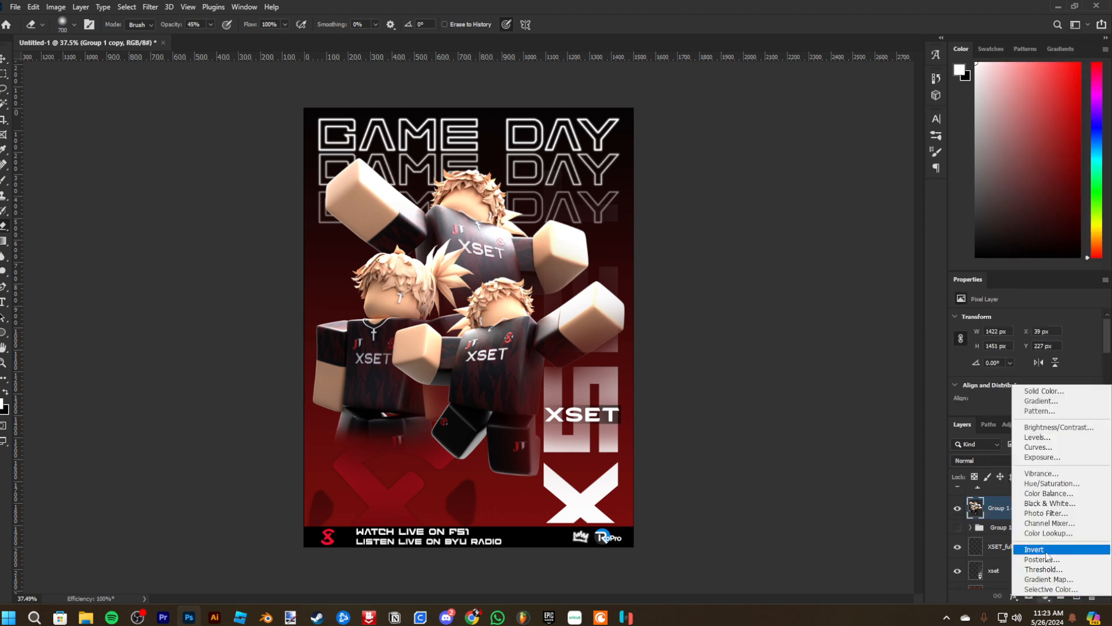
click(1050, 484)
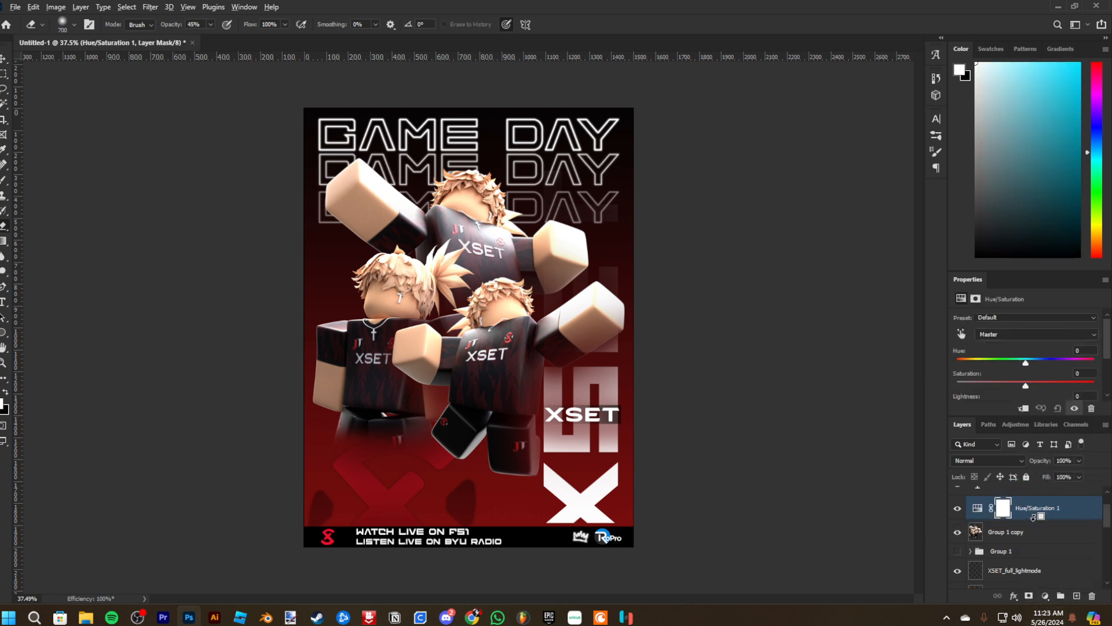
alt+click(1037, 520)
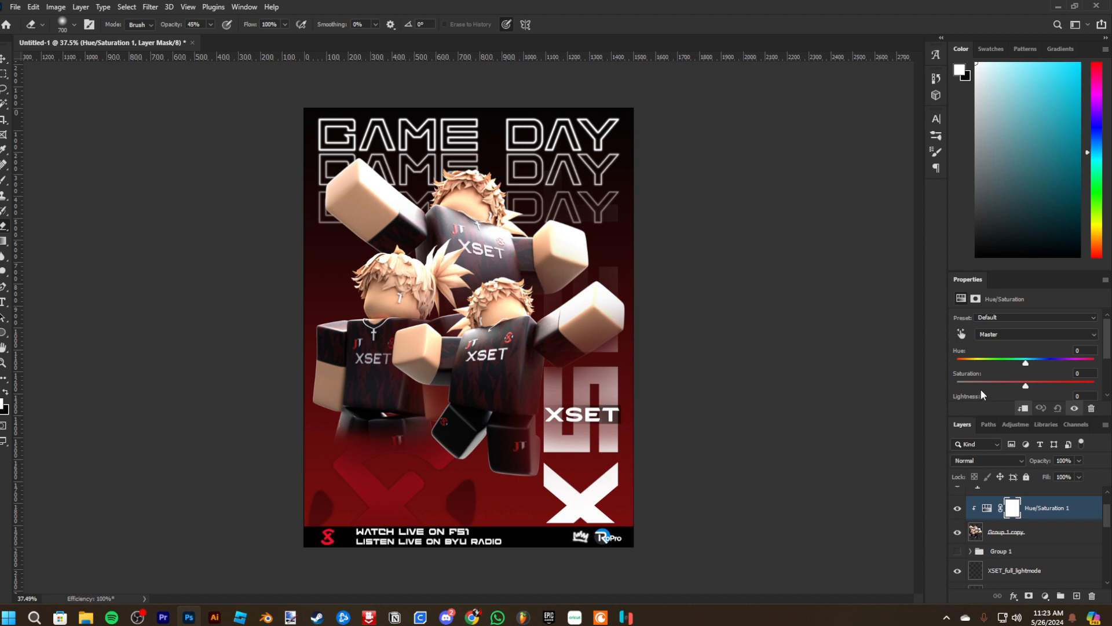
drag(1030, 389, 1042, 390)
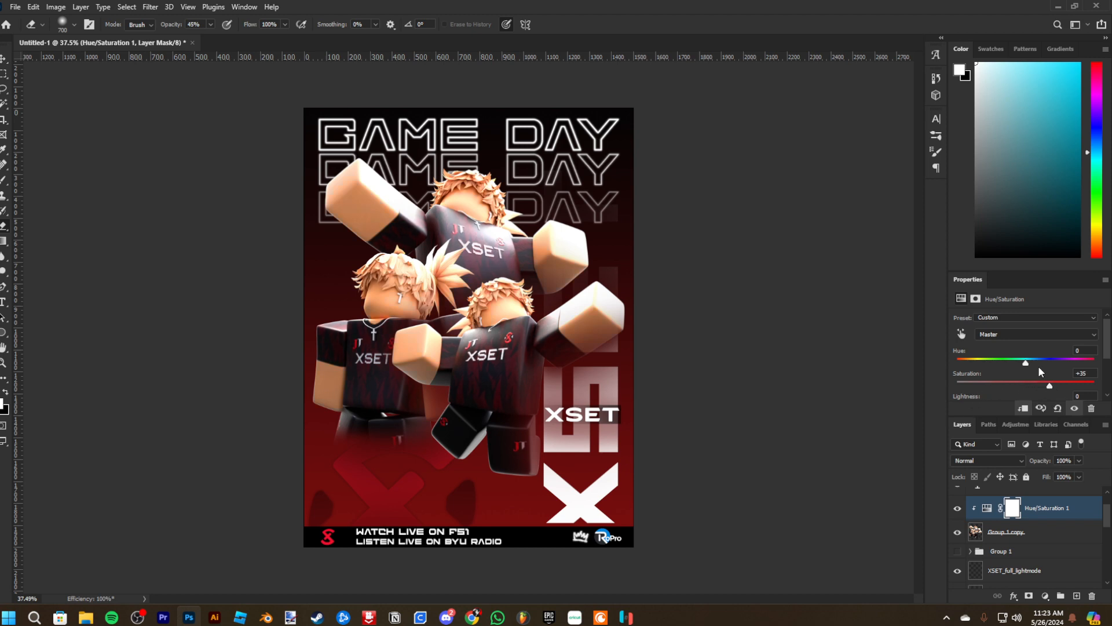
drag(1024, 363, 1021, 367)
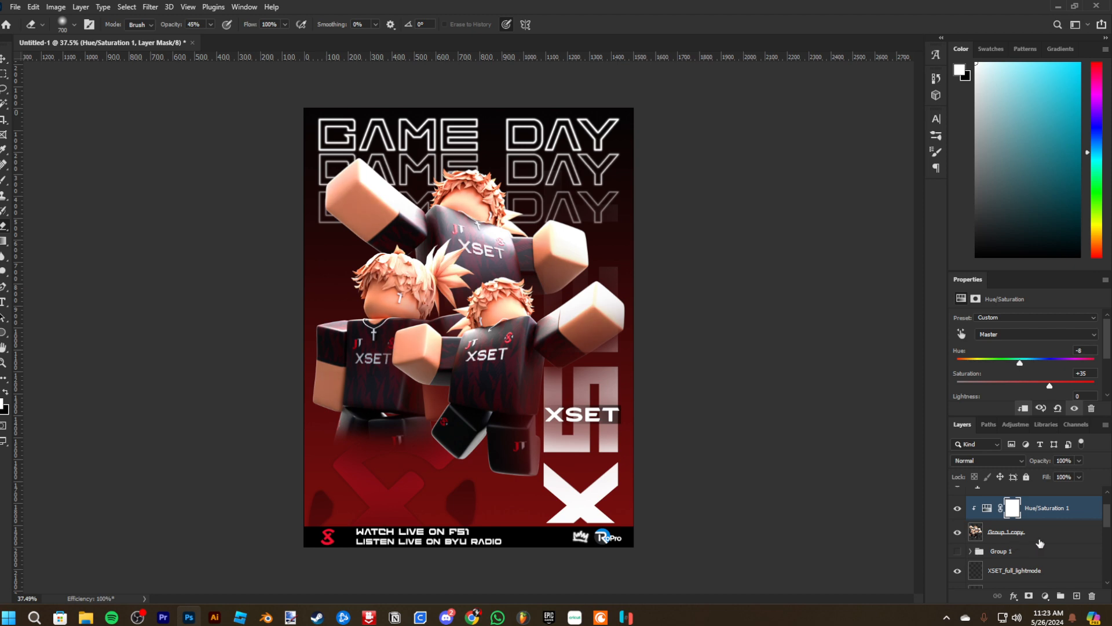
shift+click(1040, 543)
right_click(1041, 543)
click(996, 398)
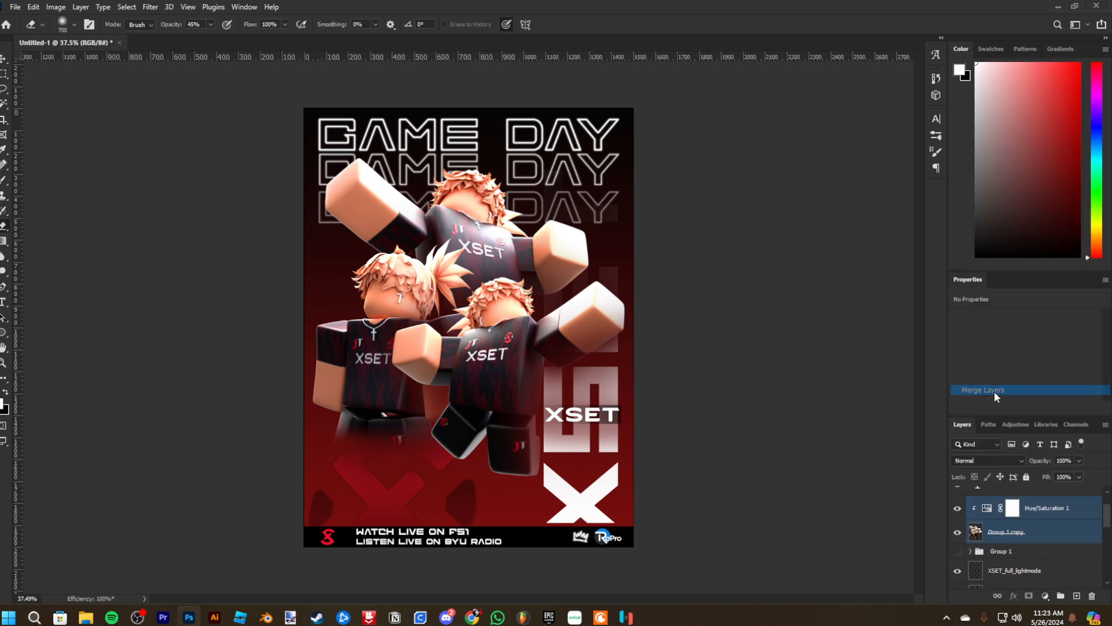
Set the opacity of the large emblem layer directly above Layer 1 to 50%
scroll(1027, 533, down, 3)
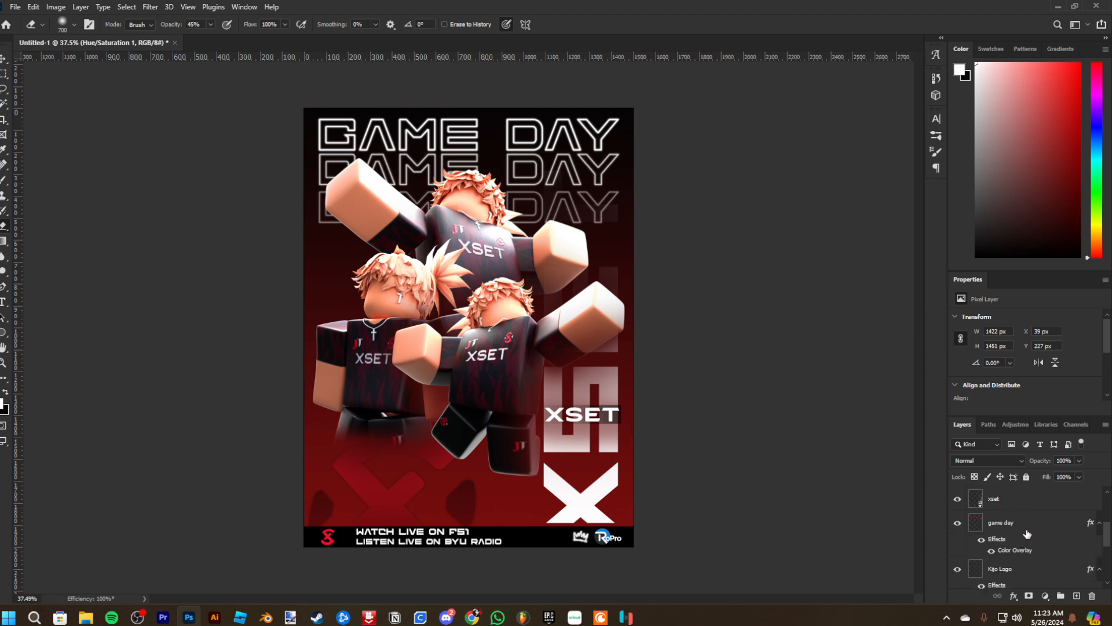
scroll(1027, 533, down, 5)
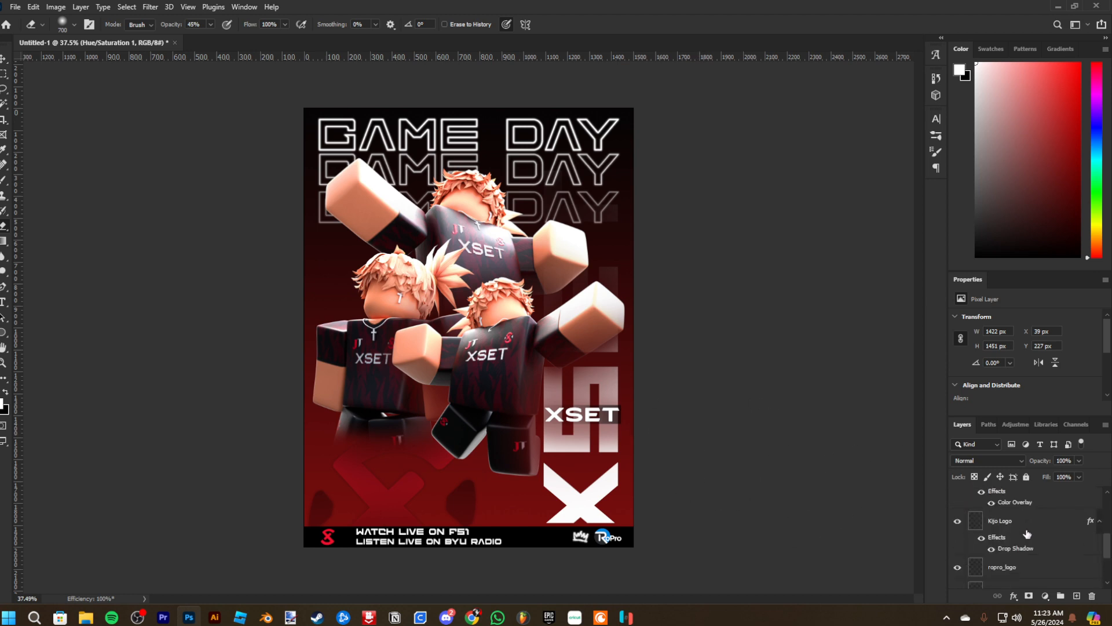
click(1042, 568)
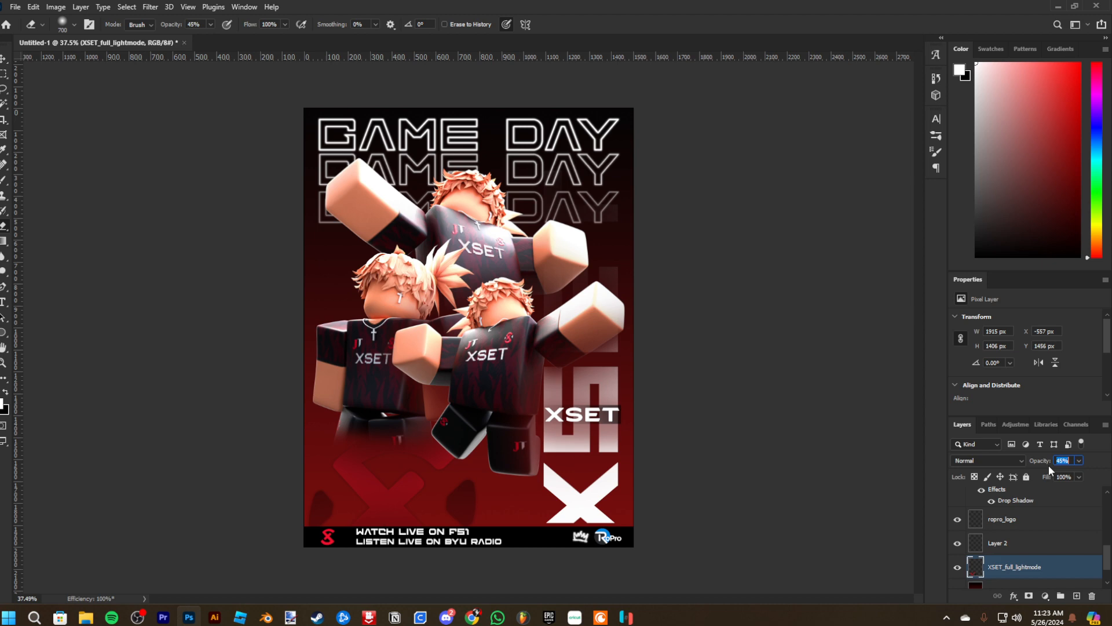
text(50)
scroll(414, 396, up, 1)
scroll(409, 402, up, 3)
scroll(415, 399, down, 4)
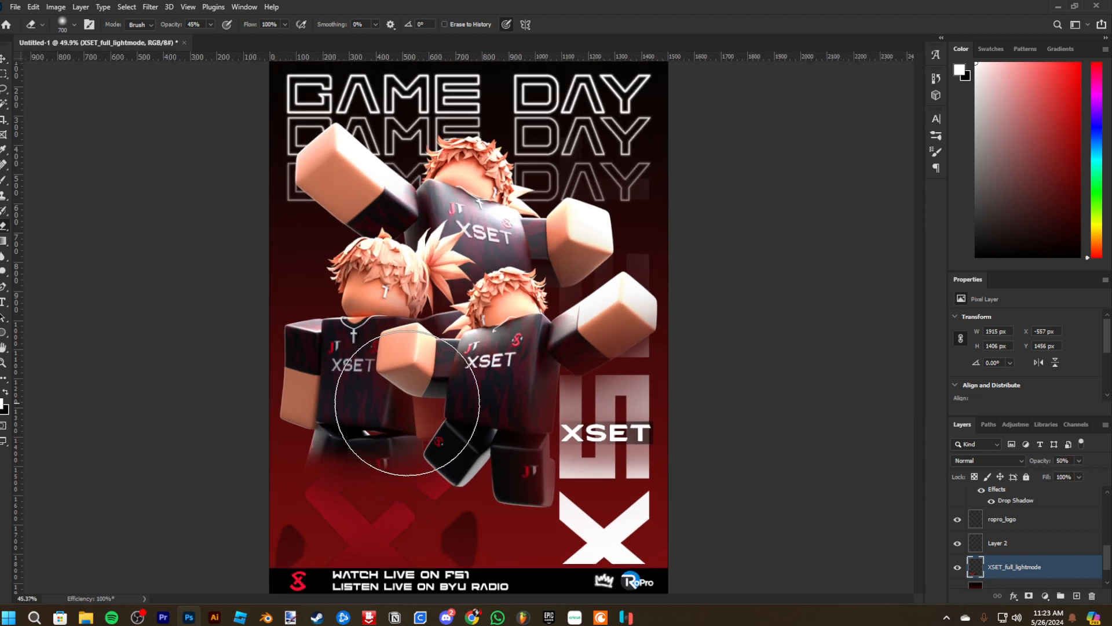
Clear a rectangular band from the vertical xset lettering behind the small horizontal XSET logo
scroll(665, 465, up, 10)
scroll(1045, 537, up, 5)
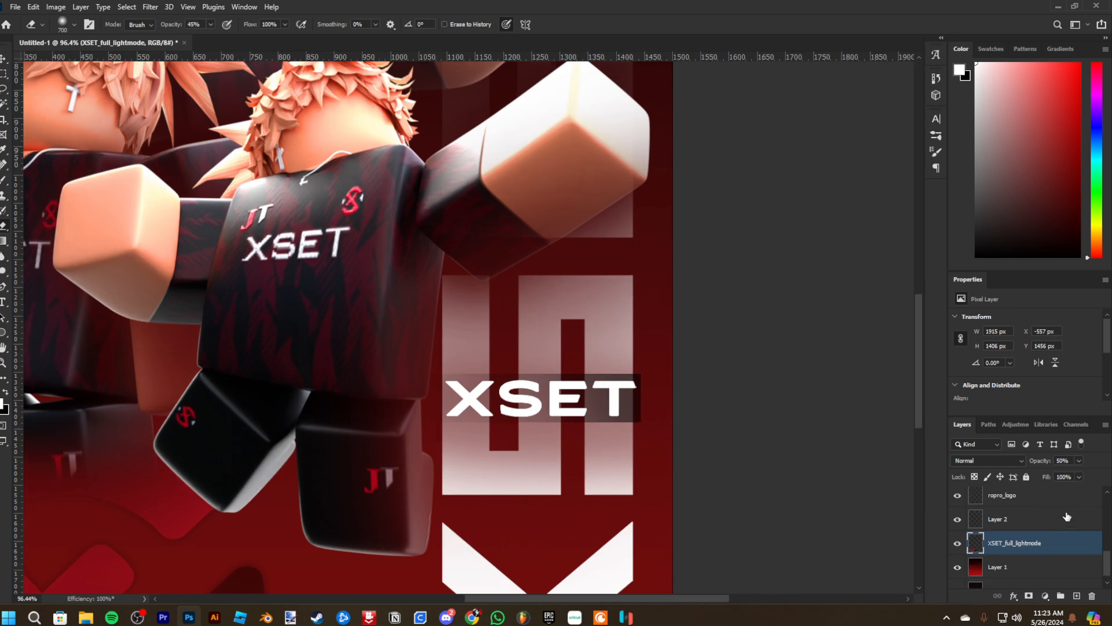
scroll(1045, 537, up, 1)
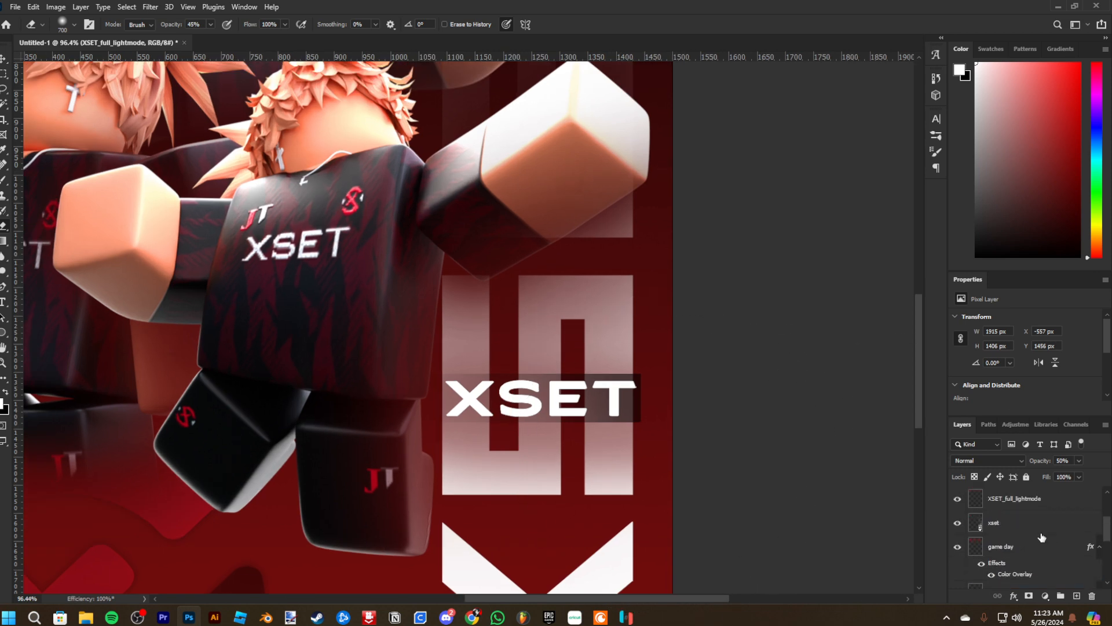
click(1014, 527)
key(m)
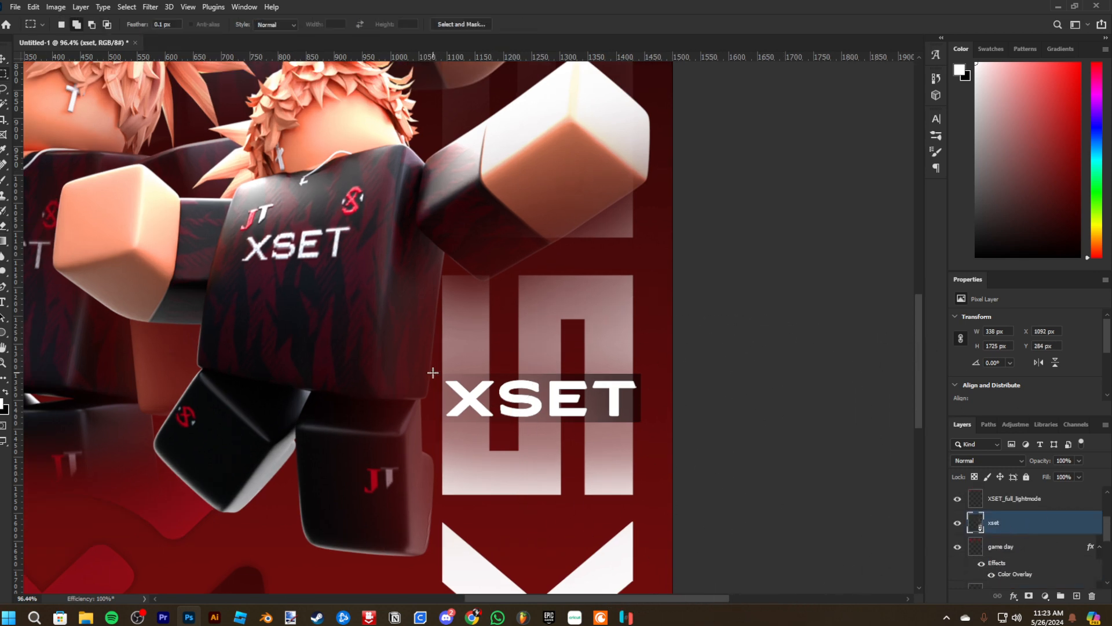
drag(432, 372, 644, 423)
scroll(644, 424, down, 6)
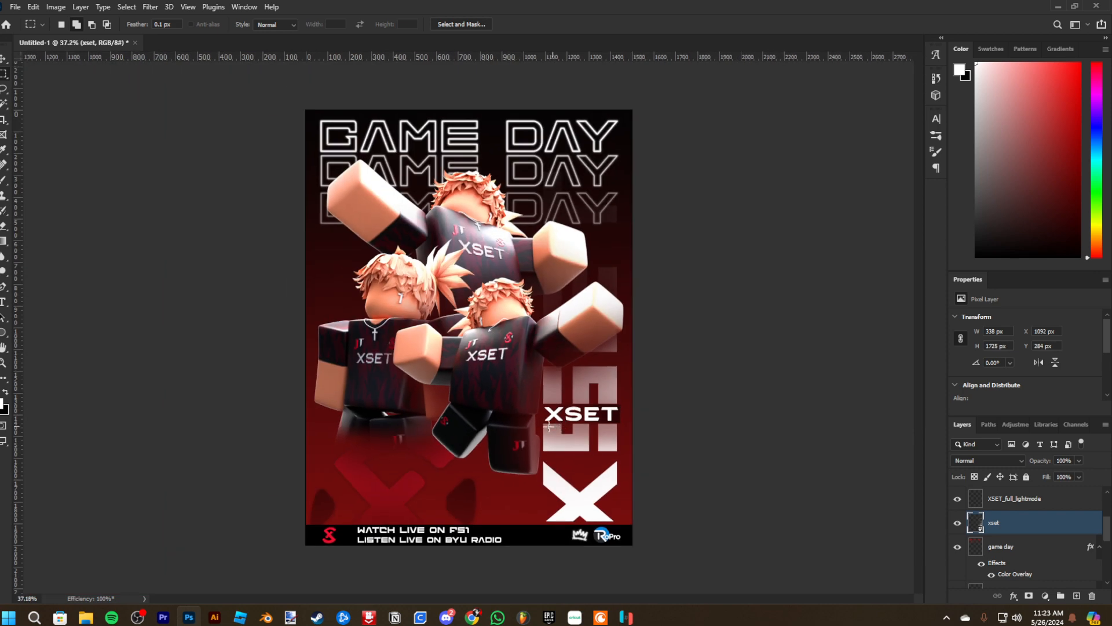
scroll(570, 384, down, 3)
scroll(455, 465, up, 3)
Add a new empty layer above the "listen live on byu radio" text layer
scroll(1029, 526, up, 3)
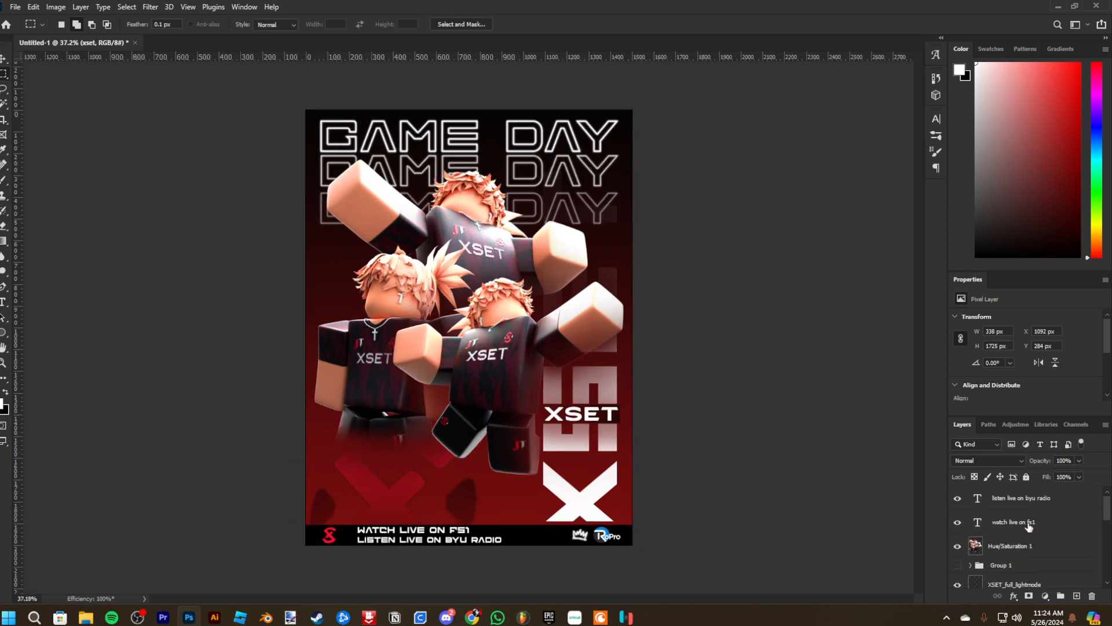
click(1029, 504)
click(1076, 595)
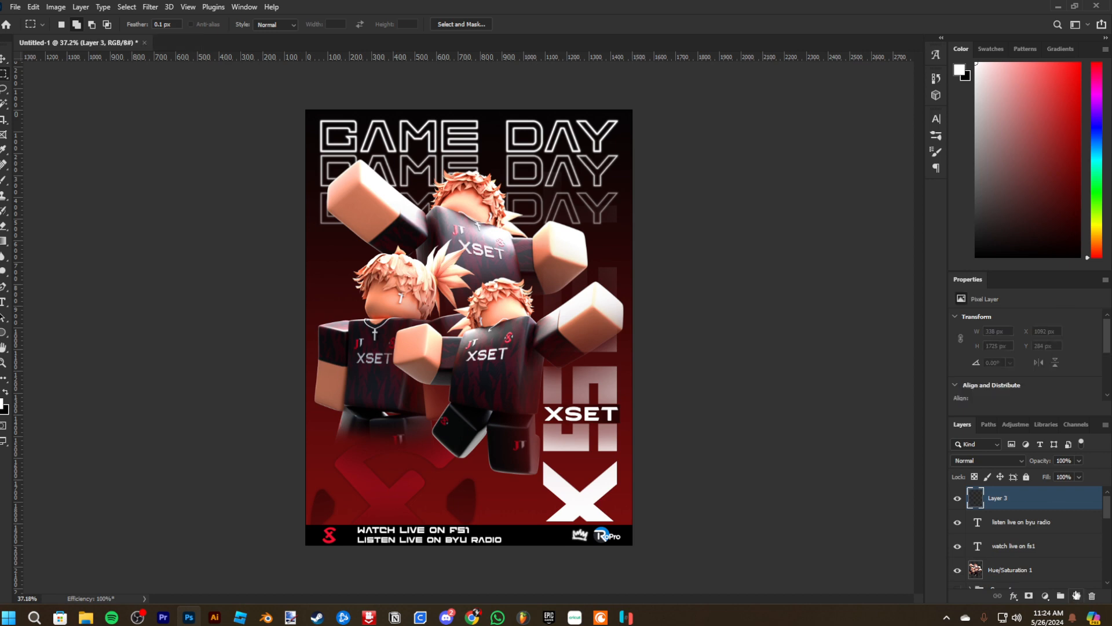
Move both broadcast text lines together closer to the red footer logo, to X 175 px
click(1025, 522)
shift+click(1024, 547)
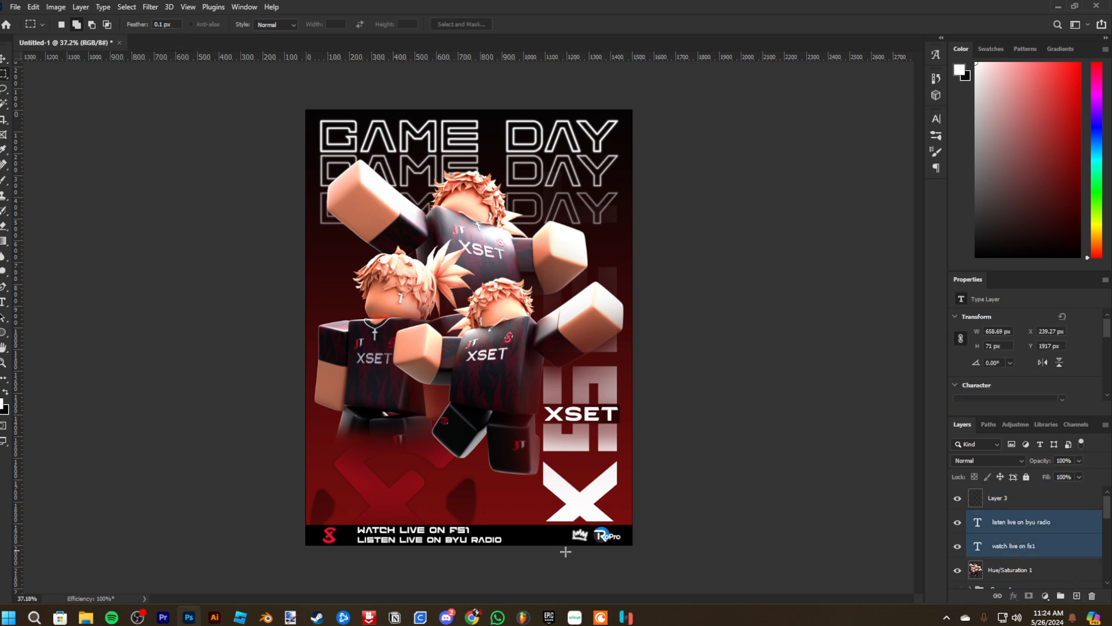
scroll(510, 553, up, 6)
key(ctrl+t)
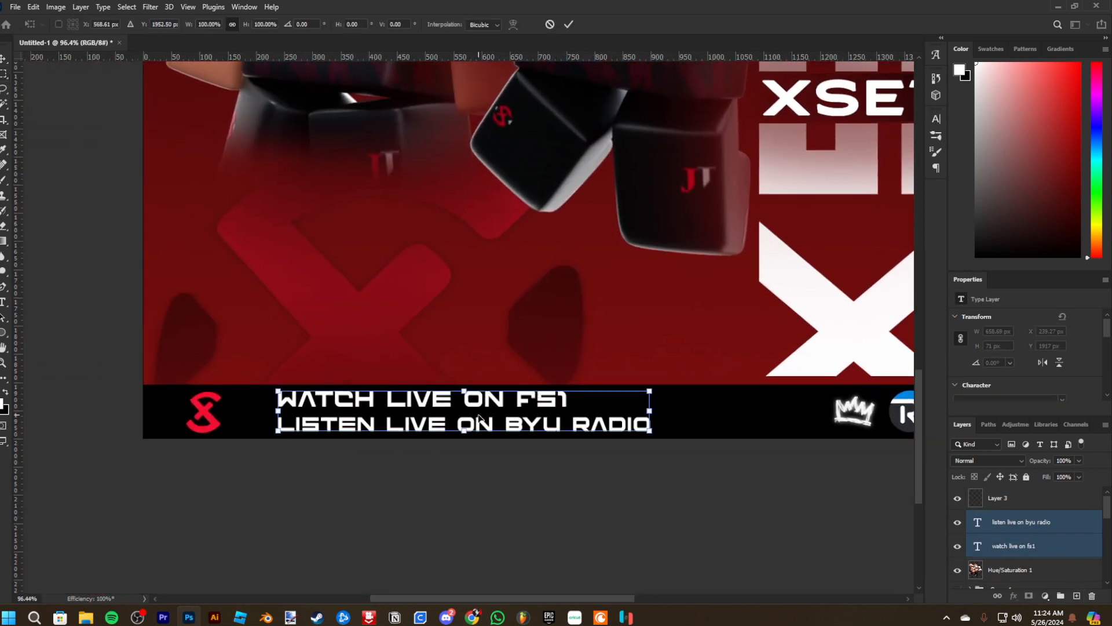
drag(564, 395, 527, 397)
Try stretching the two broadcast text lines horizontally to about 144% width, and undo the stretch
drag(613, 410, 778, 411)
scroll(612, 345, down, 3)
scroll(612, 345, down, 2)
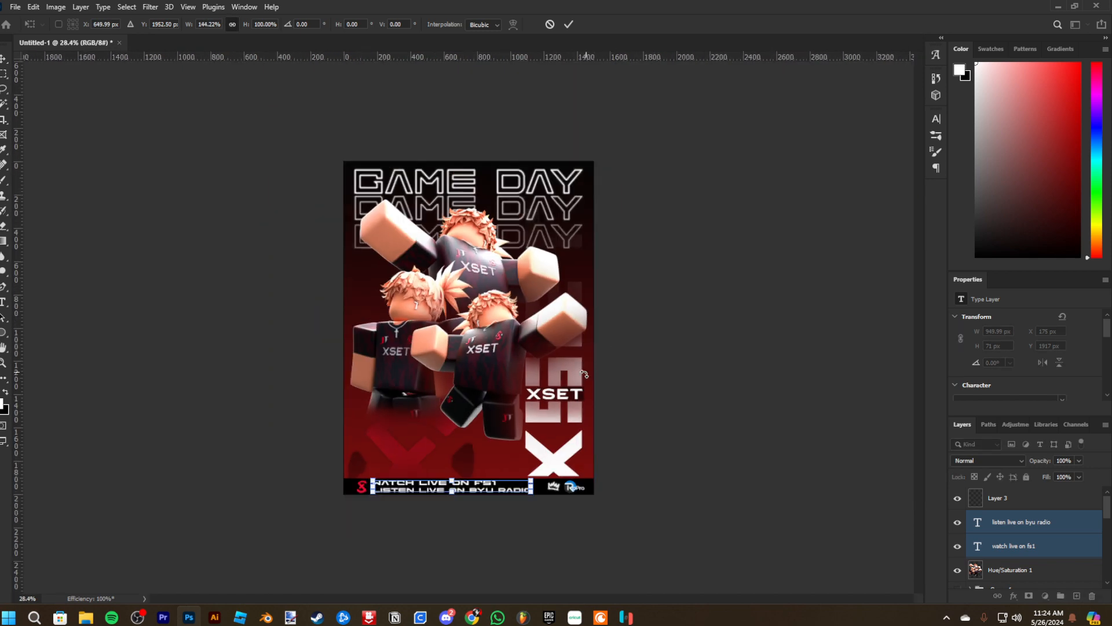
key(ctrl+z)
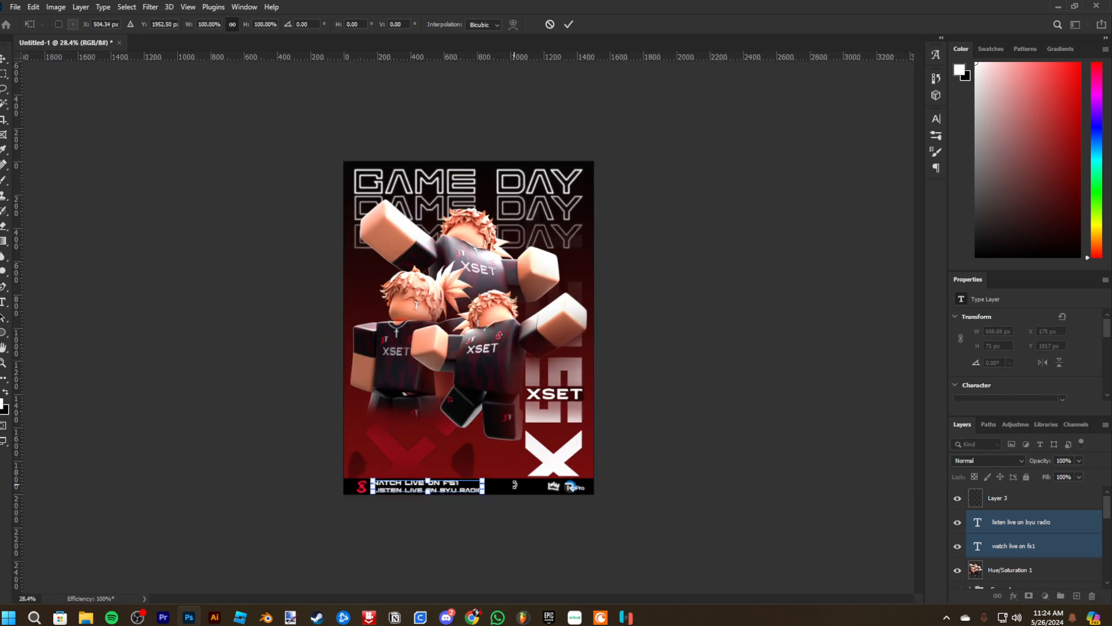
Try moving both broadcast text lines together toward the sponsor logos, to about X 496 px
key(Return)
scroll(513, 522, up, 3)
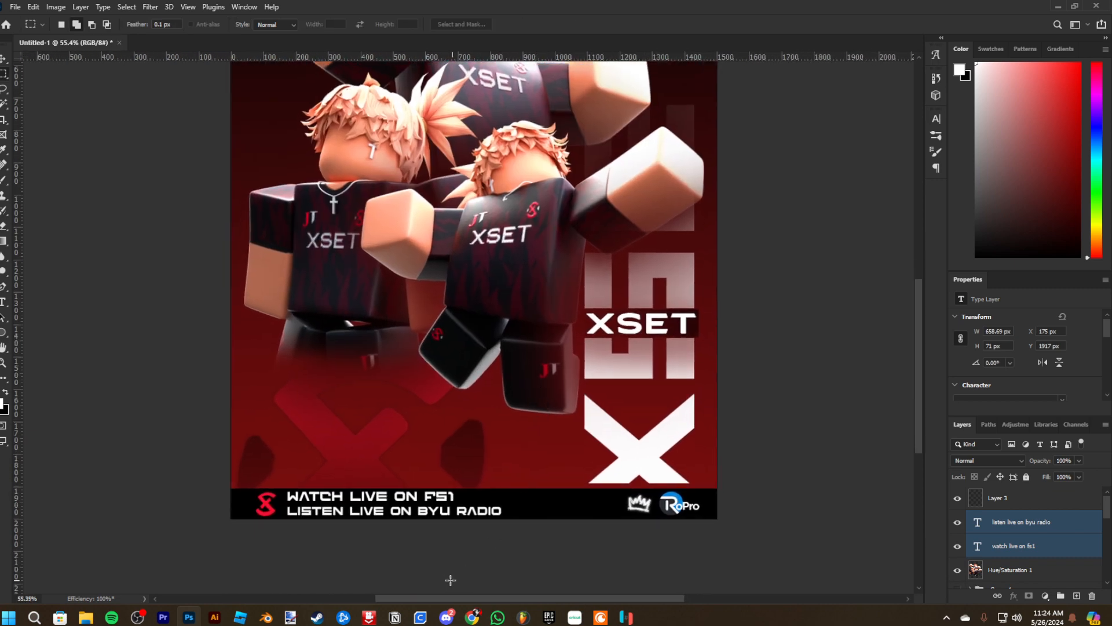
scroll(538, 510, up, 3)
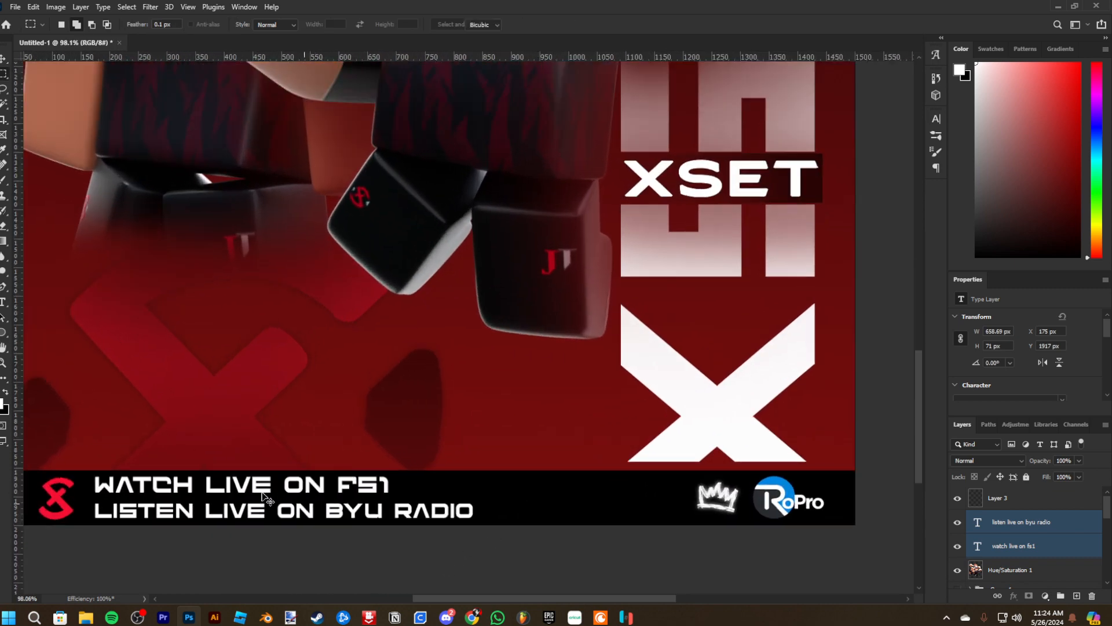
key(ctrl+t)
drag(266, 496, 442, 497)
key(Return)
Try adding an "XSET" text in the footer between the red logo and the two broadcast lines
key(t)
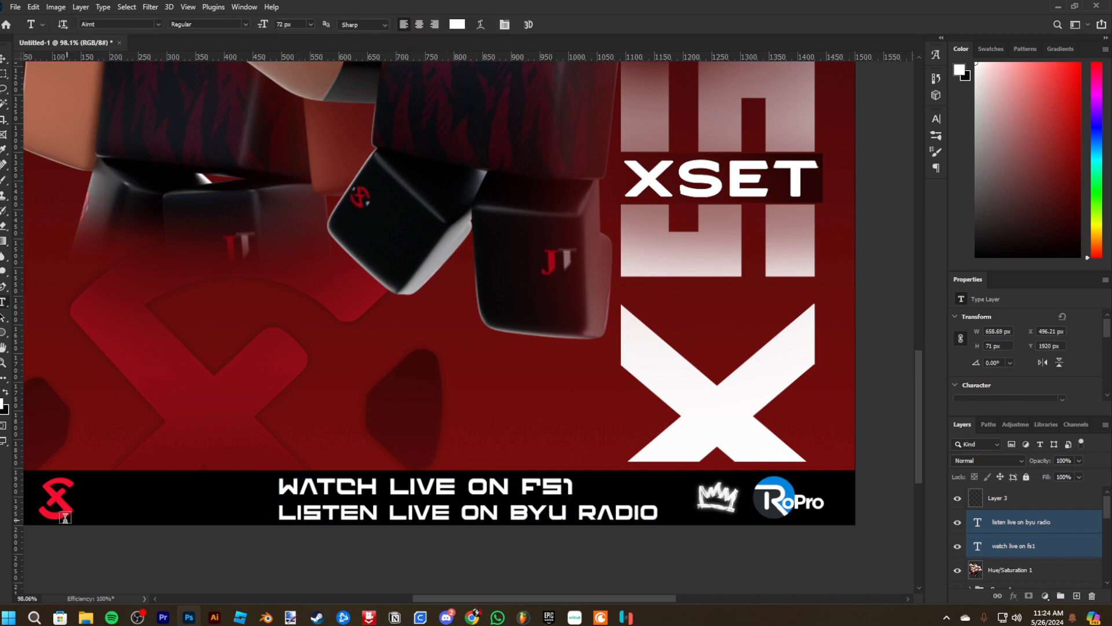
click(104, 497)
text(XSET)
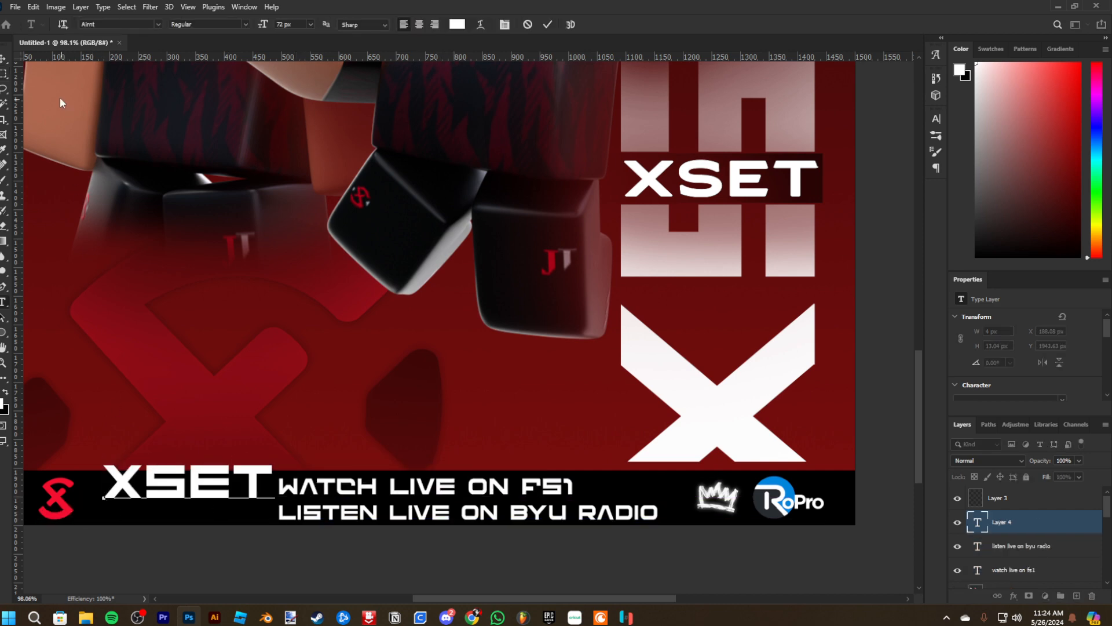
click(3, 58)
key(ctrl+t)
drag(193, 484, 182, 500)
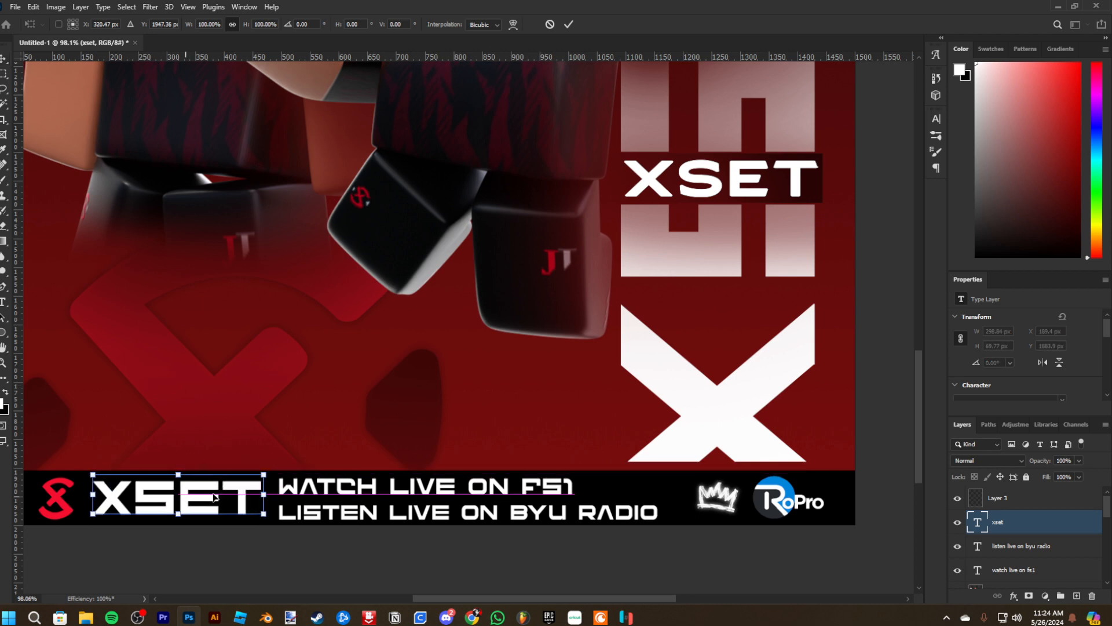
key(Return)
scroll(301, 384, down, 5)
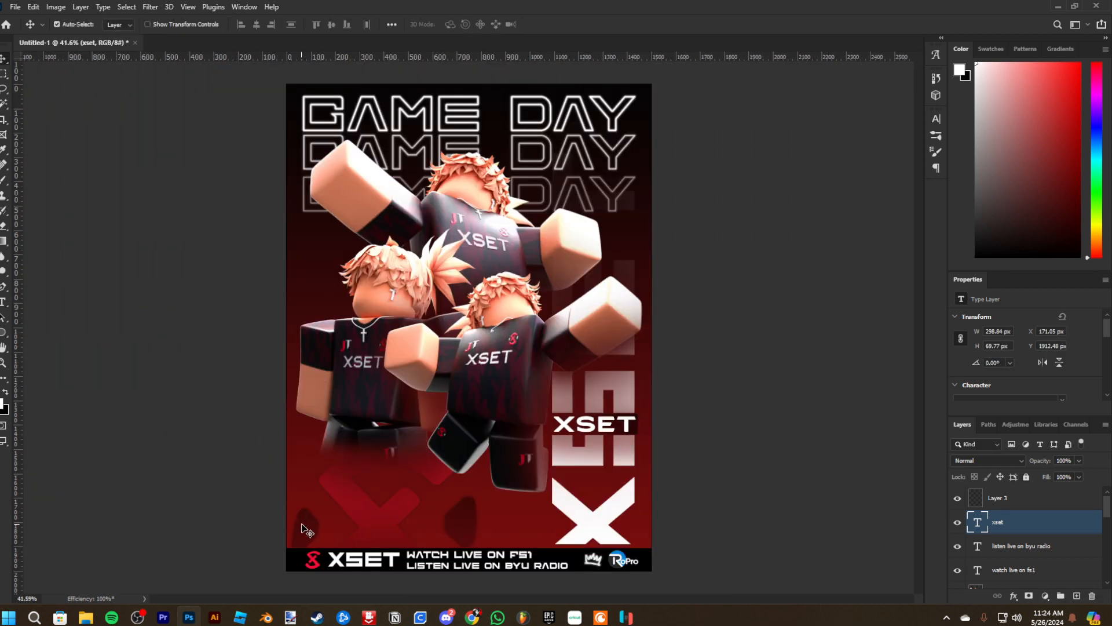
Undo the added "XSET" footer text and the last move of the broadcast lines
scroll(305, 530, up, 5)
drag(575, 503, 539, 355)
key(ctrl+z)
key(ctrl+z)
key(ctrl+z)
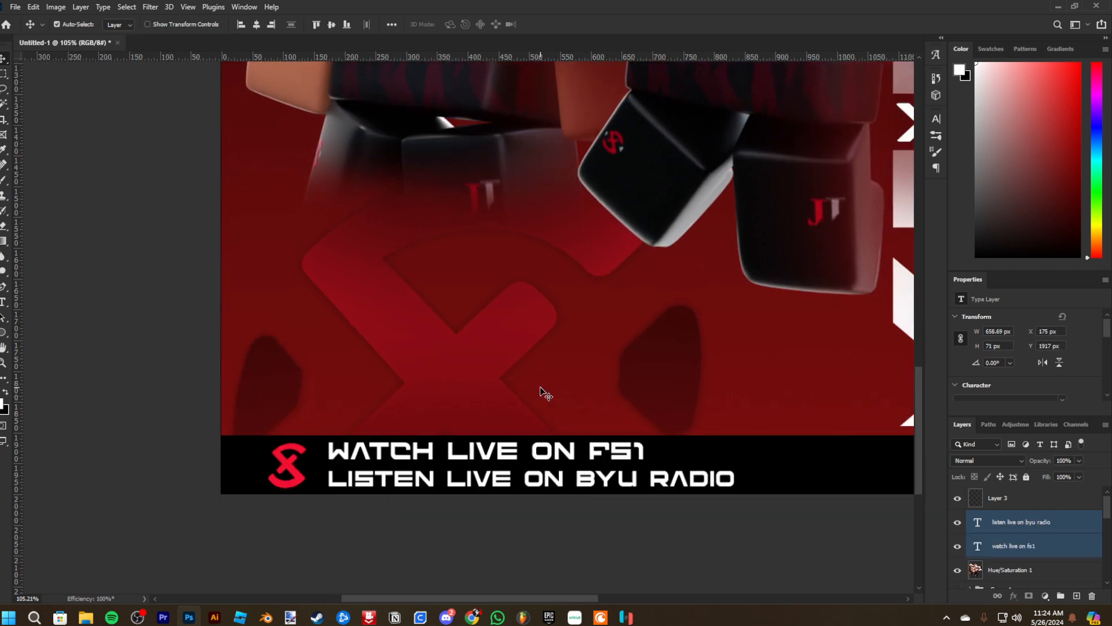
Move both broadcast text lines slightly away from the red footer logo, to about X 231 px
key(ctrl+t)
drag(440, 459, 474, 461)
key(Return)
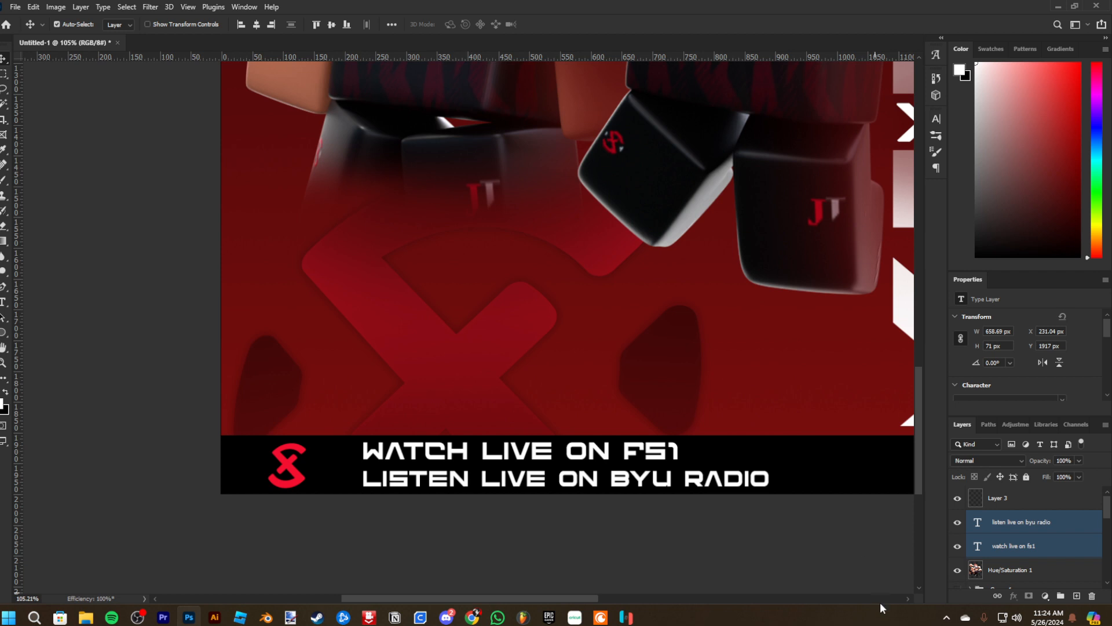
Add a new text layer with the letter "I" between the red footer logo and the broadcast lines
click(1078, 595)
key(t)
click(327, 463)
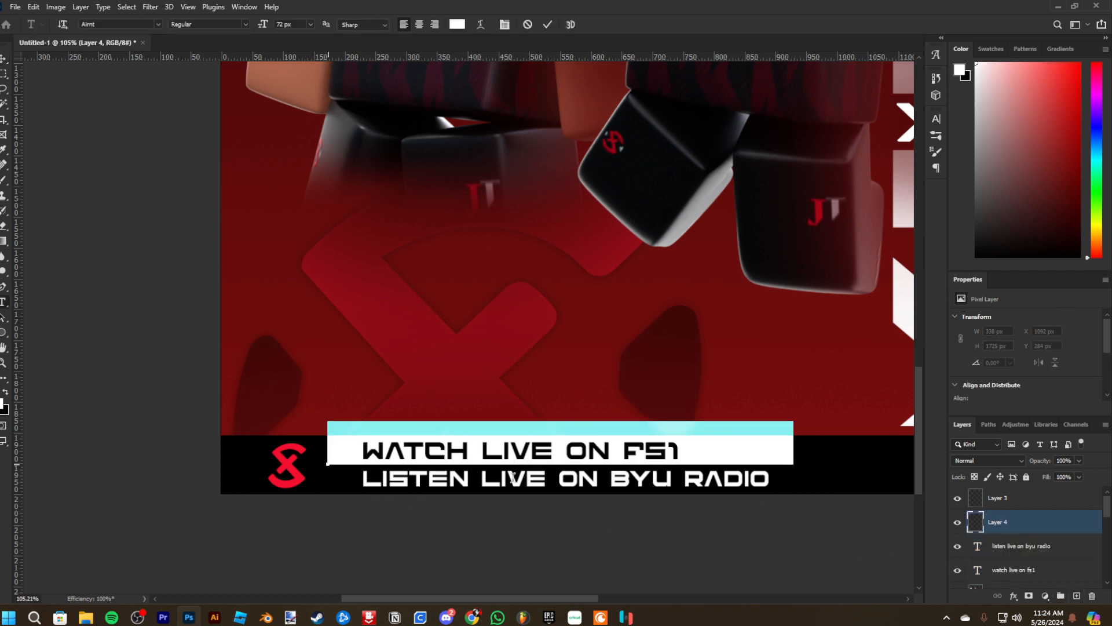
text(i)
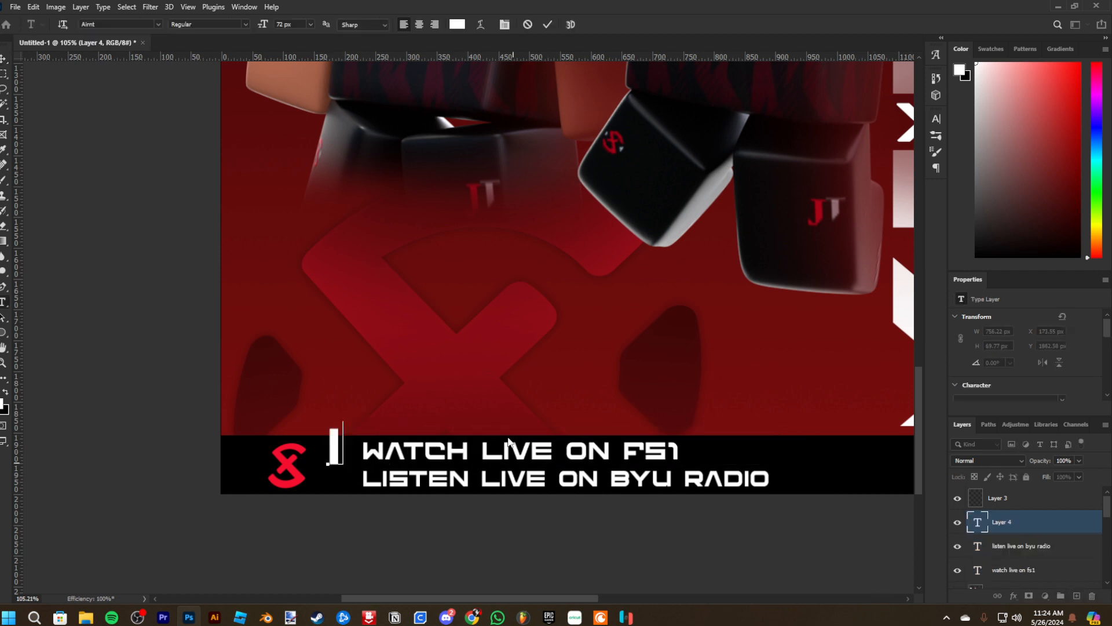
Reshape the "I" into a thin divider about 14 px wide and 91 px tall, placed at about X 178 px, Y 1900 px
click(3, 59)
key(ctrl+t)
scroll(336, 489, up, 4)
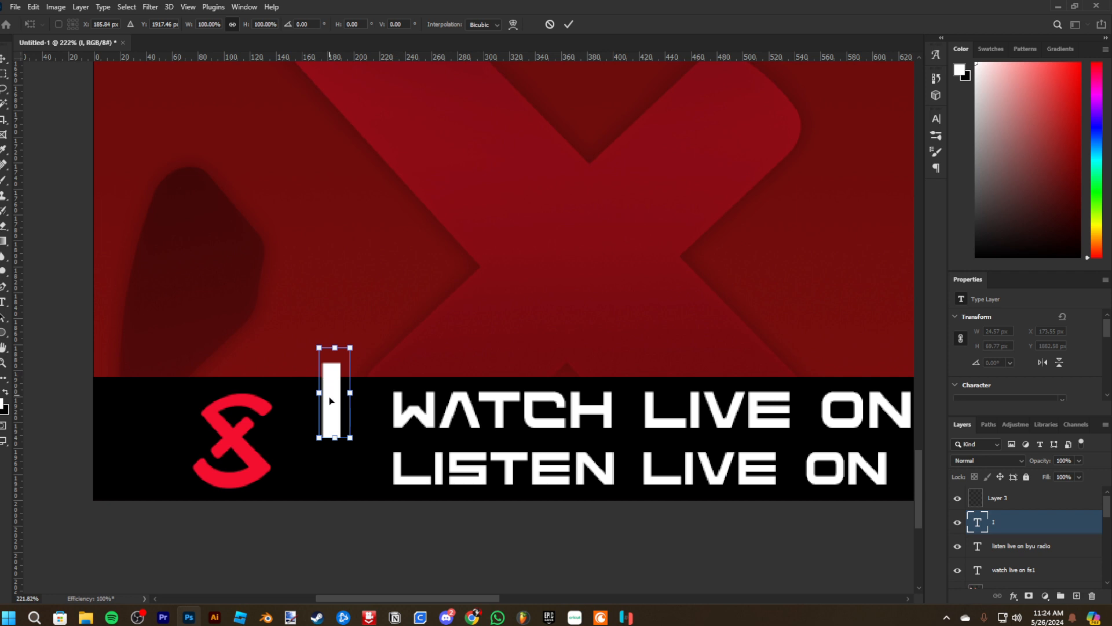
drag(330, 400, 331, 428)
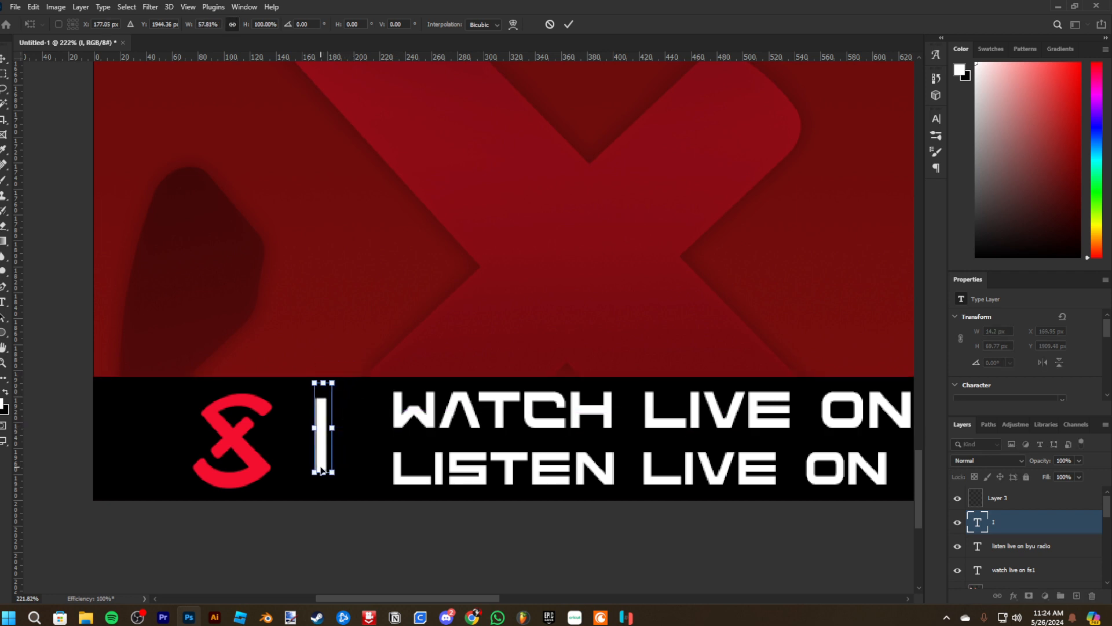
drag(324, 474, 323, 488)
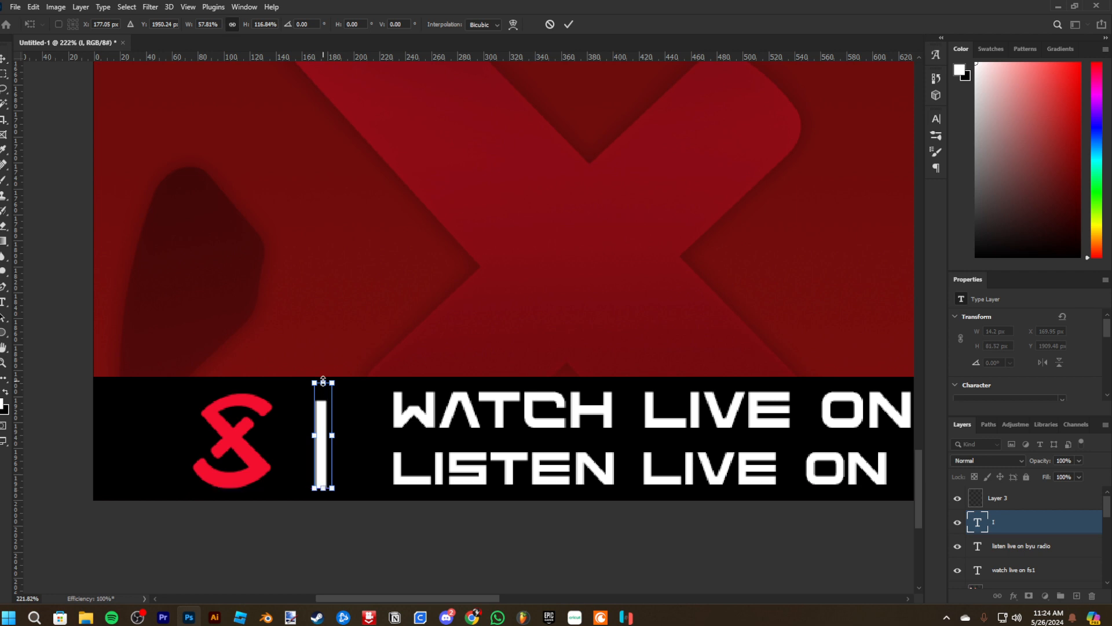
drag(323, 380, 323, 371)
drag(327, 429, 329, 427)
key(Return)
scroll(528, 210, down, 6)
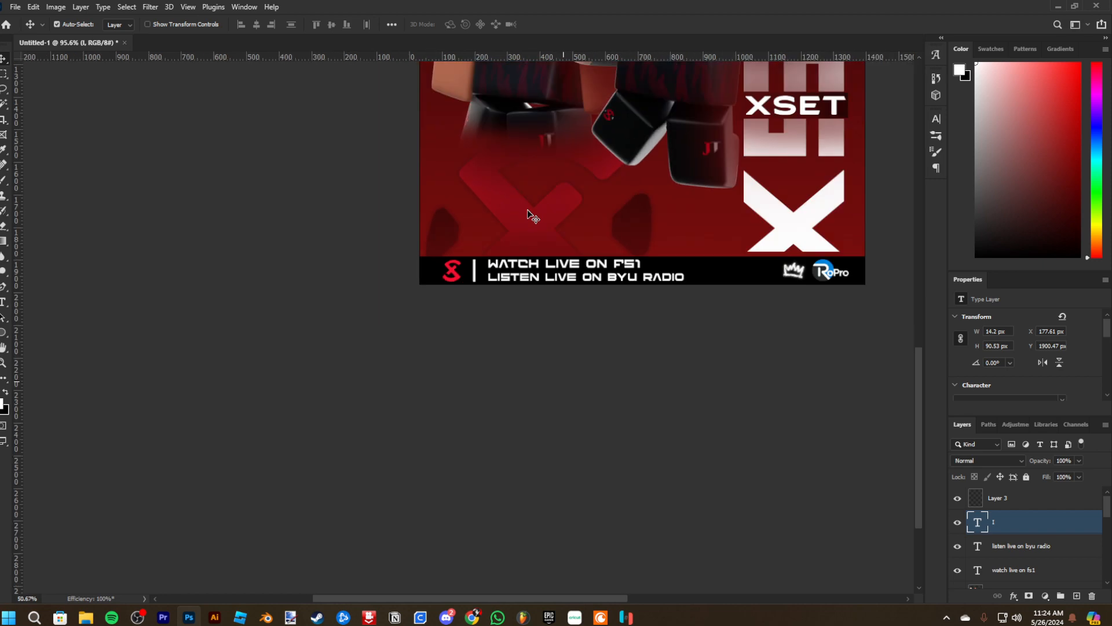
scroll(527, 211, down, 5)
scroll(446, 483, up, 2)
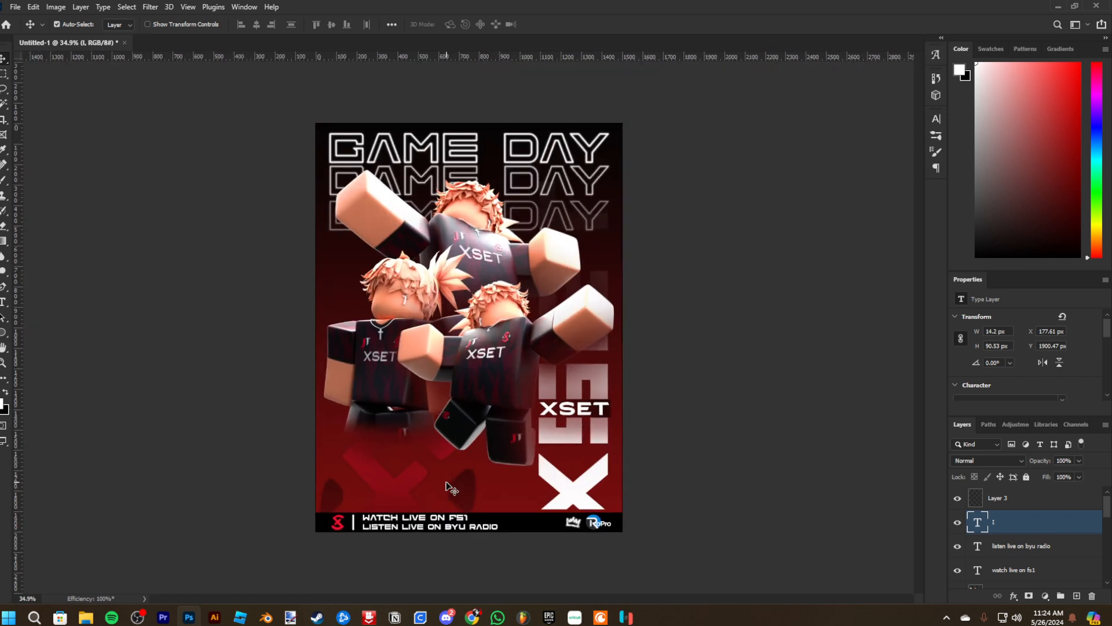
scroll(451, 488, up, 1)
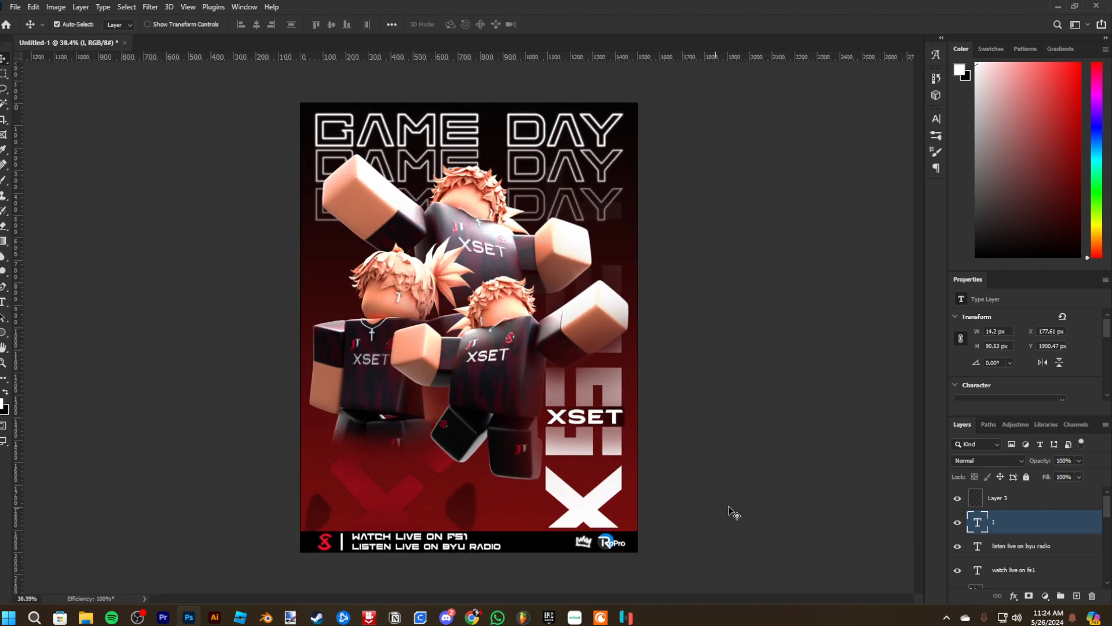
Paste the grunge texture onto Layer 3, rotate it 90° and scale it to about 417% to cover the whole poster
click(1029, 502)
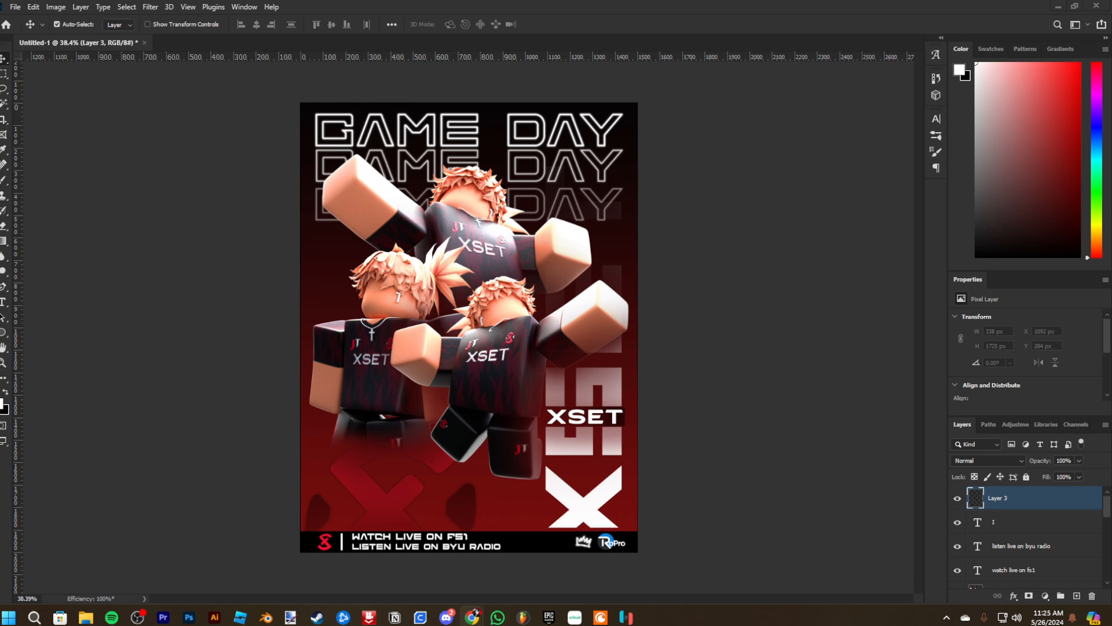
click(1034, 491)
key(ctrl+v)
key(ctrl+t)
drag(535, 253, 548, 365)
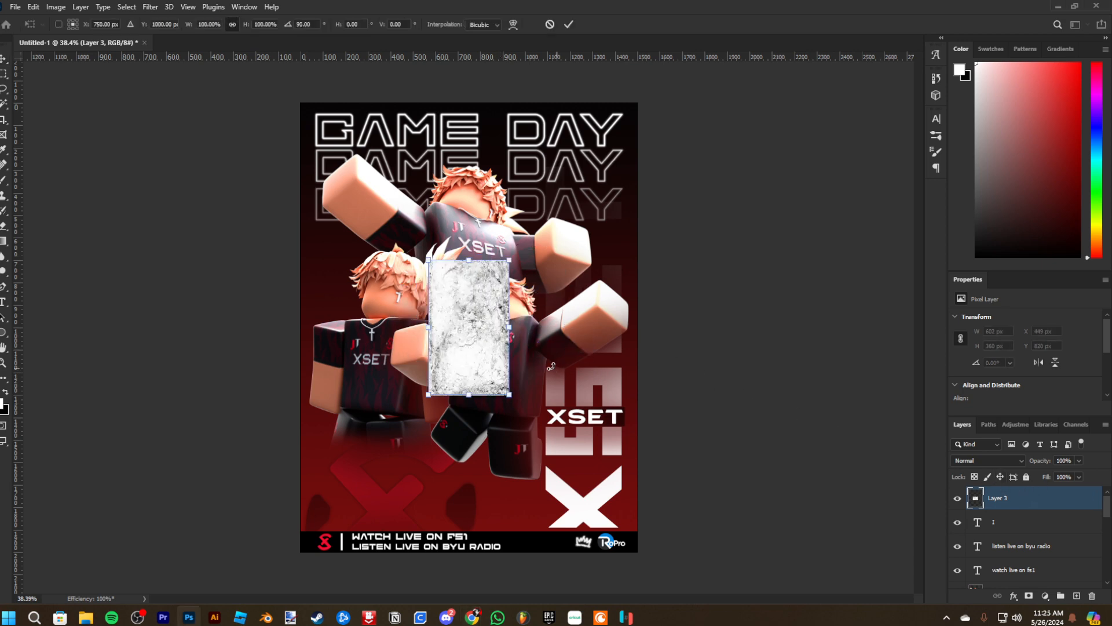
drag(508, 326, 633, 321)
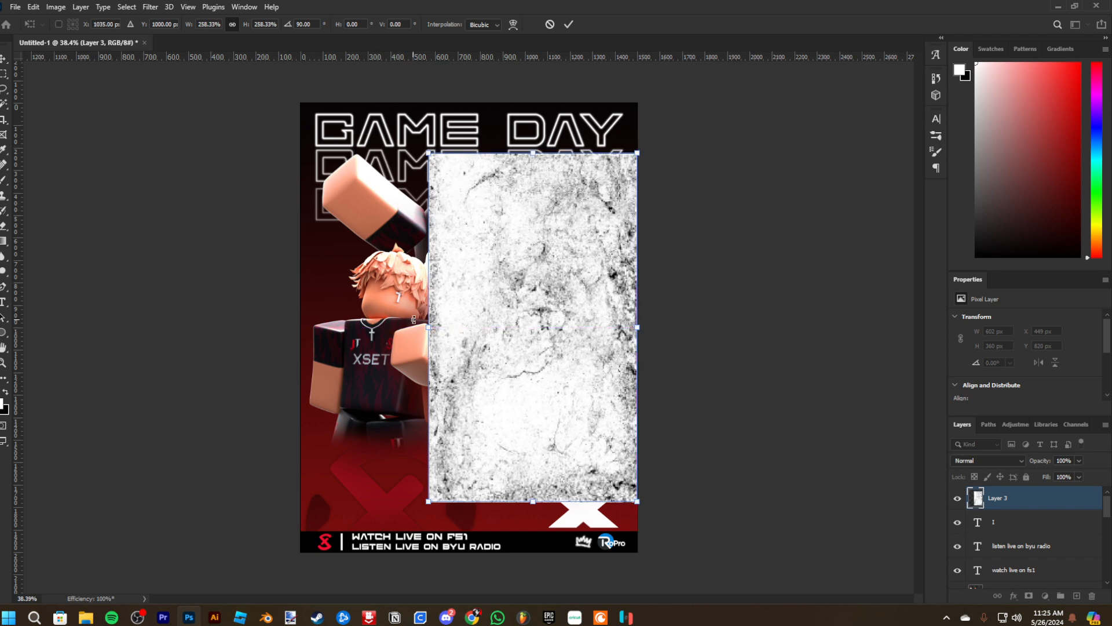
drag(428, 327, 311, 329)
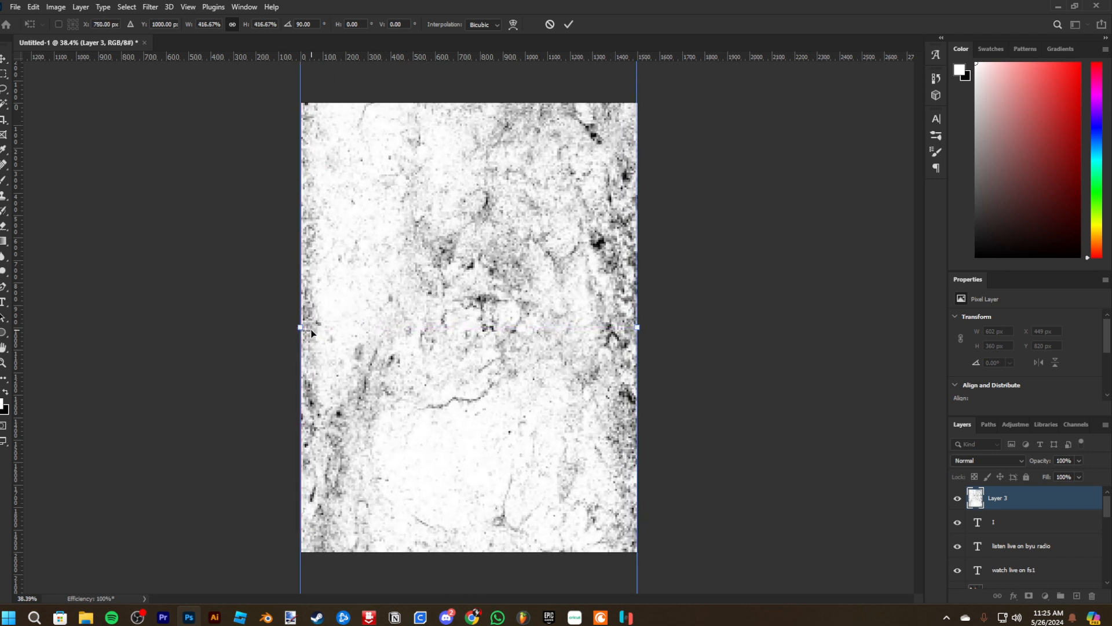
key(Return)
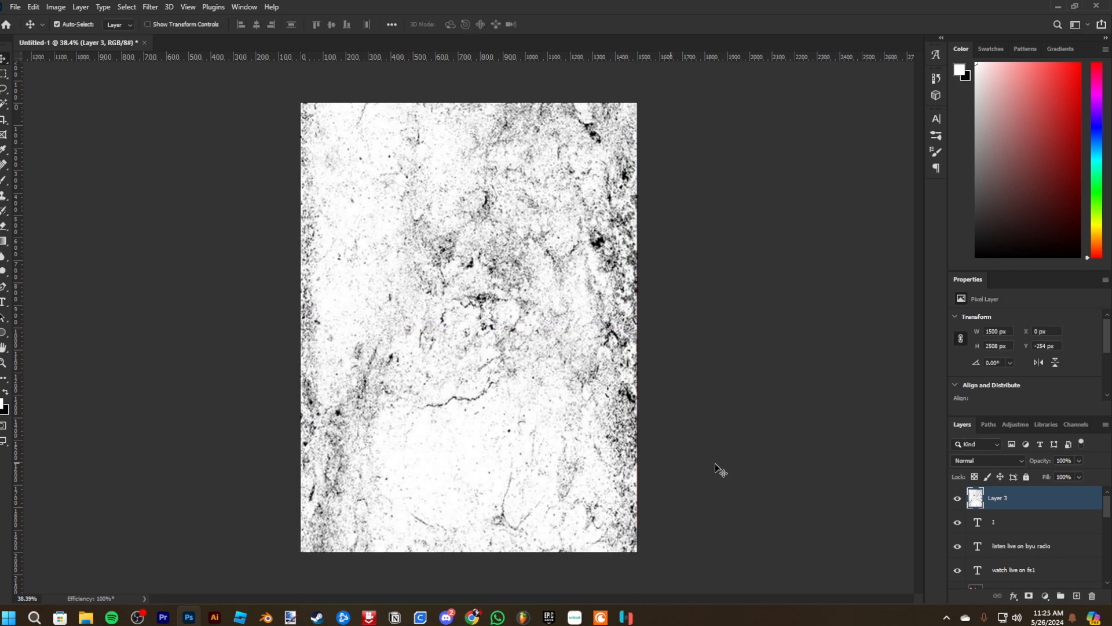
Set the grunge texture layer's blend mode to Color Burn and lower its opacity, trying 35%
click(993, 460)
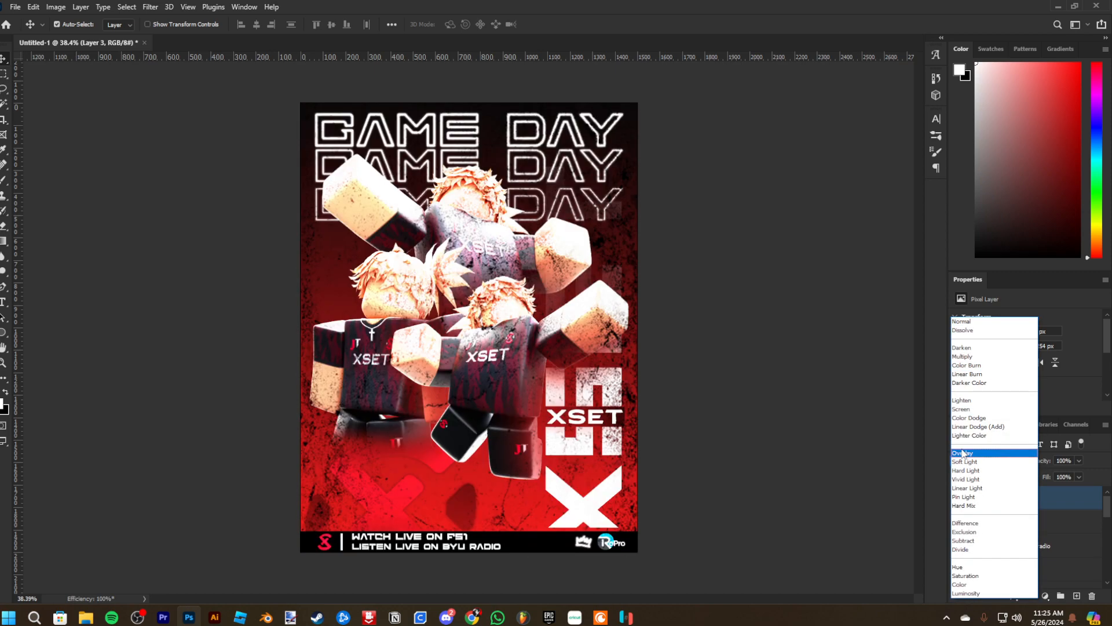
click(970, 366)
click(1036, 464)
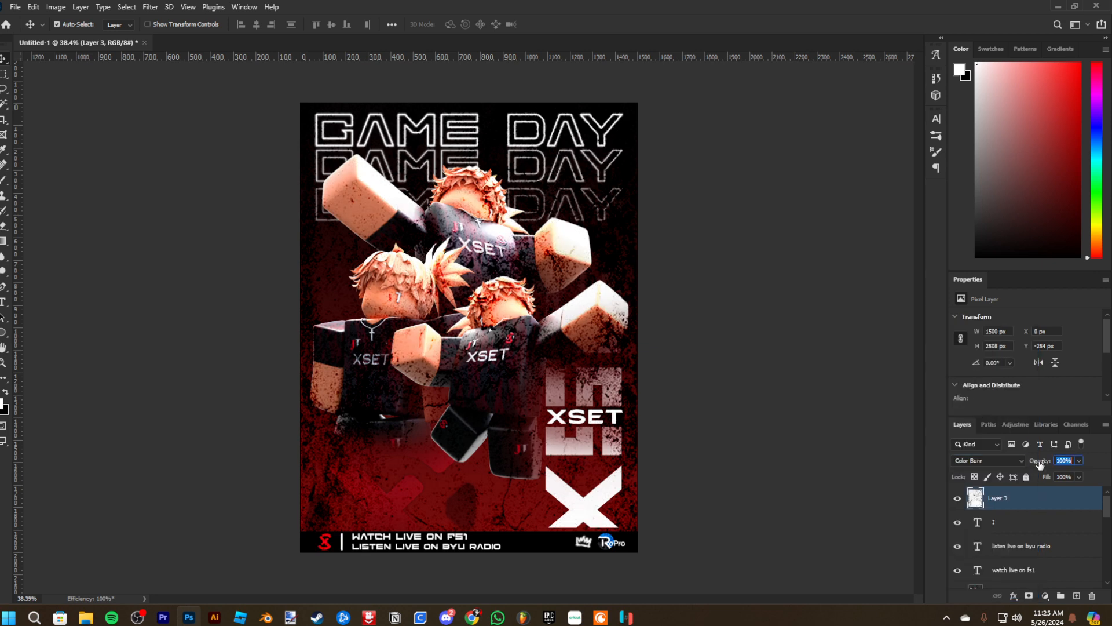
text(35)
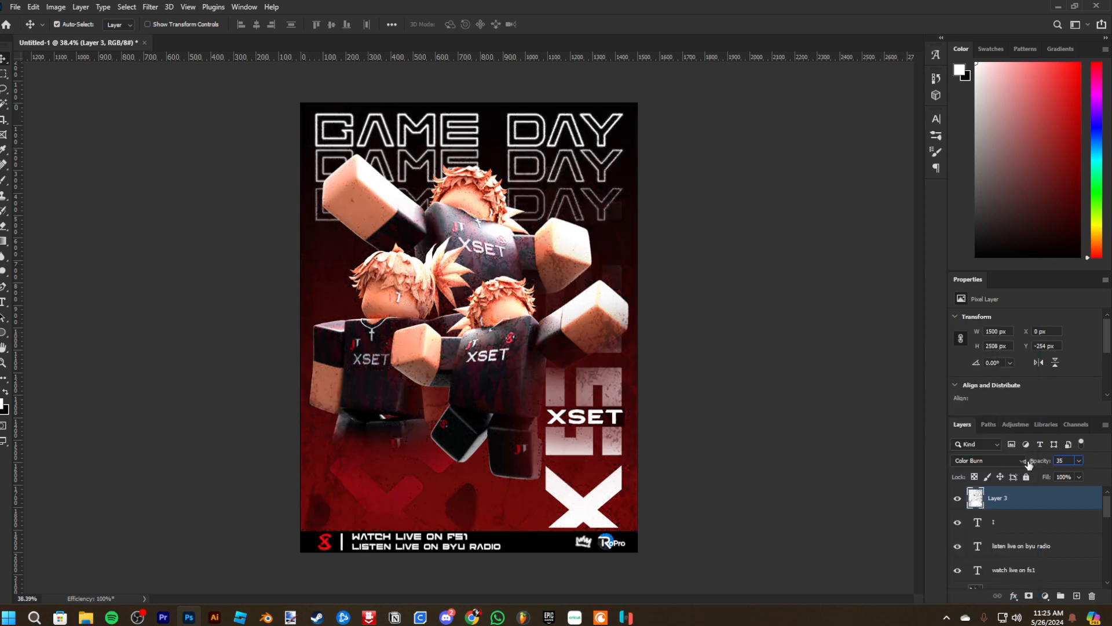
key(BackSpace)
key(BackSpace)
key(Return)
Paste the speckled scratch texture onto a new top layer, rotate it 90° and scale it to about 106% to cover the poster
click(1076, 598)
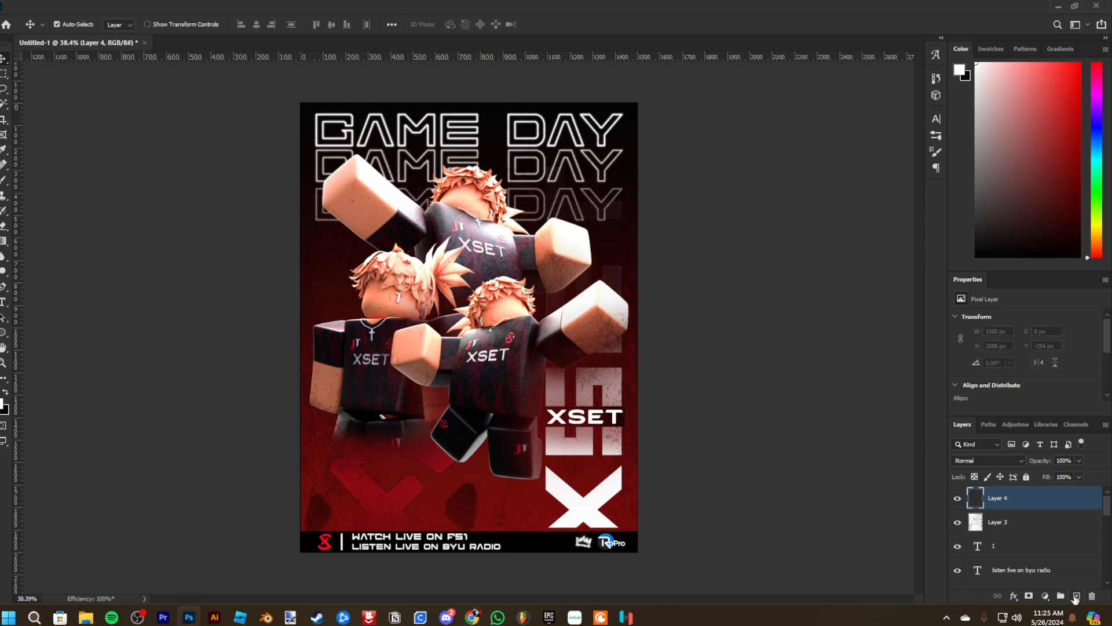
key(ctrl+v)
key(ctrl+t)
drag(512, 155, 665, 318)
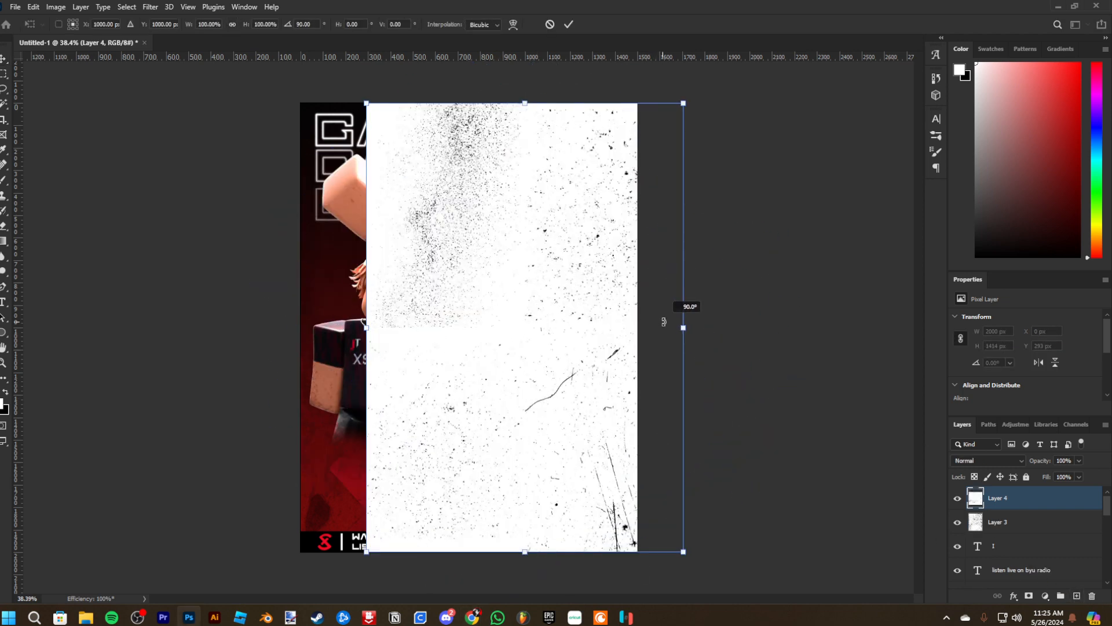
drag(560, 318, 496, 323)
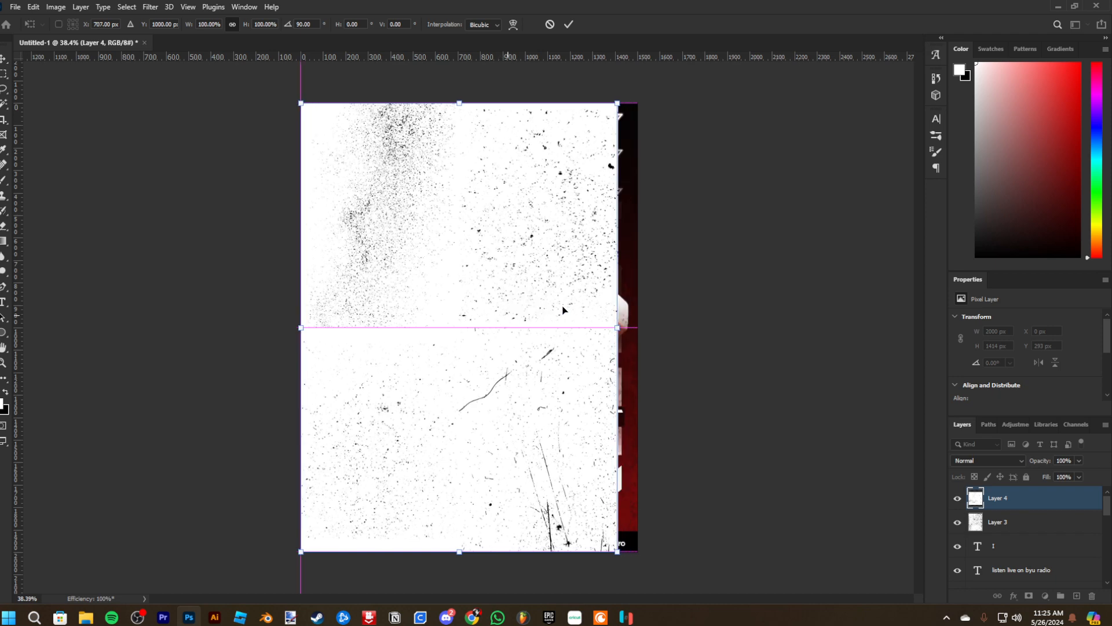
drag(617, 327, 633, 331)
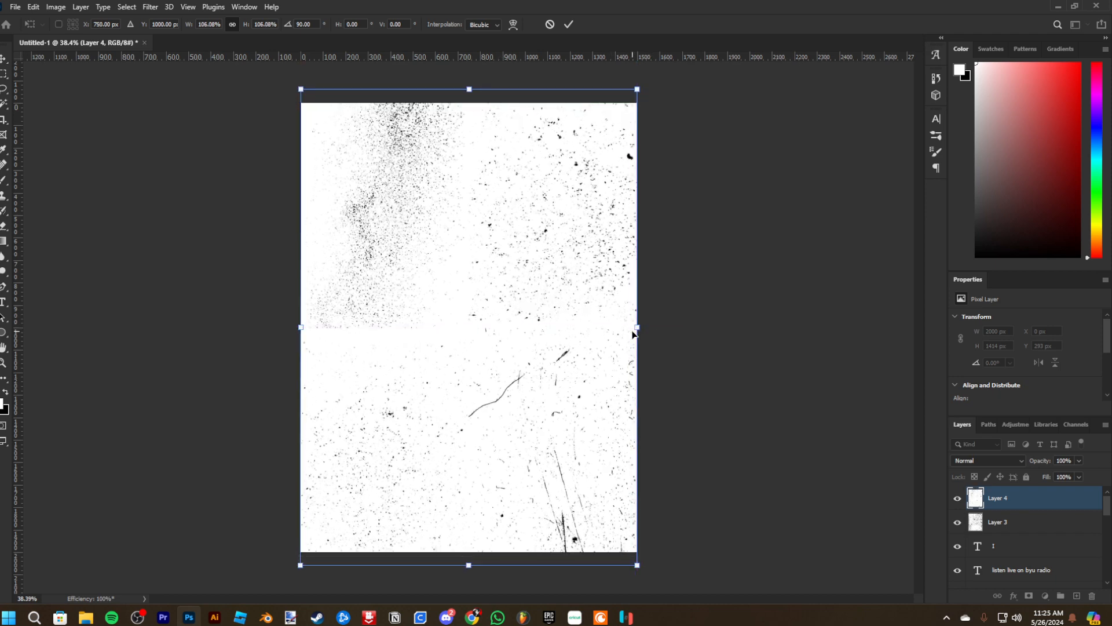
key(Return)
Invert the speckled scratch texture and set its blend mode to Screen
key(ctrl+i)
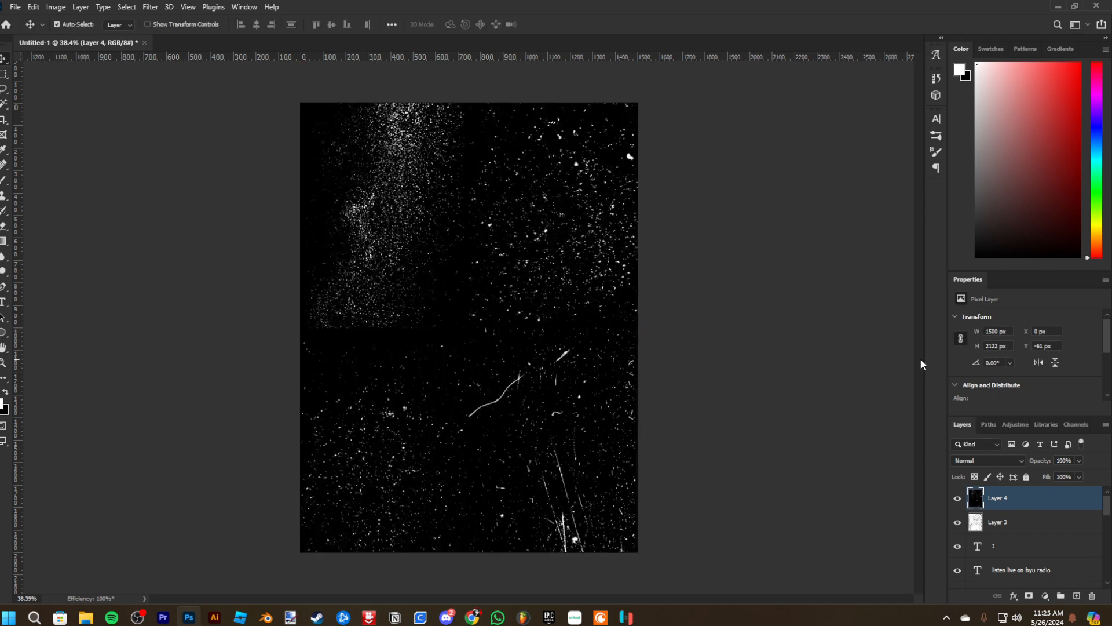
click(990, 458)
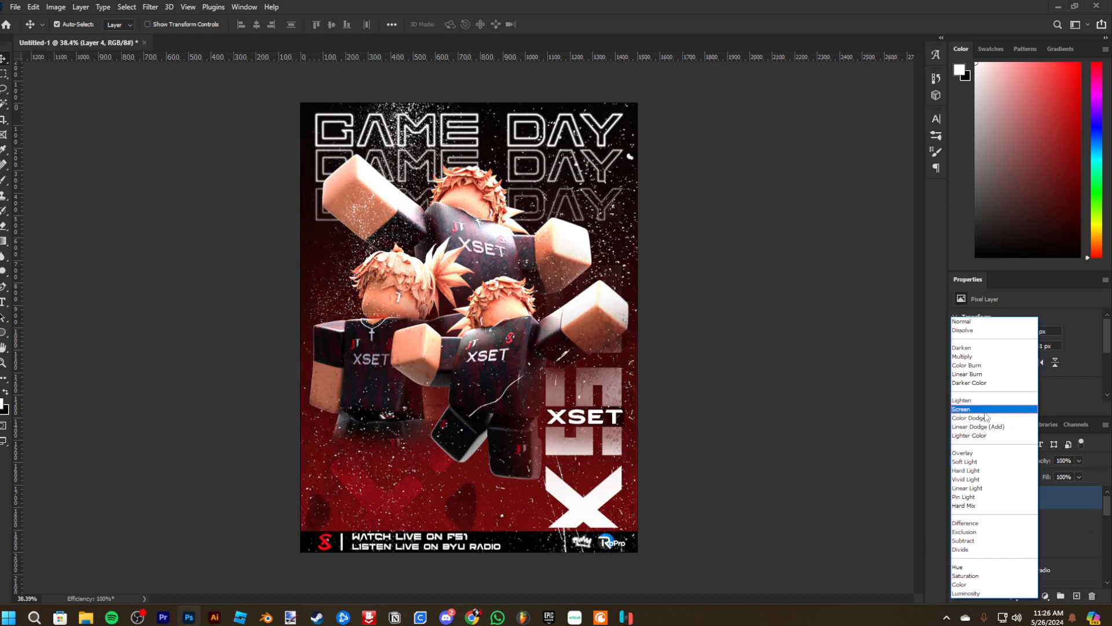
click(986, 409)
Set the speckled texture layer's opacity to 35%, comparing it with 25% and 45%
click(1044, 461)
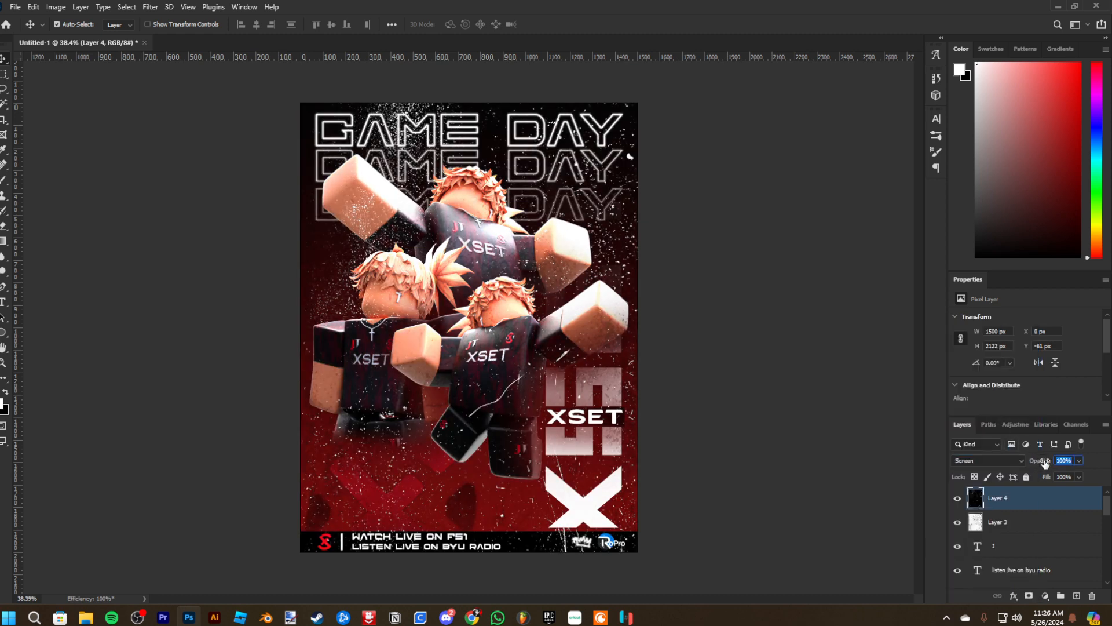
text(25)
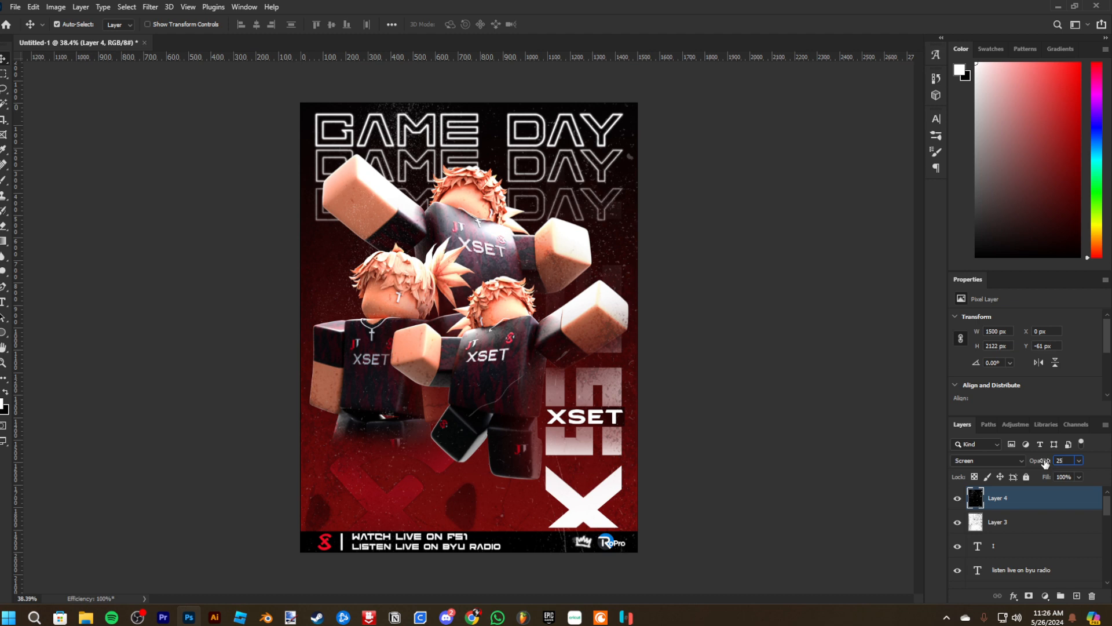
key(BackSpace)
key(BackSpace)
text(45)
key(BackSpace)
text(35)
key(BackSpace)
key(BackSpace)
text(25)
key(BackSpace)
key(BackSpace)
text(35)
key(Return)
Select all the poster layers and combine them into one group
scroll(1035, 533, down, 5)
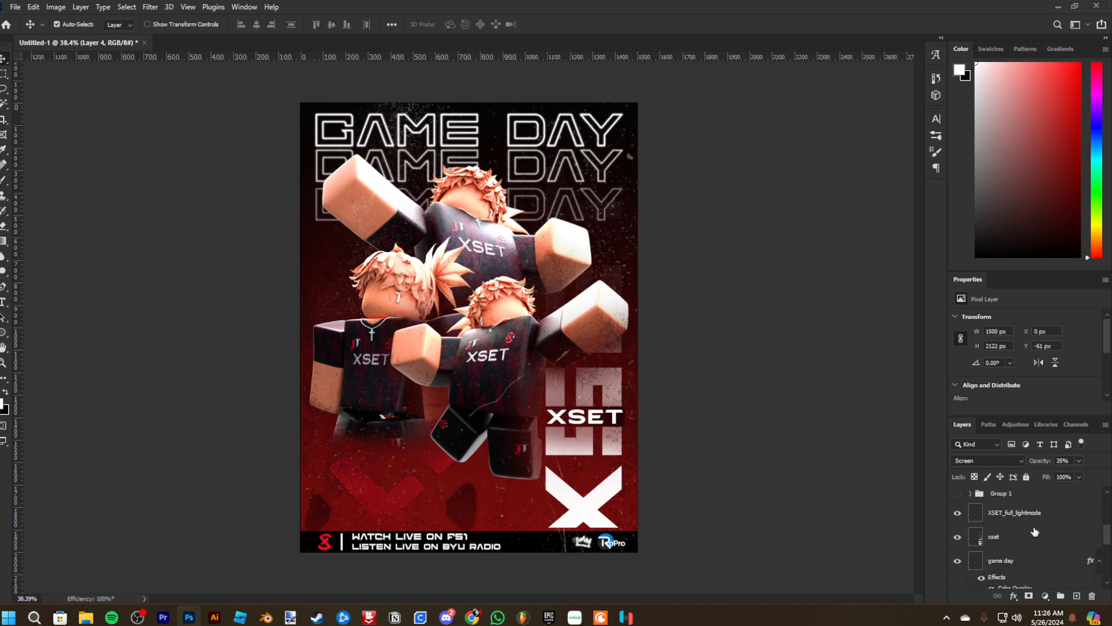
shift+click(1036, 534)
scroll(1041, 557, up, 5)
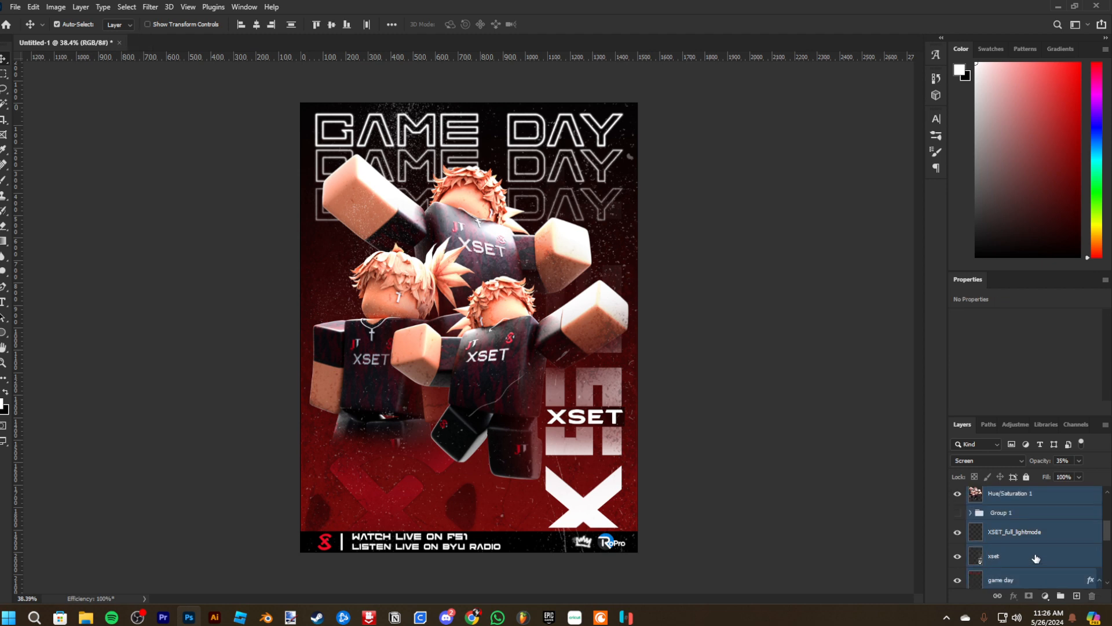
key(ctrl+g)
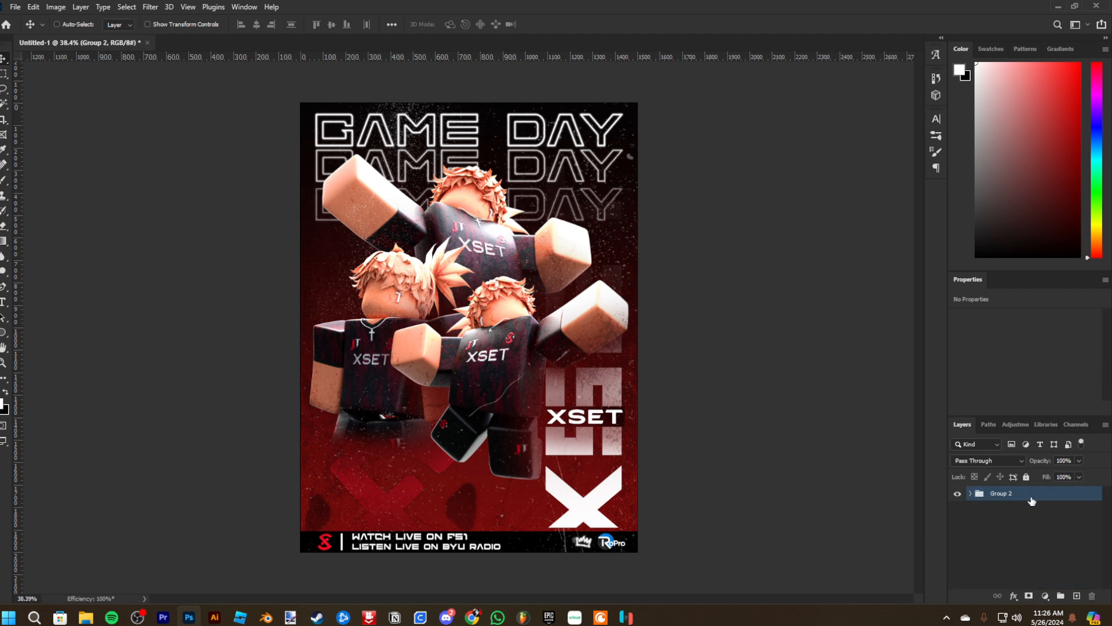
Duplicate the poster group and merge the copy into a single layer
key(ctrl+j)
right_click(1030, 496)
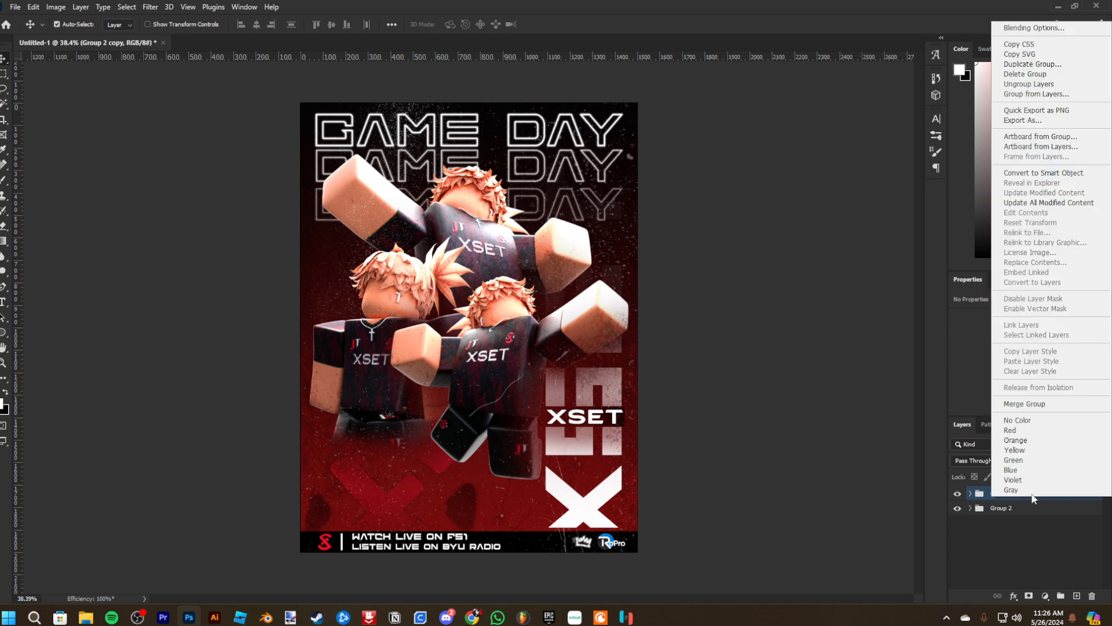
click(1023, 404)
Select the whole canvas and copy that area of the merged poster onto a new layer
key(m)
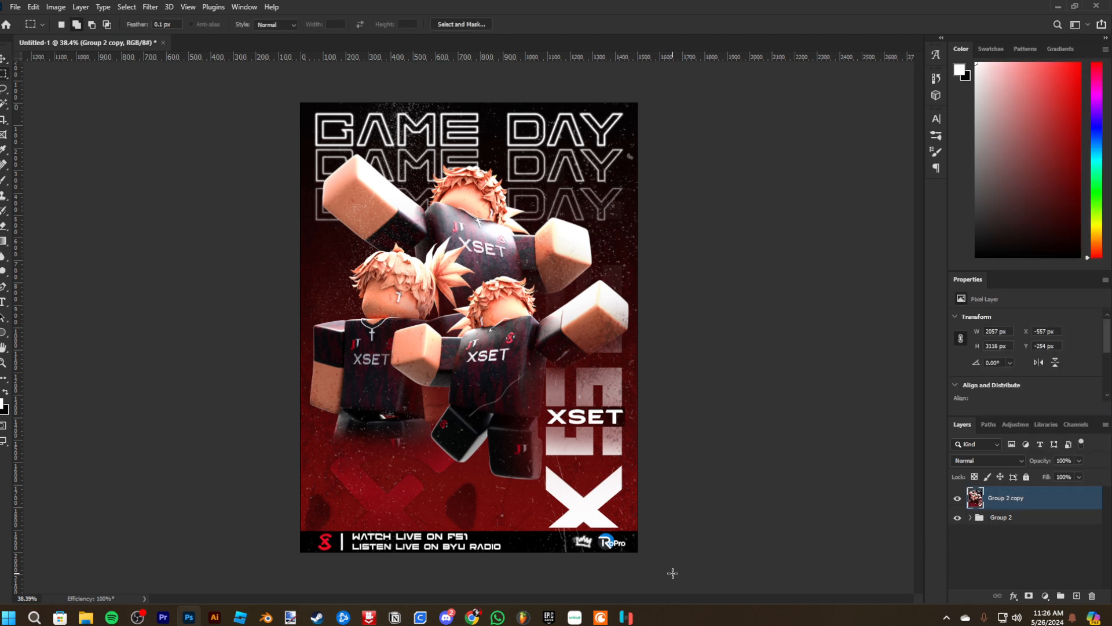
key(ctrl+a)
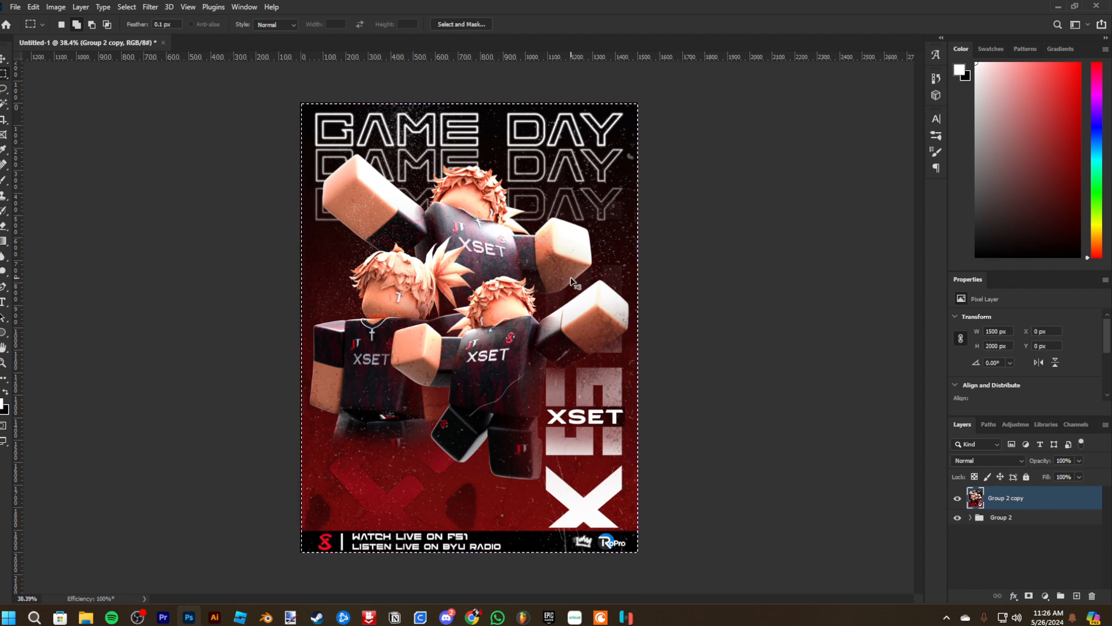
key(ctrl+j)
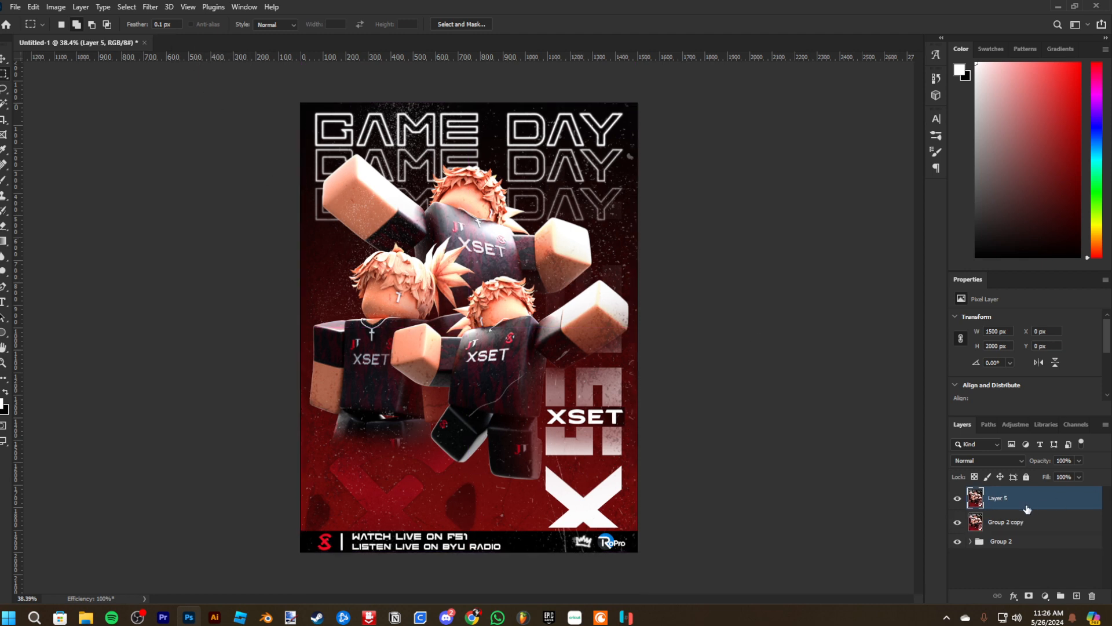
Compare the transform bounds of the merged poster copy with those of the canvas-sized layer above it
click(1021, 527)
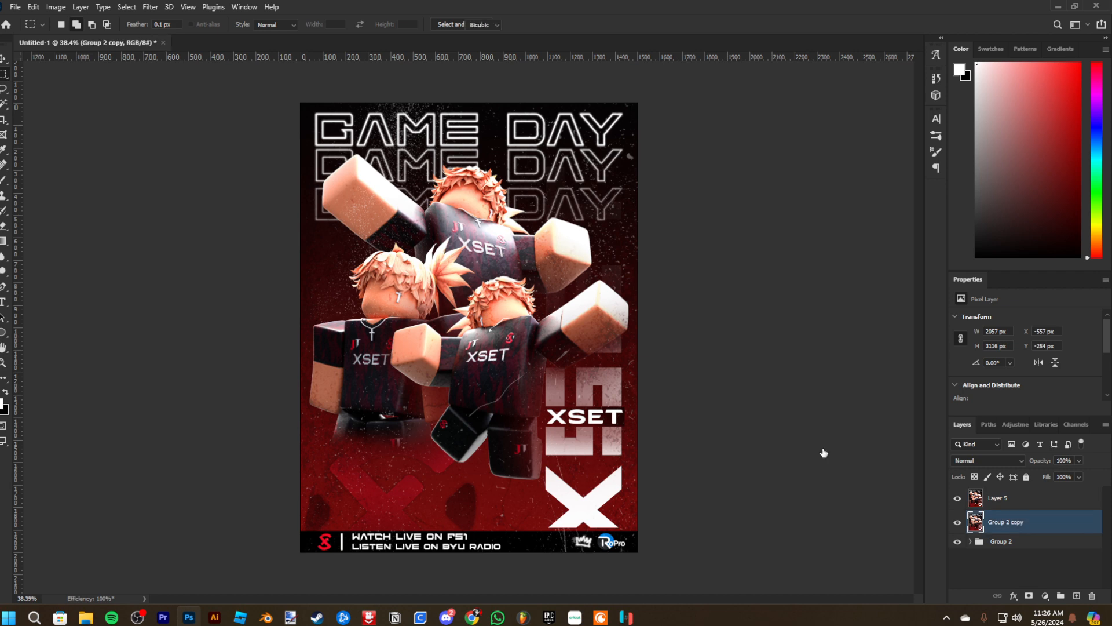
key(ctrl+t)
key(ctrl+minus)
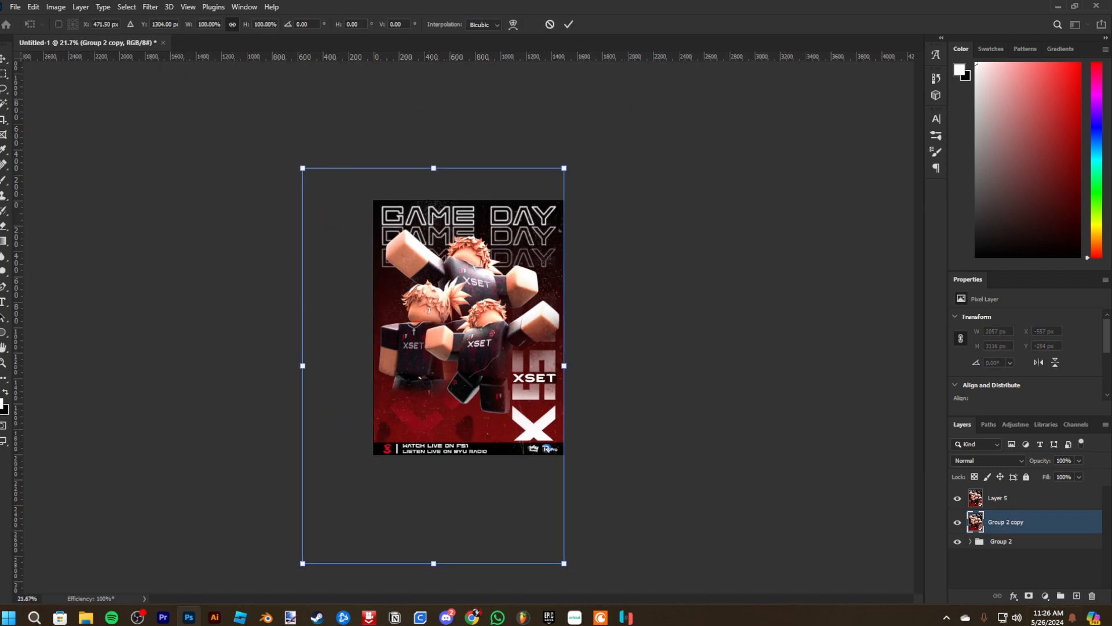
key(Return)
click(1022, 500)
key(ctrl+t)
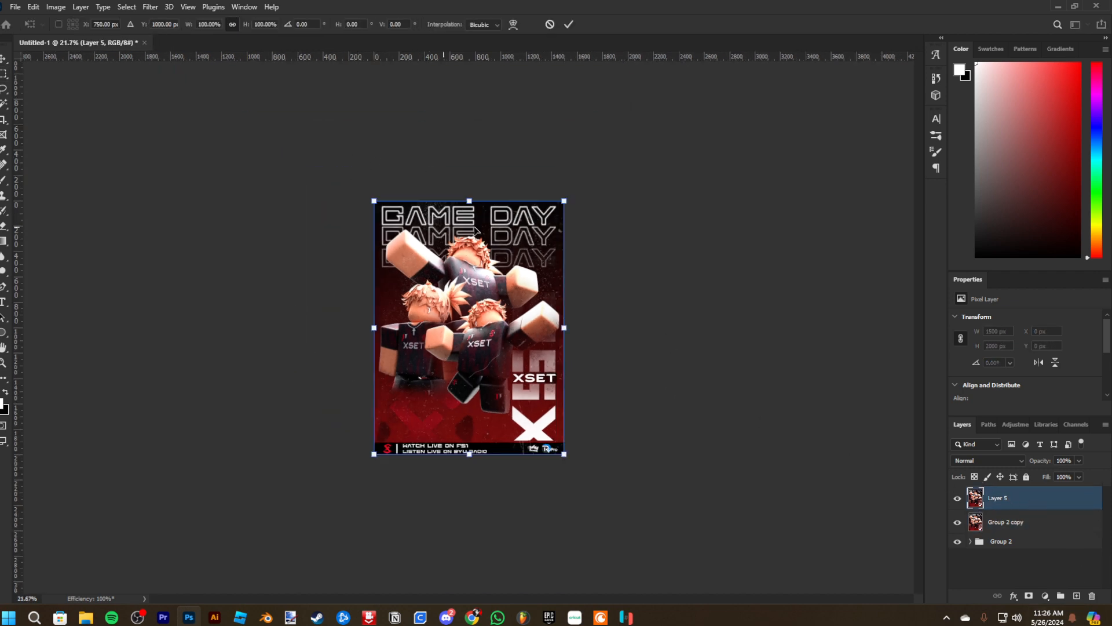
key(Return)
Start the Camera Raw filter on the top poster layer, setting Temperature to -4 and Tint to +17
key(m)
click(150, 8)
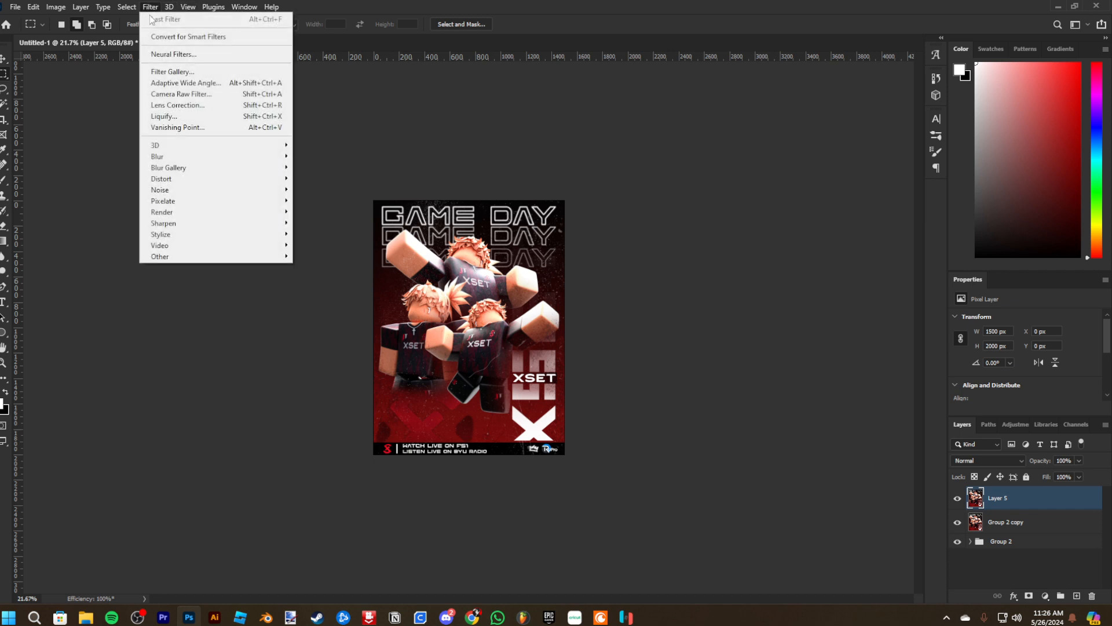
click(164, 93)
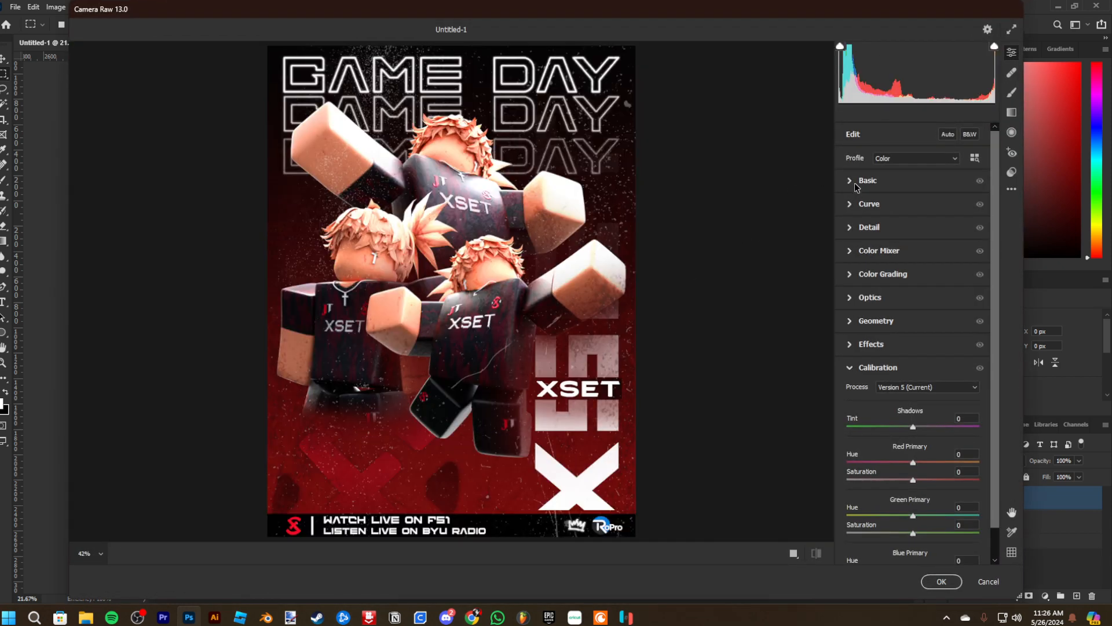
click(855, 180)
click(914, 227)
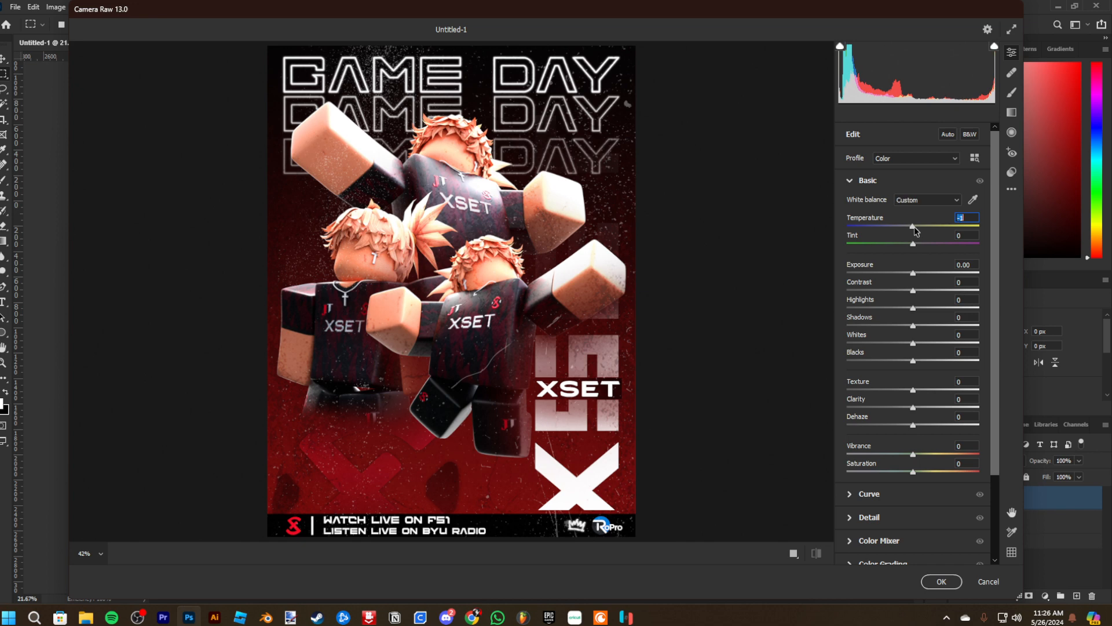
drag(914, 227, 924, 244)
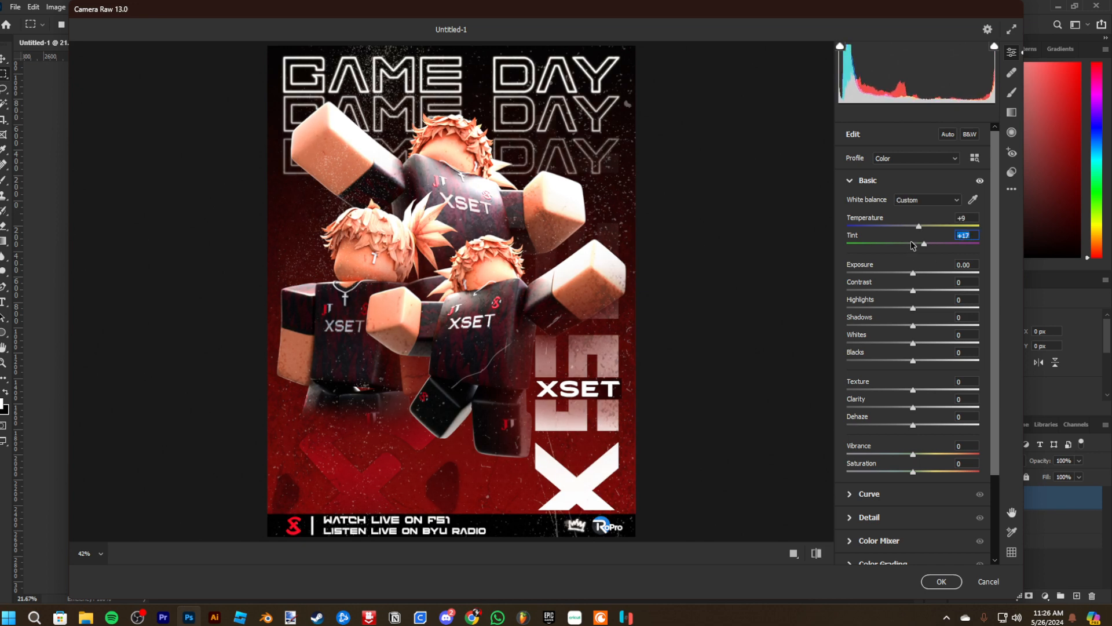
click(909, 226)
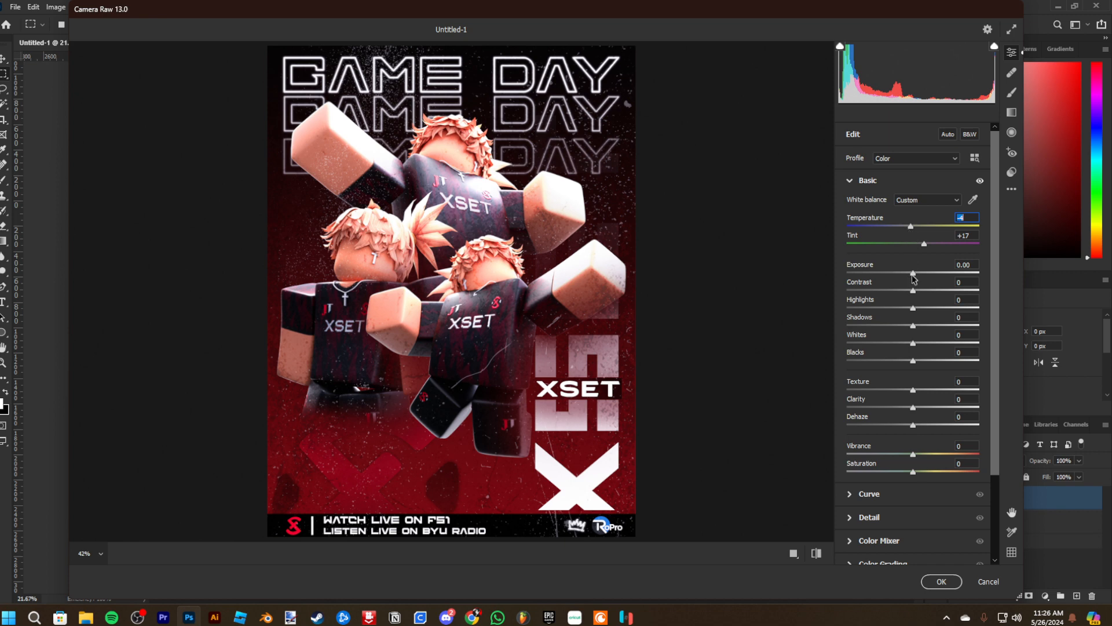
Set Exposure -0.75, Contrast +7, Highlights +1, Shadows -15, Blacks +36, Texture +22, Clarity +23, Dehaze +27, Vibrance -23 and Saturation +5
drag(913, 273, 916, 472)
click(914, 309)
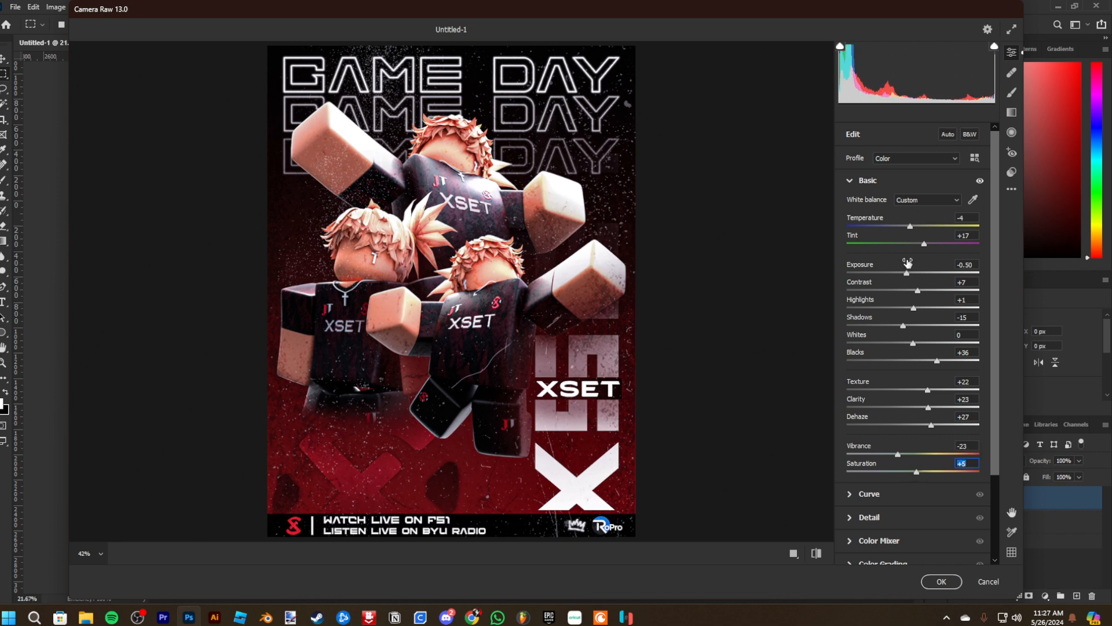
drag(906, 275, 904, 278)
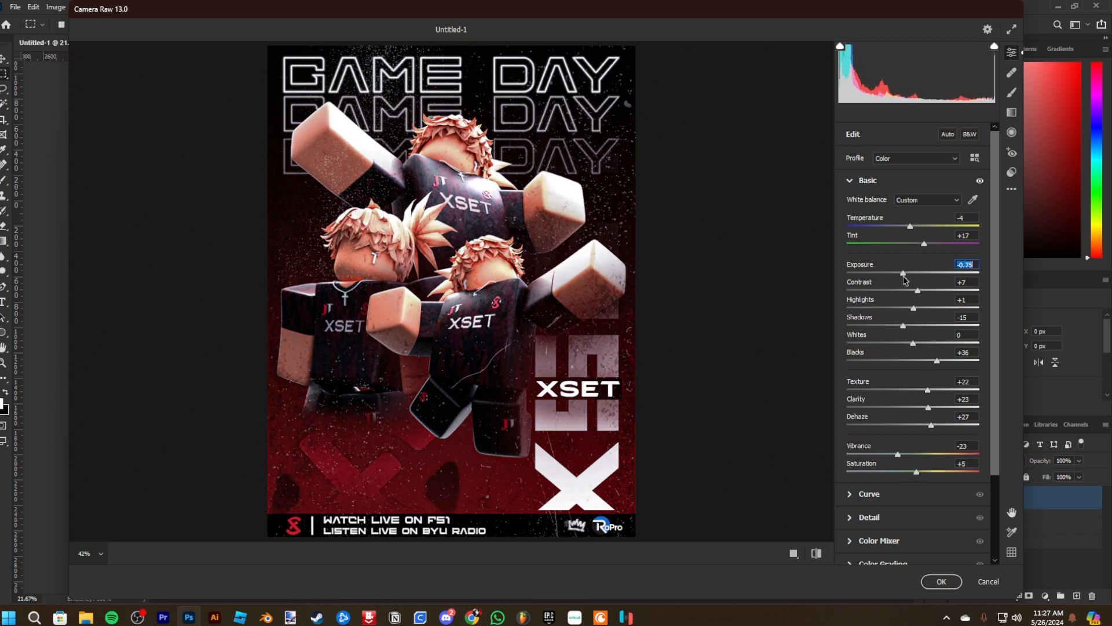
Set the Detail values for Sharpening, Noise Reduction and Color Noise Reduction to 15 each
scroll(886, 347, down, 1)
scroll(863, 358, down, 1)
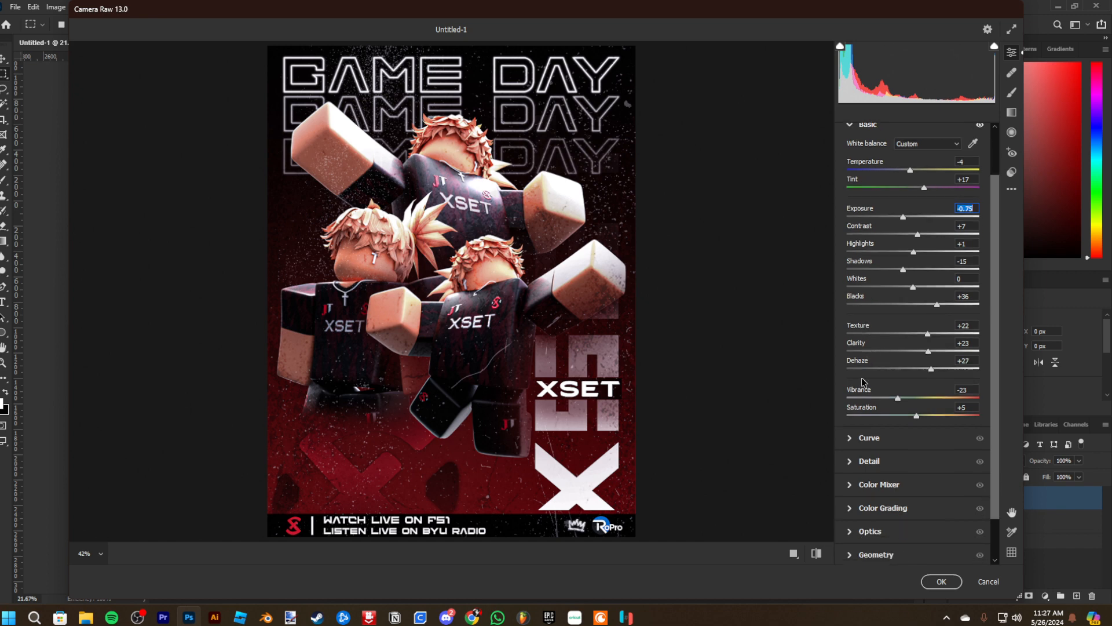
click(852, 438)
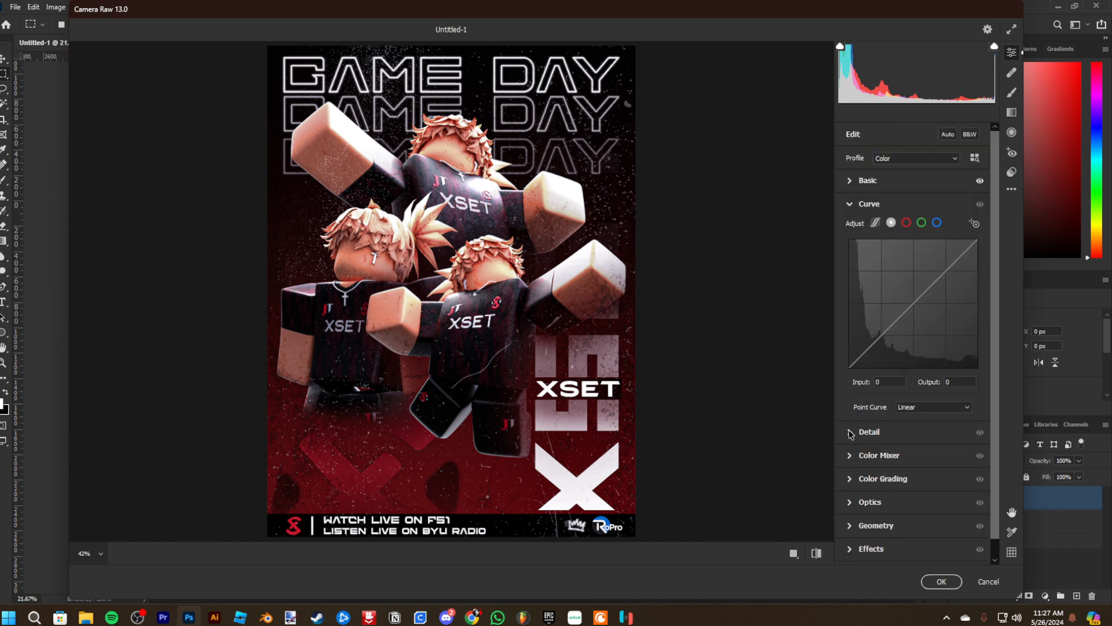
click(850, 433)
drag(863, 255, 873, 303)
text(1515)
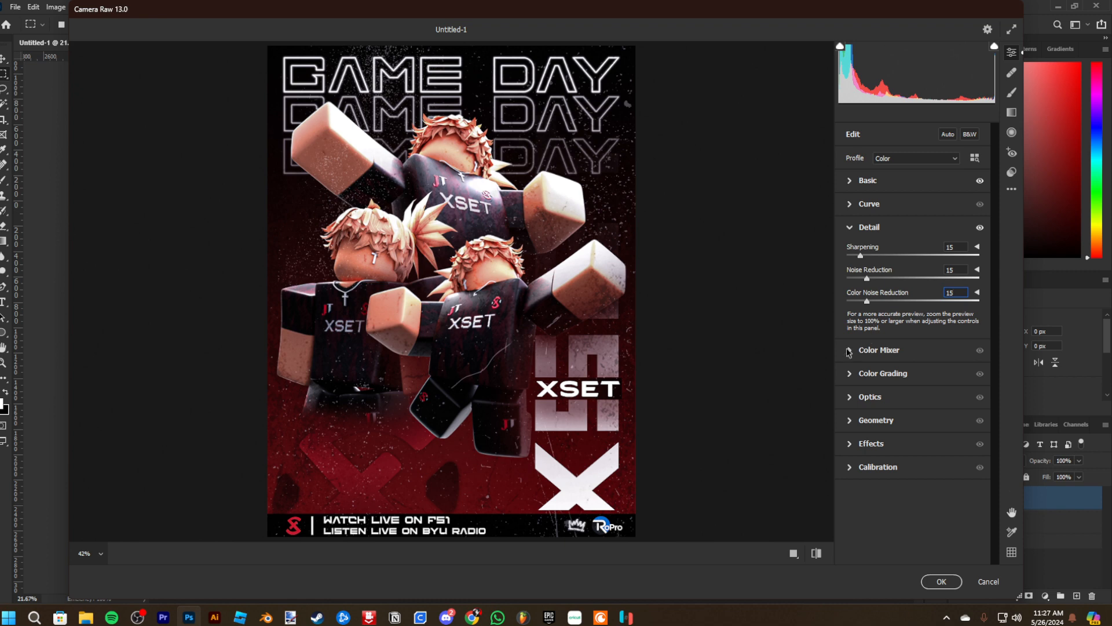
Shift the Color Mixer hues: Reds -13, Oranges -24, Yellows -45, Greens +74, Aquas +18, Blues +88, Purples -100 and Magentas +83
click(850, 354)
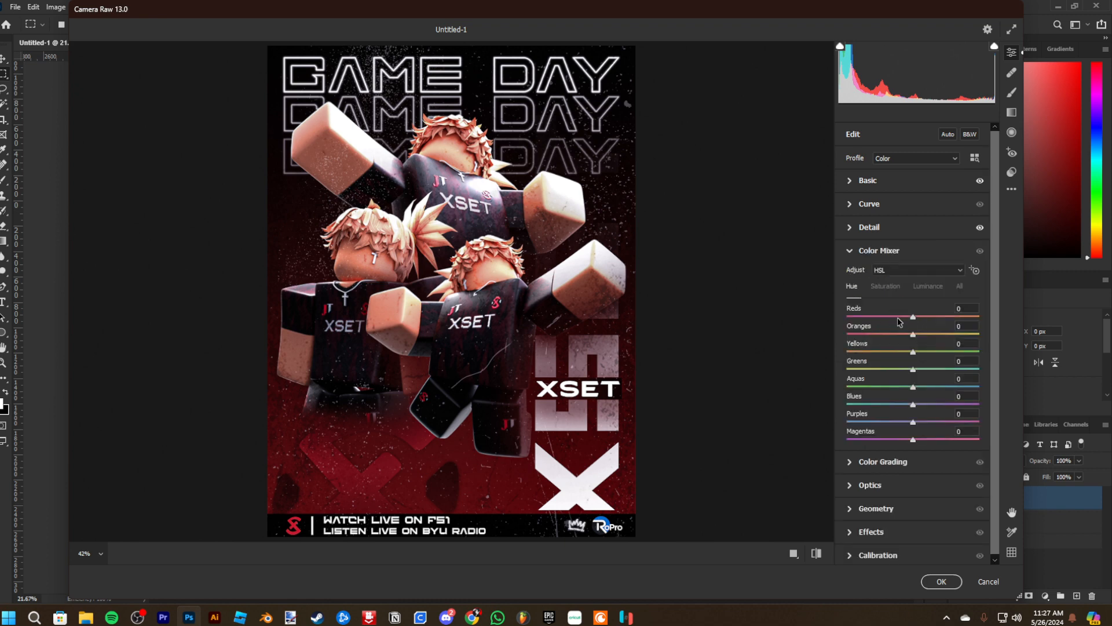
drag(907, 319, 971, 407)
drag(907, 425, 715, 434)
drag(899, 441, 964, 440)
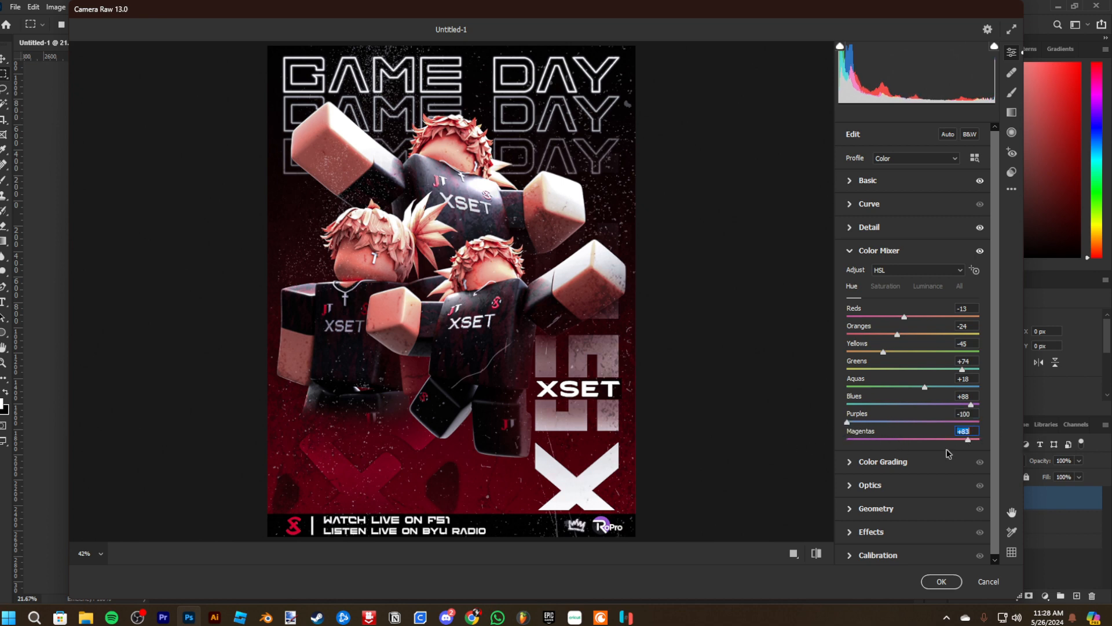
Grade the midtones to hue 0, saturation 2 and luminance 89, and the shadows to hue 225 and saturation 32
click(855, 468)
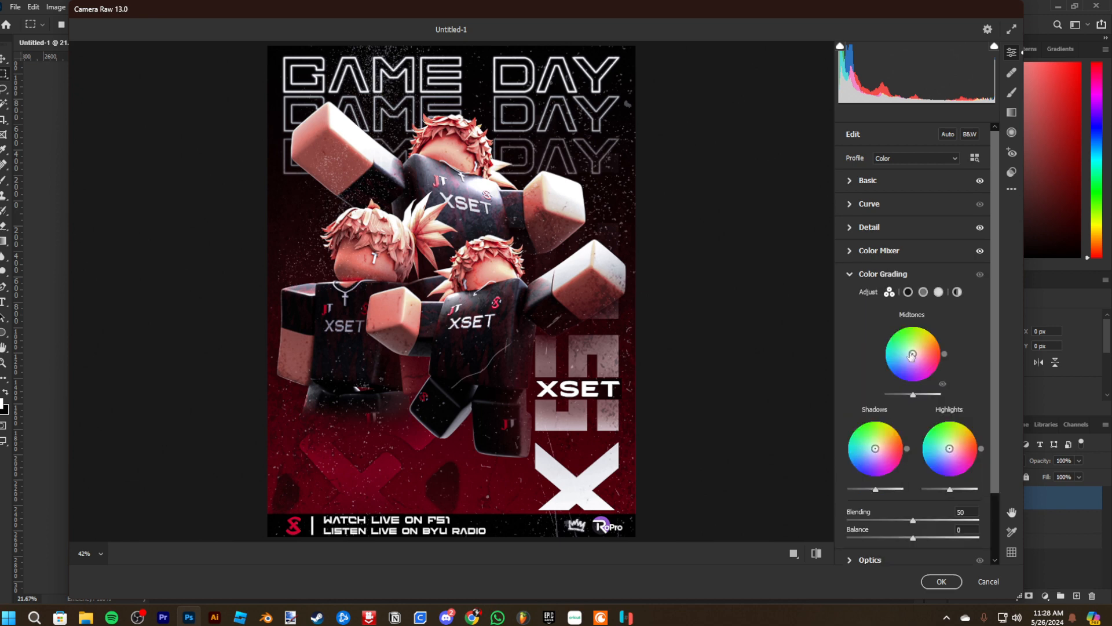
mouse_move(913, 355)
mouse_down()
mouse_move(905, 341)
mouse_move(915, 338)
mouse_move(906, 356)
mouse_up()
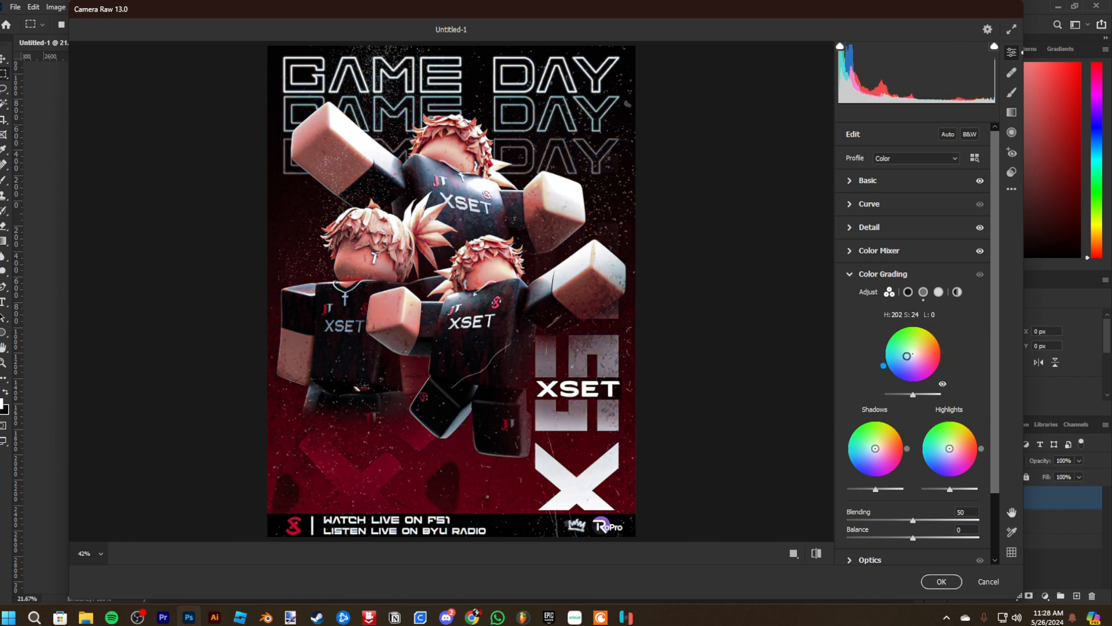
drag(911, 396, 937, 402)
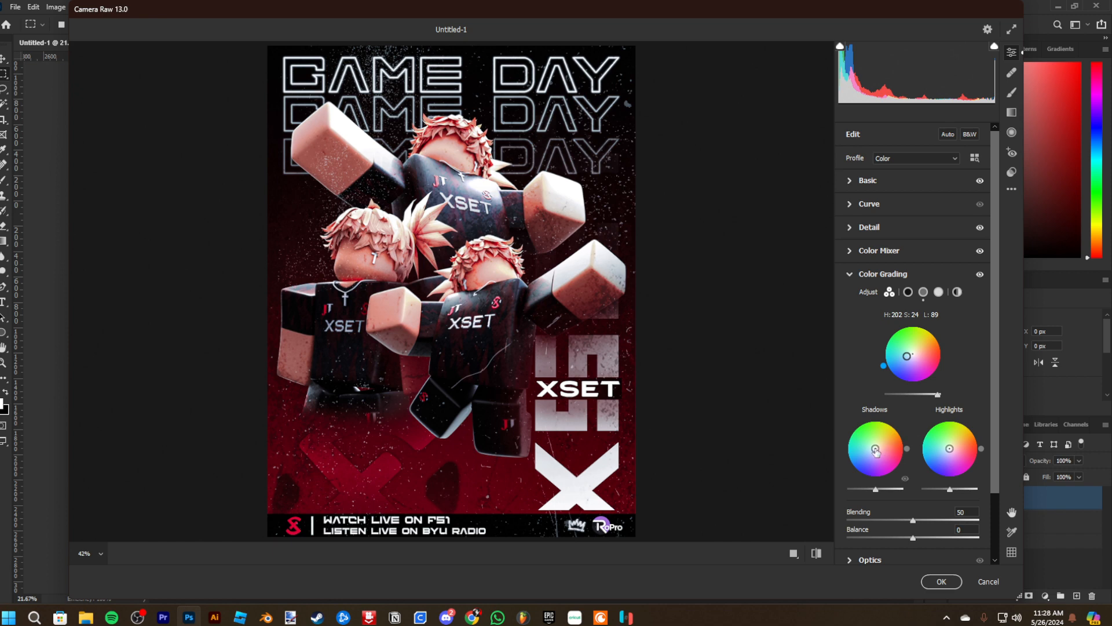
drag(876, 451, 870, 454)
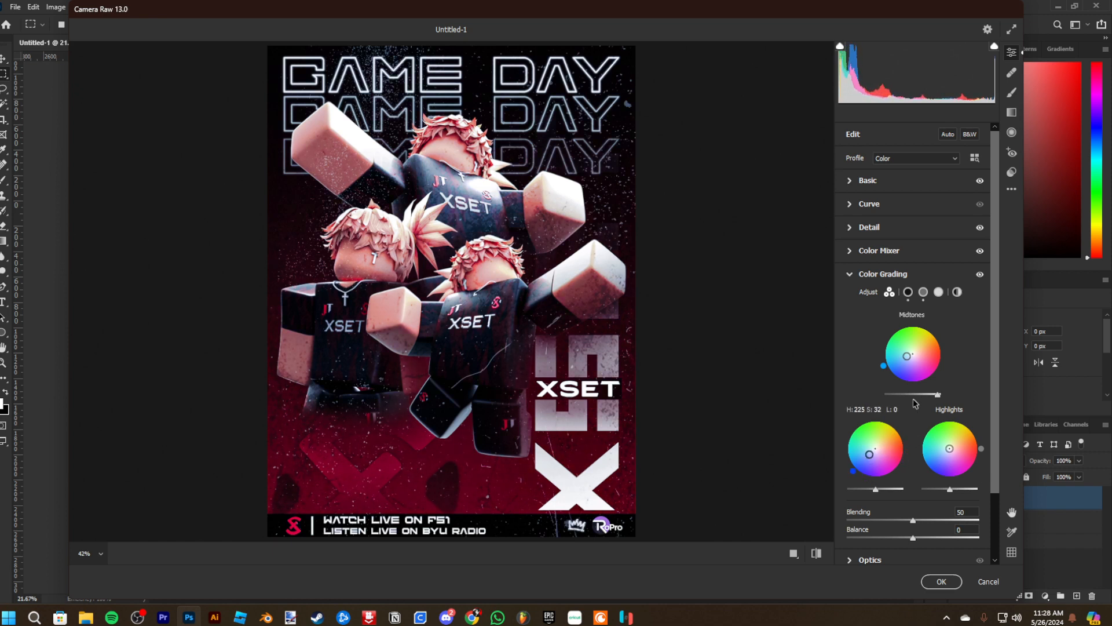
mouse_move(908, 359)
mouse_down()
mouse_move(917, 363)
mouse_move(913, 354)
mouse_up()
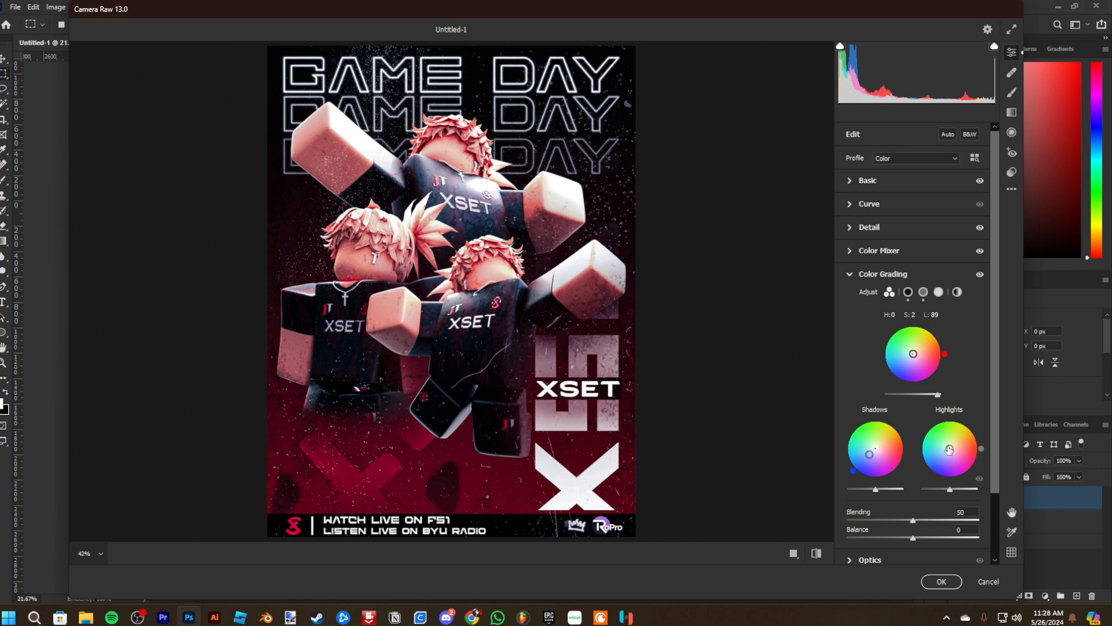
Grade the highlights to hue 326, saturation 15 and luminance 58, with Blending at 38 and Balance at +22
drag(948, 449, 953, 450)
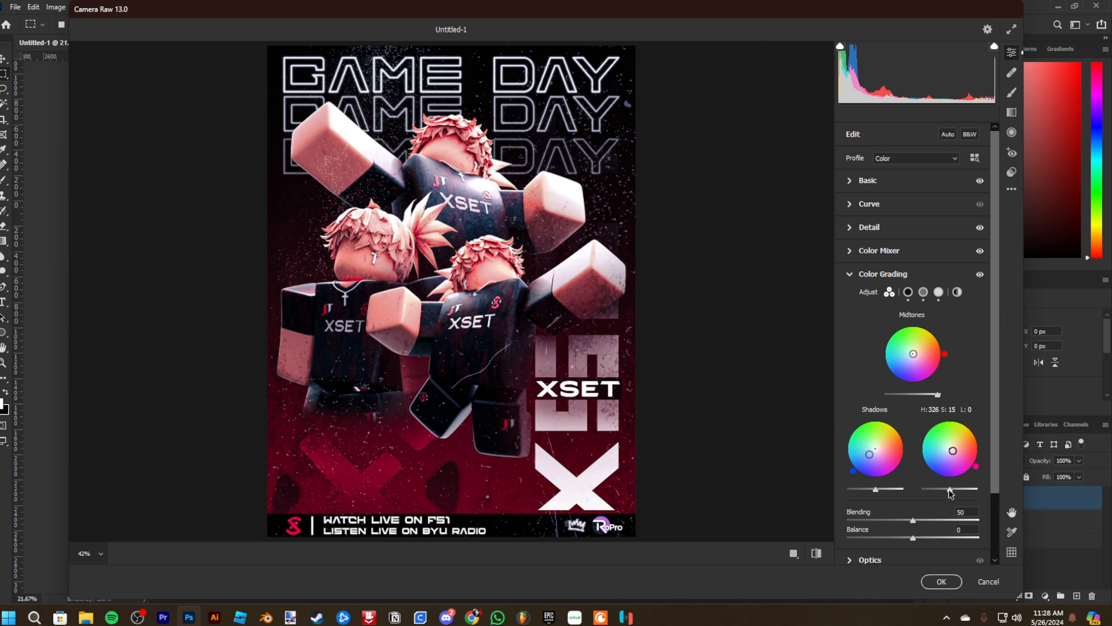
mouse_move(950, 490)
mouse_down()
mouse_move(966, 491)
mouse_move(900, 492)
mouse_move(965, 491)
mouse_up()
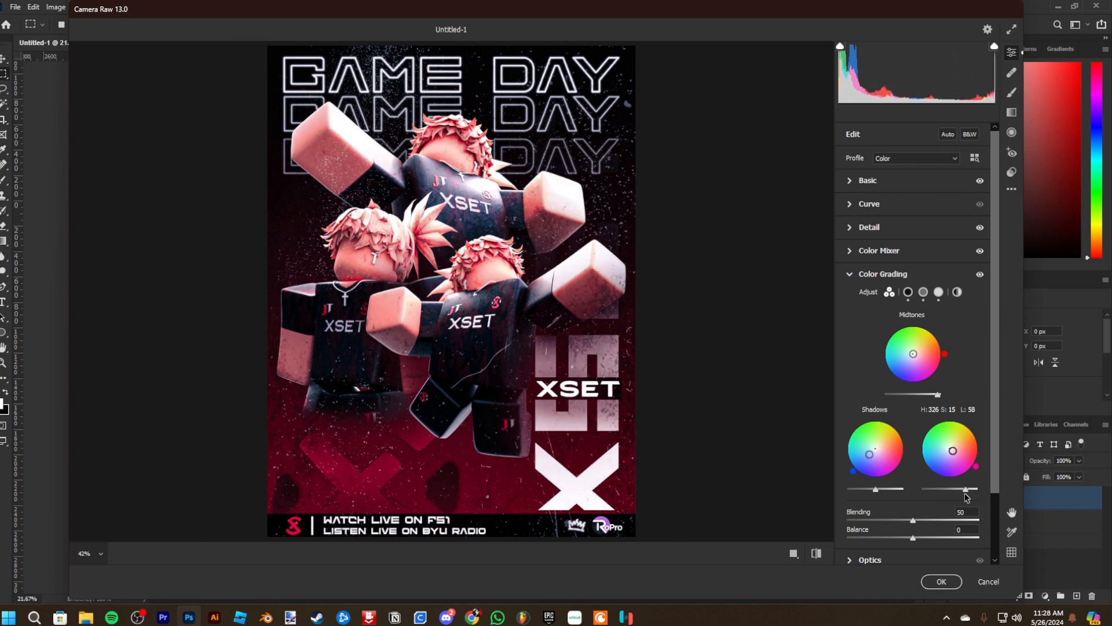
scroll(920, 472, down, 1)
drag(913, 466, 928, 485)
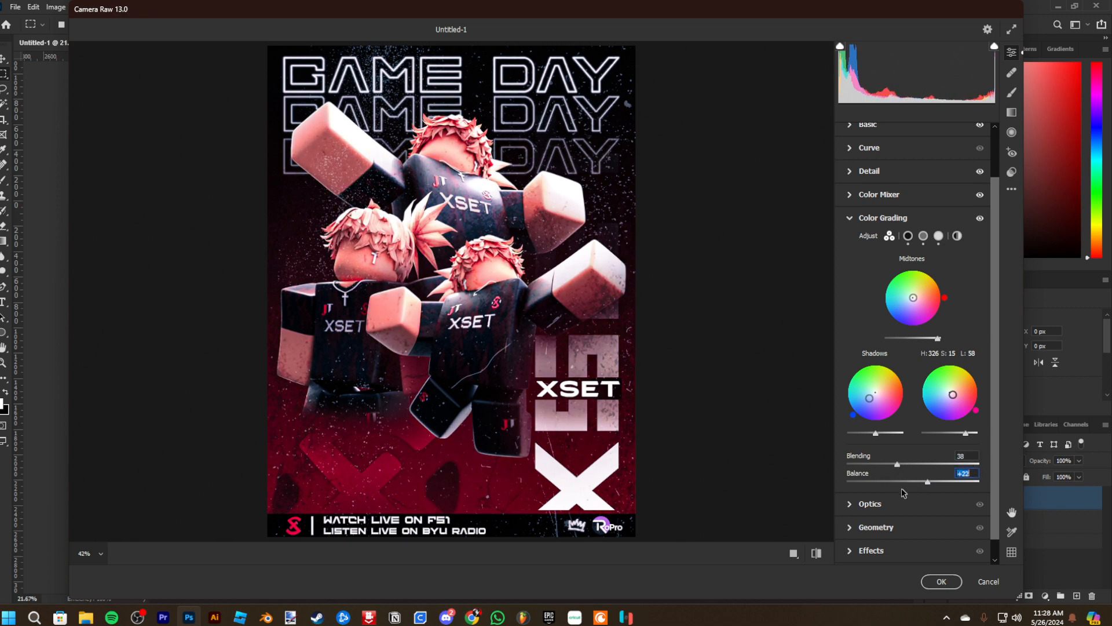
Set the Optics Vignette to +37 and keep Distortion at 0
click(850, 505)
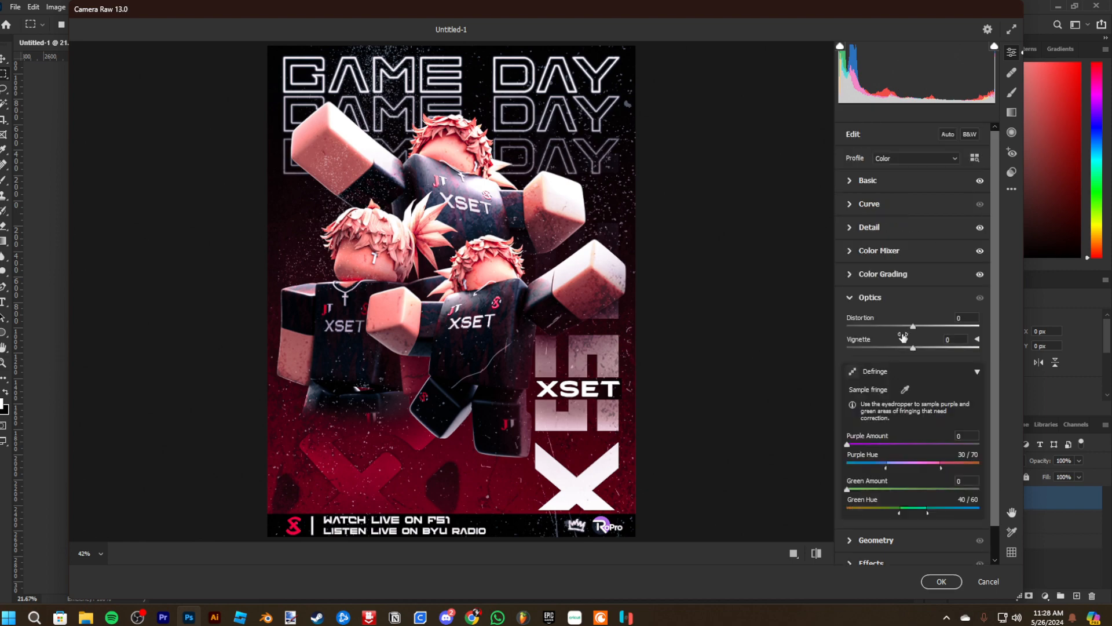
drag(912, 328, 941, 358)
text(0)
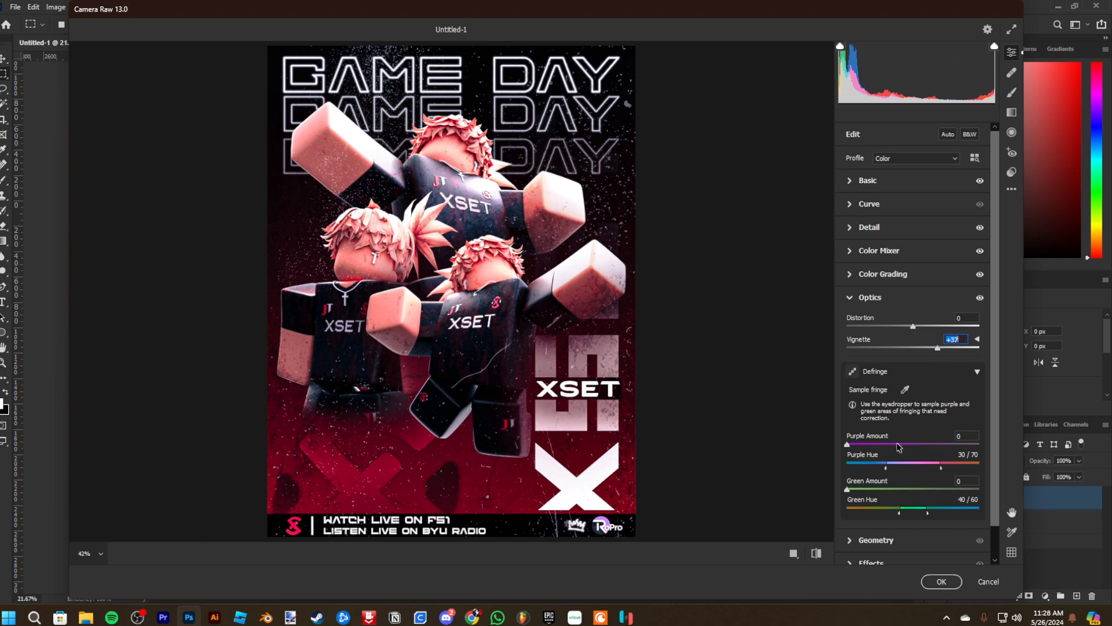
Try a vertical perspective transformation on the poster and reset it to 0
scroll(900, 447, down, 1)
click(853, 508)
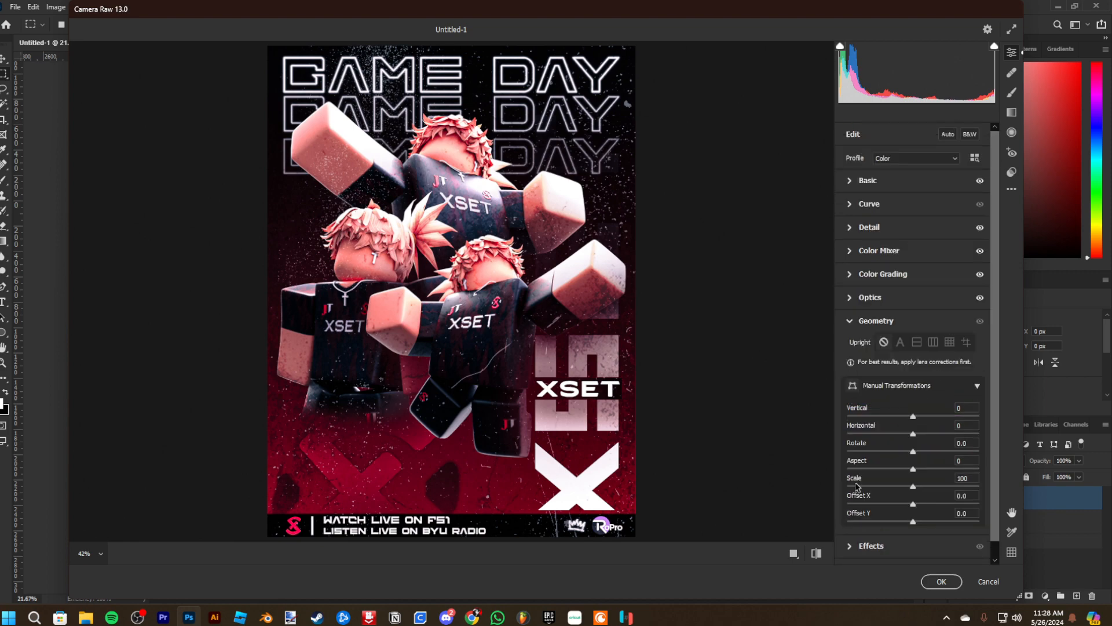
scroll(857, 486, down, 1)
drag(912, 399, 940, 404)
double_click(940, 400)
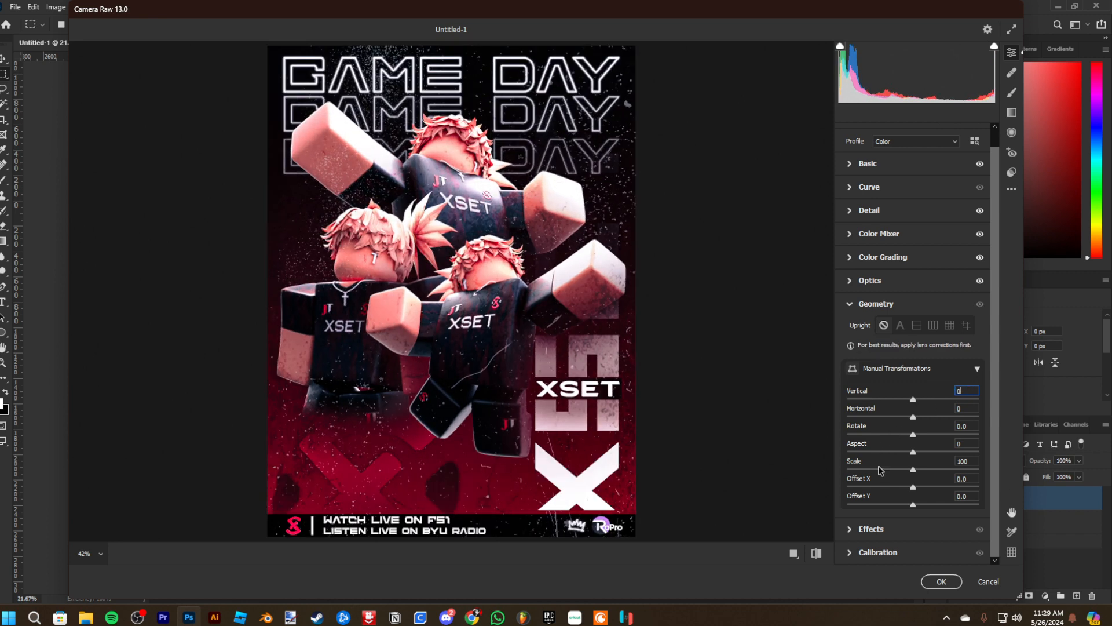
Set the Effects Grain to 15 and raise Vignetting to lighten the poster's edges
click(856, 530)
click(871, 372)
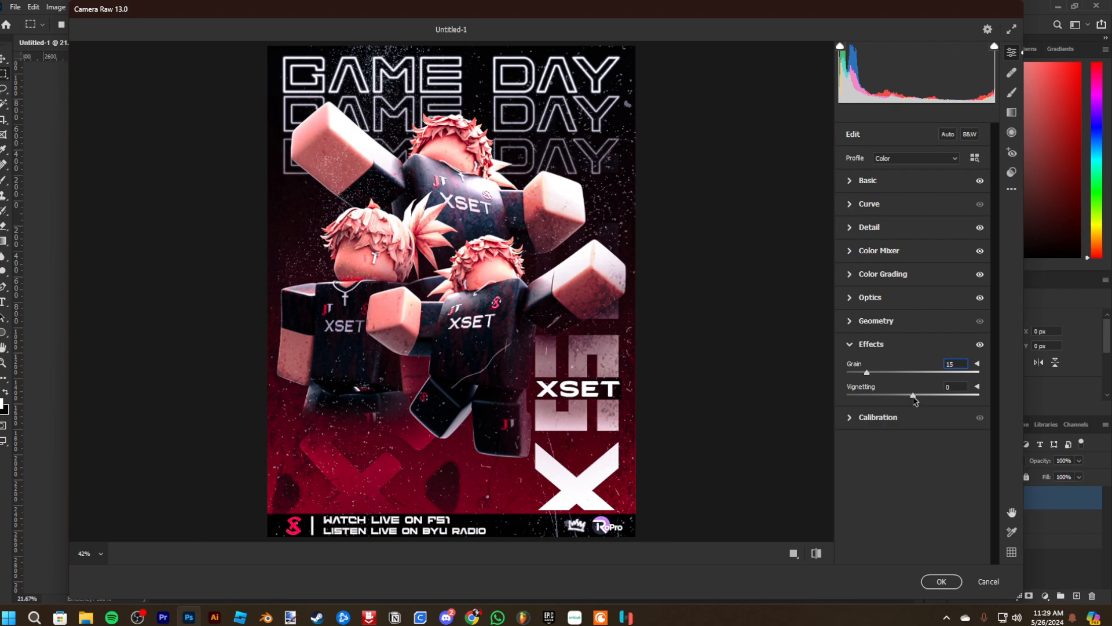
scroll(495, 267, up, 6)
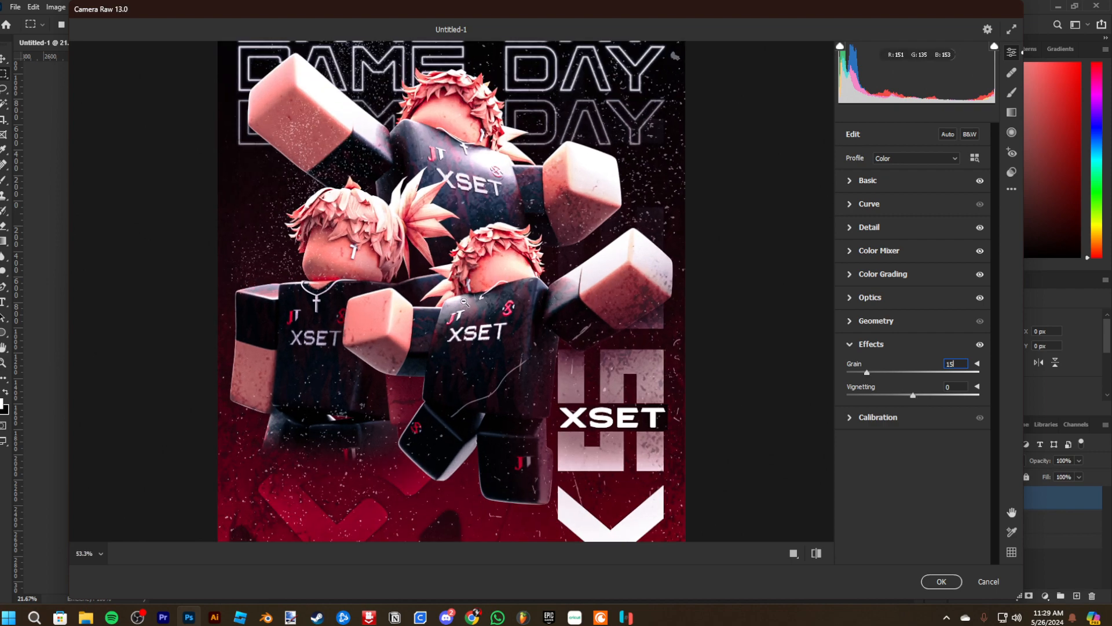
scroll(495, 267, down, 1)
scroll(495, 267, down, 4)
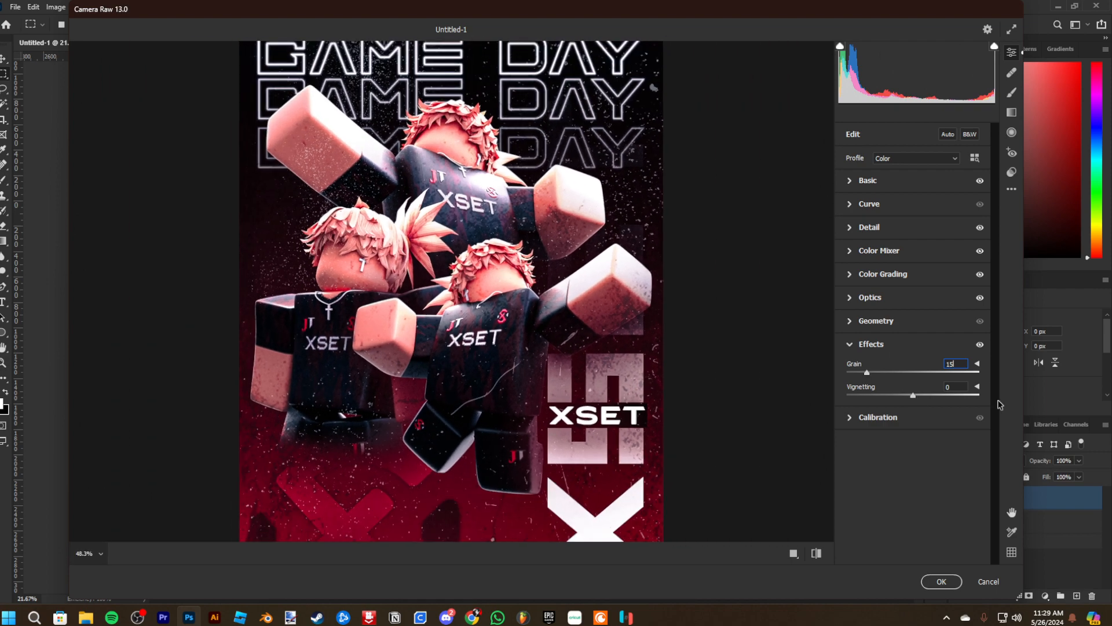
mouse_move(915, 395)
mouse_down()
mouse_move(926, 397)
mouse_move(899, 399)
mouse_move(928, 402)
mouse_move(776, 405)
mouse_move(1012, 400)
mouse_move(931, 396)
mouse_up()
Set the Shadows Tint in the Calibration settings to +100
scroll(561, 293, down, 2)
click(849, 419)
text(100)
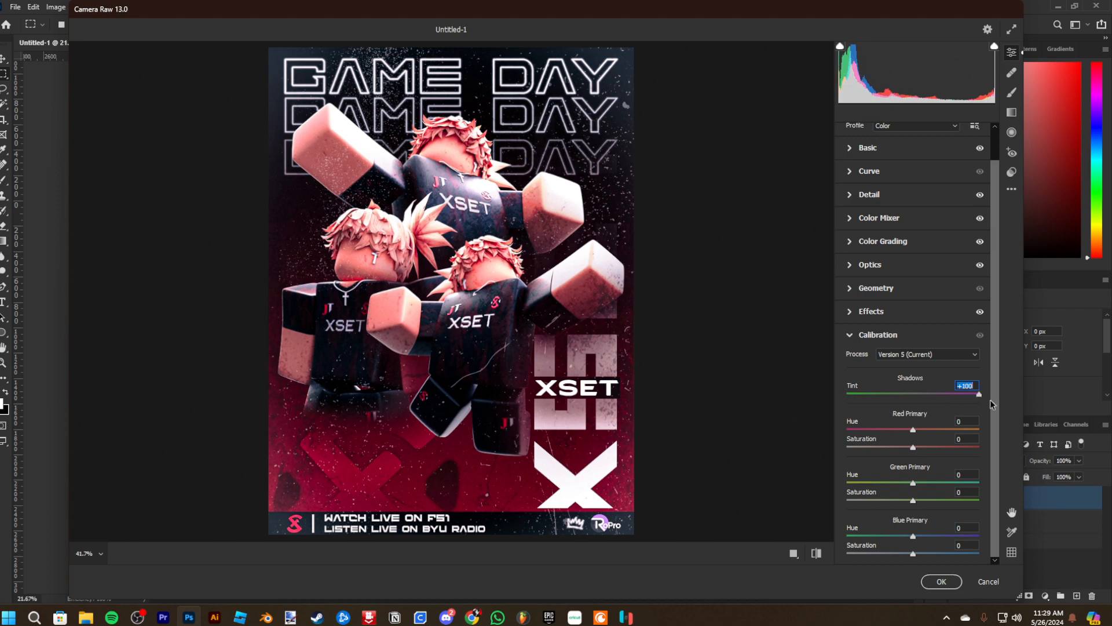
Apply the Camera Raw grade to the merged poster layer and toggle the layer's visibility to compare before and after
click(941, 582)
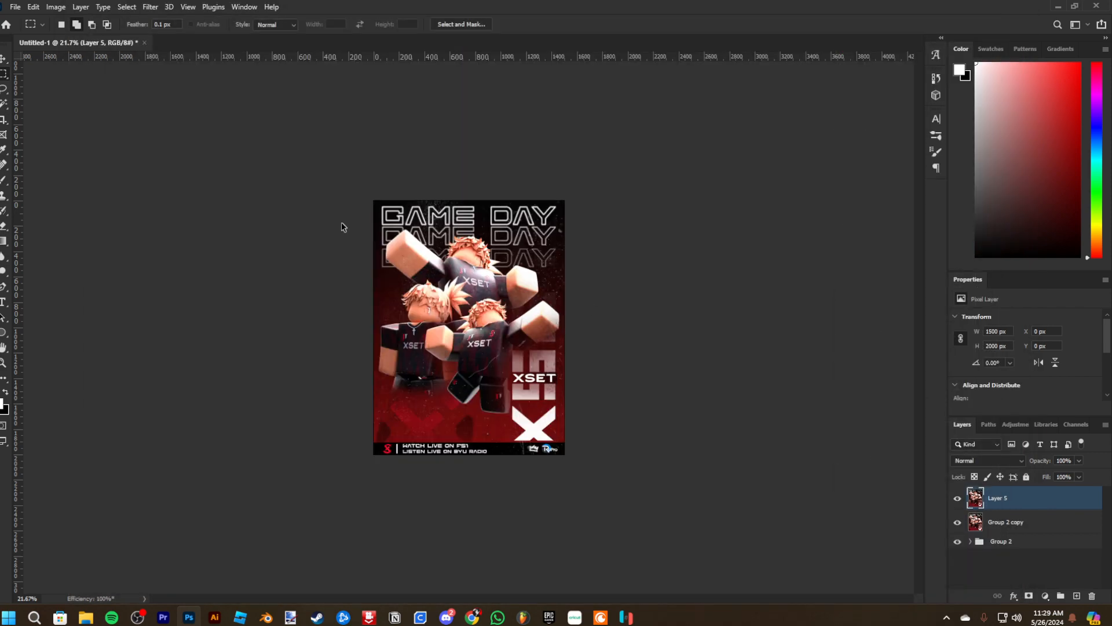
scroll(499, 334, up, 4)
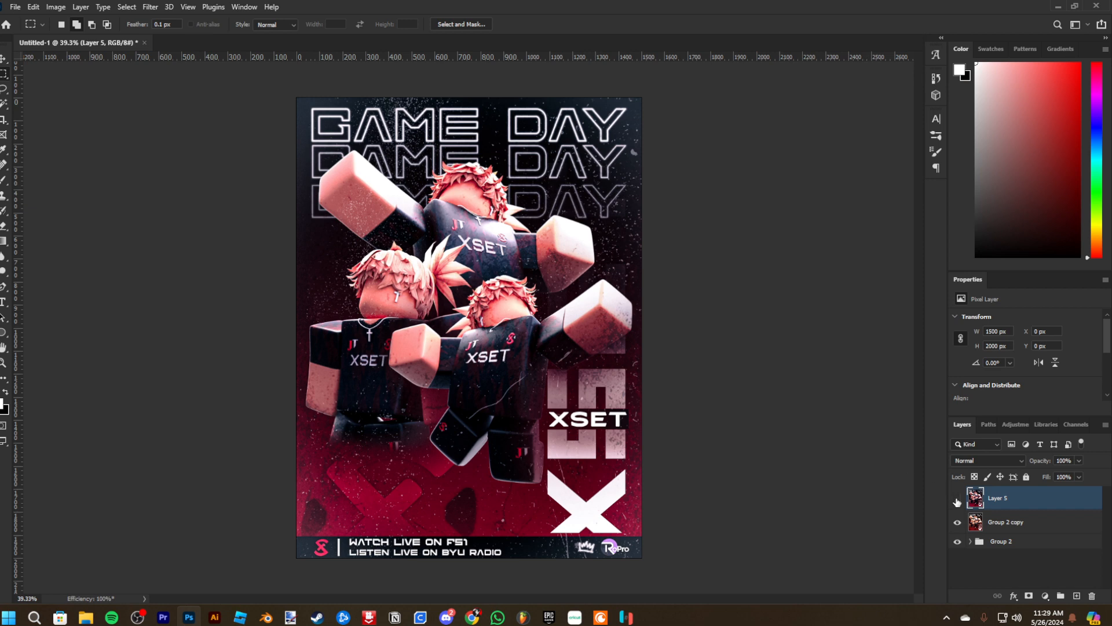
click(957, 500)
click(956, 500)
Try the graded layer at 75% opacity and restore it to 100%
click(1038, 463)
text(75)
key(Return)
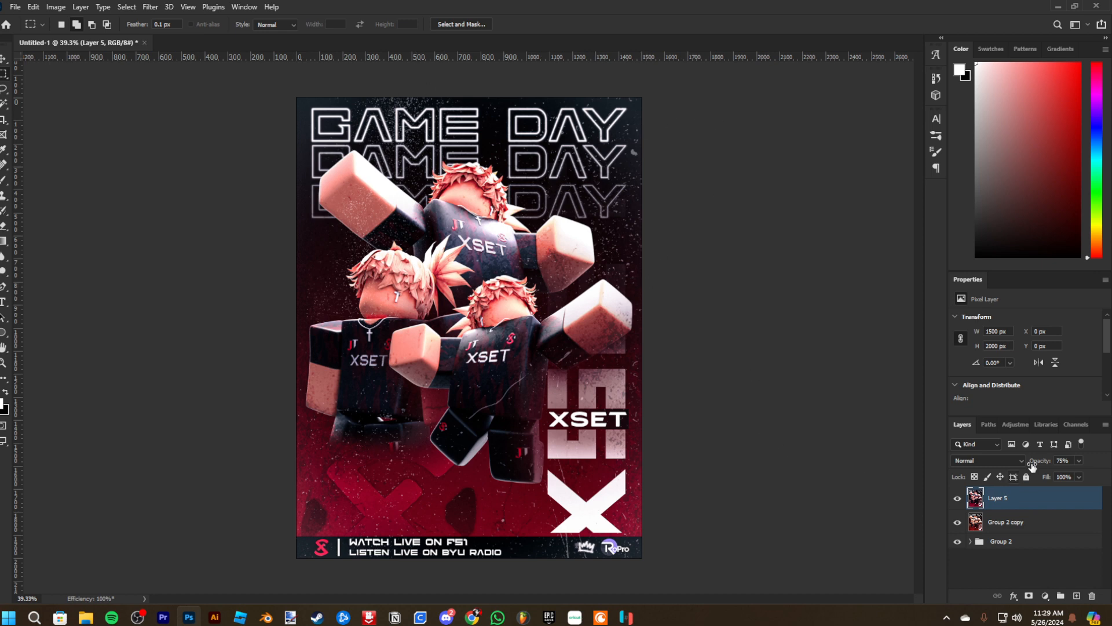
drag(1038, 462, 1072, 462)
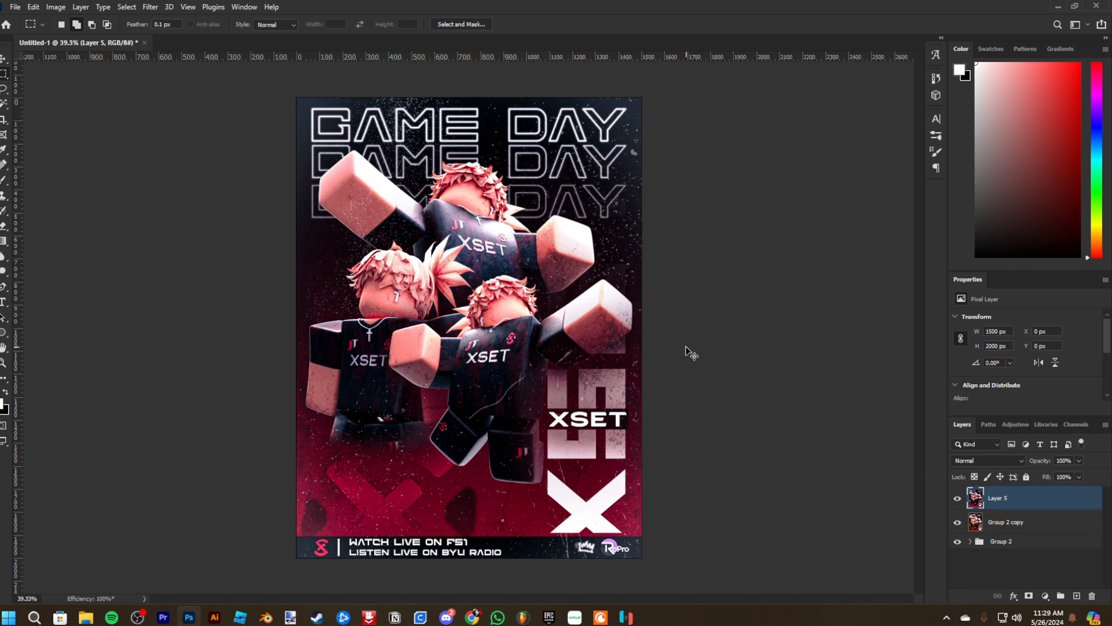
Duplicate the graded poster layer and scale the copy down proportionally about its centre to about 97%
key(ctrl+j)
key(ctrl+t)
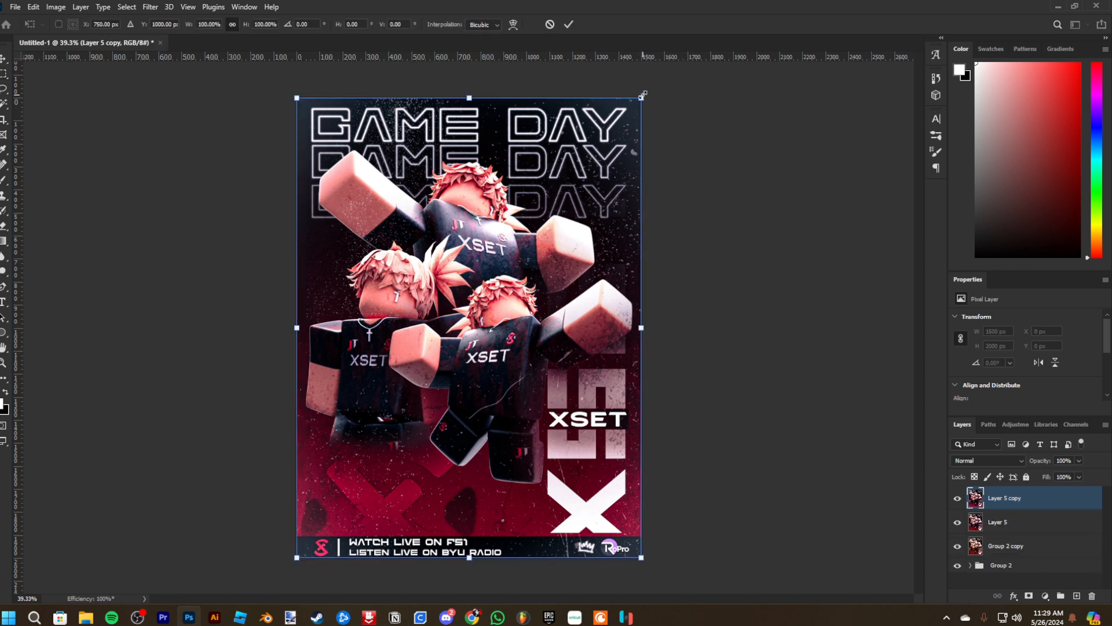
drag(644, 95, 630, 106)
drag(577, 190, 581, 186)
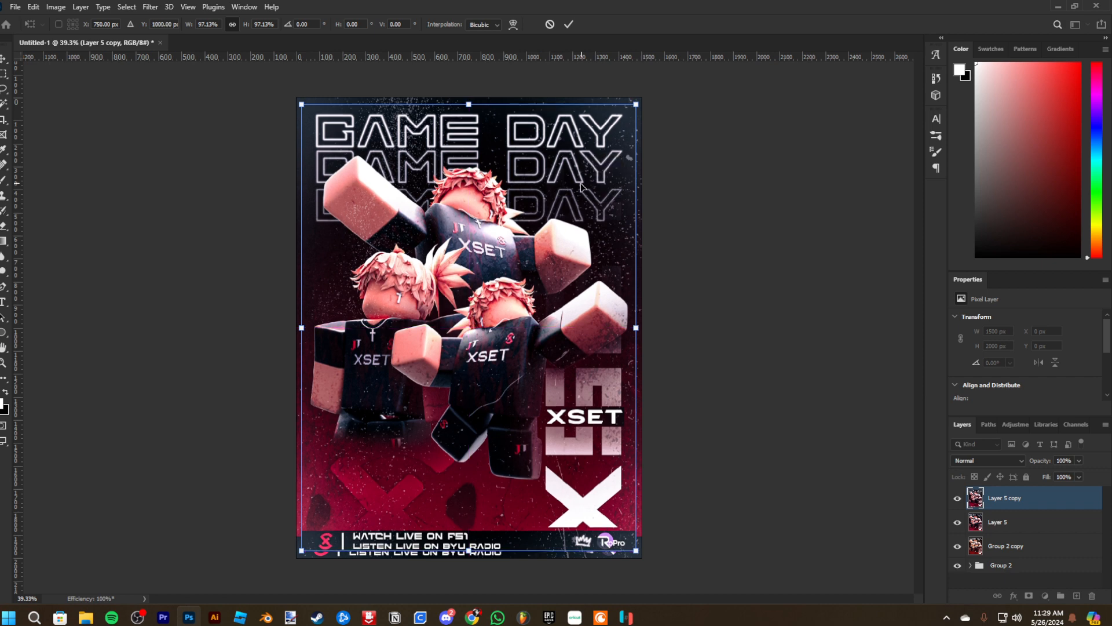
Apply a Gaussian Blur with a 15-pixel radius to the full-size Layer 5 beneath the scaled copy
click(993, 527)
click(152, 7)
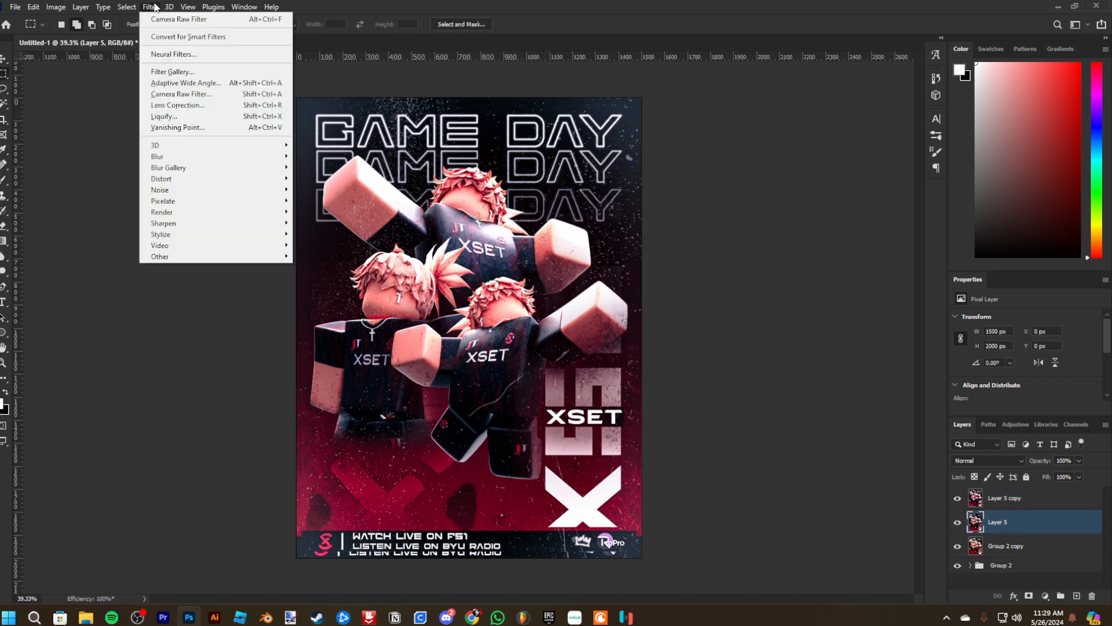
mouse_move(171, 157)
click(323, 201)
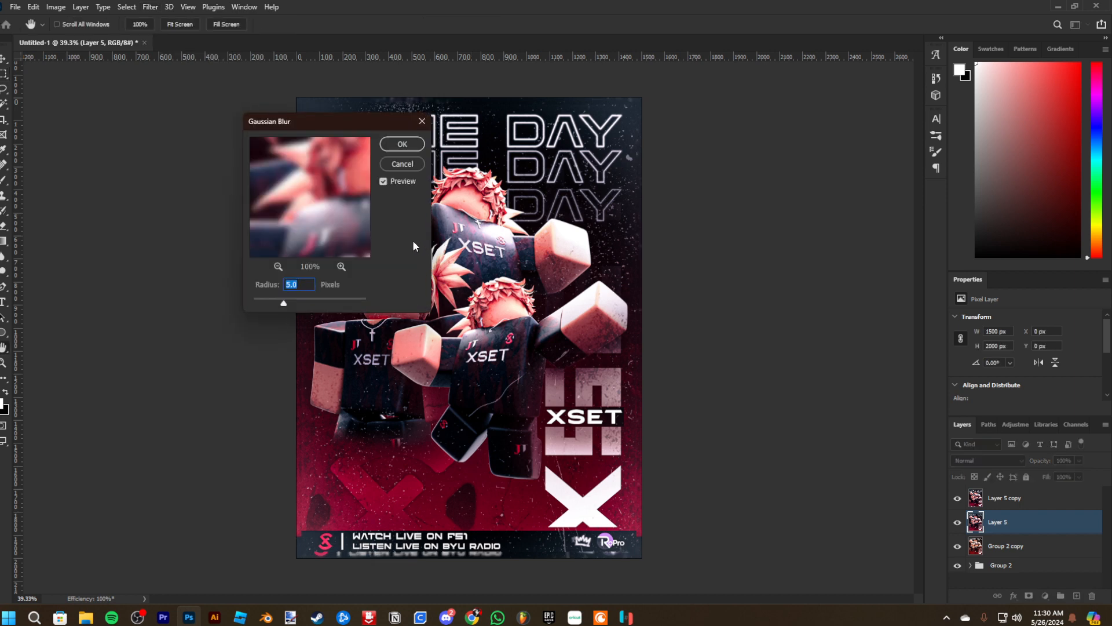
text(15)
key(Return)
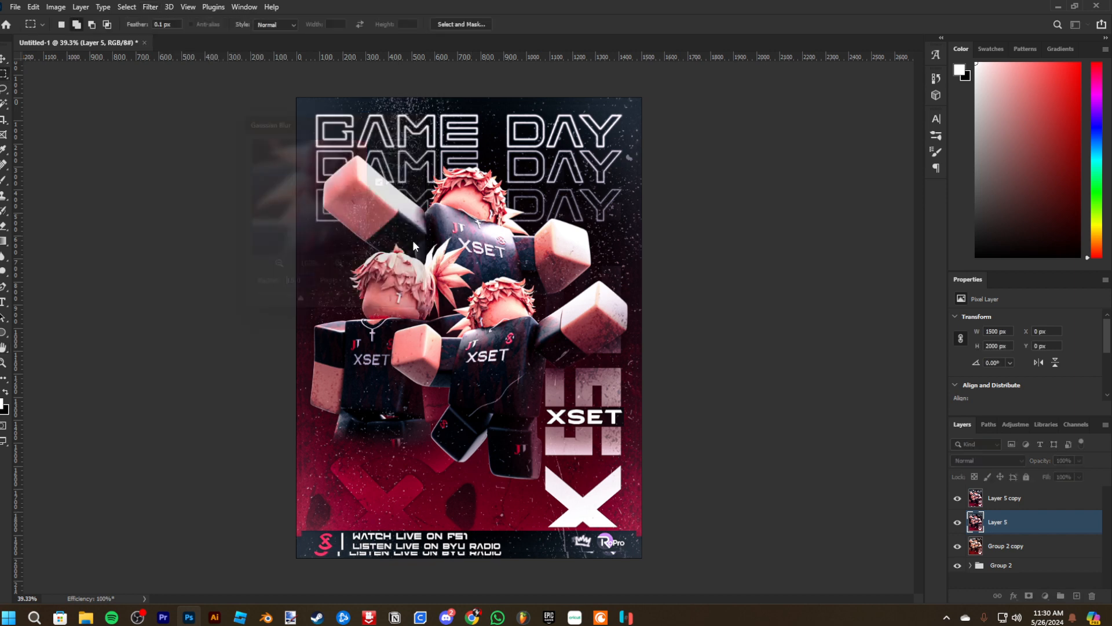
Add a Brightness/Contrast adjustment above the blurred layer with Brightness 64 and Contrast 100
click(1046, 597)
click(1059, 425)
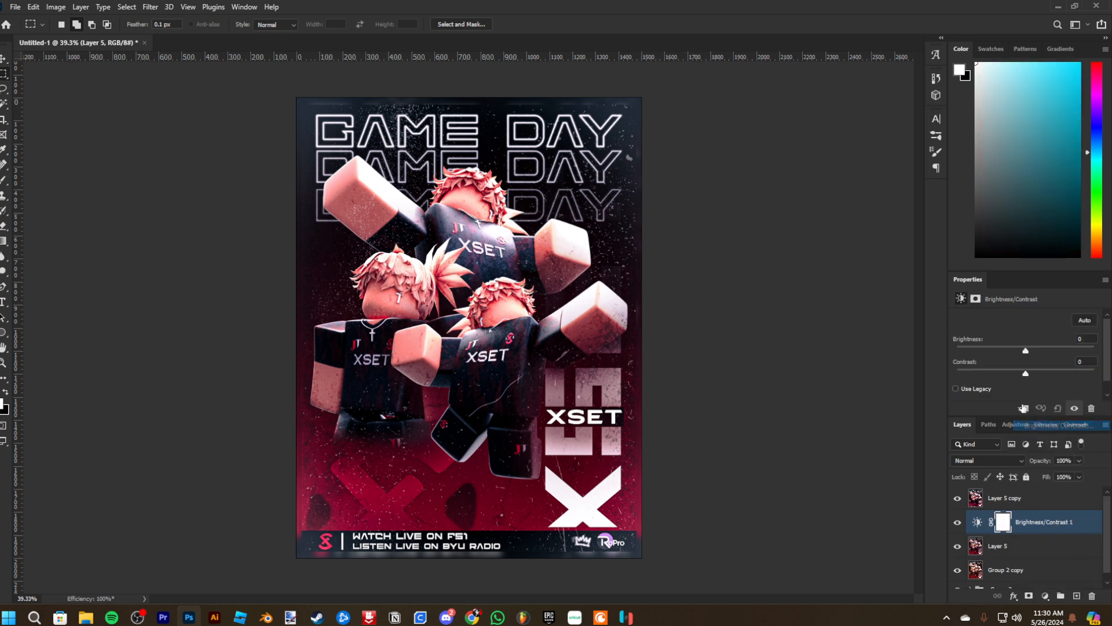
drag(1013, 346, 940, 366)
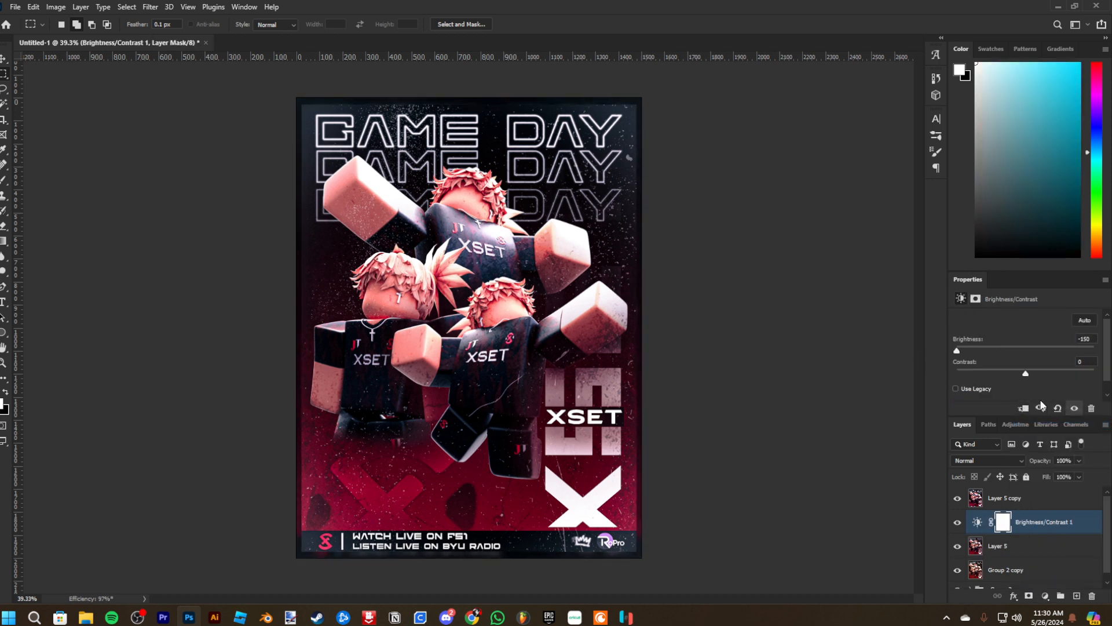
drag(1025, 374, 1094, 373)
drag(1020, 350, 1056, 355)
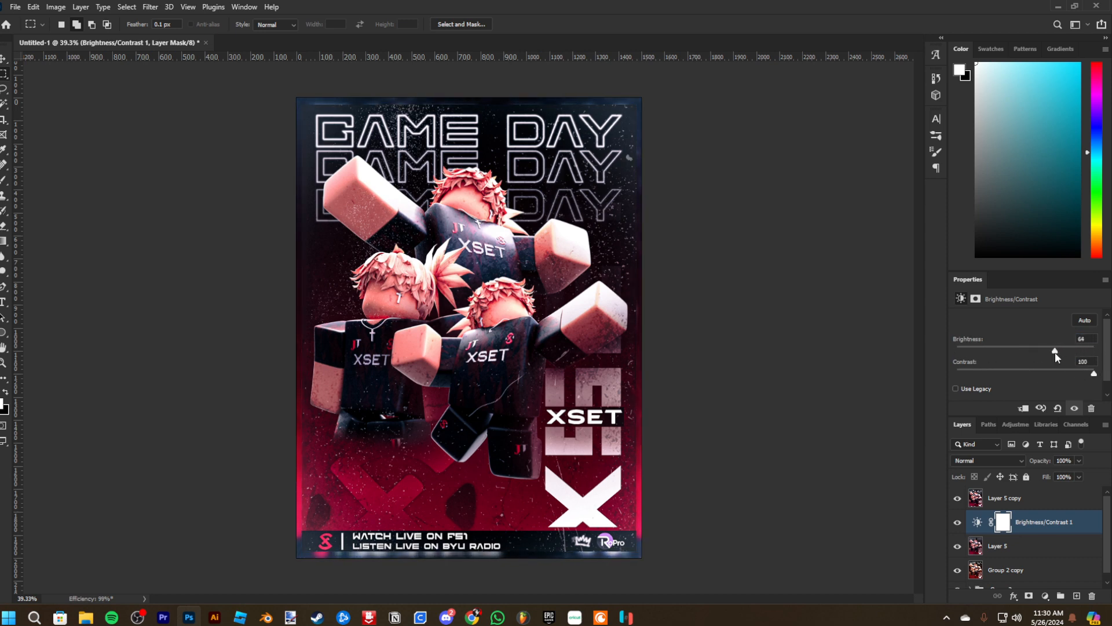
Add a black Drop Shadow at 100% opacity to Layer 5 copy
click(1046, 499)
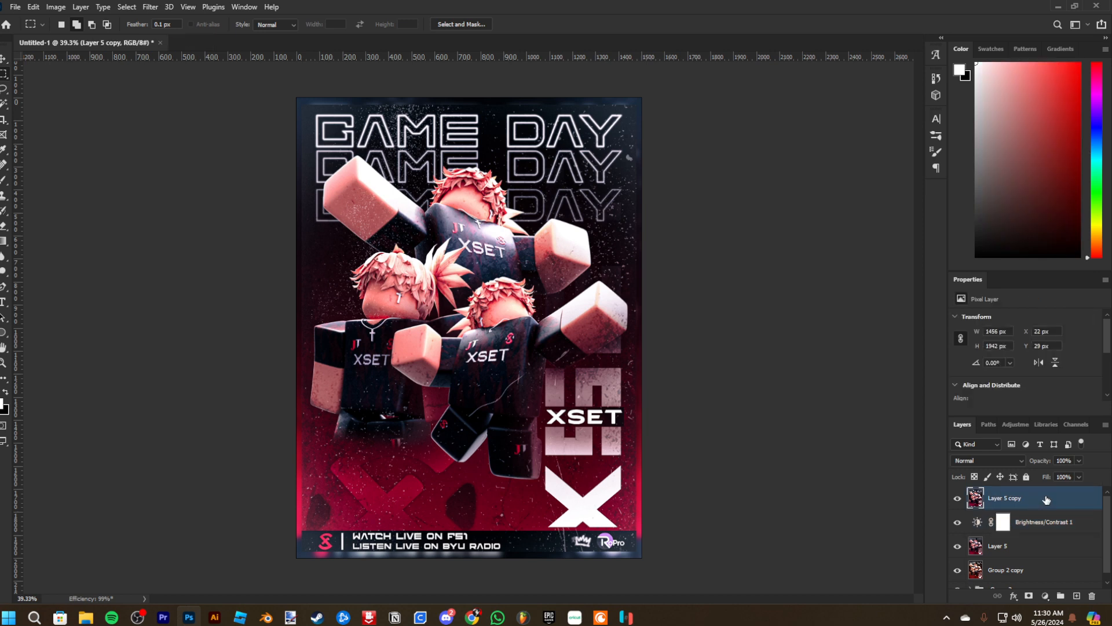
double_click(1046, 500)
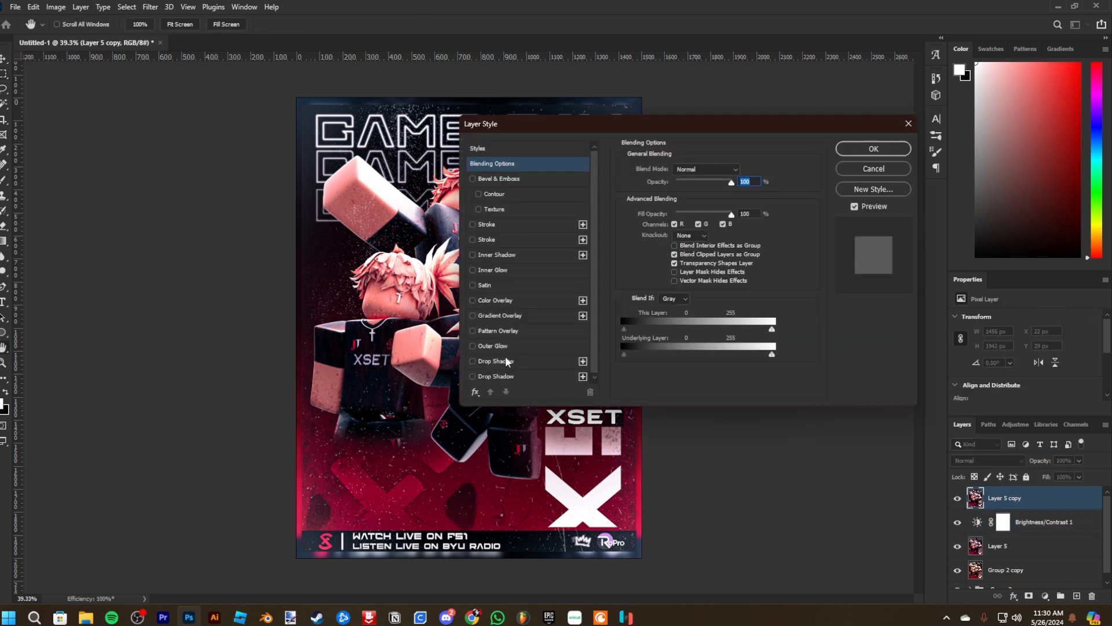
click(503, 361)
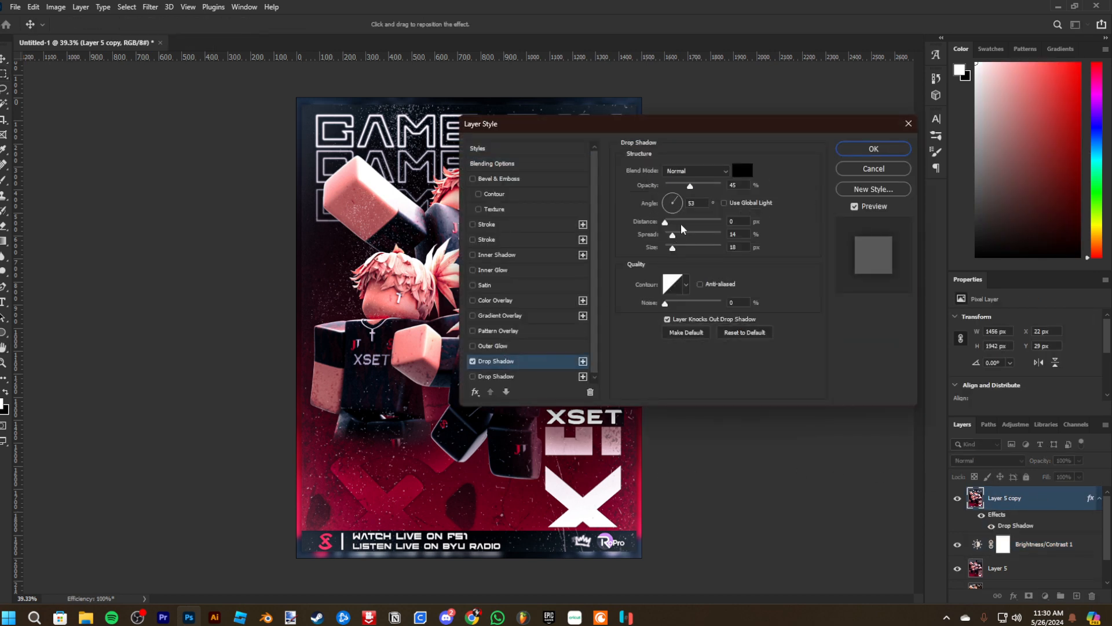
drag(689, 186, 724, 189)
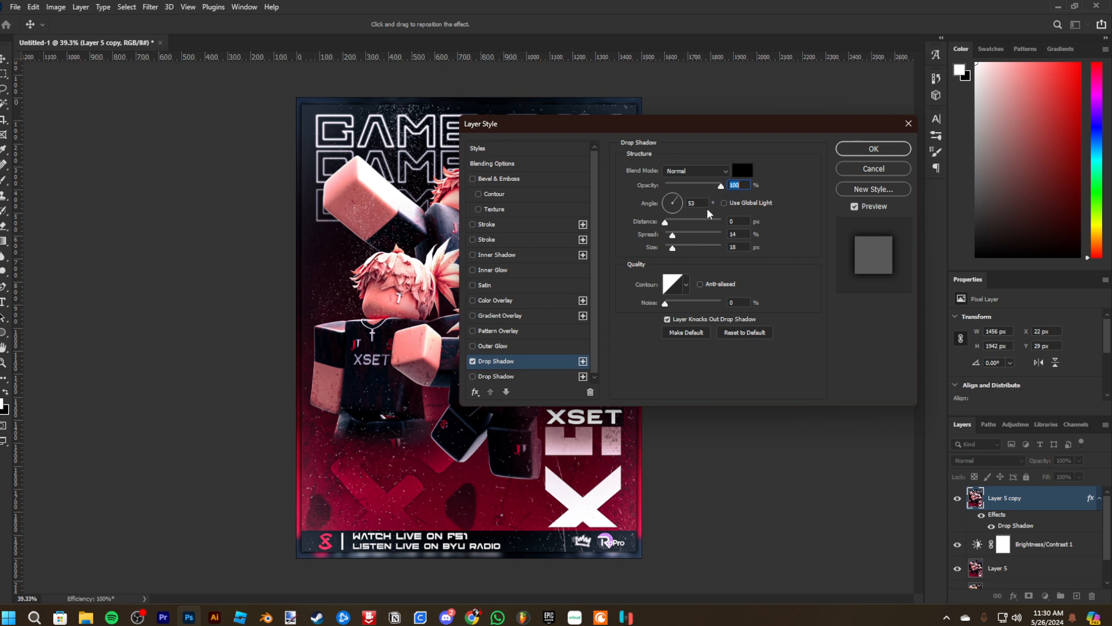
click(873, 148)
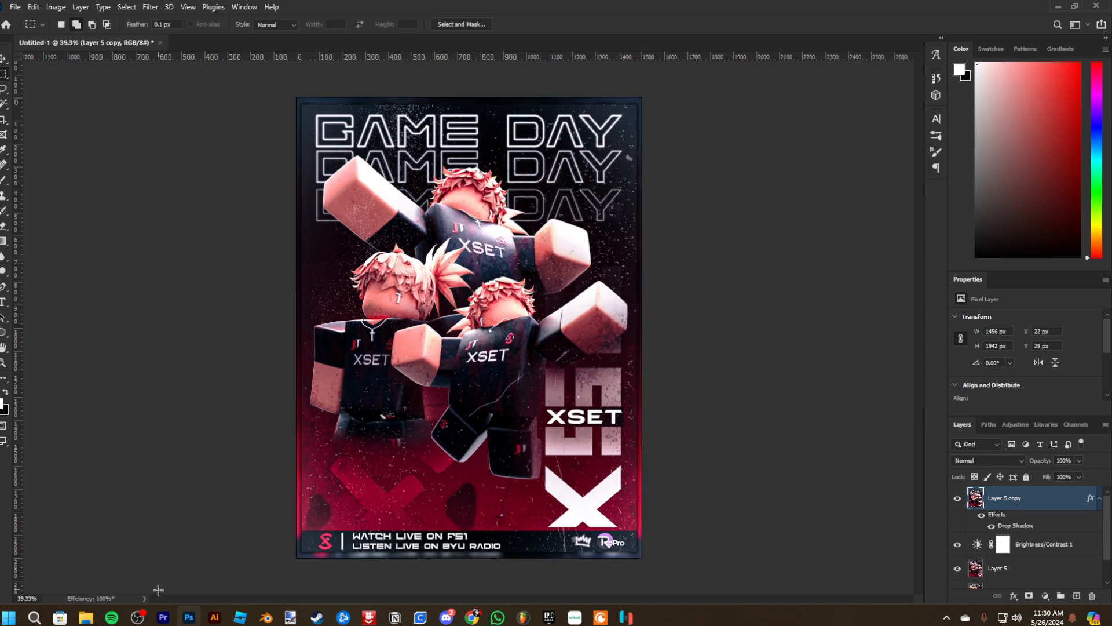
click(137, 618)
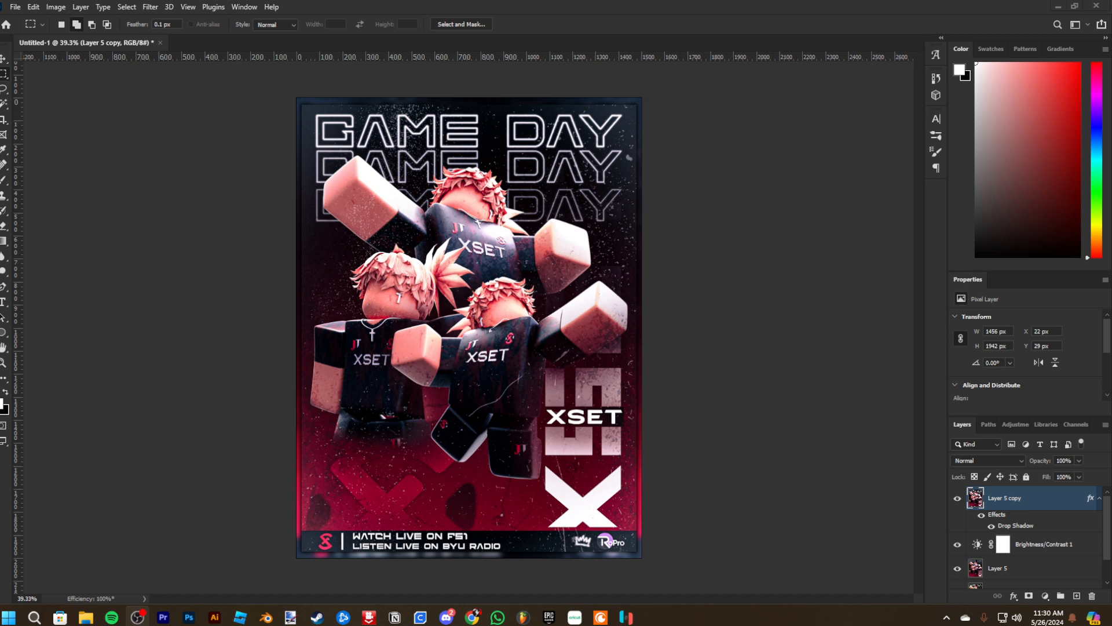